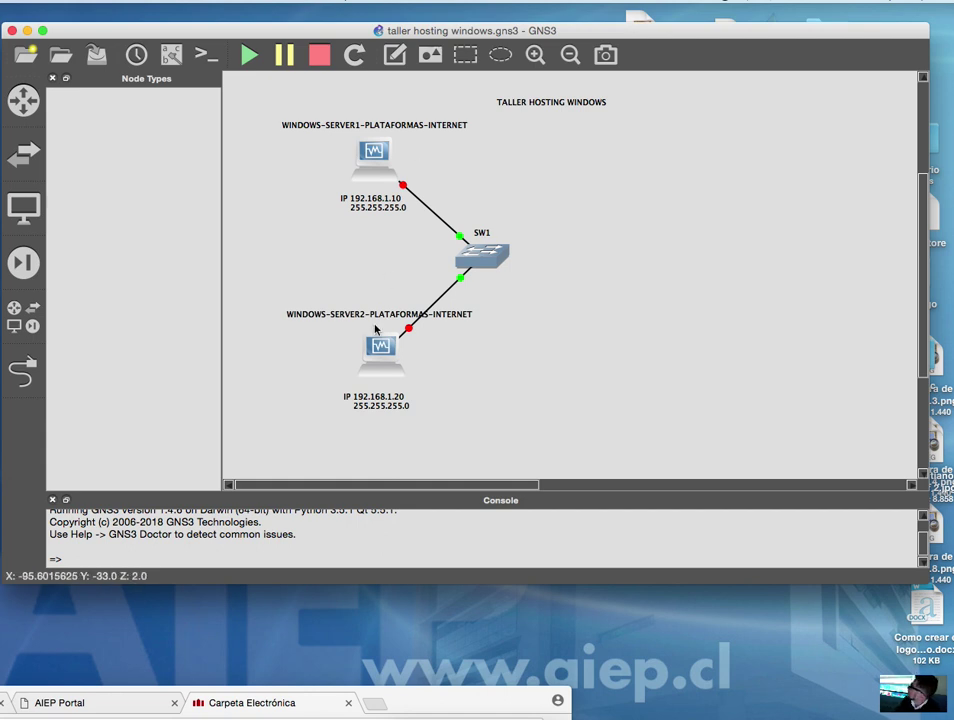
# - Delete the WIN7-CLIENTE1 PLATAFORMAS INTERNET template from the end devices list
pyautogui.moveTo(376, 349)
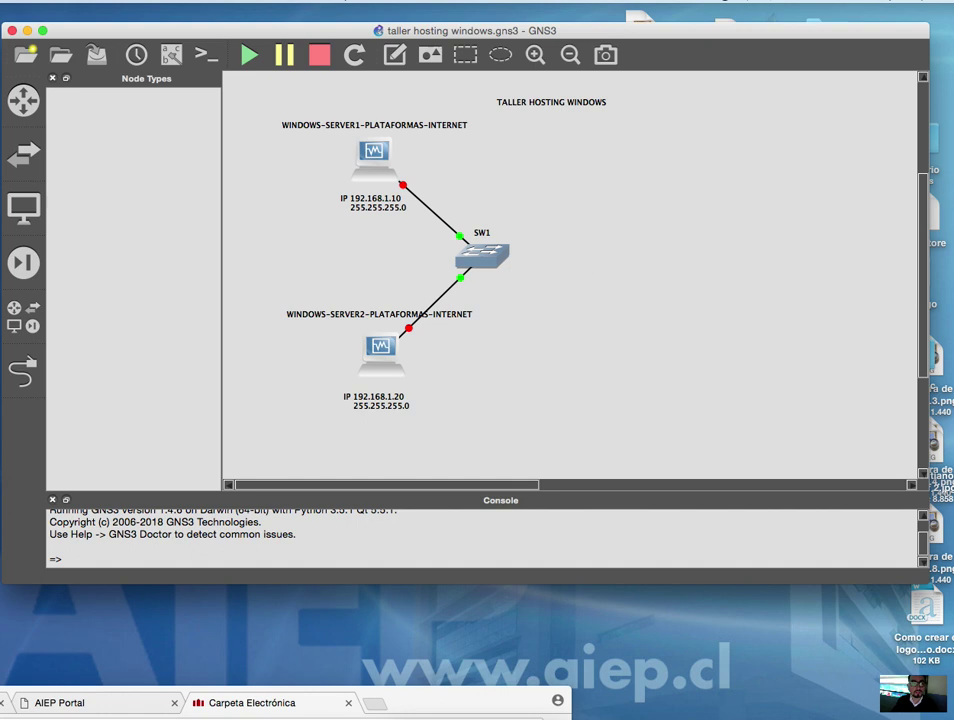
pyautogui.click(55, 2)
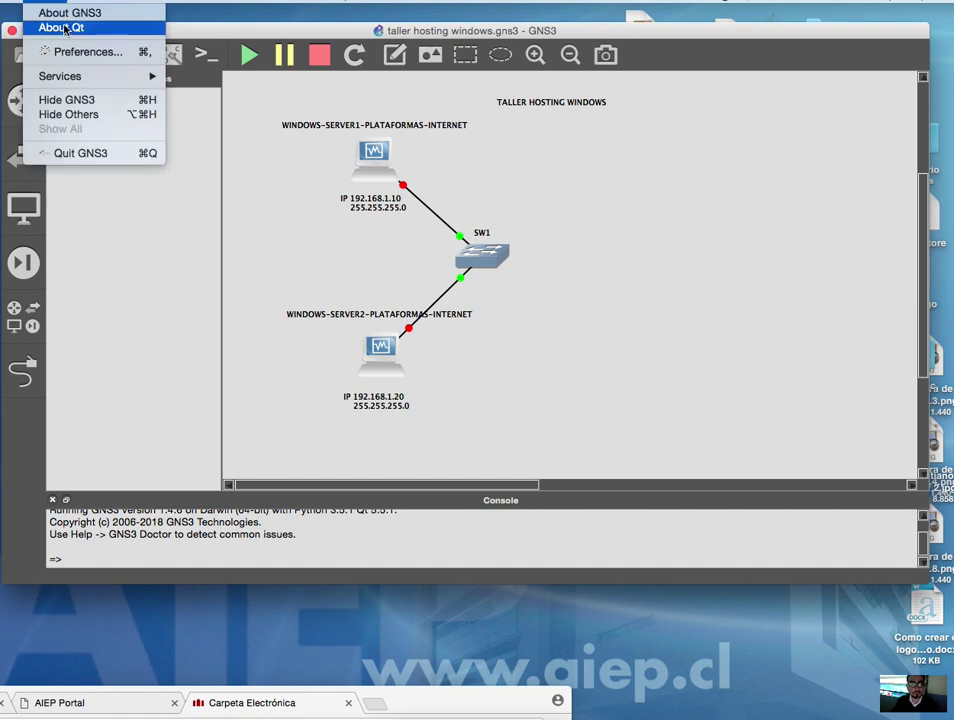
pyautogui.click(482, 125)
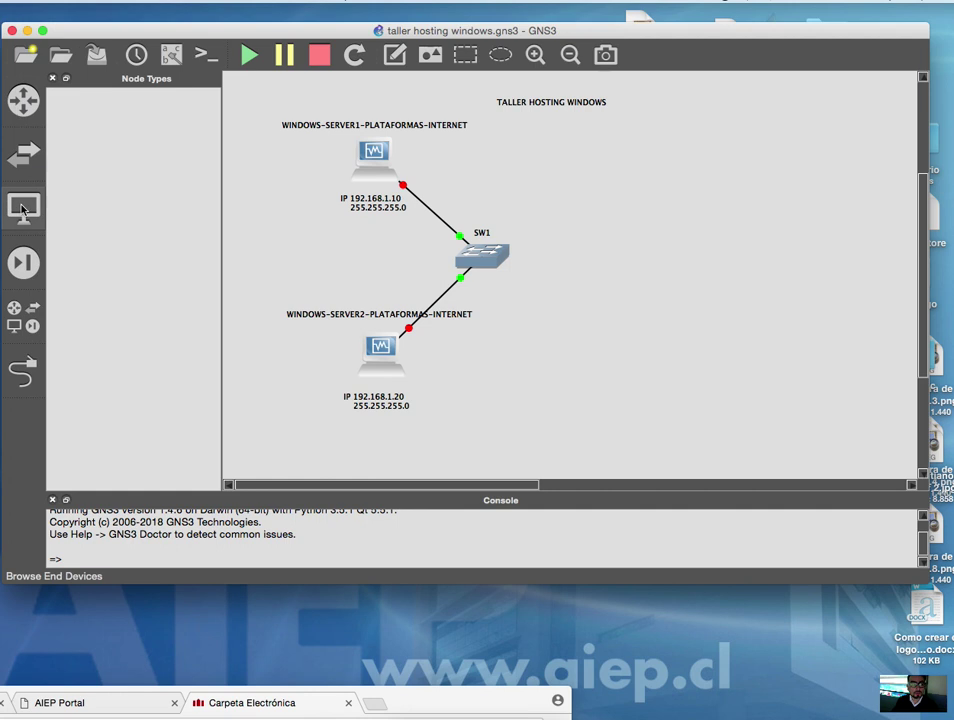
pyautogui.click(25, 212)
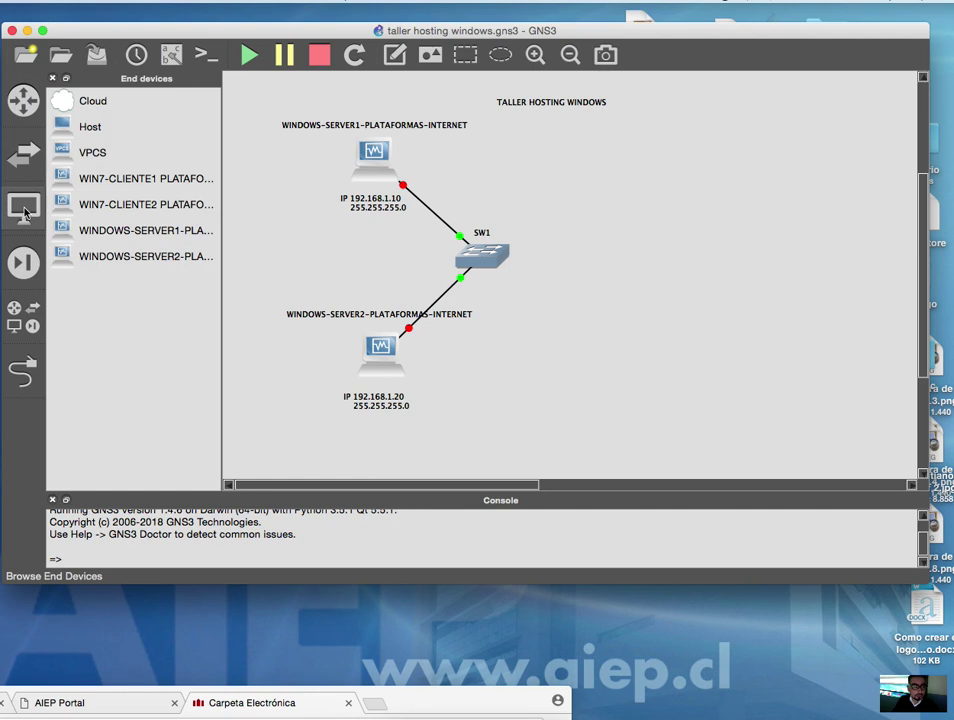
pyautogui.click(136, 181)
pyautogui.rightClick(136, 183)
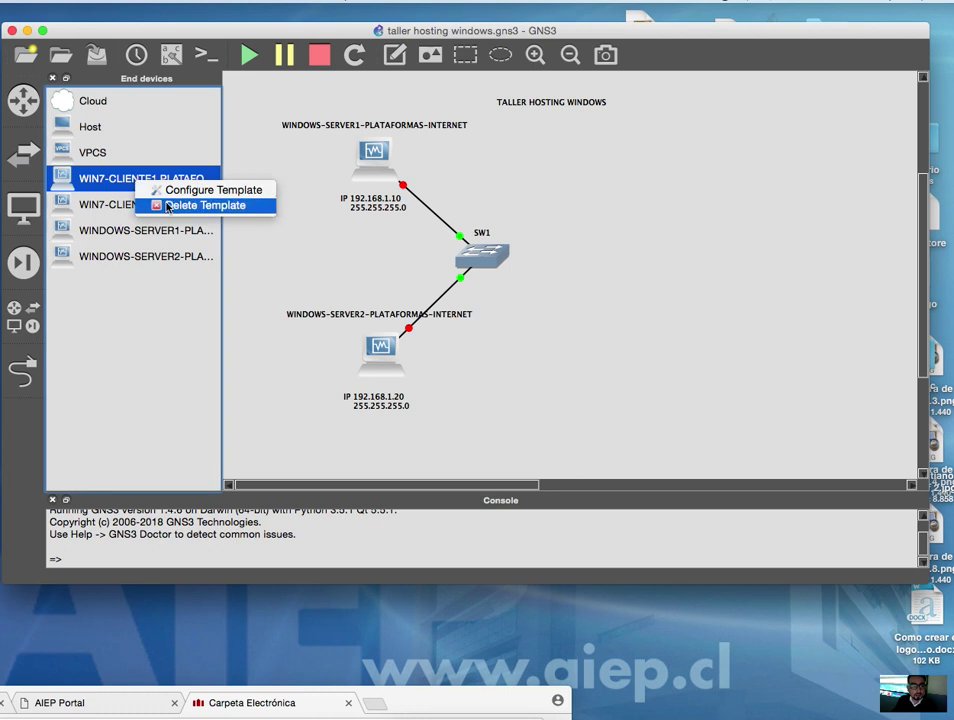
pyautogui.click(167, 206)
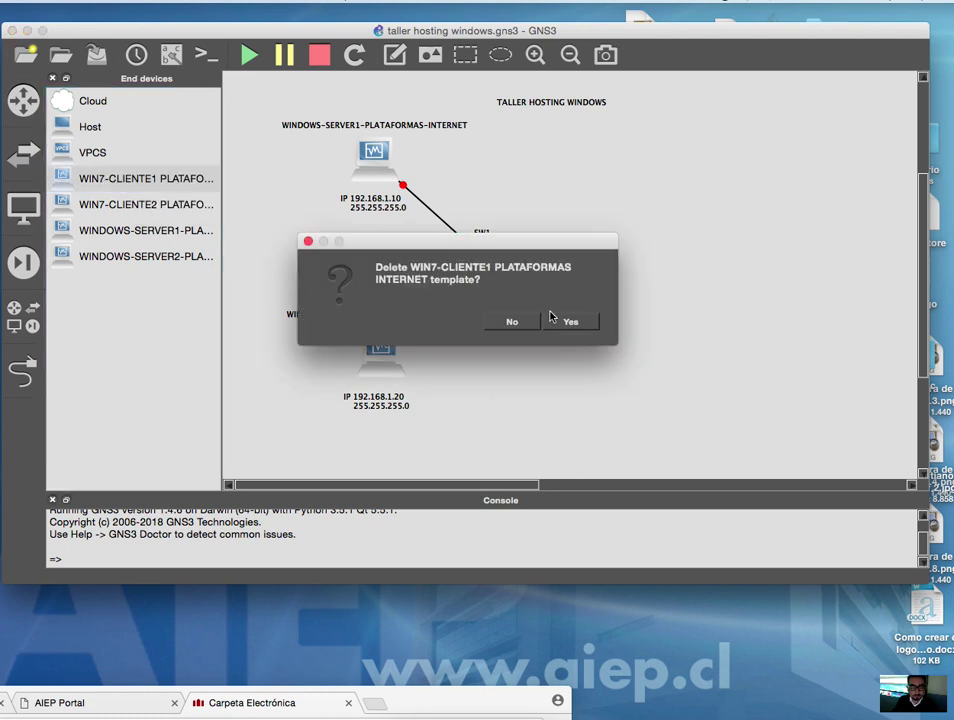
pyautogui.click(553, 322)
# - Delete the WIN7-CLIENTE2 template from the end devices list as well
pyautogui.click(124, 184)
pyautogui.rightClick(130, 184)
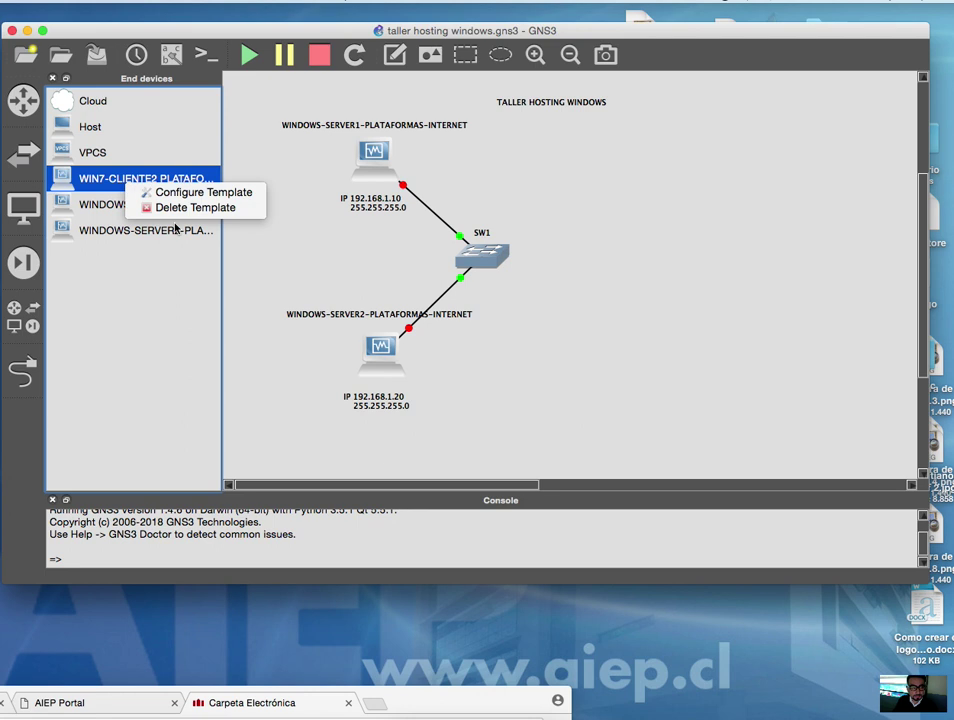
pyautogui.click(148, 206)
pyautogui.click(556, 320)
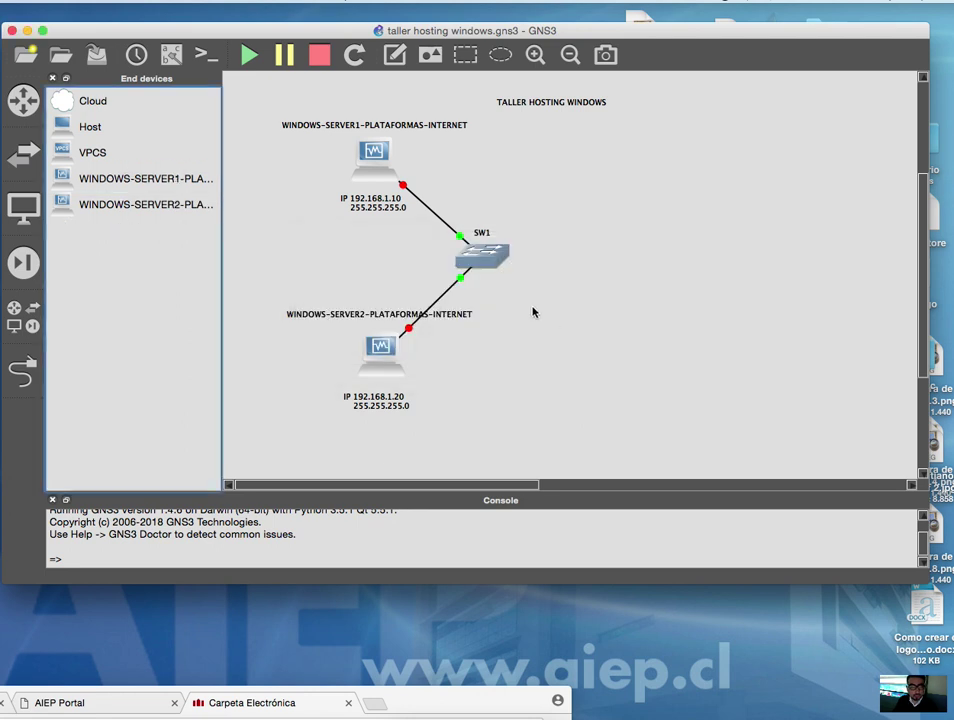
# - Open GNS3 Preferences at the VirtualBox VMs page listing WINDOWS-SERVER1 (1024 MB RAM) and WINDOWS-SERVER2
pyautogui.moveTo(222, 162); pyautogui.dragTo(280, 158)
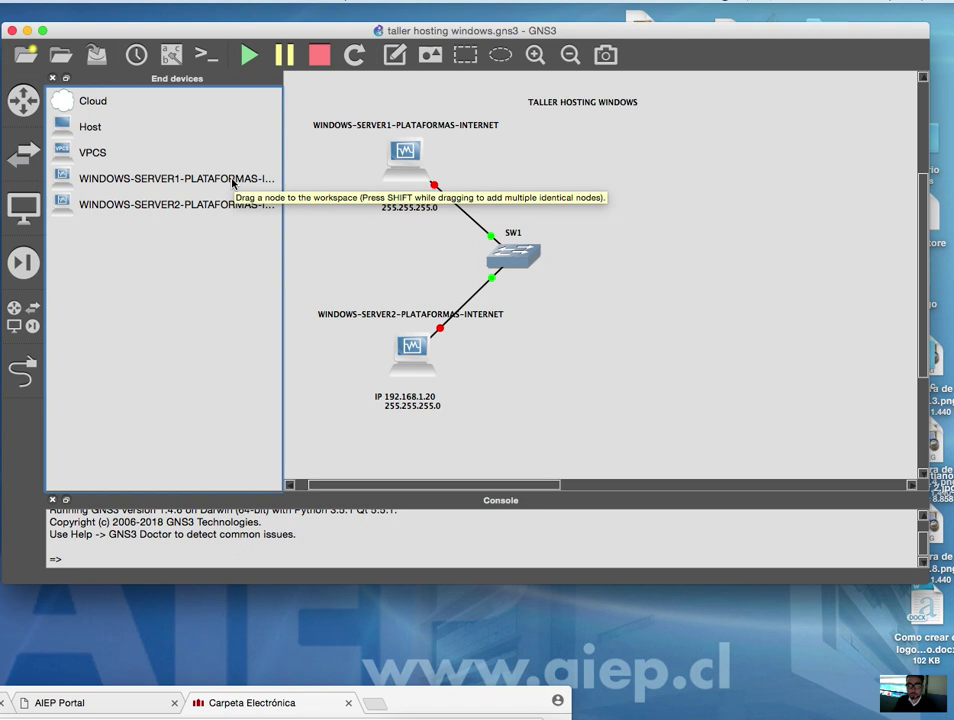
pyautogui.moveTo(285, 256); pyautogui.dragTo(238, 256)
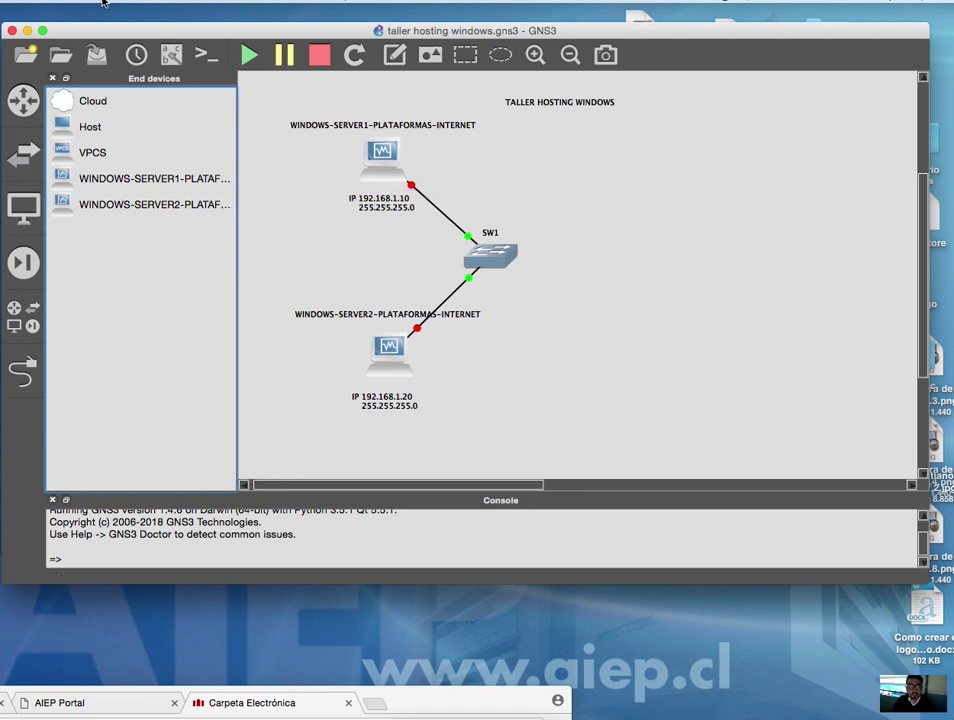
pyautogui.click(50, 2)
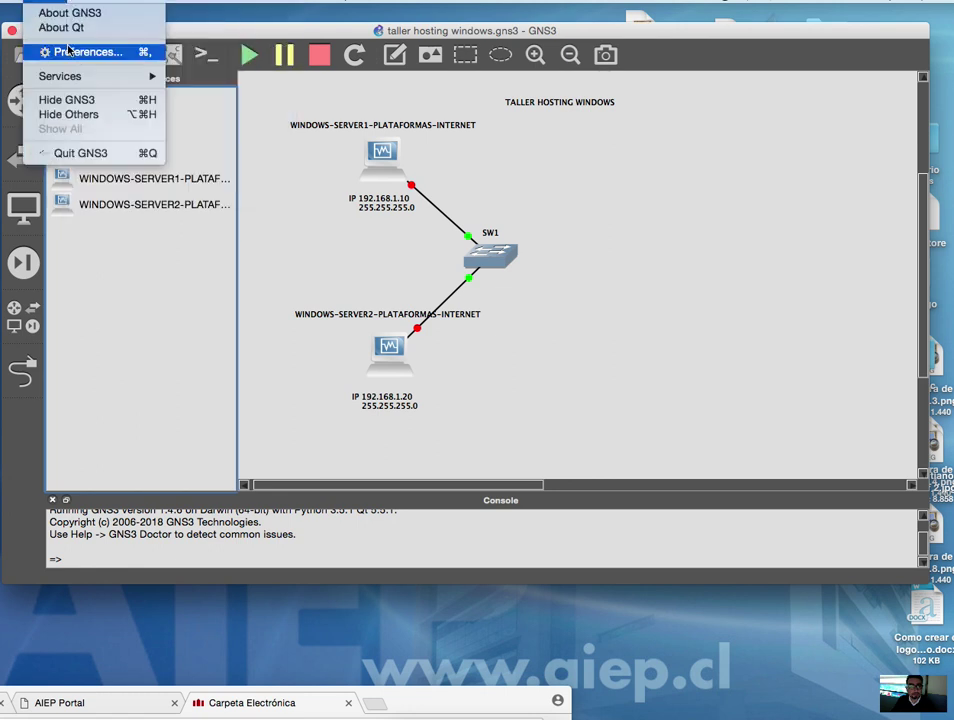
pyautogui.click(68, 50)
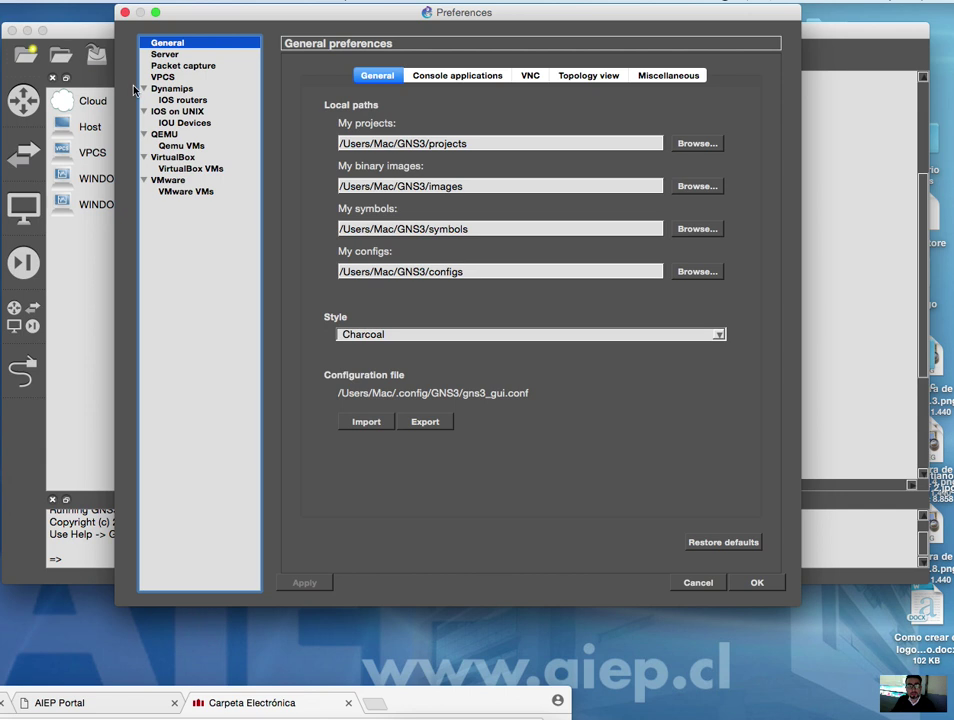
pyautogui.click(426, 714)
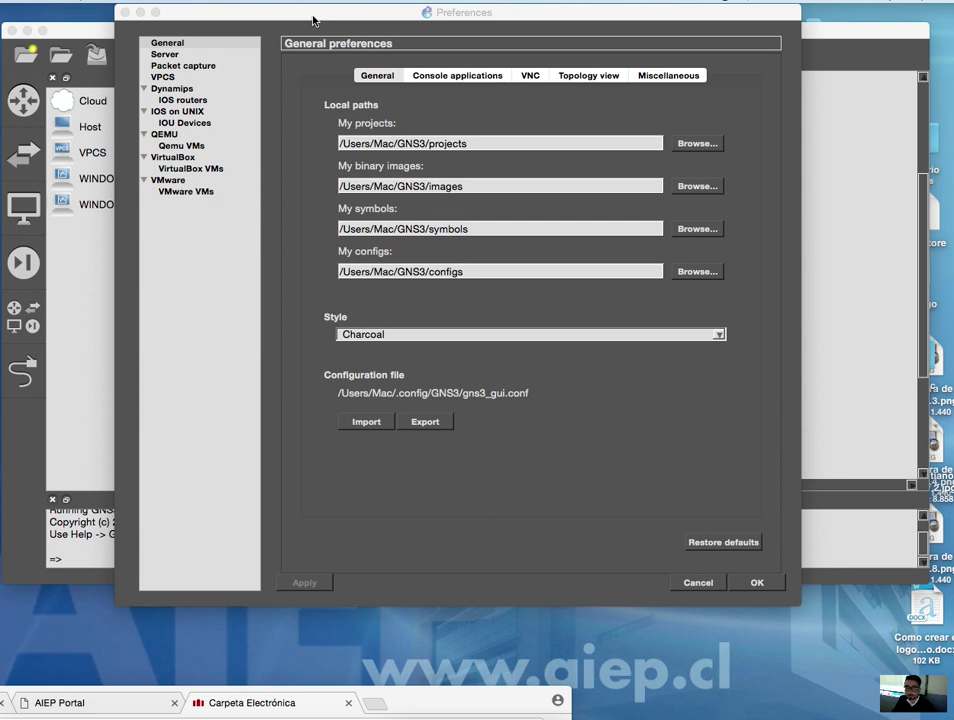
pyautogui.moveTo(312, 20); pyautogui.dragTo(404, 52)
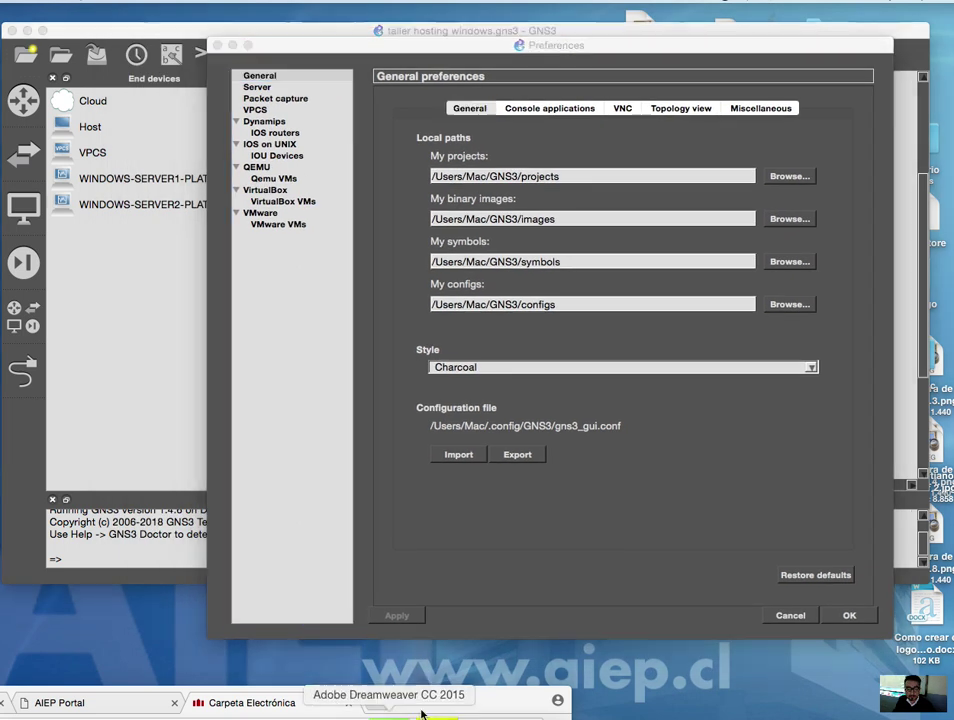
pyautogui.moveTo(468, 650)
pyautogui.mouseDown()
pyautogui.moveTo(358, 270)
pyautogui.moveTo(291, 205)
pyautogui.mouseUp()
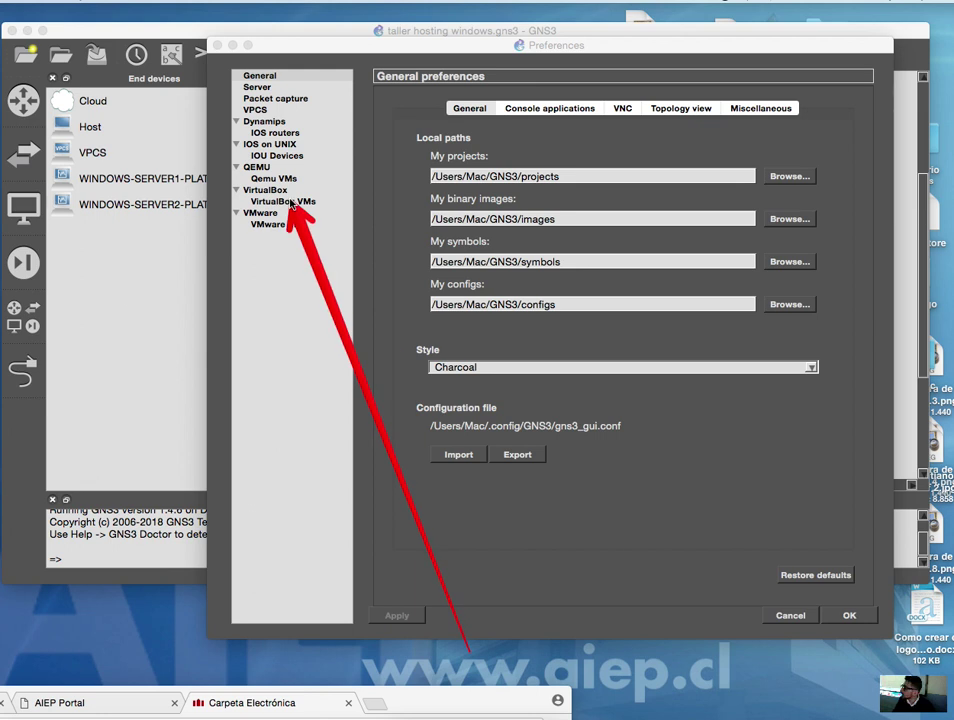
pyautogui.press('Escape')
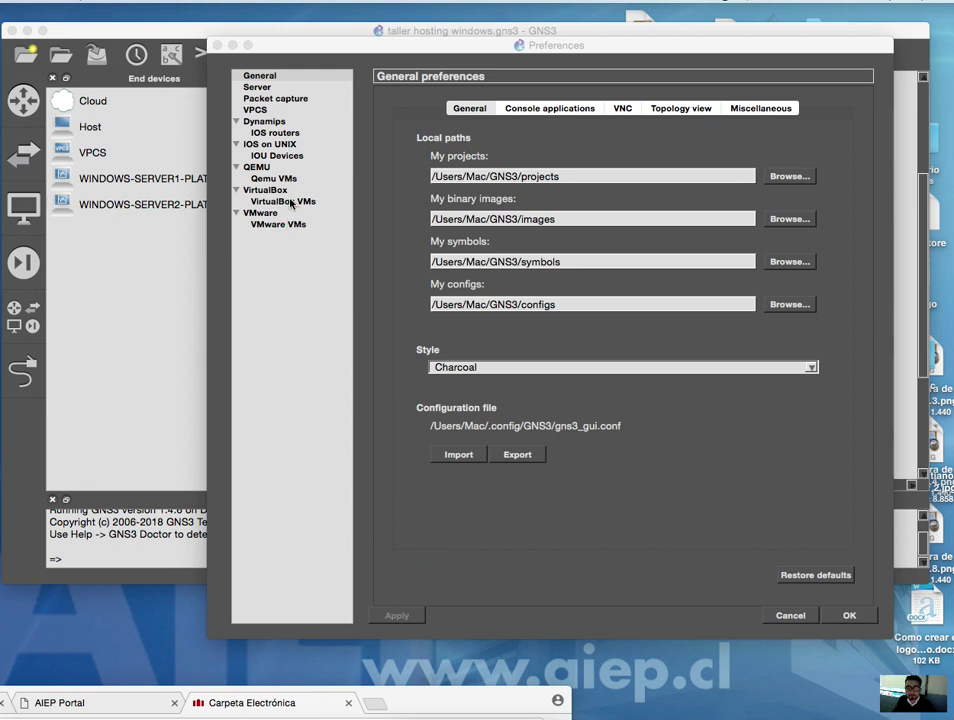
pyautogui.moveTo(466, 590)
pyautogui.mouseDown()
pyautogui.moveTo(324, 262)
pyautogui.moveTo(314, 207)
pyautogui.moveTo(291, 208)
pyautogui.mouseUp()
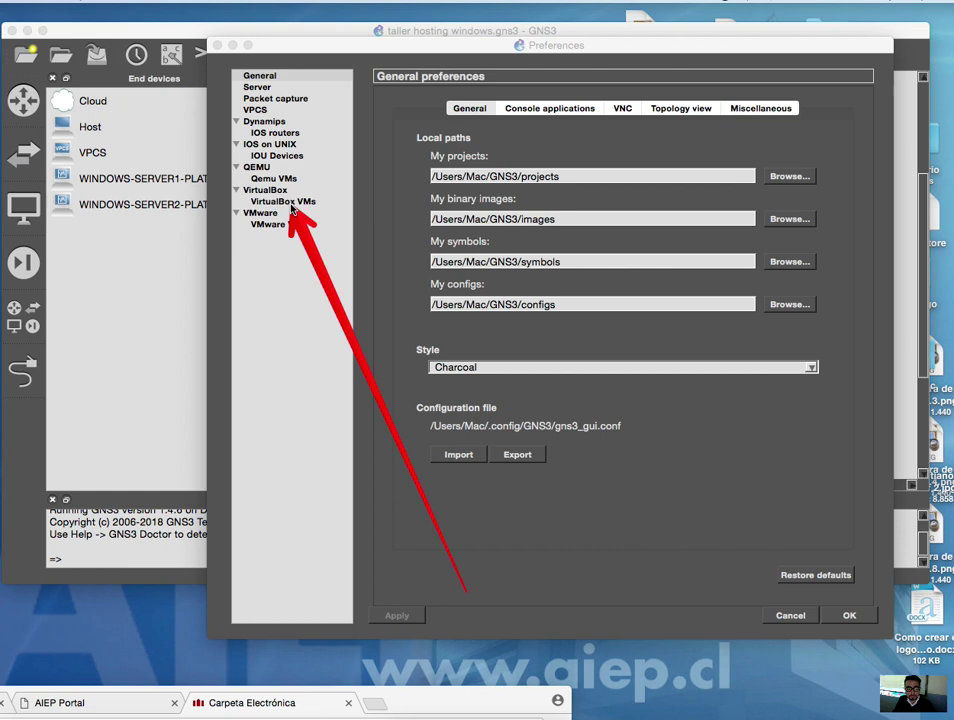
pyautogui.click(292, 202)
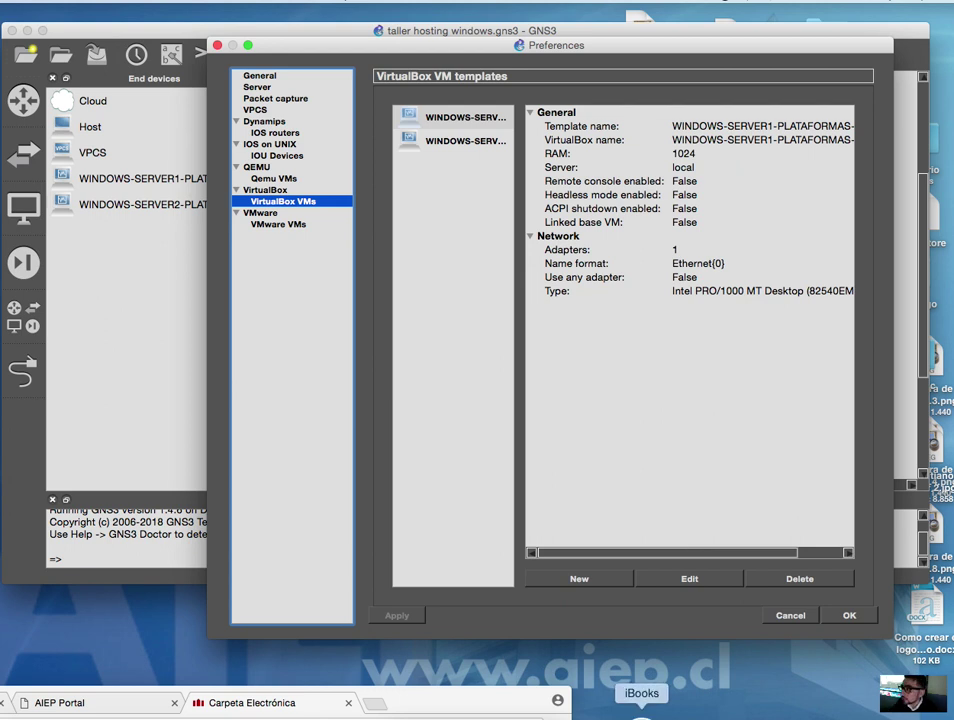
# - Create a VirtualBox template from the WIN7-CLIENTE1 PLATAFORMAS INTERNET VM, giving 512 MB RAM and one adapter
pyautogui.click(578, 580)
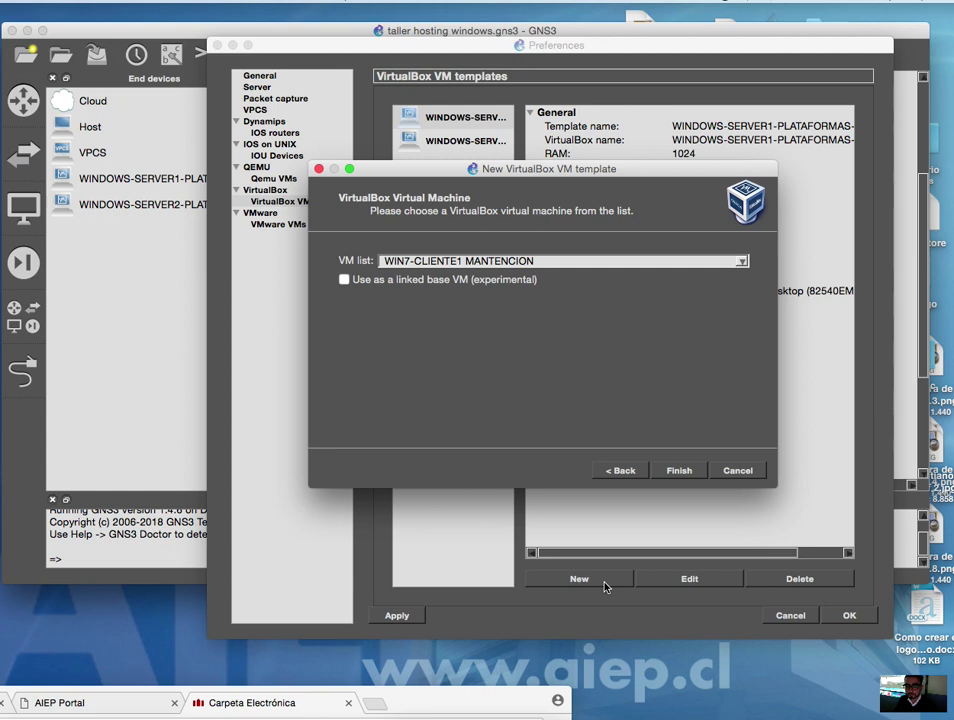
pyautogui.click(742, 472)
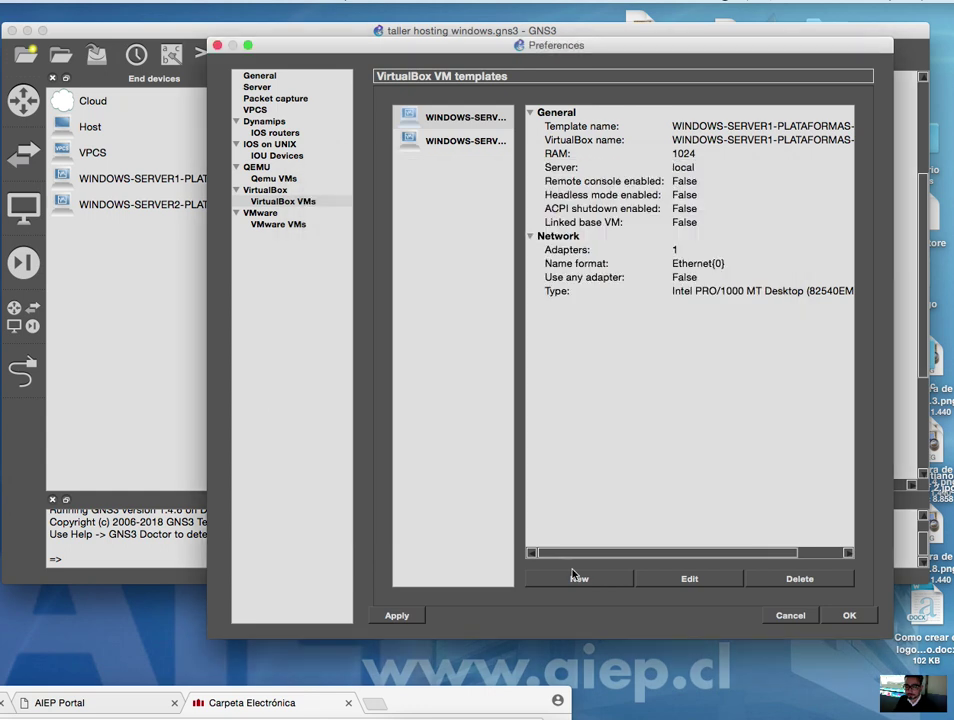
pyautogui.click(457, 714)
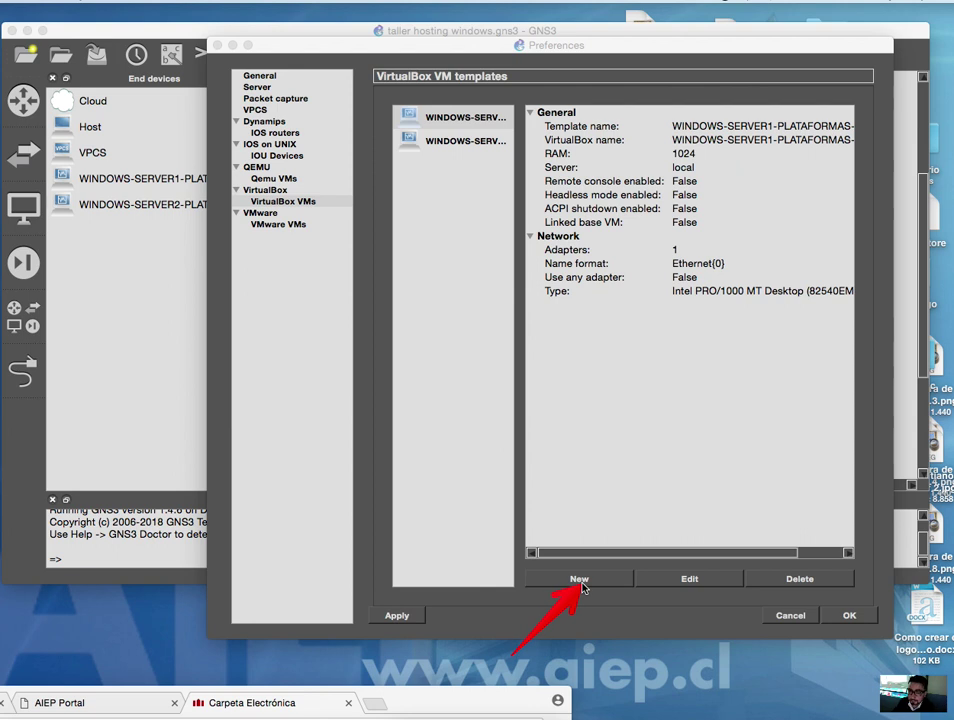
pyautogui.moveTo(574, 50); pyautogui.dragTo(576, 22)
pyautogui.click(586, 549)
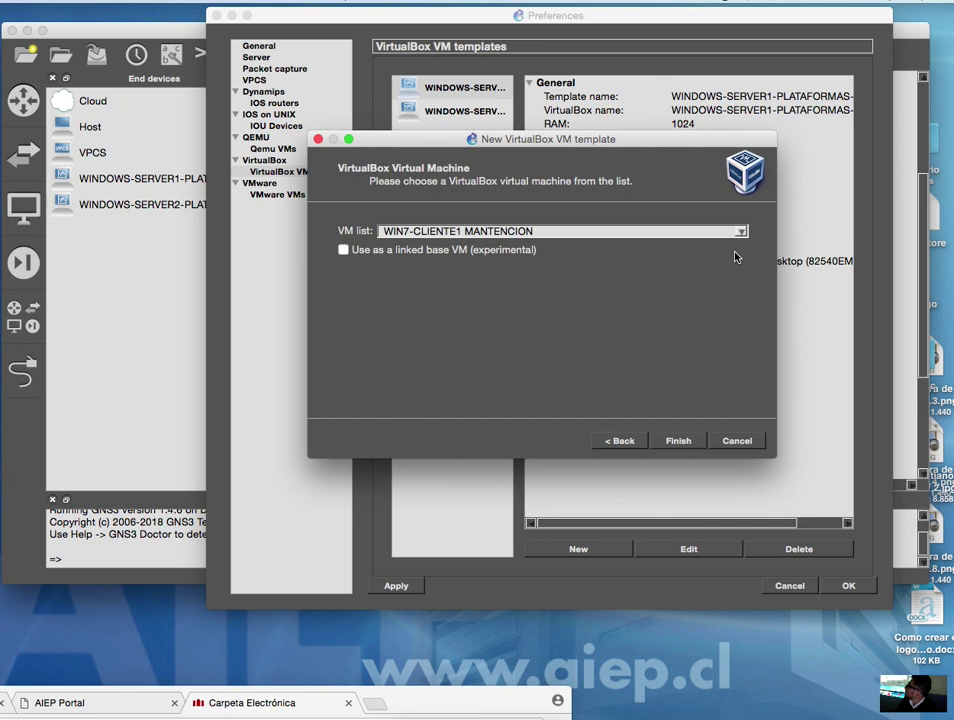
pyautogui.click(741, 232)
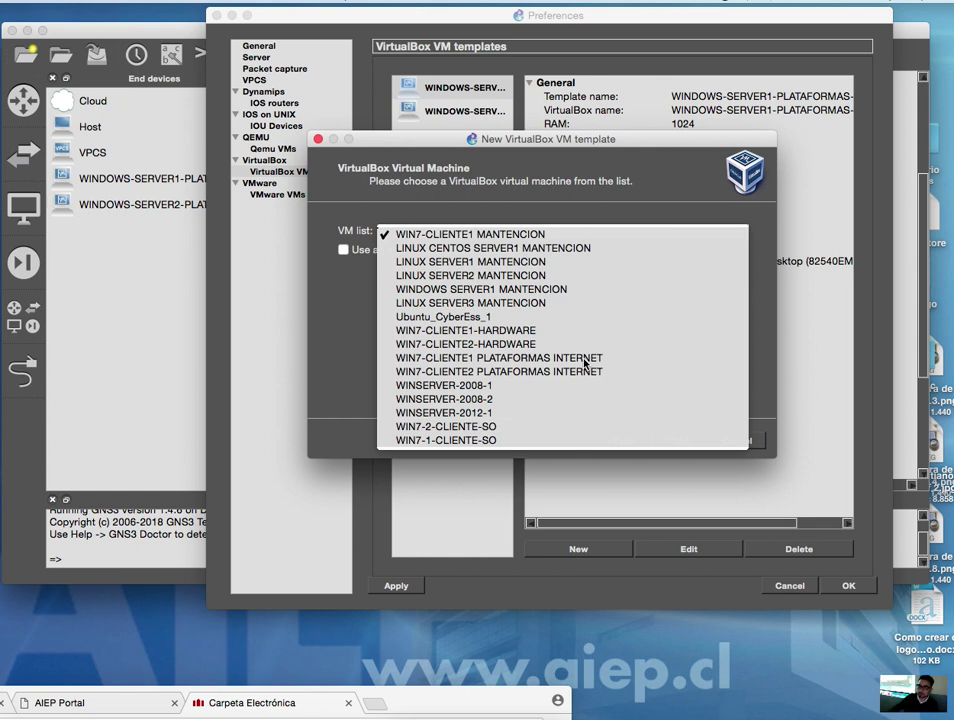
pyautogui.click(585, 360)
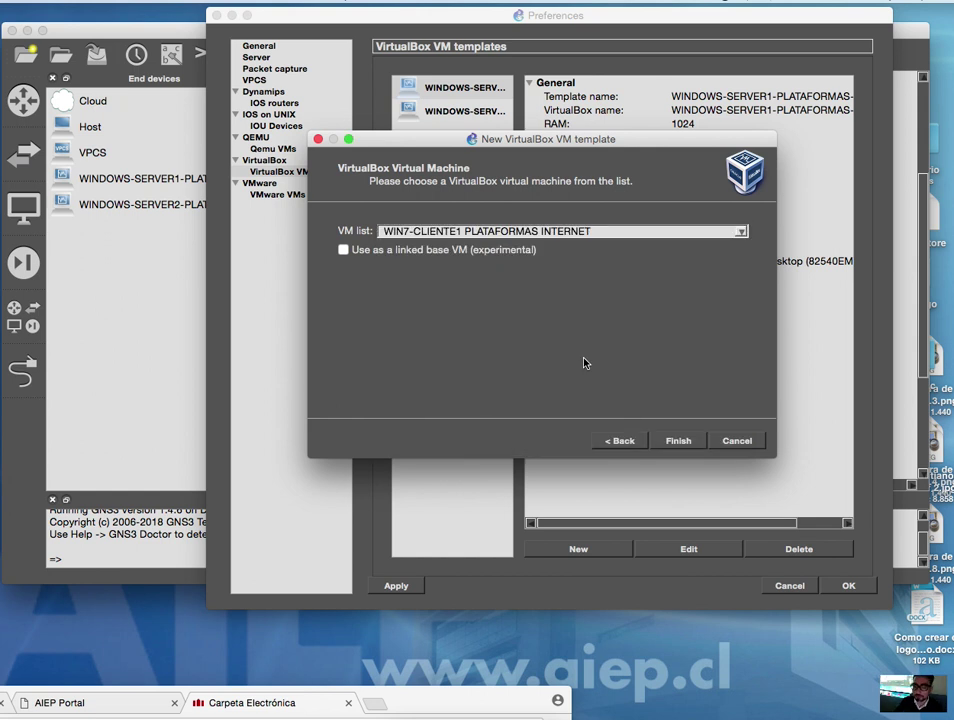
pyautogui.click(684, 447)
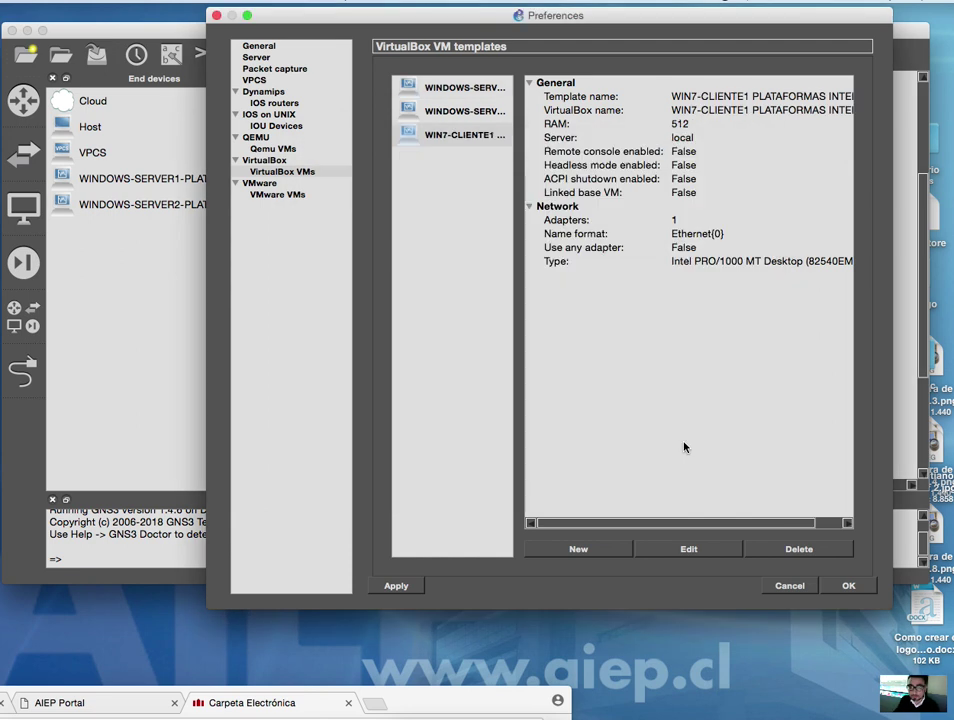
# - Add a WIN7-CLIENTE2 PLATAFORMAS INTERNET VirtualBox template and confirm Preferences with OK
pyautogui.click(584, 549)
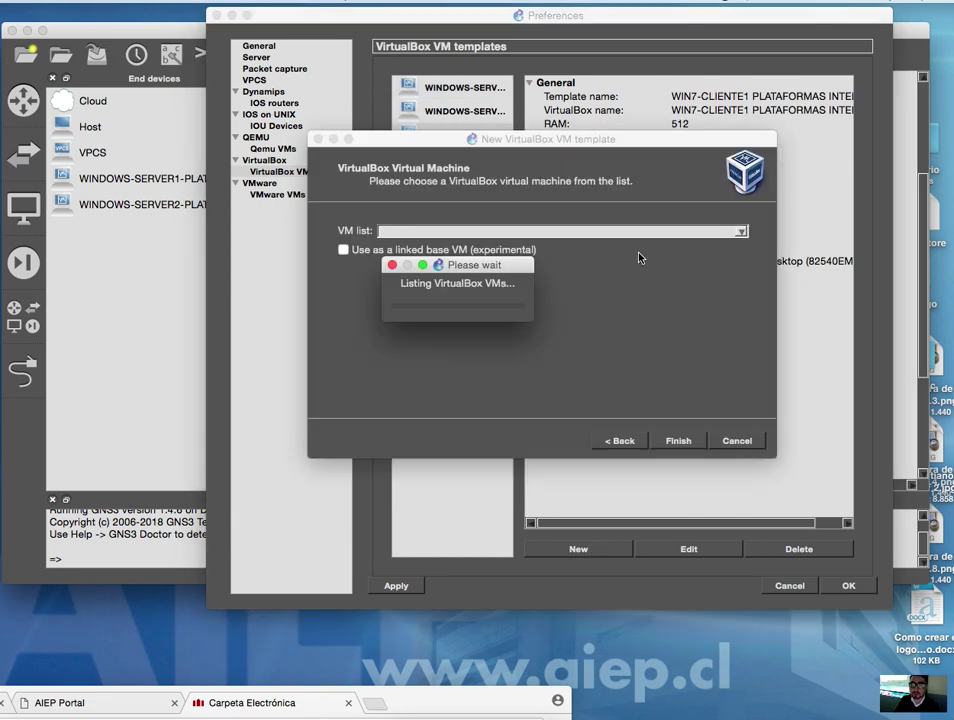
pyautogui.click(631, 234)
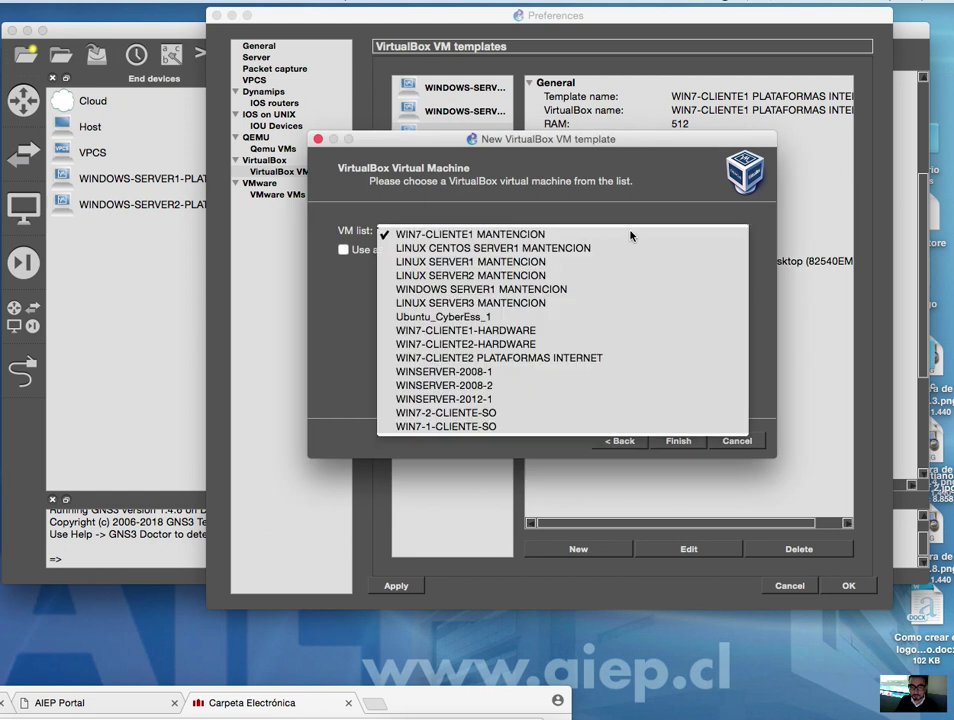
pyautogui.click(571, 358)
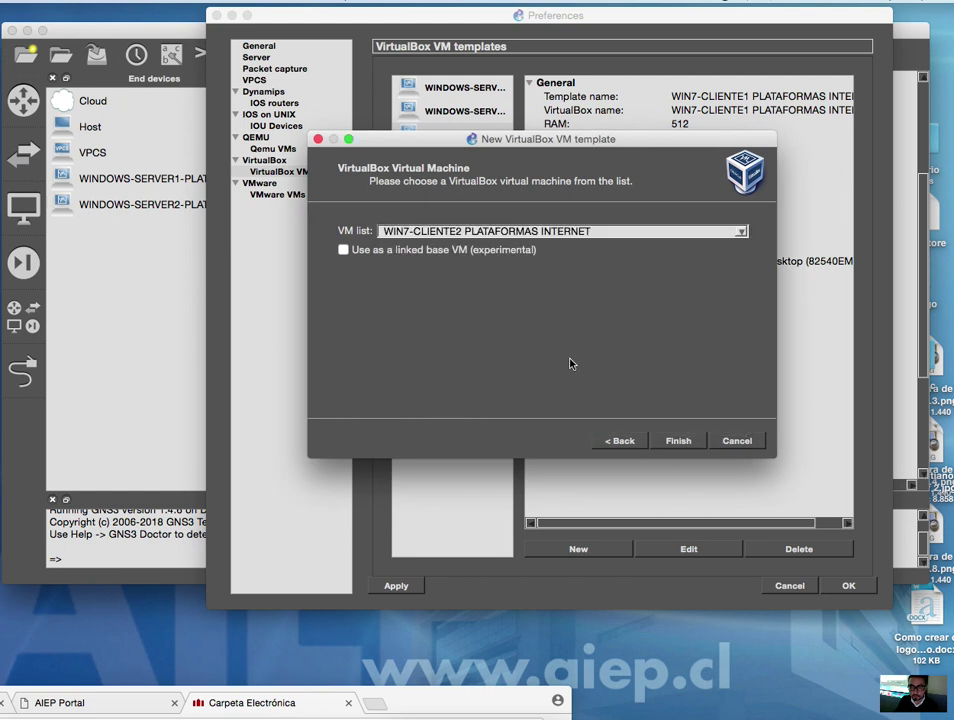
pyautogui.click(678, 442)
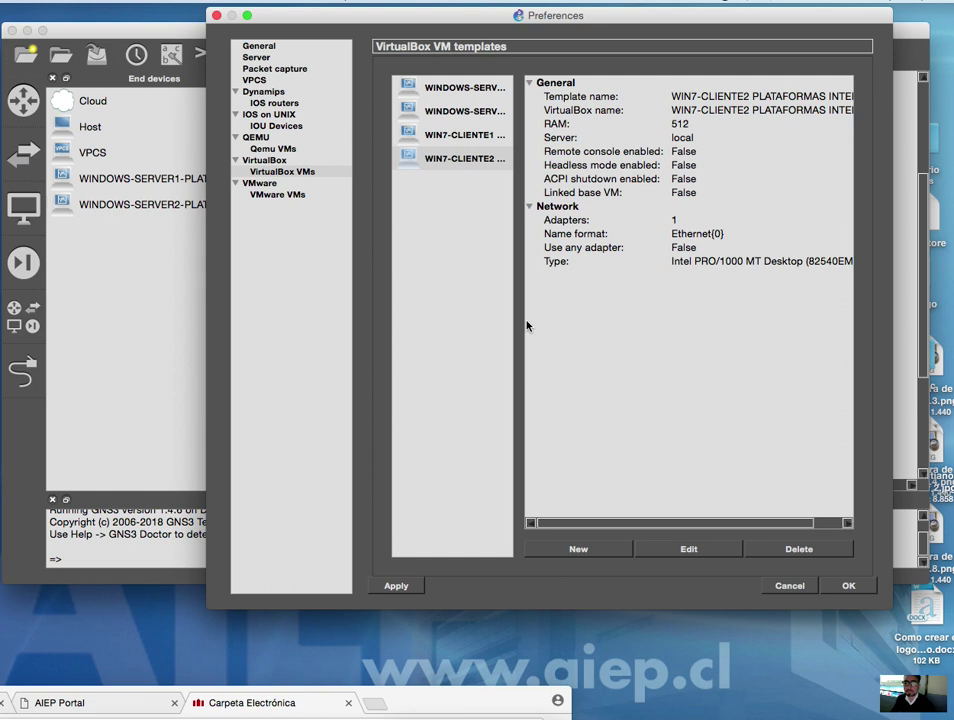
pyautogui.click(849, 586)
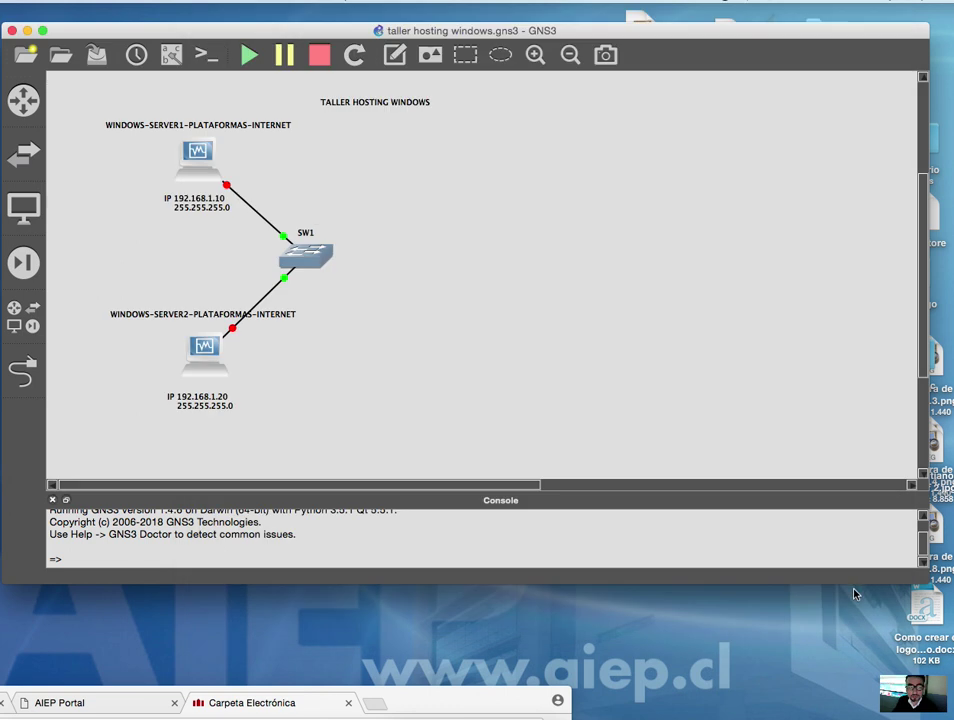
# - Drag a WIN7-CLIENTE1 node from End devices onto the canvas to the right of switch SW1
pyautogui.click(35, 209)
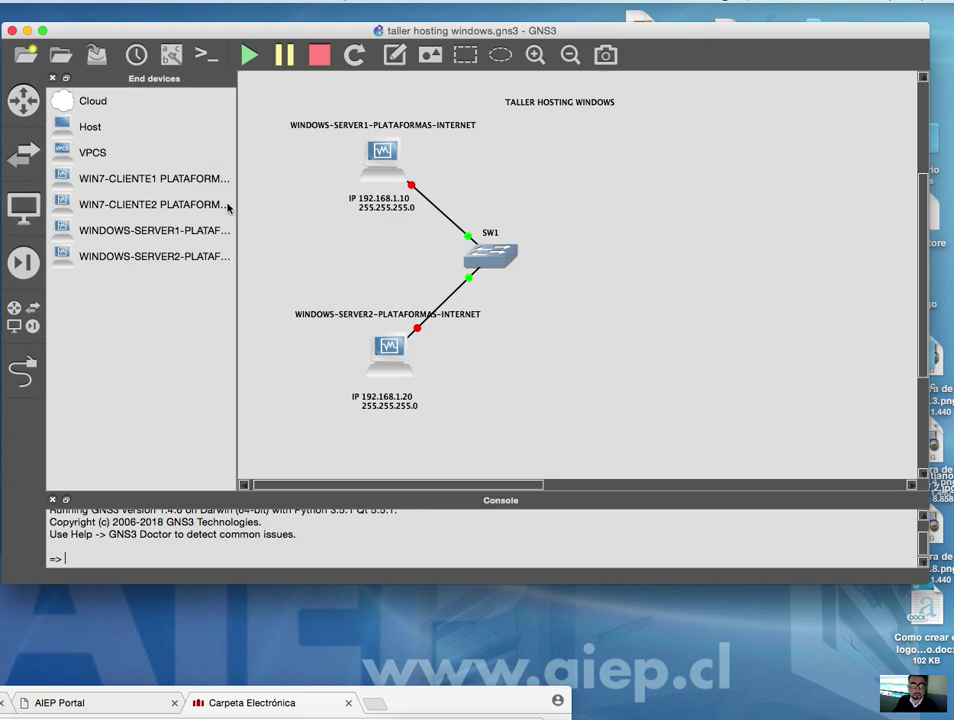
pyautogui.moveTo(237, 204); pyautogui.dragTo(322, 204)
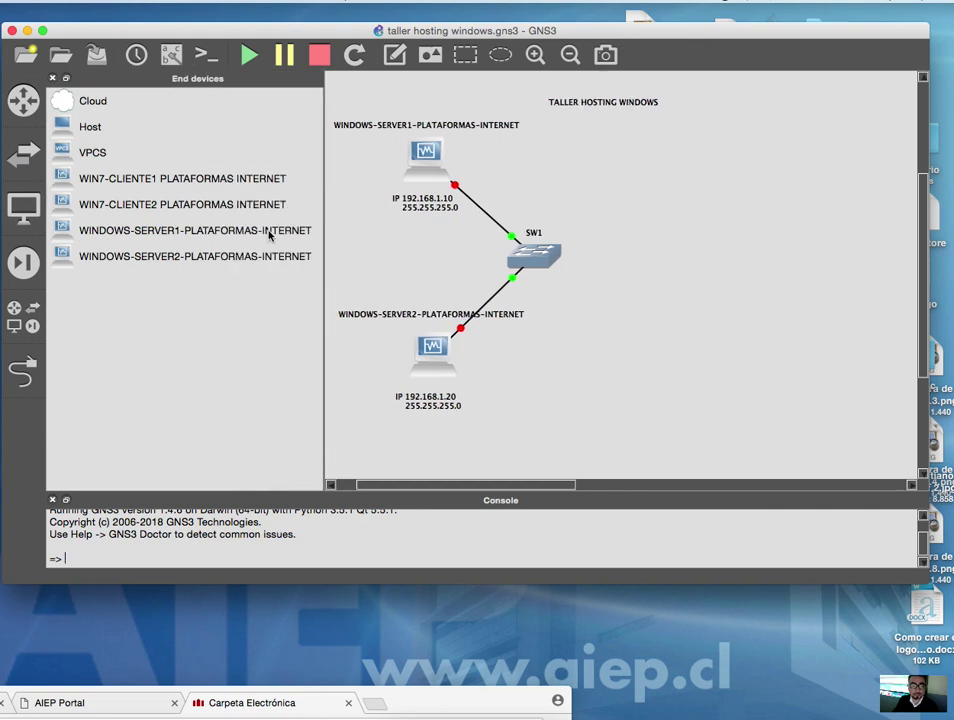
pyautogui.moveTo(266, 180); pyautogui.dragTo(680, 305)
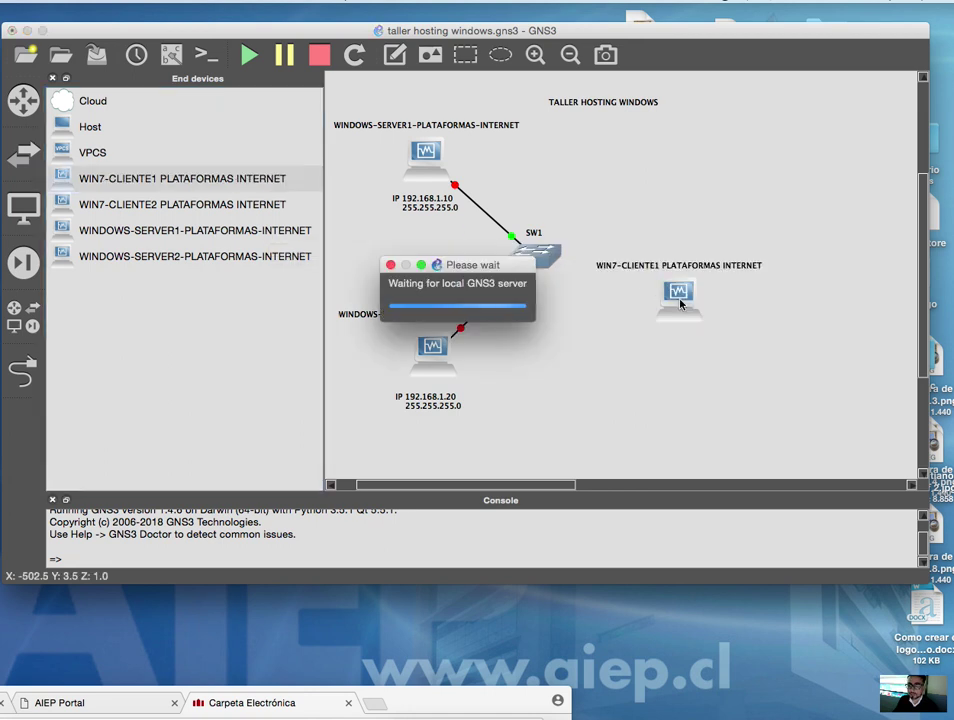
pyautogui.moveTo(321, 312); pyautogui.dragTo(96, 298)
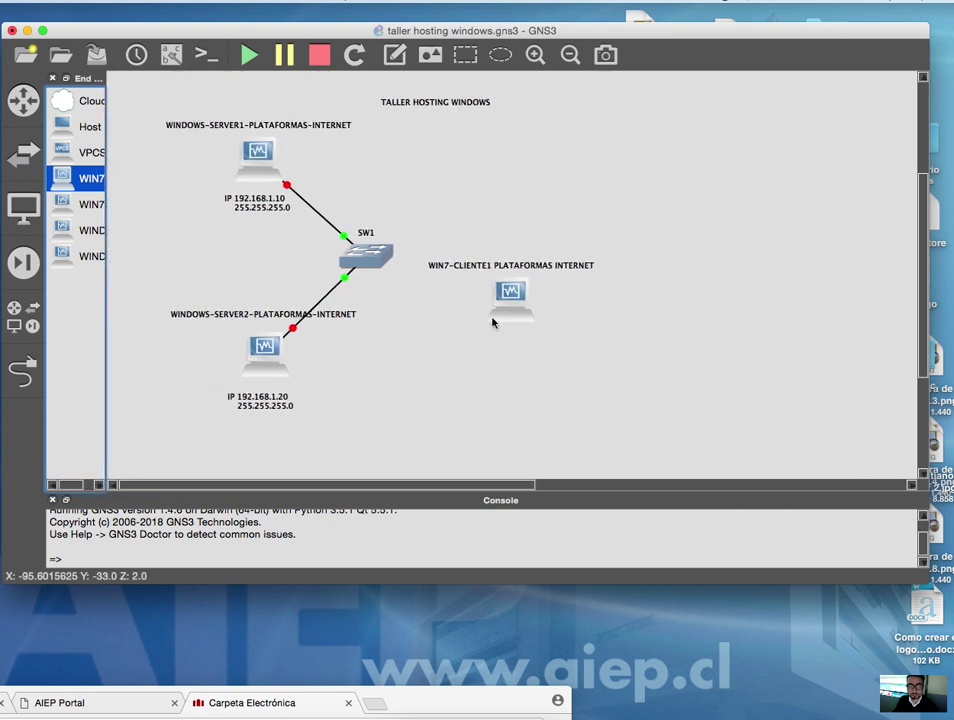
pyautogui.click(551, 371)
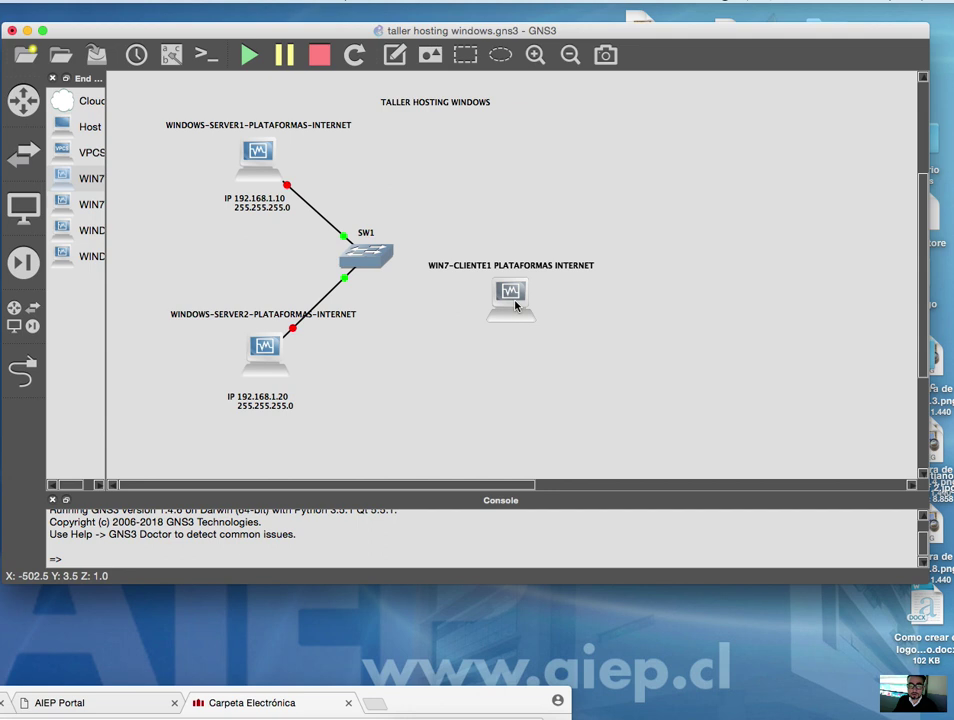
pyautogui.moveTo(515, 305); pyautogui.dragTo(546, 332)
pyautogui.click(22, 372)
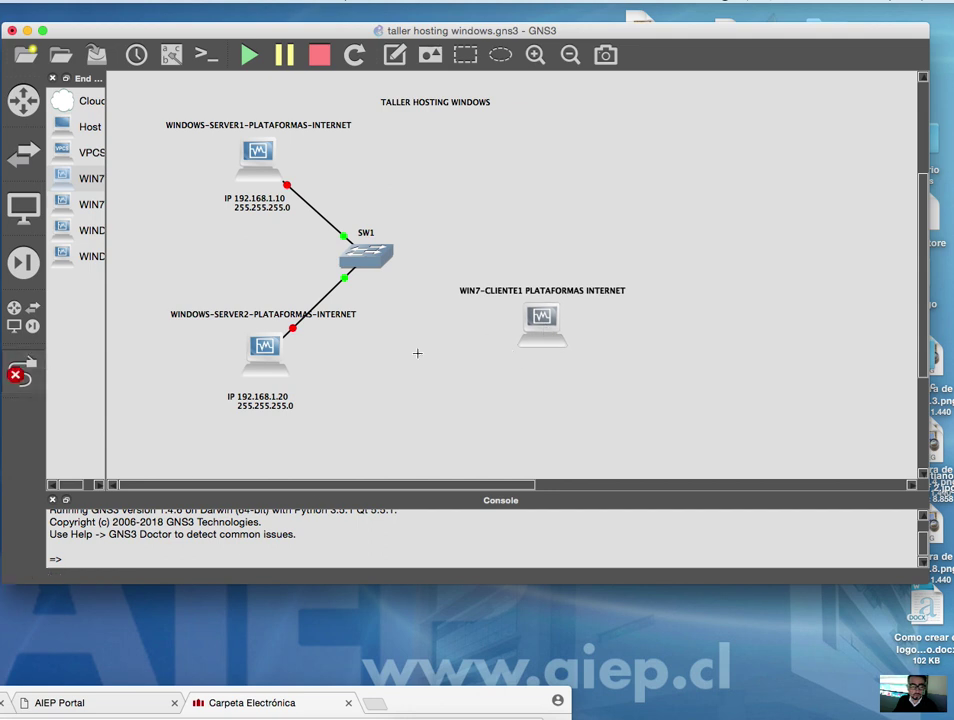
# - Cable WIN7-CLIENTE1's Ethernet0 to a port on switch SW1
pyautogui.click(542, 325)
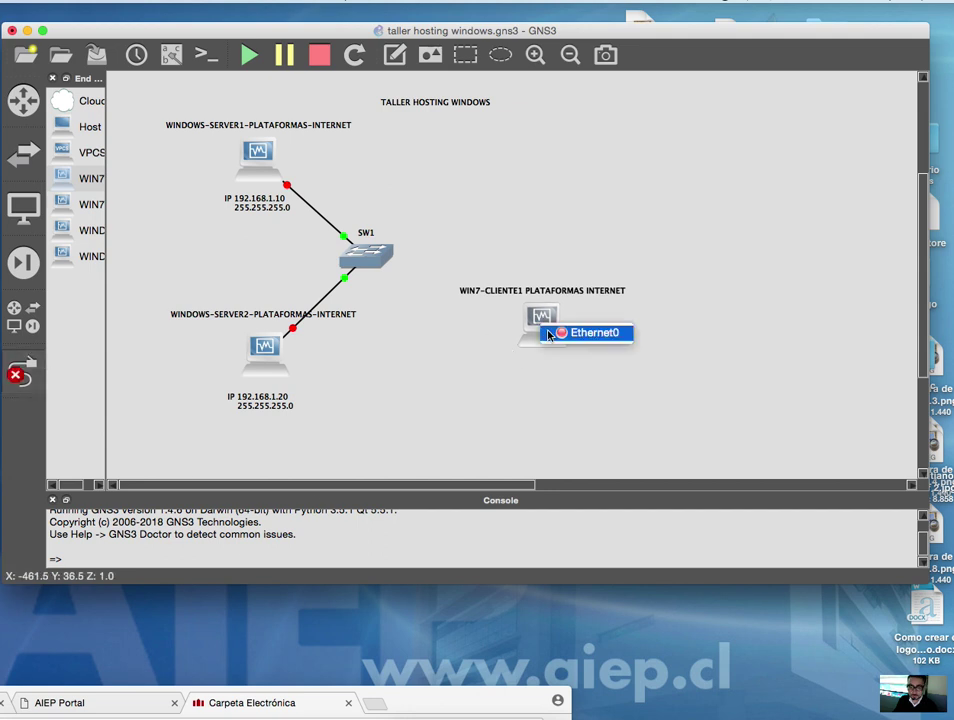
pyautogui.click(551, 337)
pyautogui.click(382, 260)
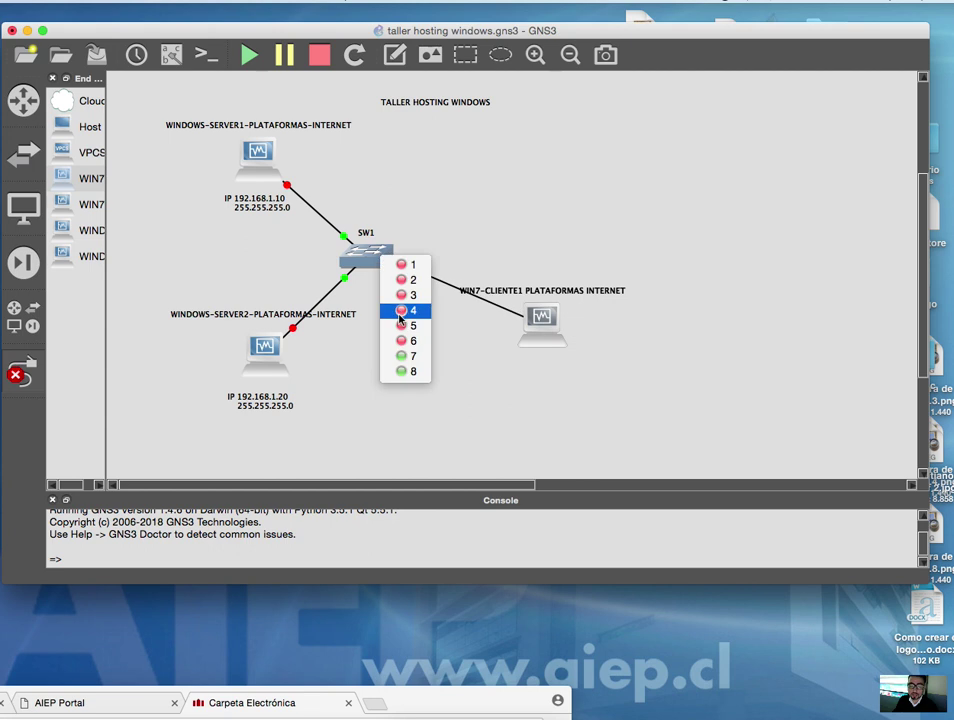
pyautogui.click(408, 341)
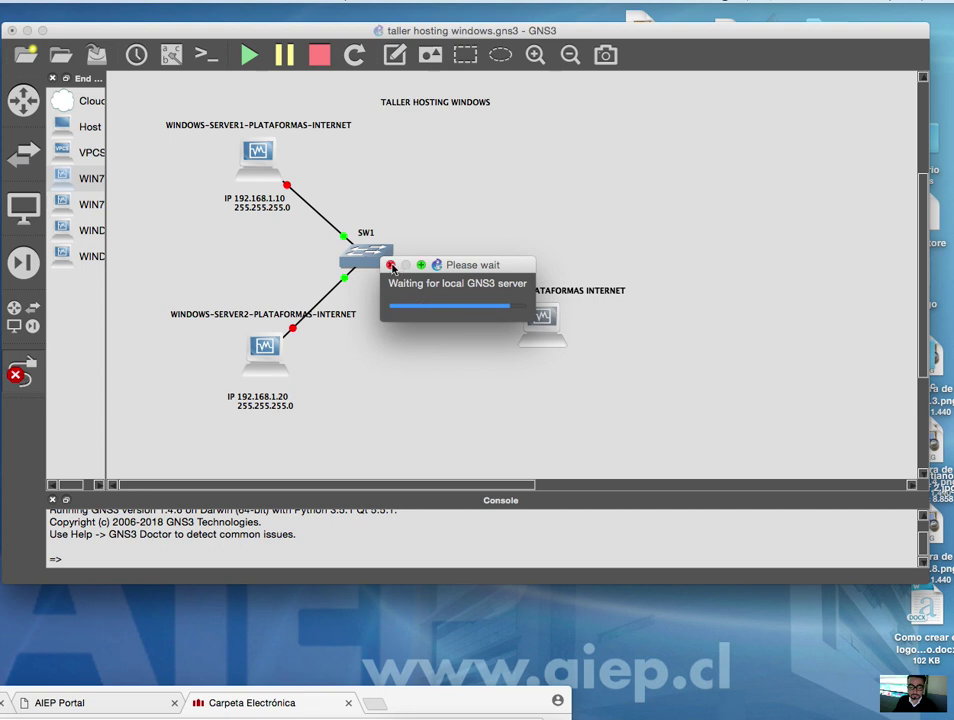
# - Cancel the stalled 'Please wait' server operation and move the notice aside
pyautogui.click(391, 265)
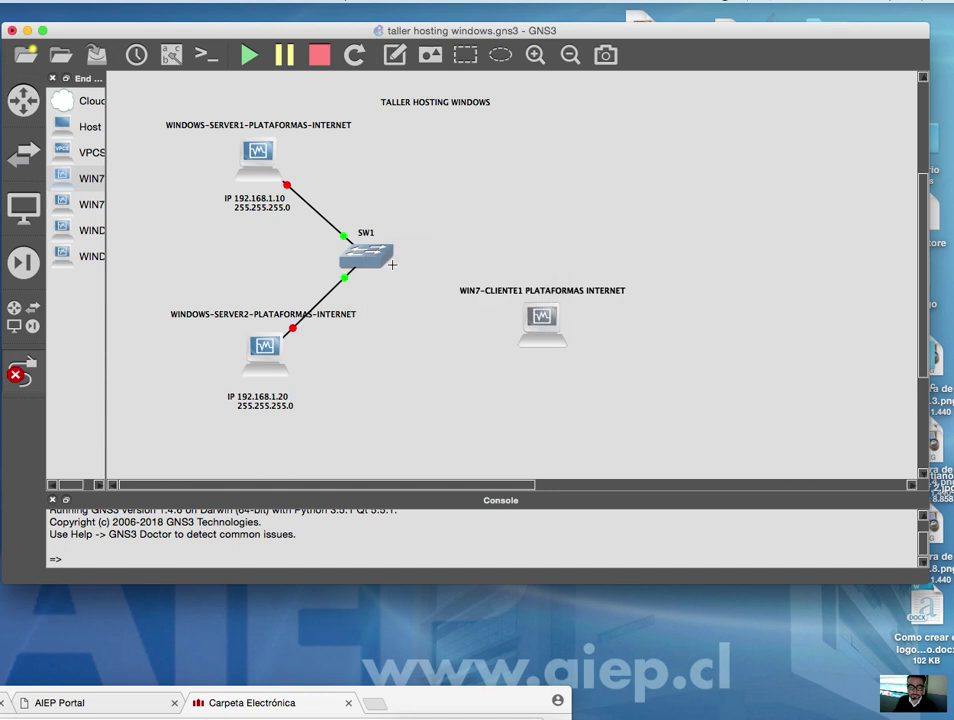
pyautogui.click(391, 265)
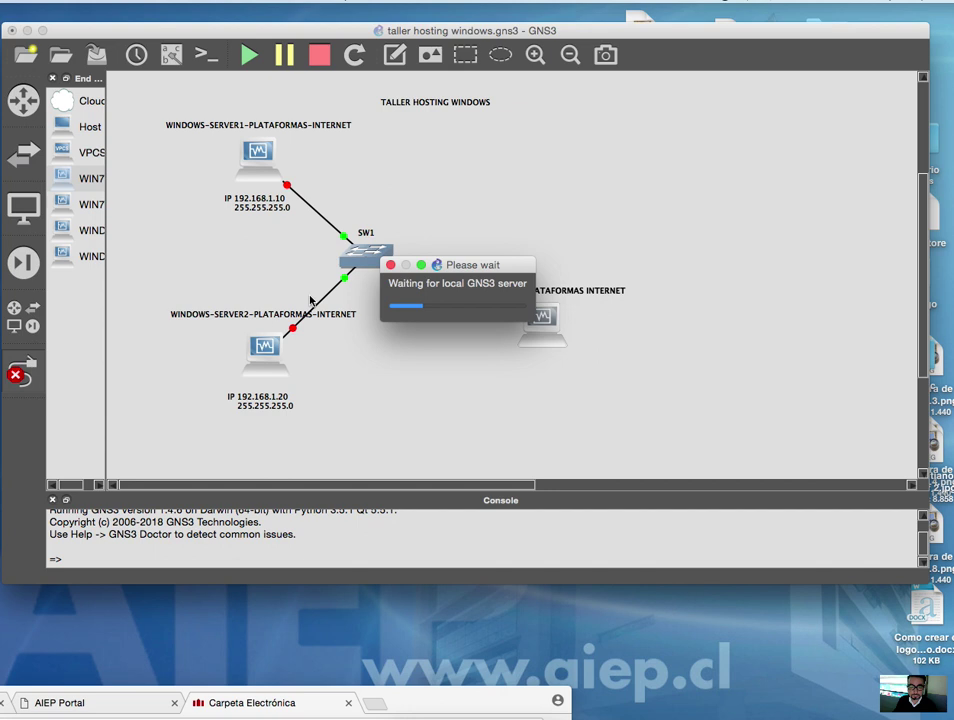
pyautogui.moveTo(450, 268); pyautogui.dragTo(497, 411)
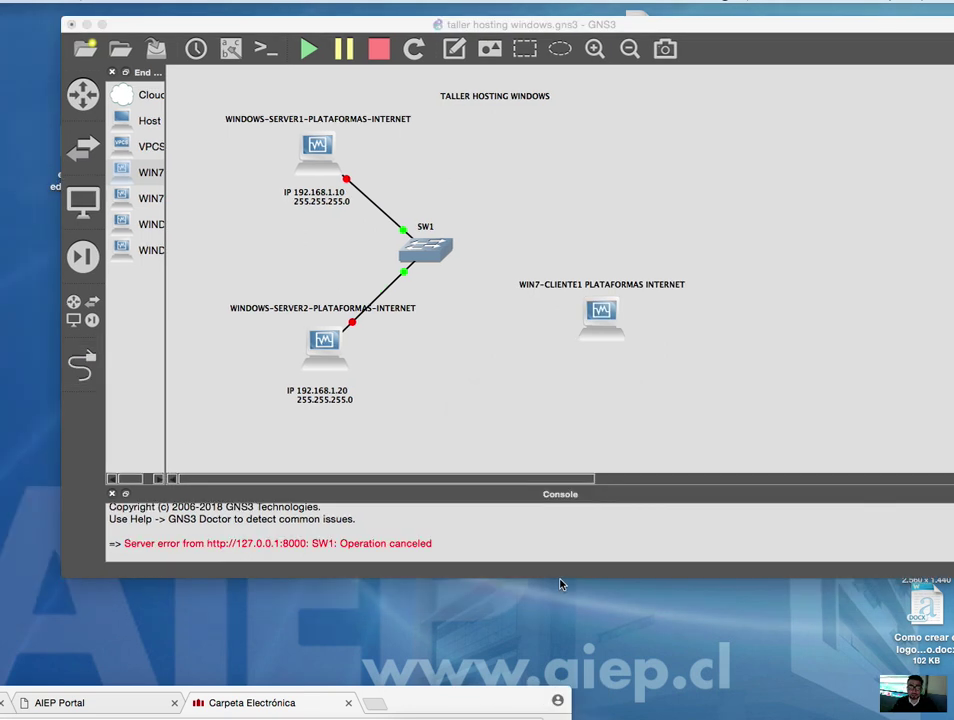
# - Start the WINDOWS-SERVER1 virtual machine from its context menu
pyautogui.rightClick(320, 148)
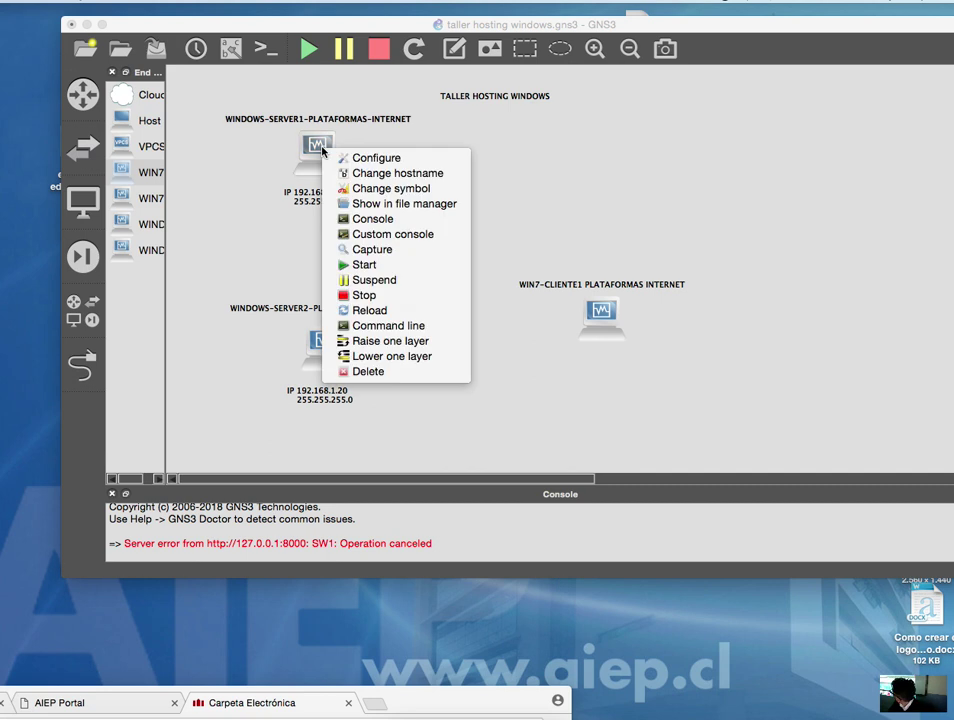
pyautogui.click(376, 266)
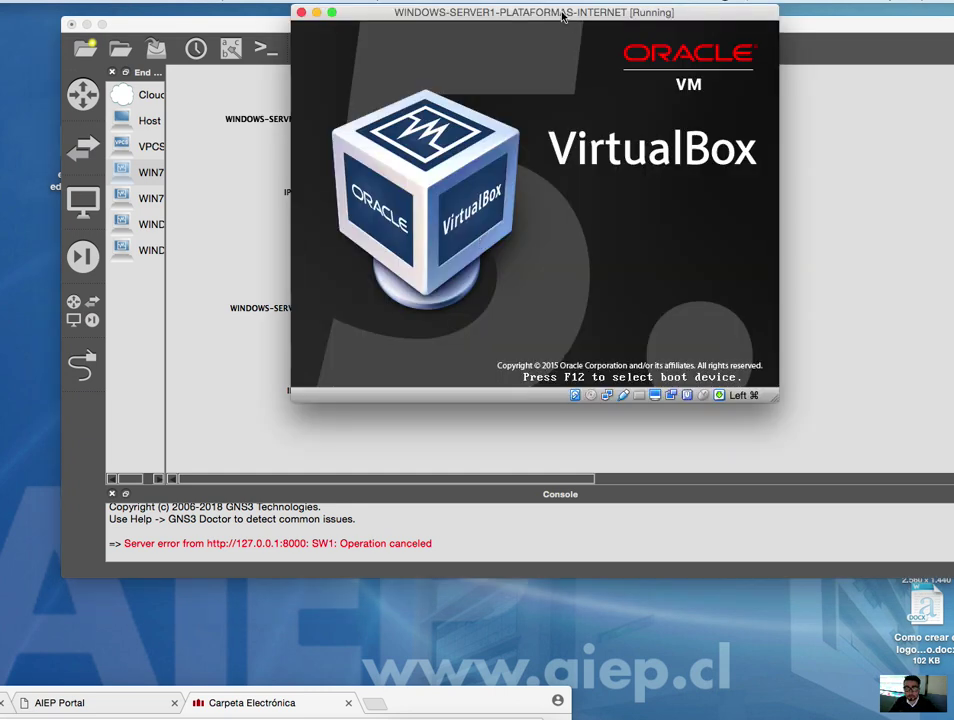
pyautogui.moveTo(563, 16); pyautogui.dragTo(782, 190)
# - Boot Windows Server 2008 on Server1 through Boot Manager, starting Windows normally
pyautogui.click(334, 345)
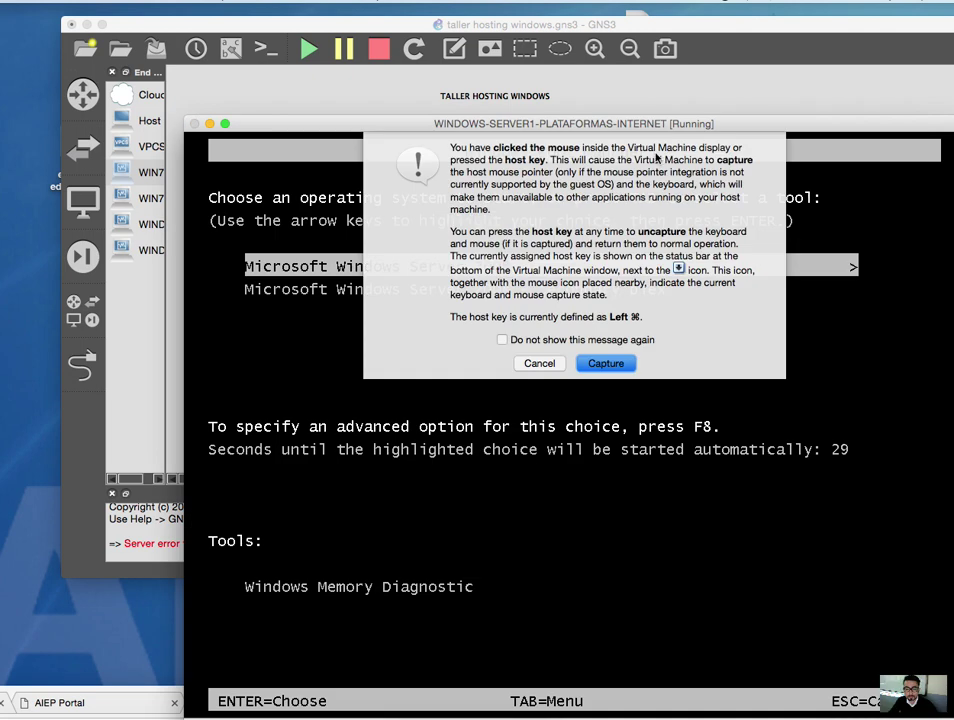
pyautogui.click(539, 364)
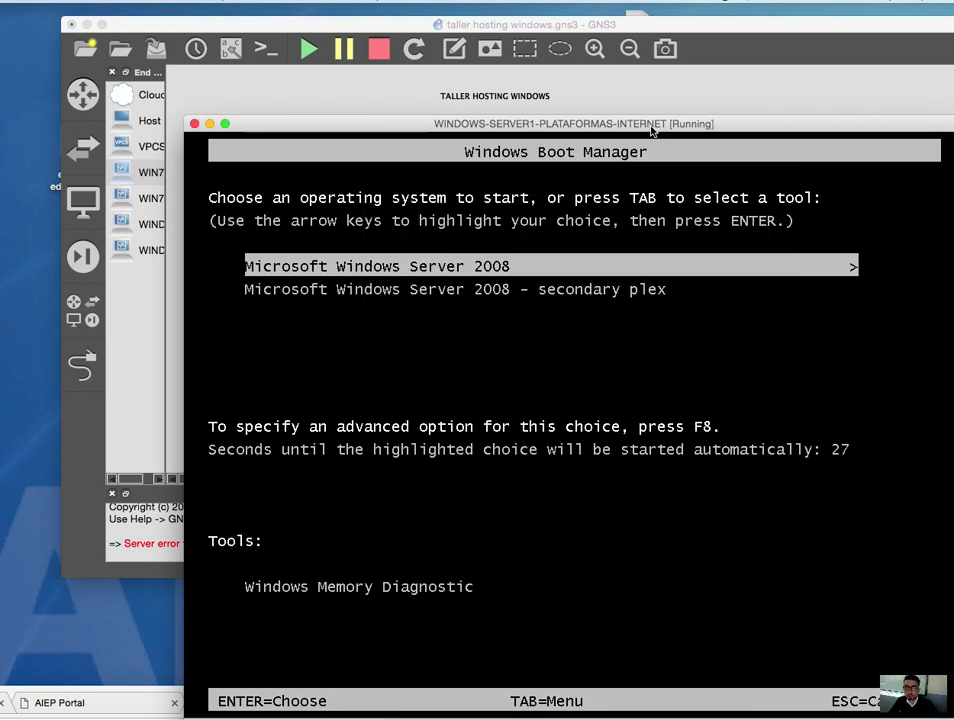
pyautogui.press('Return')
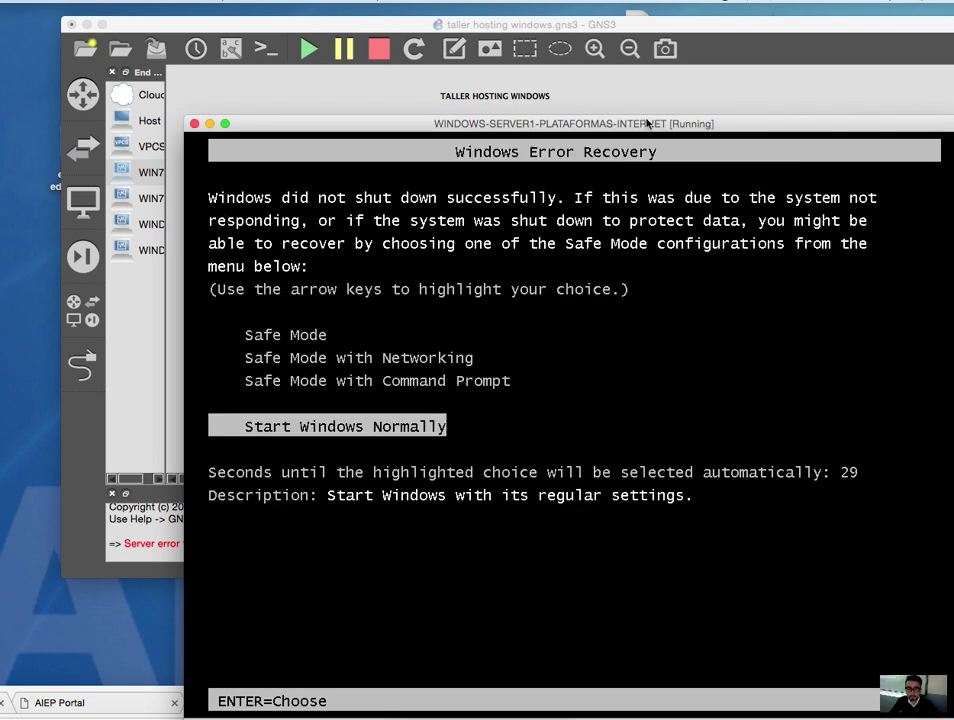
pyautogui.press('Return')
pyautogui.moveTo(645, 118); pyautogui.dragTo(791, 350)
pyautogui.rightClick(313, 338)
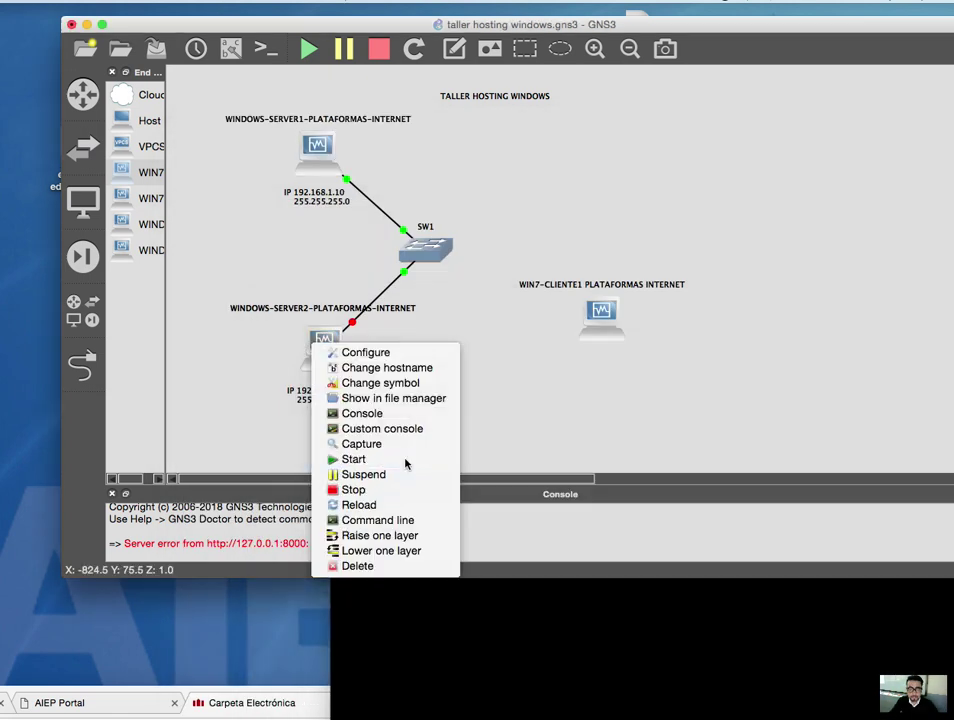
# - Start WINDOWS-SERVER2 and boot Windows Server 2008 on it
pyautogui.click(405, 459)
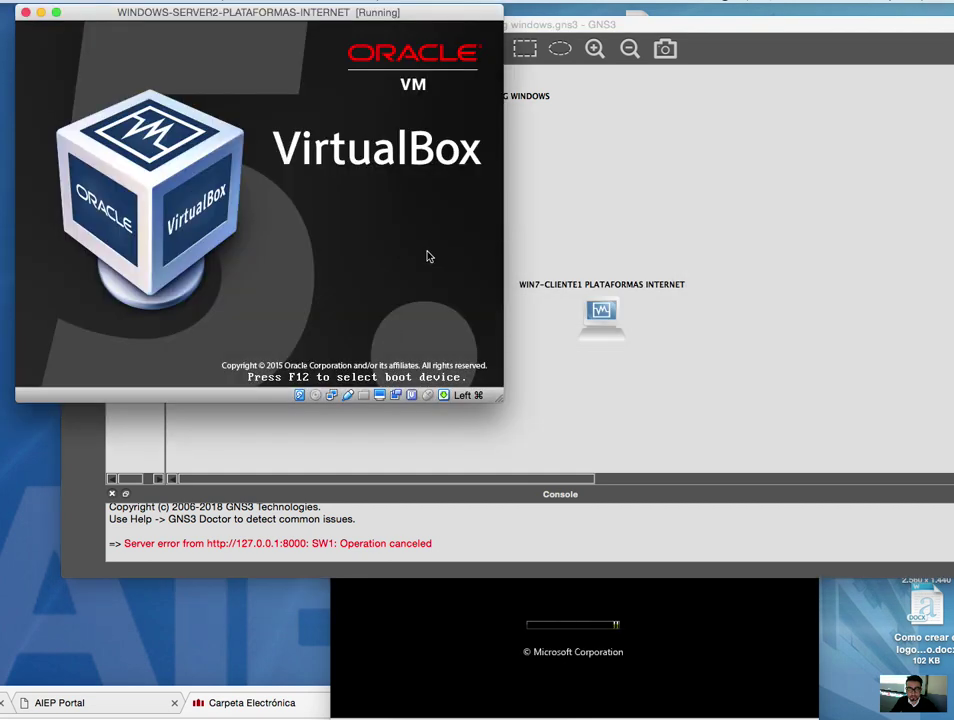
pyautogui.moveTo(349, 16); pyautogui.dragTo(857, 431)
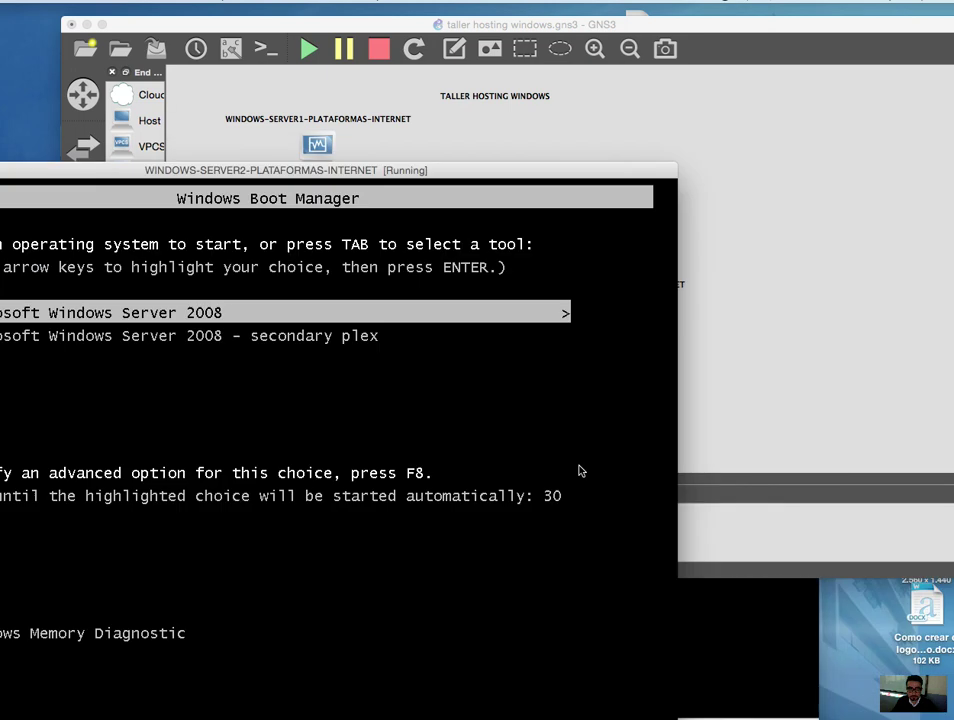
pyautogui.press('Return')
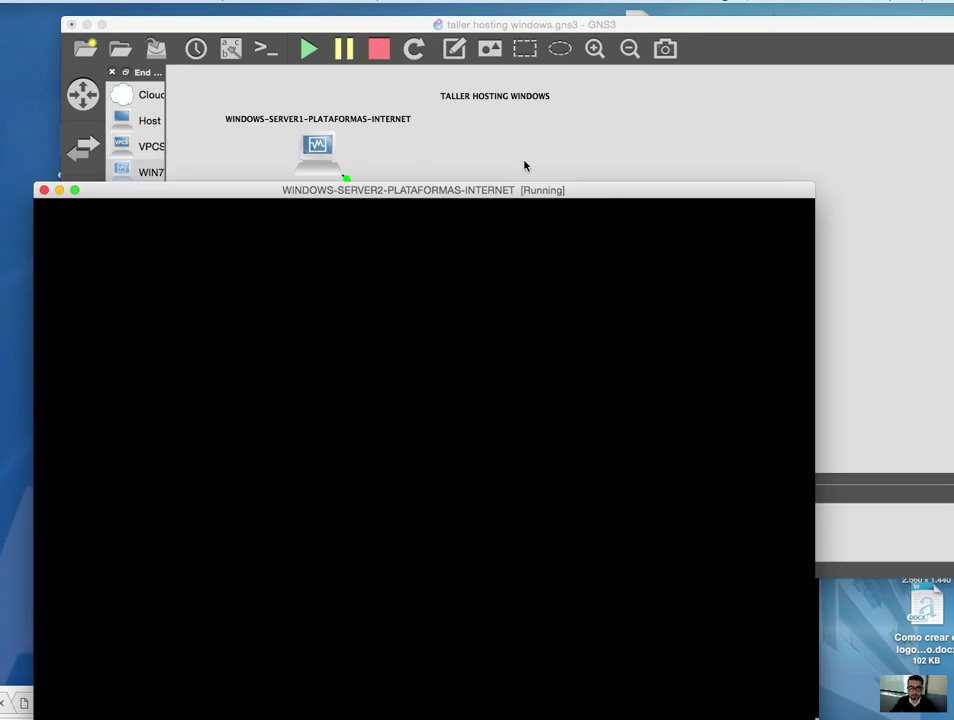
pyautogui.moveTo(513, 184); pyautogui.dragTo(367, 290)
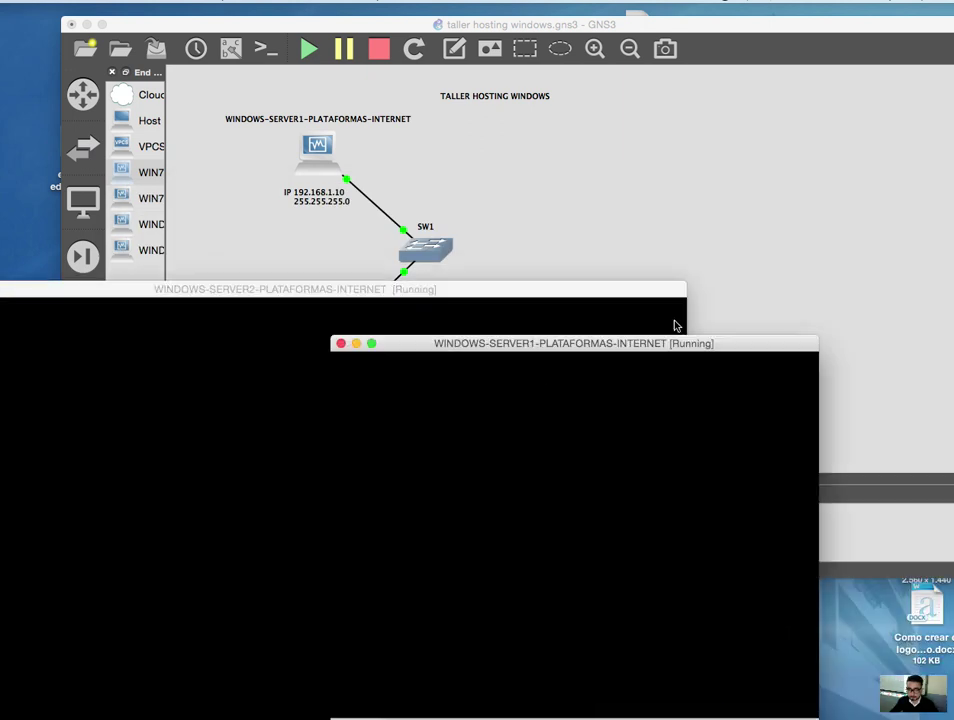
# - Arrange the Server1 and Server2 VM windows so both are visible
pyautogui.moveTo(661, 349); pyautogui.dragTo(809, 300)
pyautogui.moveTo(366, 290); pyautogui.dragTo(450, 295)
pyautogui.click(785, 304)
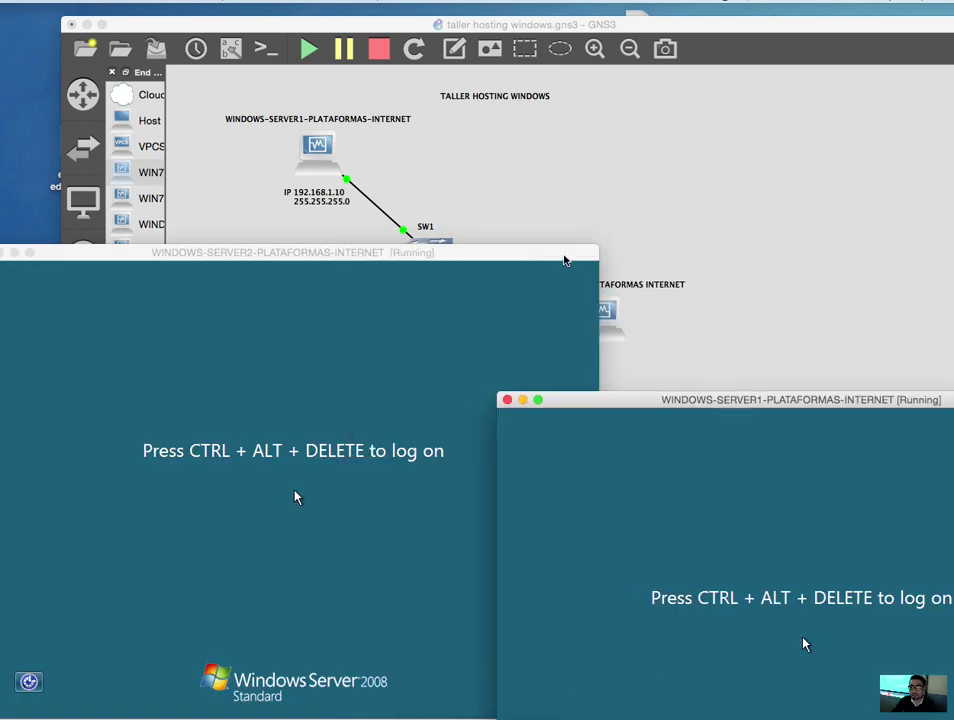
pyautogui.moveTo(564, 258); pyautogui.dragTo(550, 414)
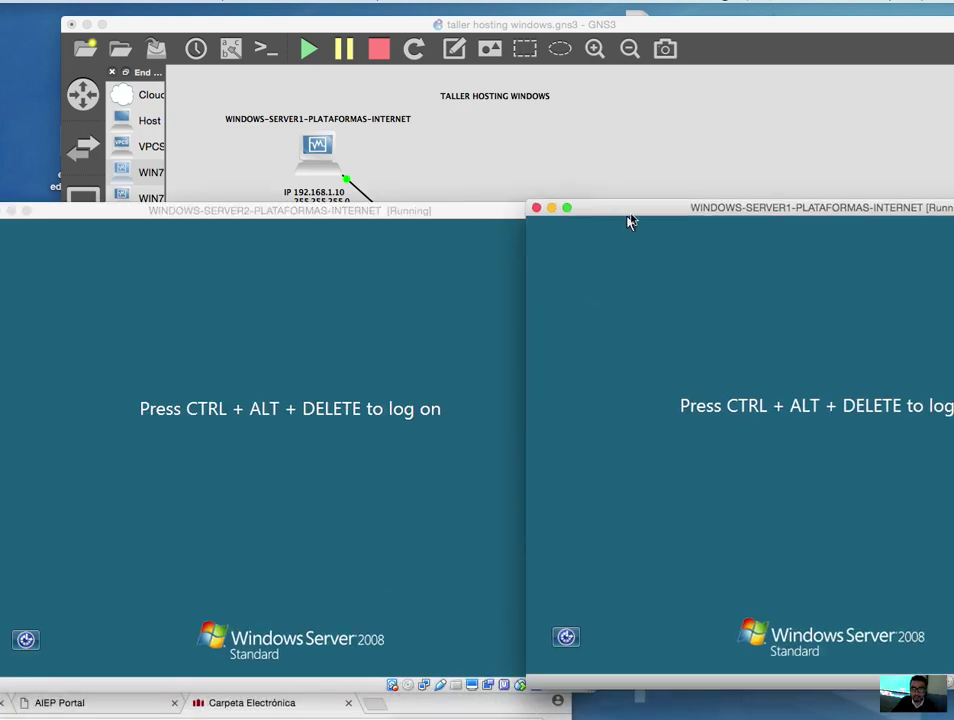
pyautogui.moveTo(628, 212); pyautogui.dragTo(373, 202)
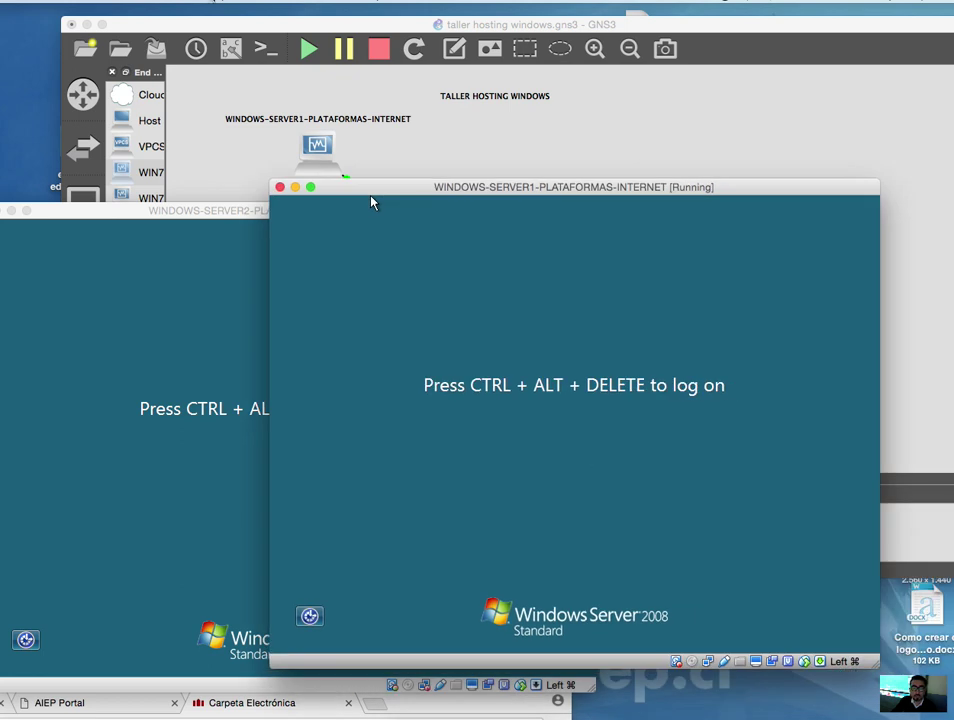
# - Send Ctrl-Alt-Del to Server1 through Input > Keyboard to reach its log-on prompt
pyautogui.click(235, 2)
pyautogui.moveTo(250, 11)
pyautogui.click(378, 40)
# - Log on to Server1 as Administrator with the account password
pyautogui.click(505, 464)
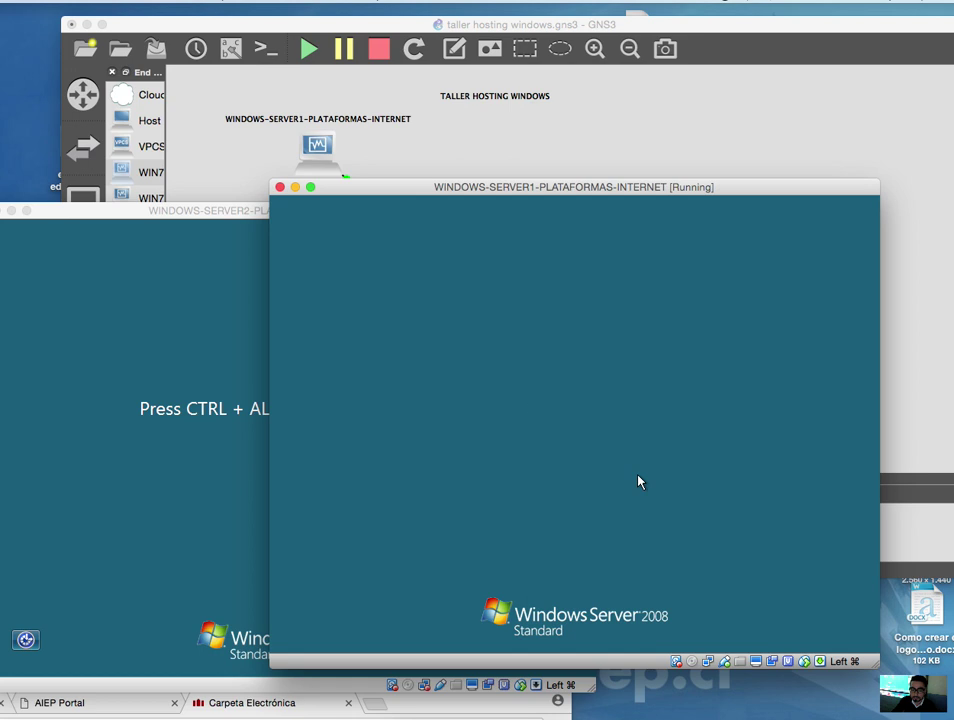
pyautogui.write('********')
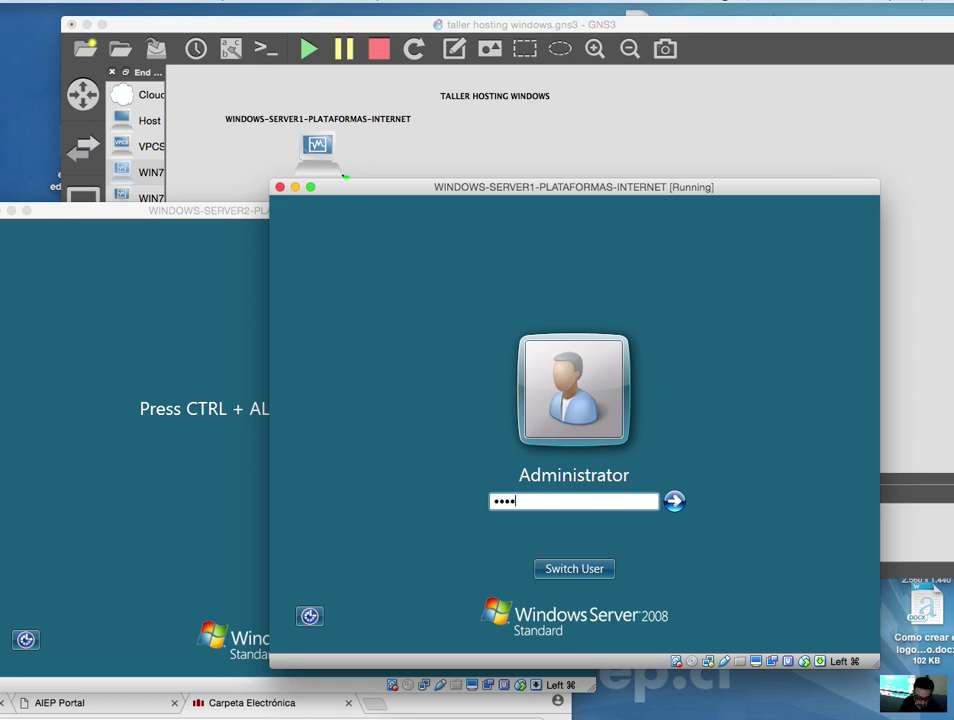
pyautogui.press('Return')
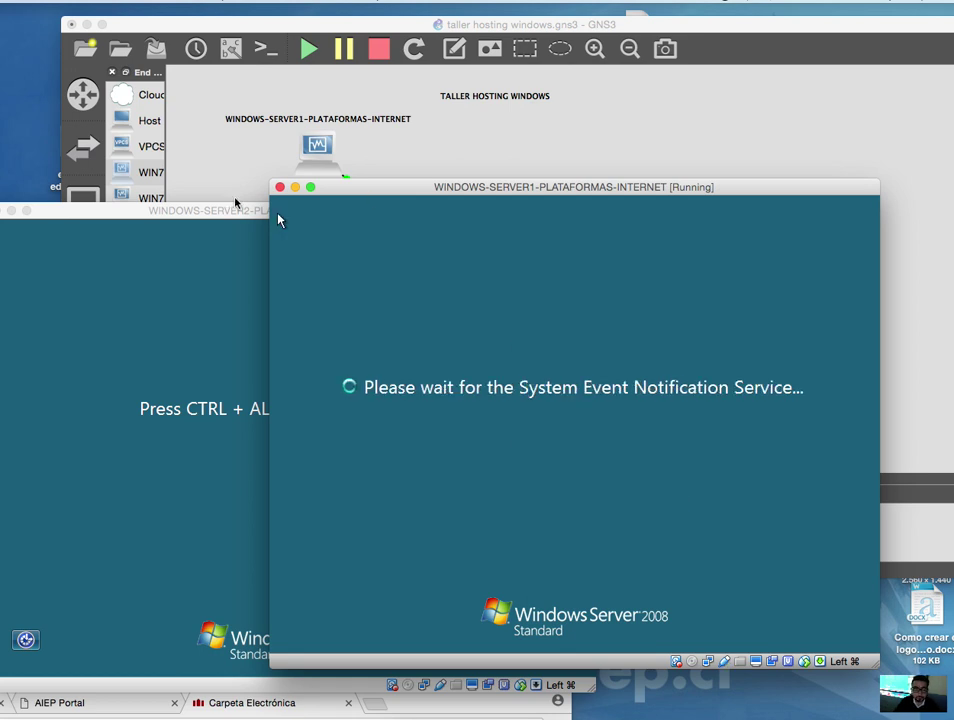
# - Send Ctrl-Alt-Del to Server2 and log on as Administrator
pyautogui.click(228, 210)
pyautogui.click(238, 1)
pyautogui.moveTo(240, 17)
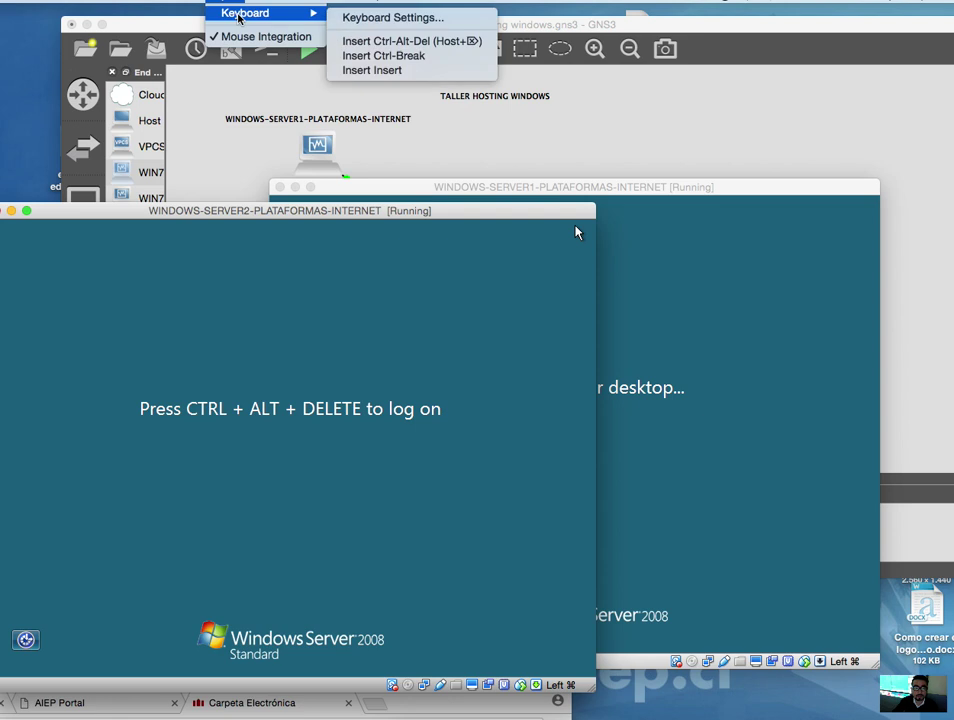
pyautogui.click(370, 40)
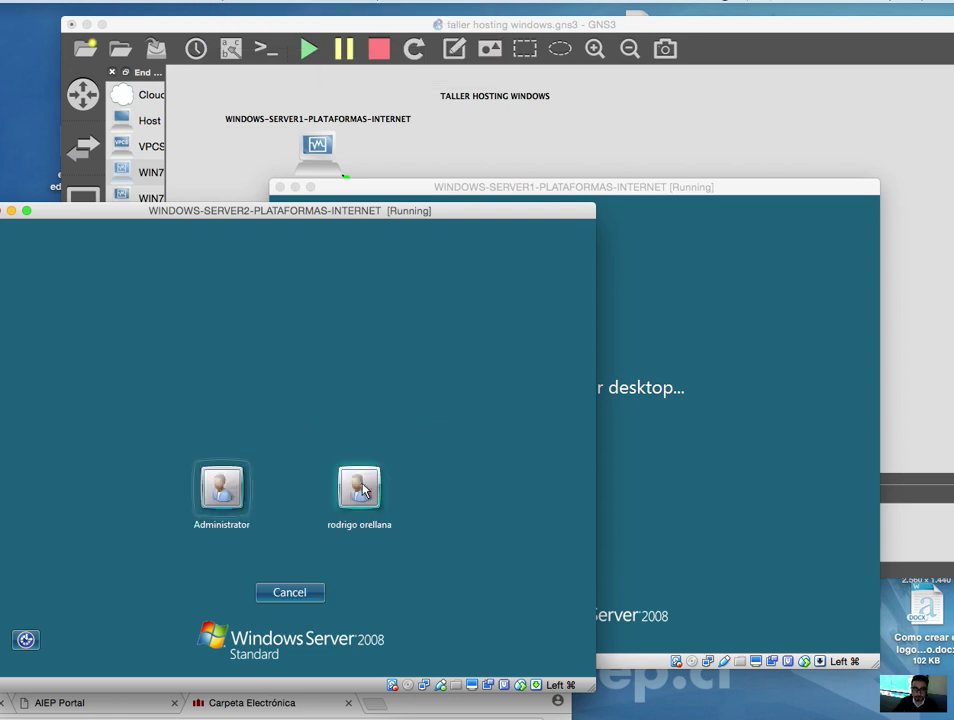
pyautogui.click(222, 490)
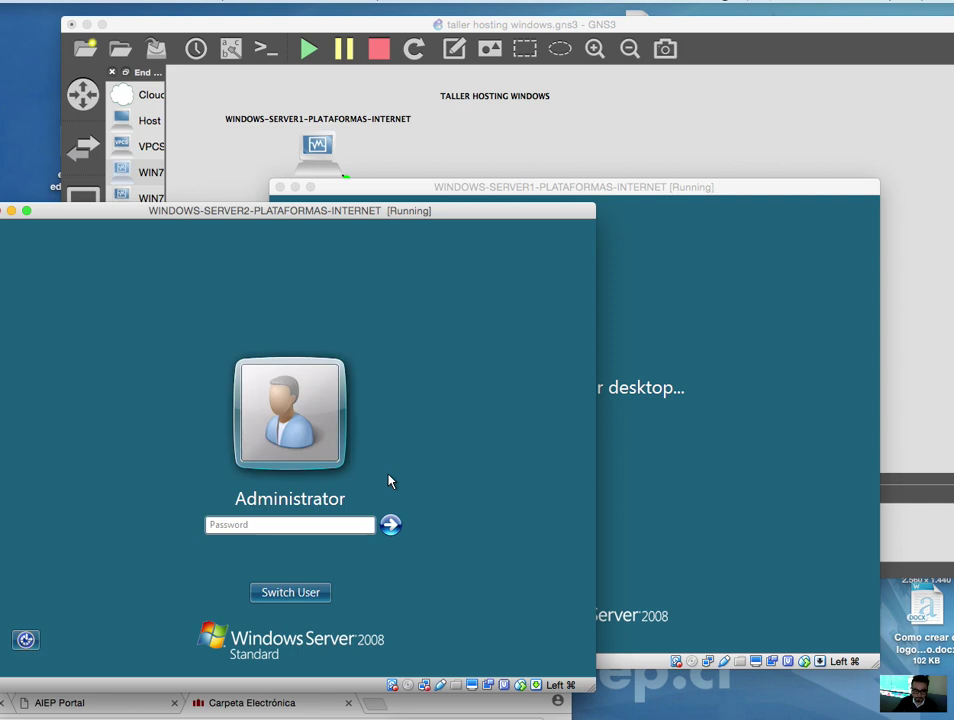
pyautogui.write('••••••')
pyautogui.press('Return')
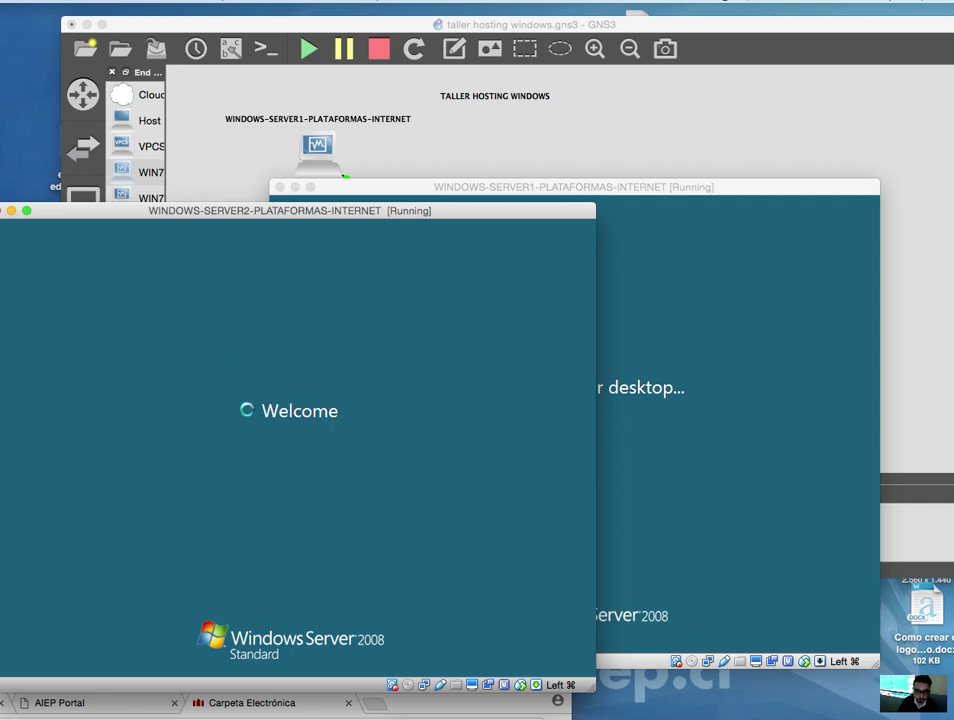
# - Place the Server1 window beside Server2 and bring the GNS3 topology forward
pyautogui.moveTo(490, 187); pyautogui.dragTo(786, 221)
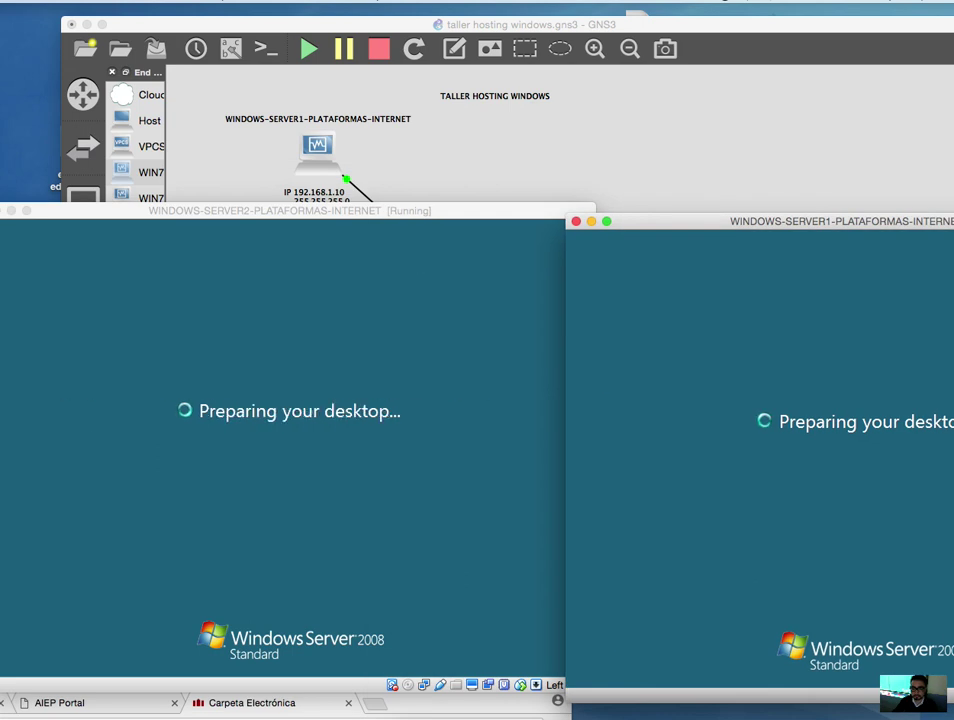
pyautogui.click(101, 2)
pyautogui.click(639, 175)
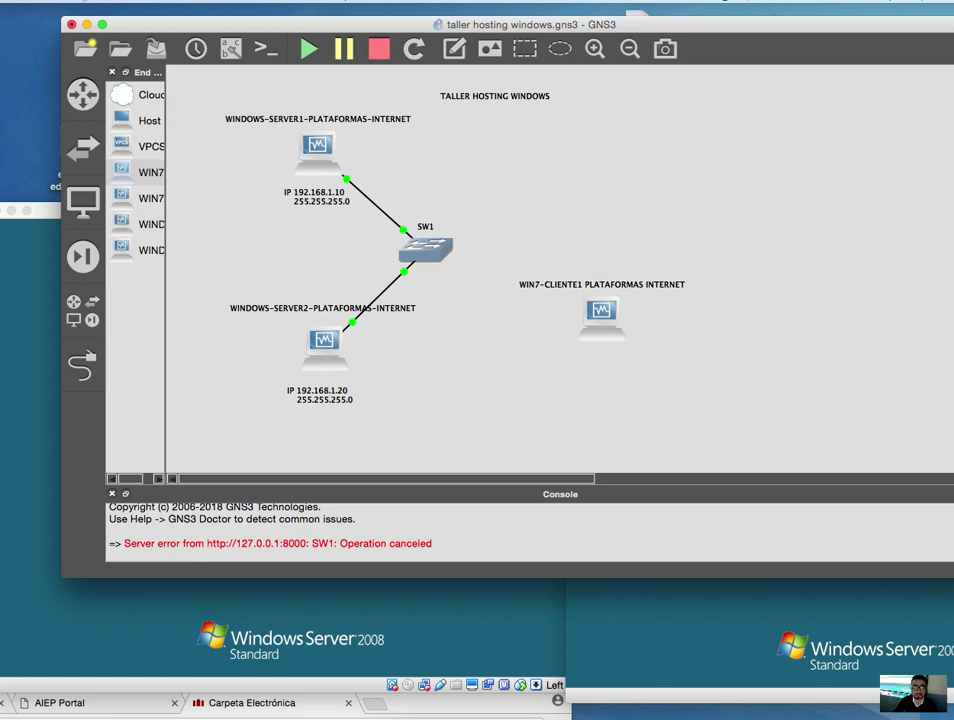
# - Save the GNS3 workshop project with File > Save project
pyautogui.click(77, 2)
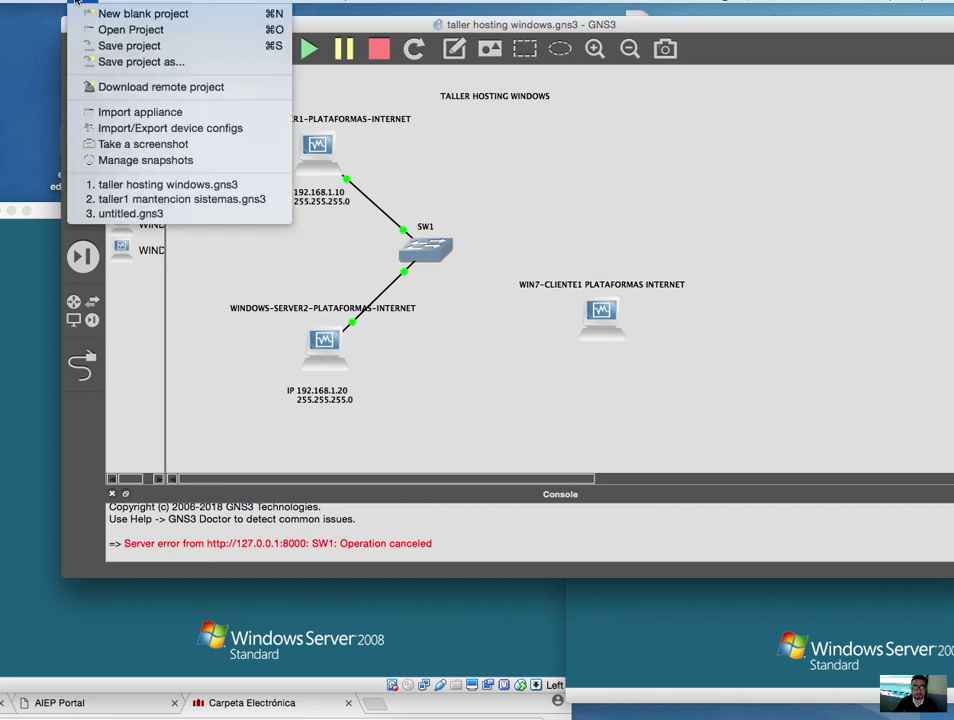
pyautogui.click(113, 46)
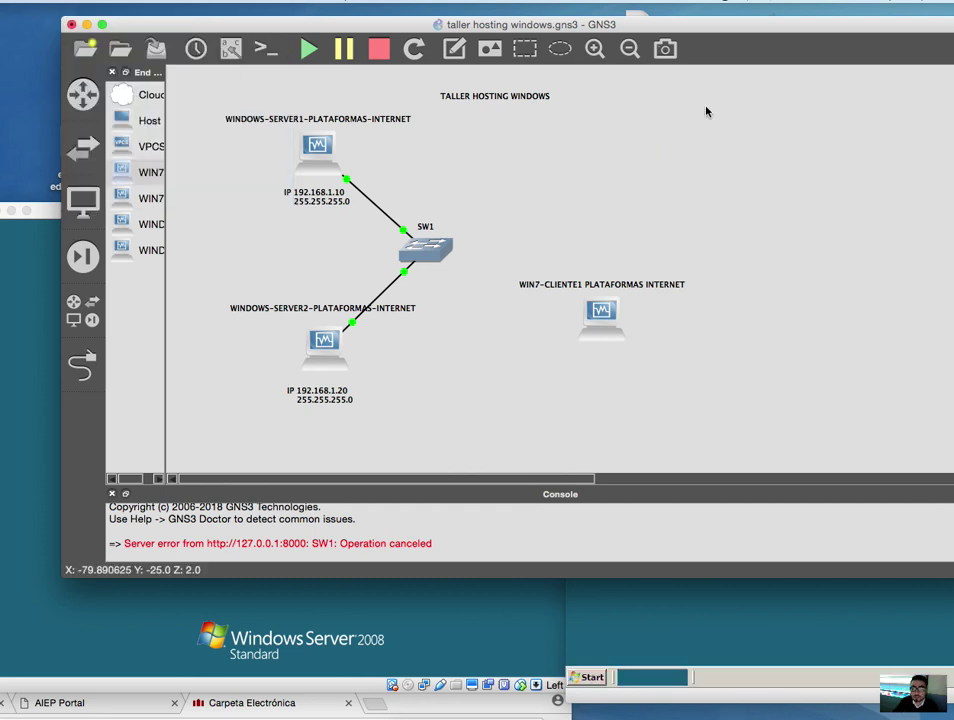
pyautogui.moveTo(745, 30); pyautogui.dragTo(708, 38)
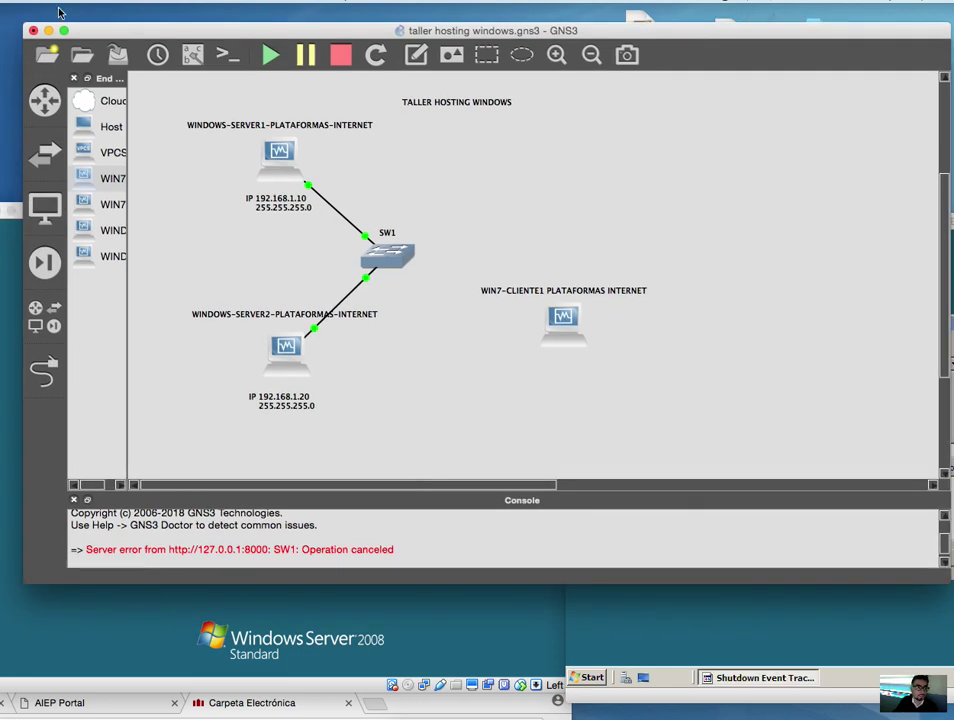
# - Save the GNS3 project, then answer Server1's Shutdown Event Tracker with comment 'fff'
pyautogui.click(56, 3)
pyautogui.click(103, 46)
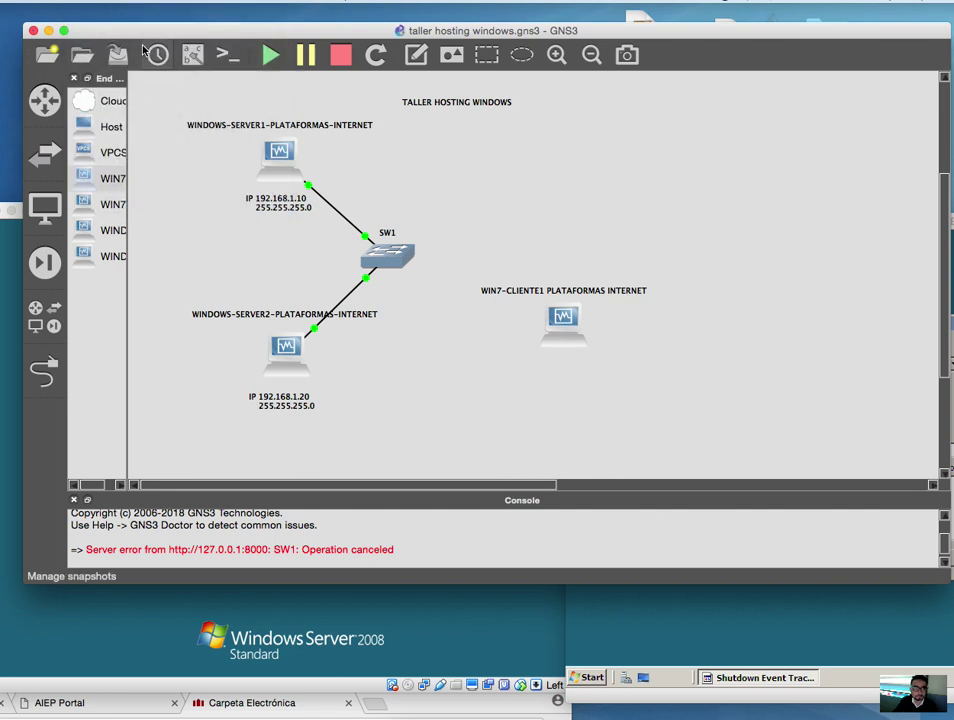
pyautogui.click(519, 625)
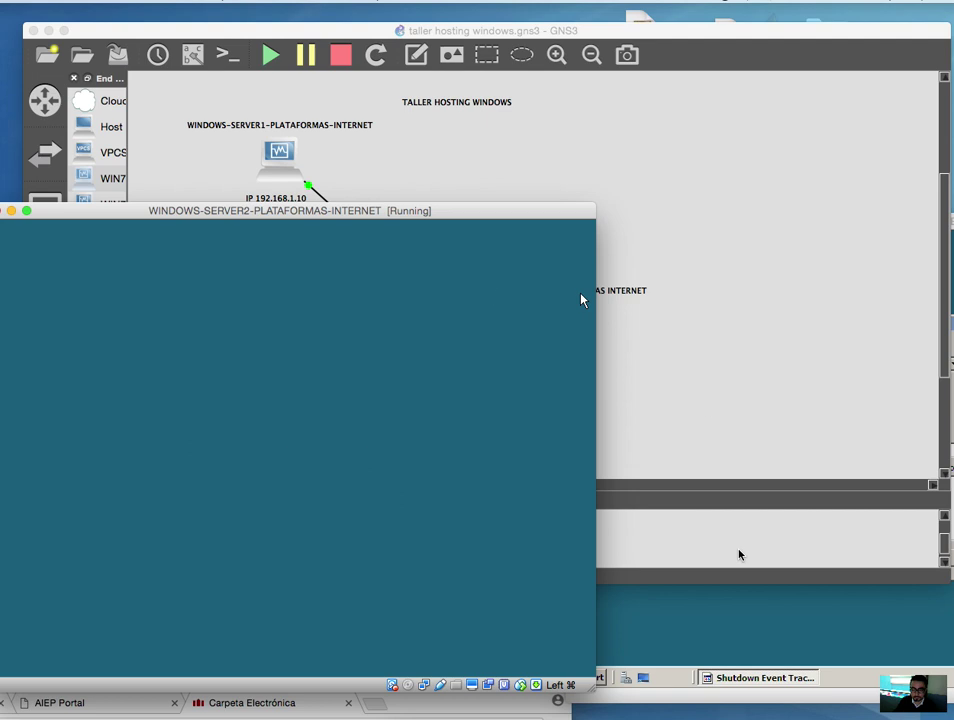
pyautogui.click(745, 604)
pyautogui.click(824, 498)
pyautogui.write('fff')
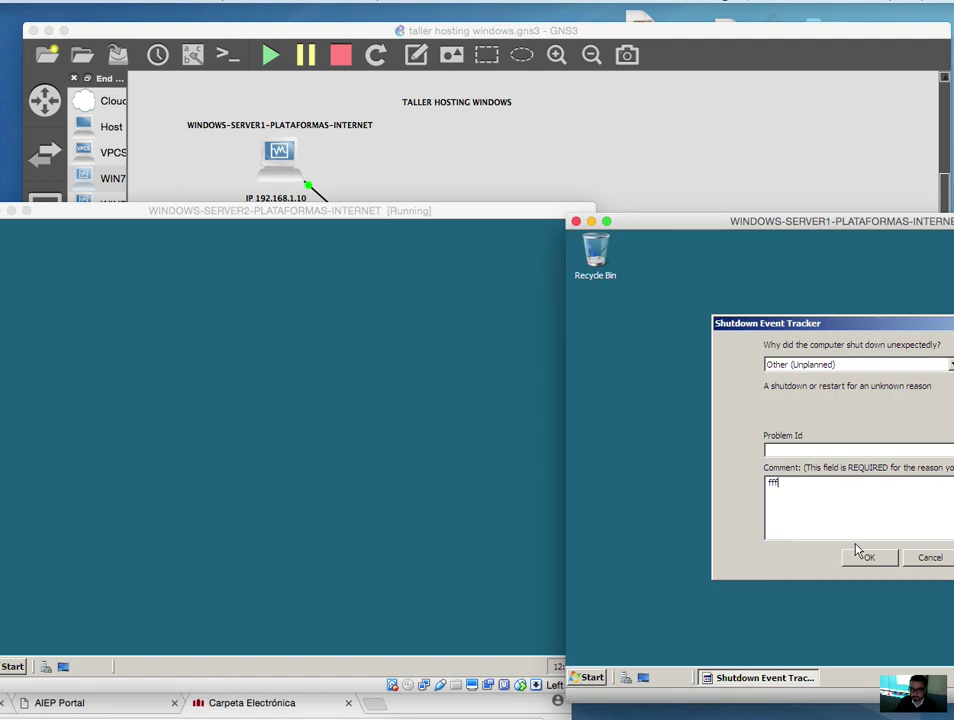
pyautogui.click(868, 560)
# - Answer Server2's Shutdown Event Tracker with comment 'aaa' and confirm it
pyautogui.moveTo(370, 211); pyautogui.dragTo(432, 157)
pyautogui.moveTo(745, 221); pyautogui.dragTo(668, 175)
pyautogui.click(326, 449)
pyautogui.write('aaa')
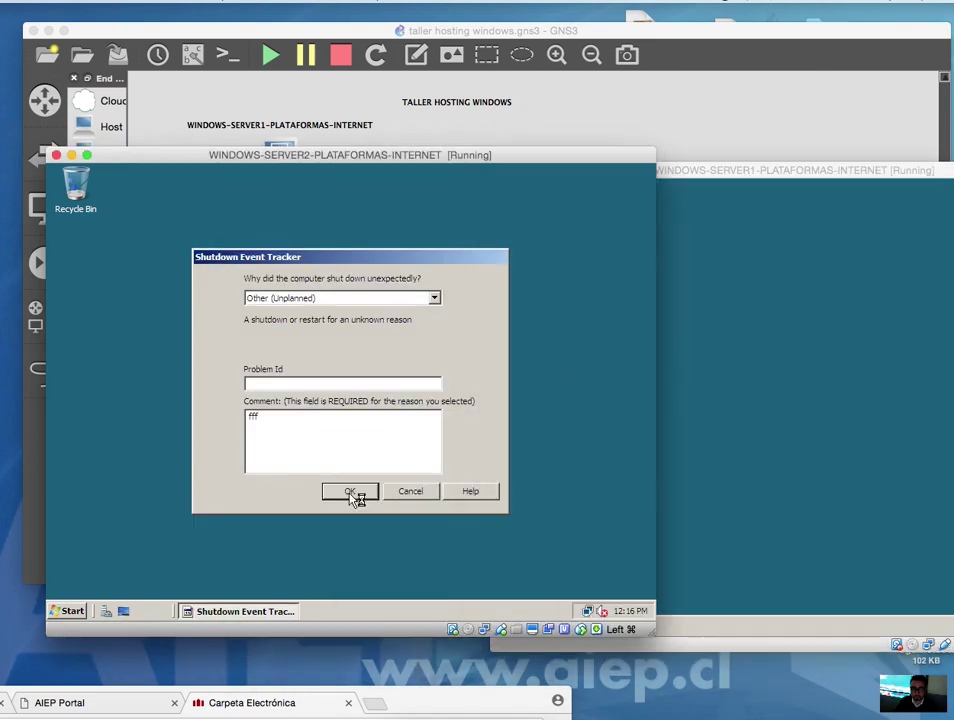
pyautogui.click(350, 491)
# - Arrange the Server1 and Server2 VM windows side by side
pyautogui.moveTo(716, 172); pyautogui.dragTo(660, 148)
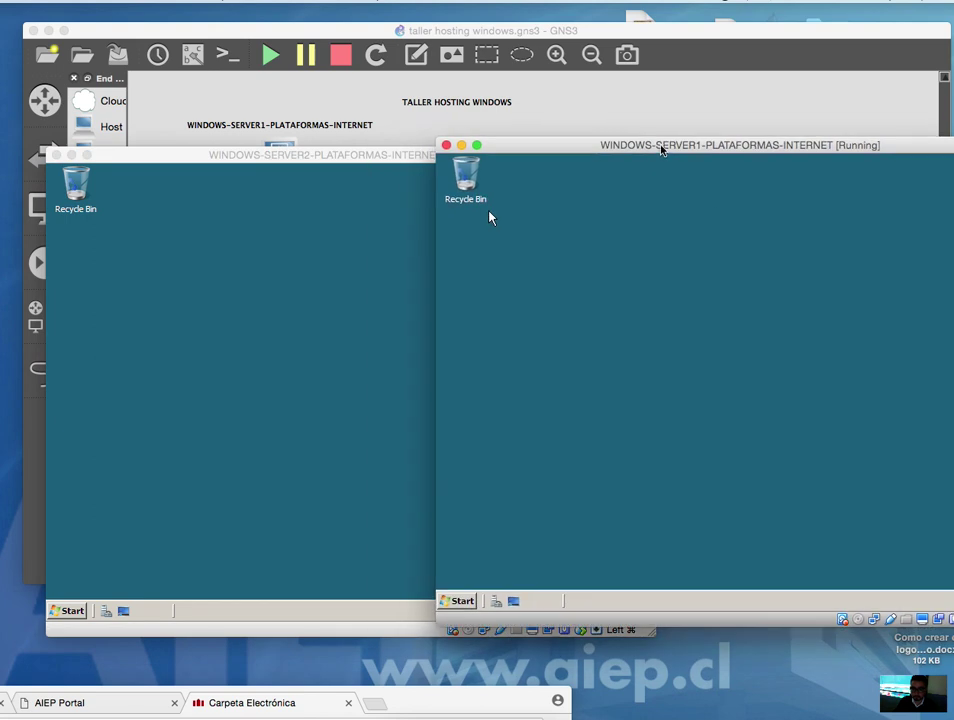
pyautogui.moveTo(372, 162); pyautogui.dragTo(362, 145)
pyautogui.moveTo(673, 149); pyautogui.dragTo(884, 126)
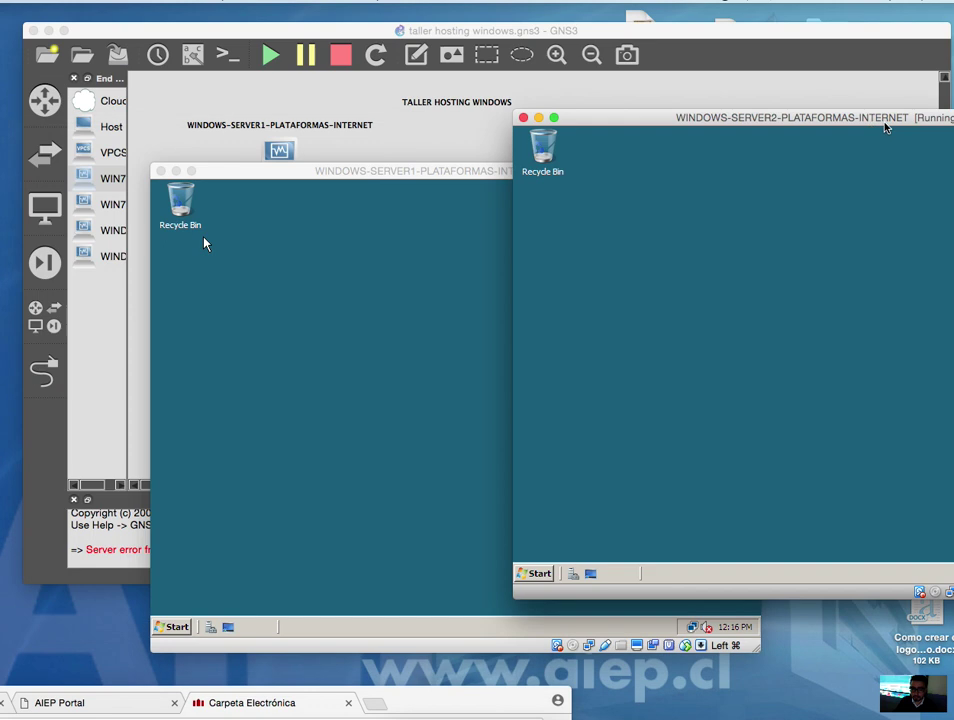
pyautogui.moveTo(424, 172); pyautogui.dragTo(349, 140)
pyautogui.moveTo(738, 130); pyautogui.dragTo(775, 137)
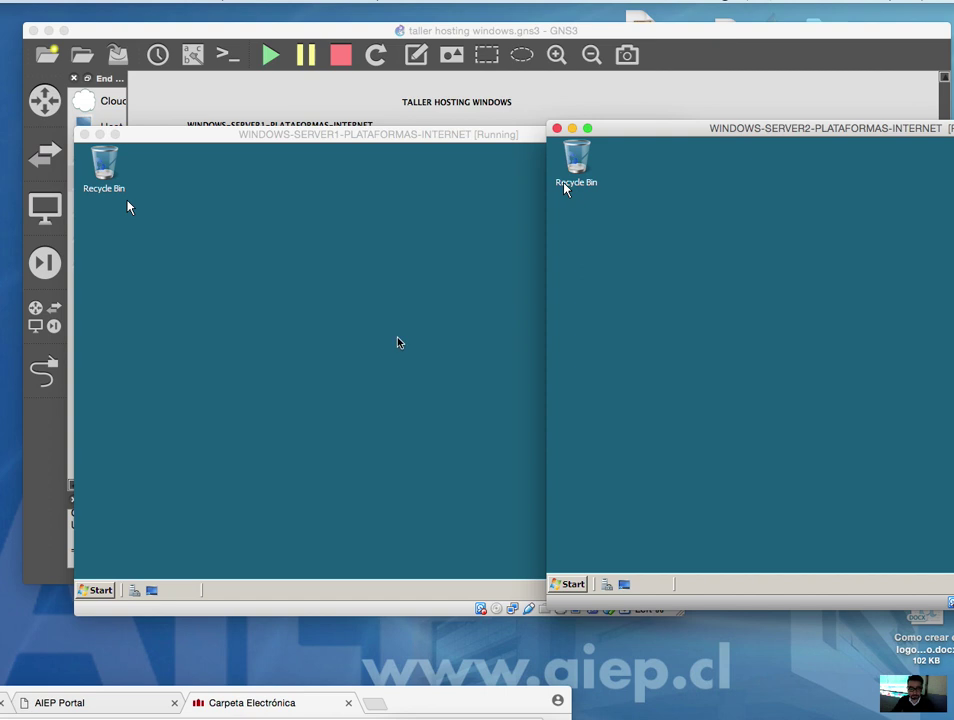
# - Let Initial Configuration Tasks load on both VMs, showing ns1 and ns2 in workgroup HOSTING
pyautogui.click(97, 591)
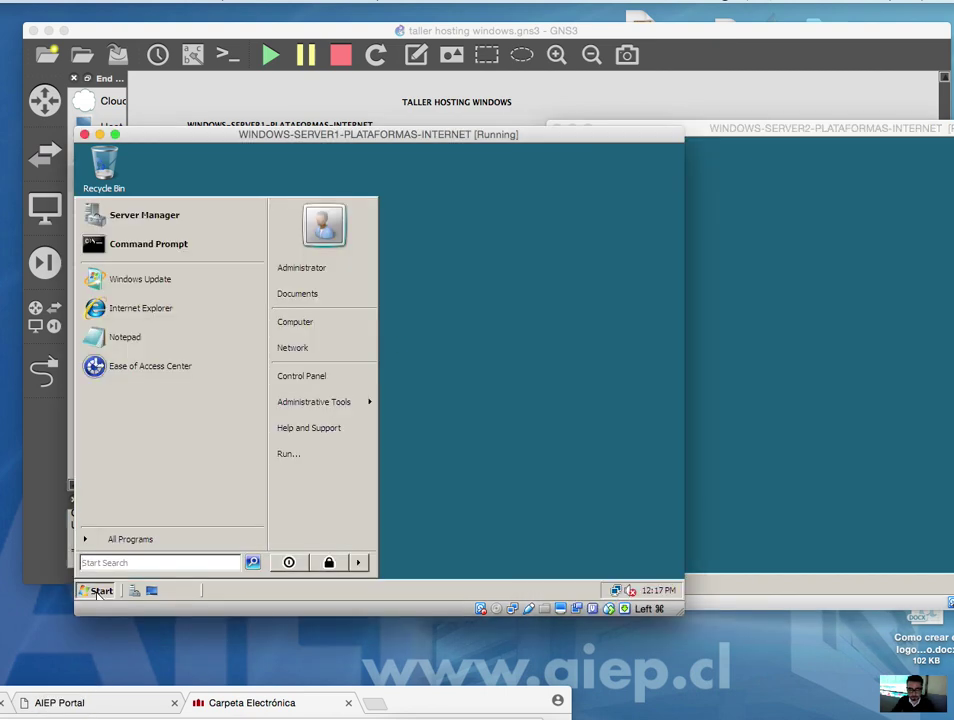
pyautogui.click(471, 449)
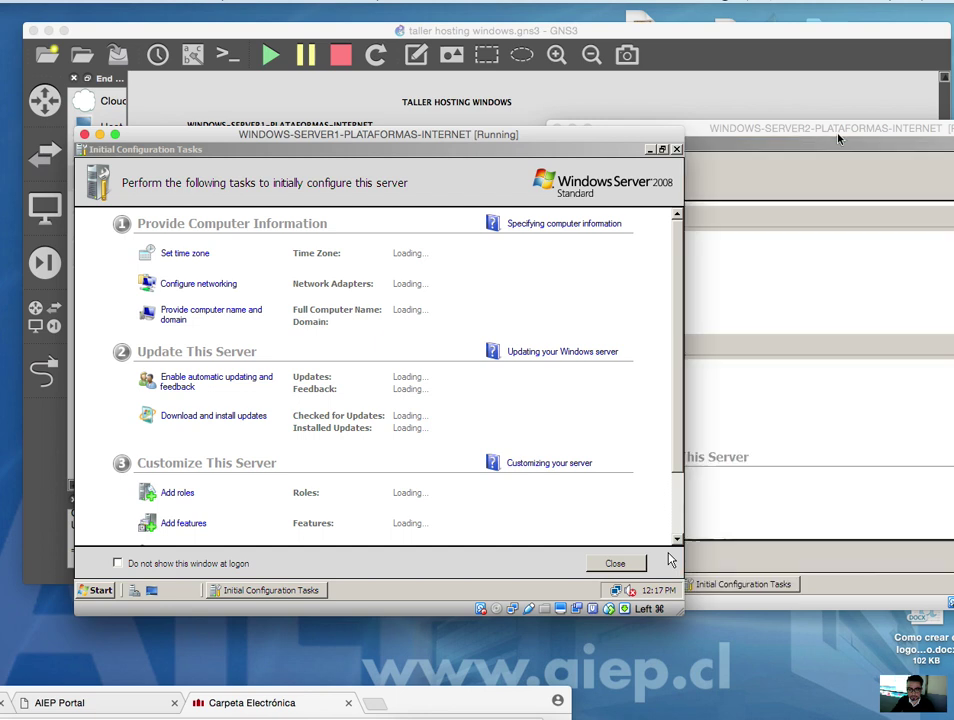
pyautogui.click(839, 136)
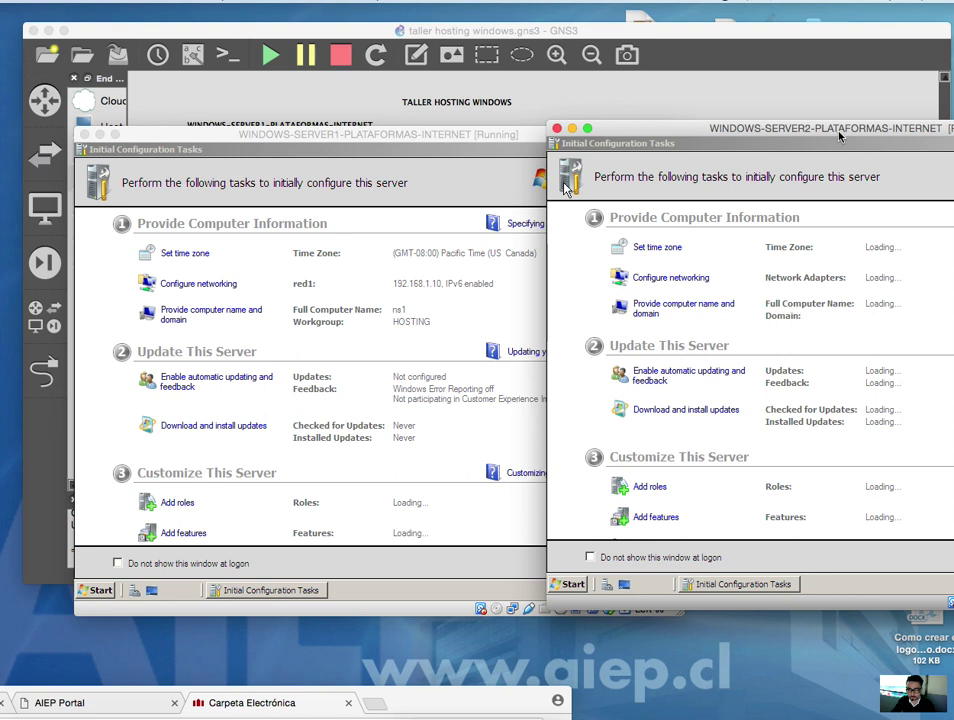
pyautogui.click(473, 447)
pyautogui.moveTo(500, 264); pyautogui.dragTo(373, 477)
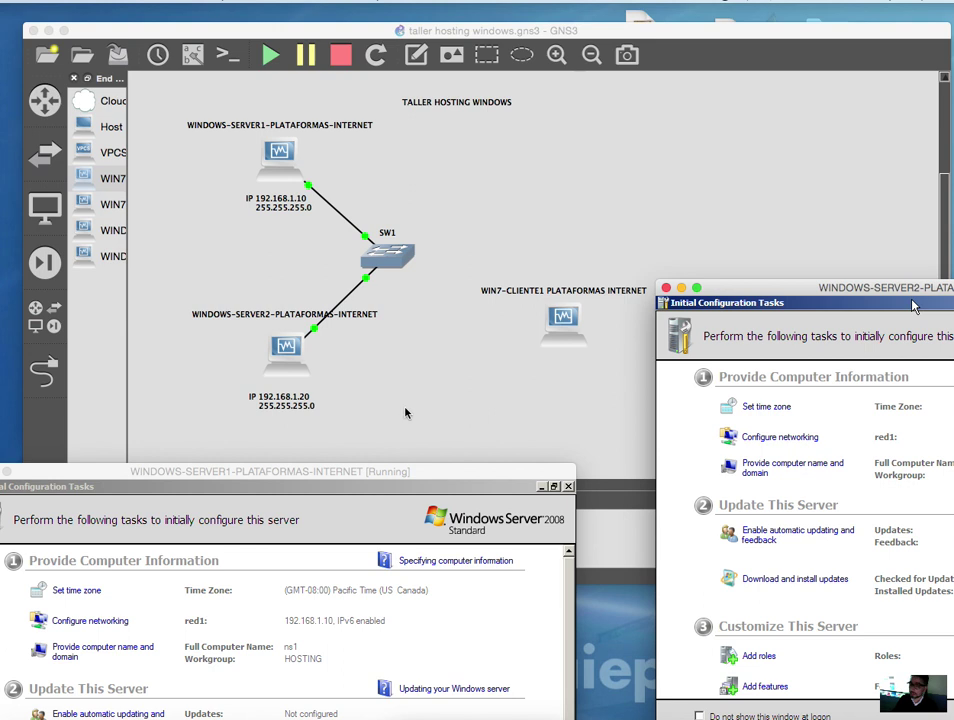
pyautogui.moveTo(386, 472); pyautogui.dragTo(504, 127)
# - From Server1's Command Prompt, ping 192.168.1.20 and get 4 replies with 0% loss
pyautogui.click(106, 581)
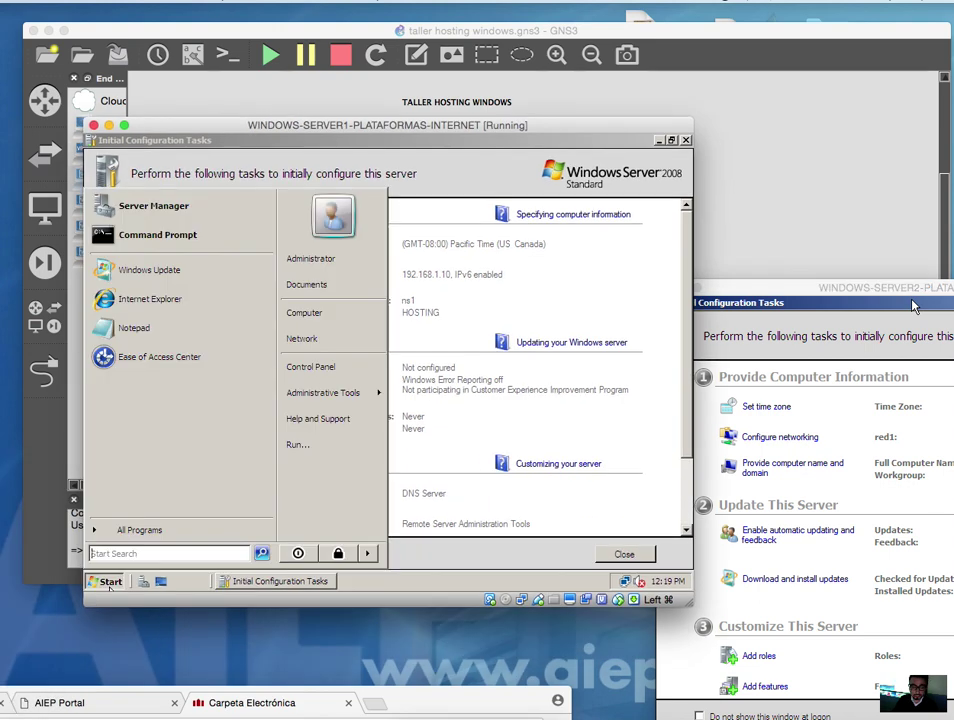
pyautogui.click(203, 251)
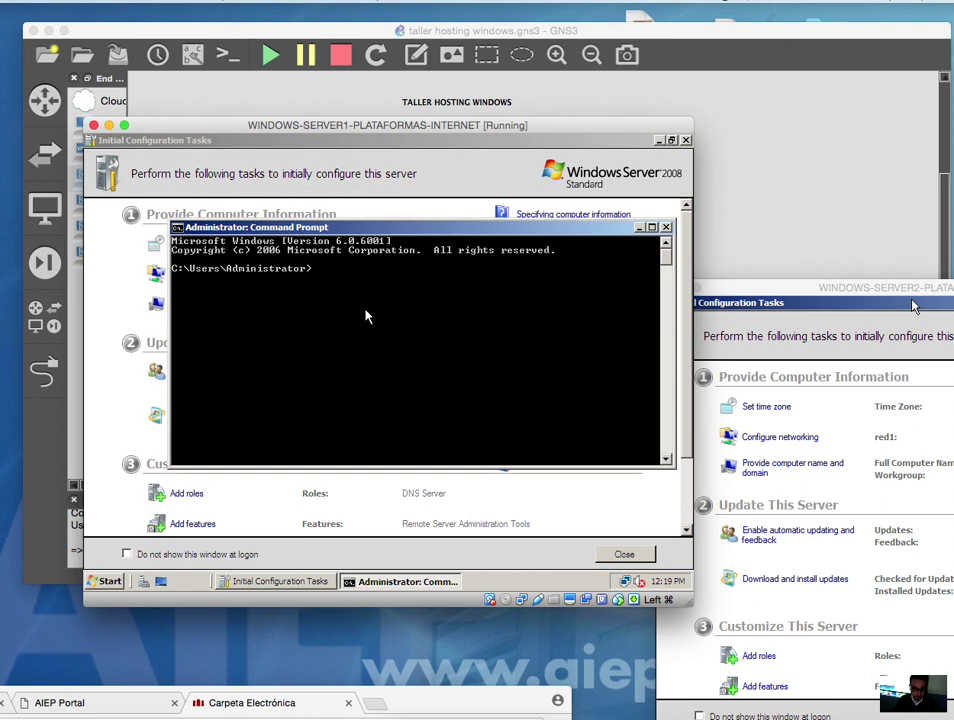
pyautogui.write('ping 1')
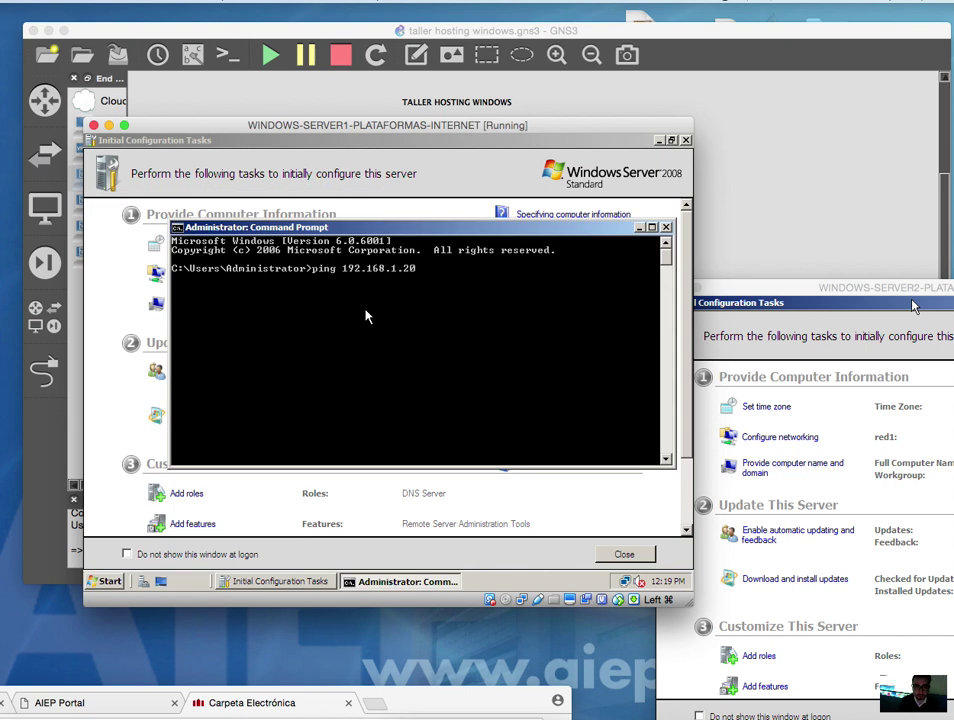
pyautogui.write('92.168.1.20')
pyautogui.press('Return')
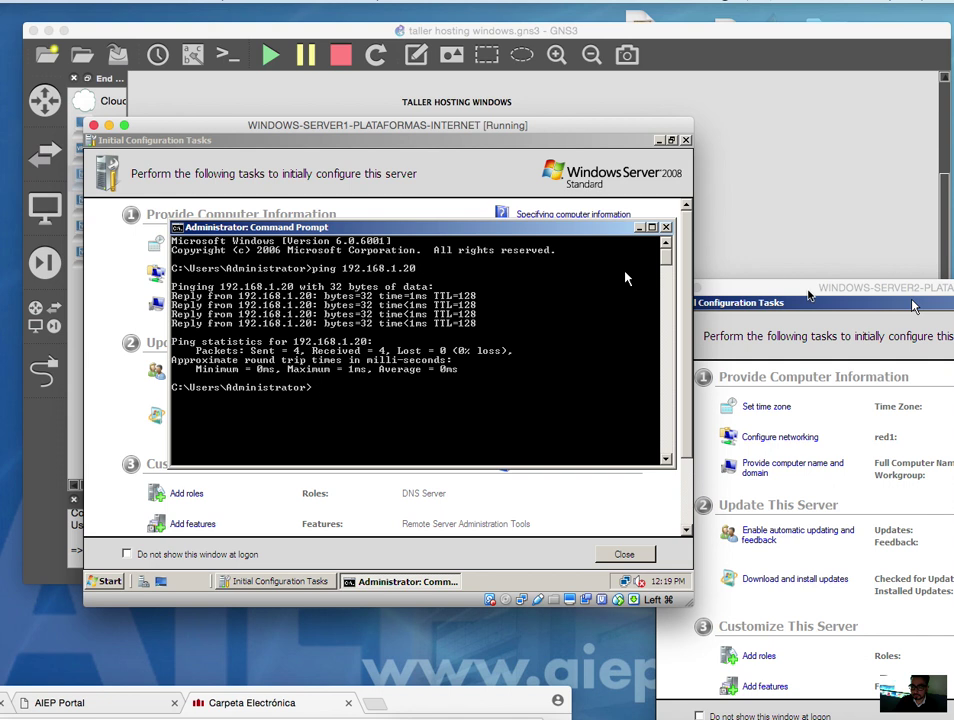
pyautogui.moveTo(869, 287); pyautogui.dragTo(691, 110)
# - From a Server2 Command Prompt, ping Server1 at 192.168.1.10 with 0% loss
pyautogui.click(505, 565)
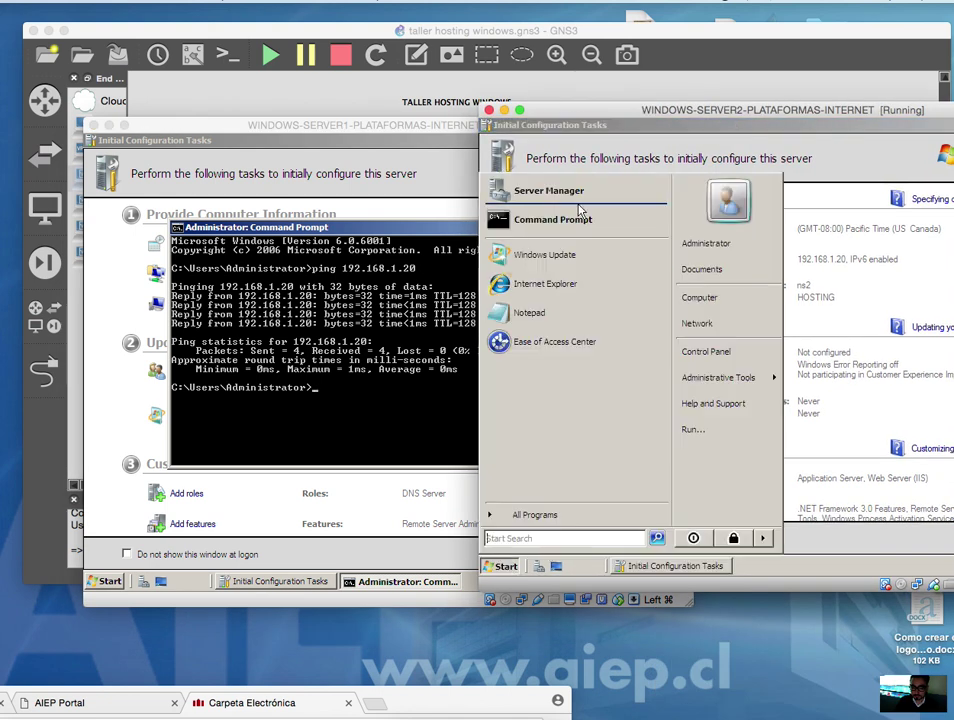
pyautogui.click(575, 207)
pyautogui.click(505, 565)
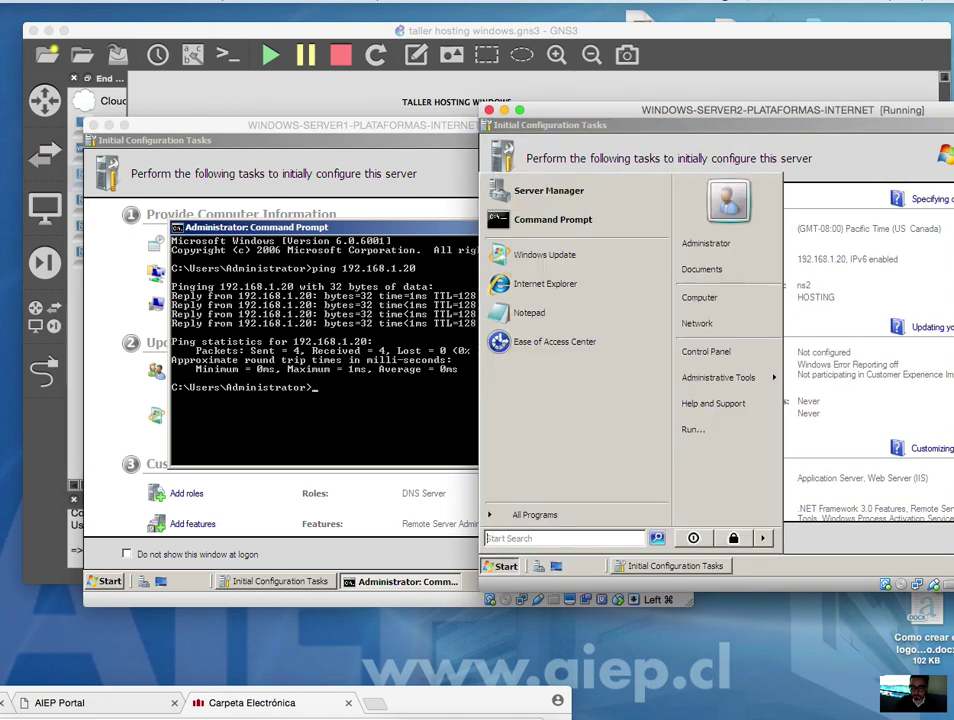
pyautogui.click(620, 219)
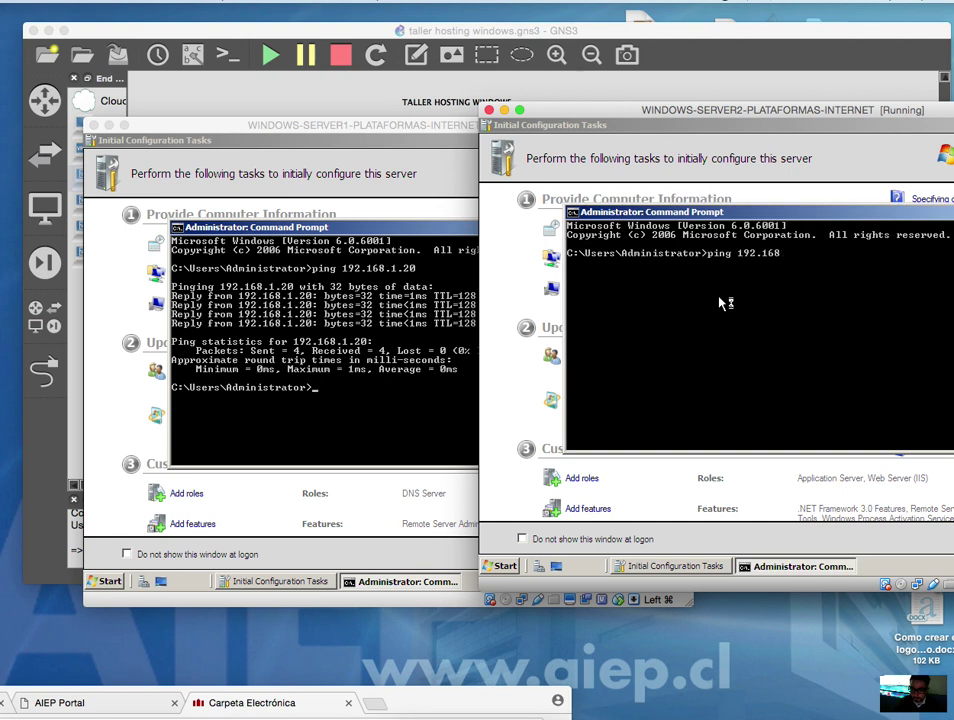
pyautogui.write('ping 192.168.1.109')
pyautogui.press('Return')
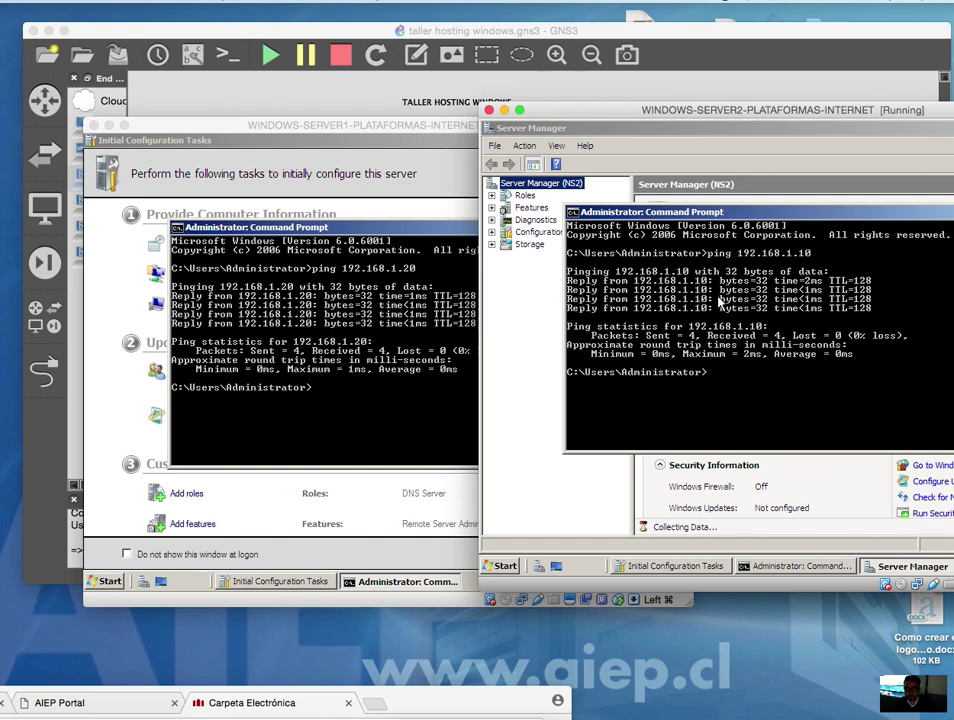
pyautogui.click(311, 293)
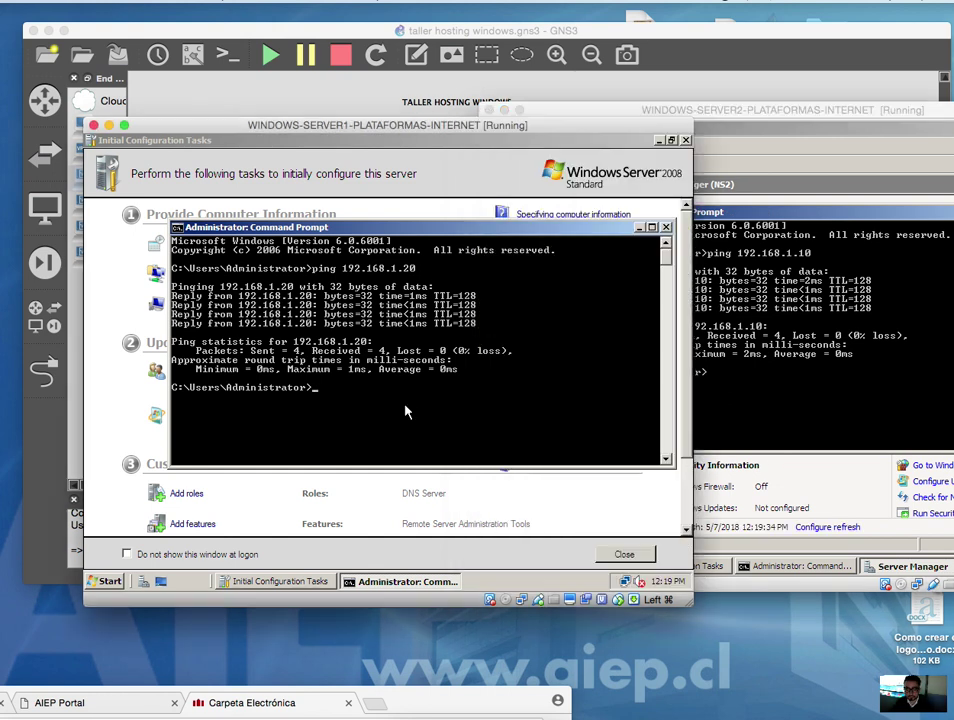
# - Open Server1's Network and Sharing Center, showing red1 on an unidentified local-only network
pyautogui.rightClick(641, 581)
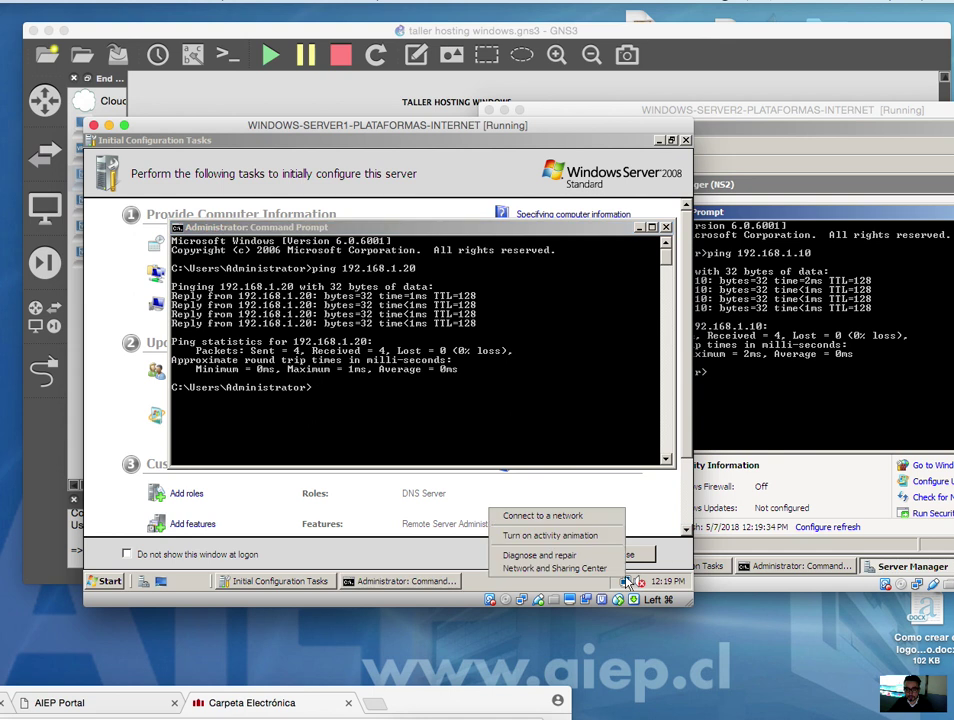
pyautogui.click(555, 568)
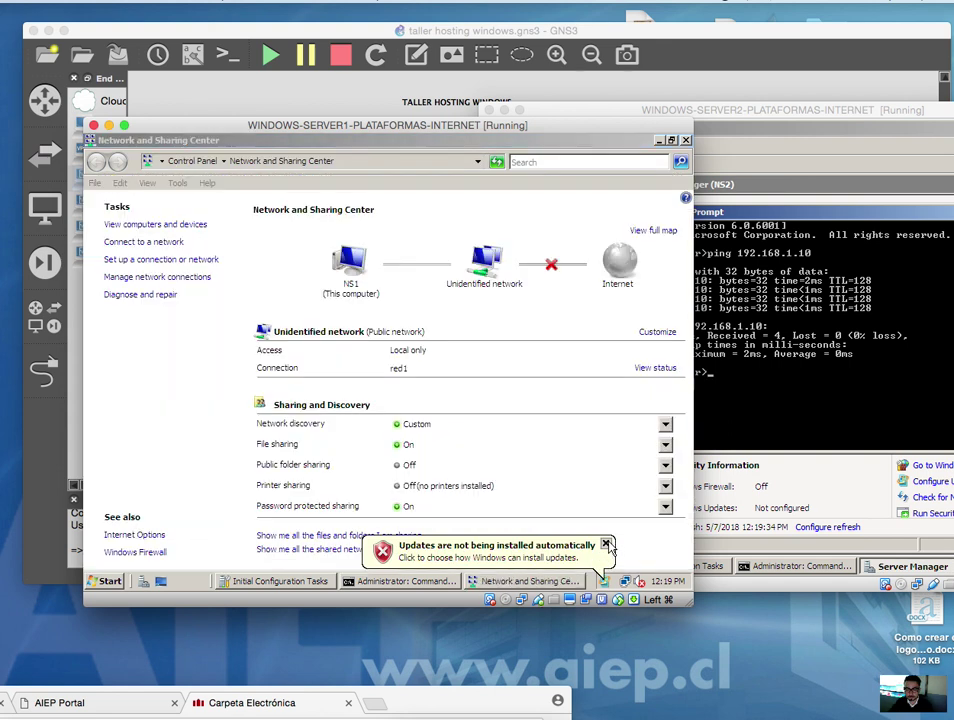
pyautogui.click(606, 545)
pyautogui.click(529, 581)
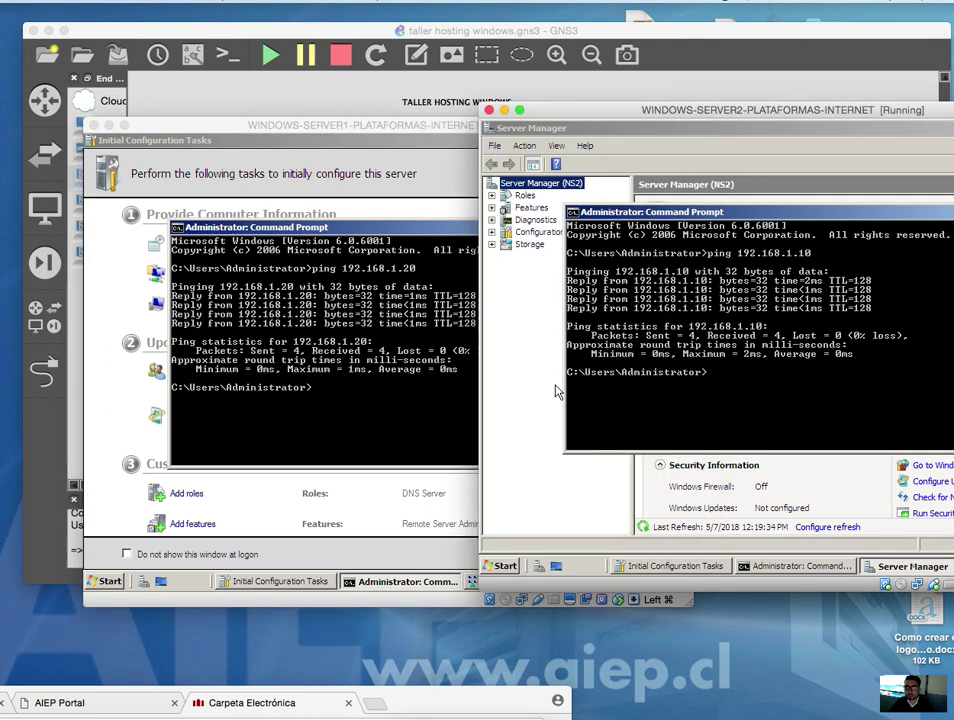
pyautogui.press('super+grave')
# - Rearrange the server windows and open Server1's Manage network connections list
pyautogui.click(364, 294)
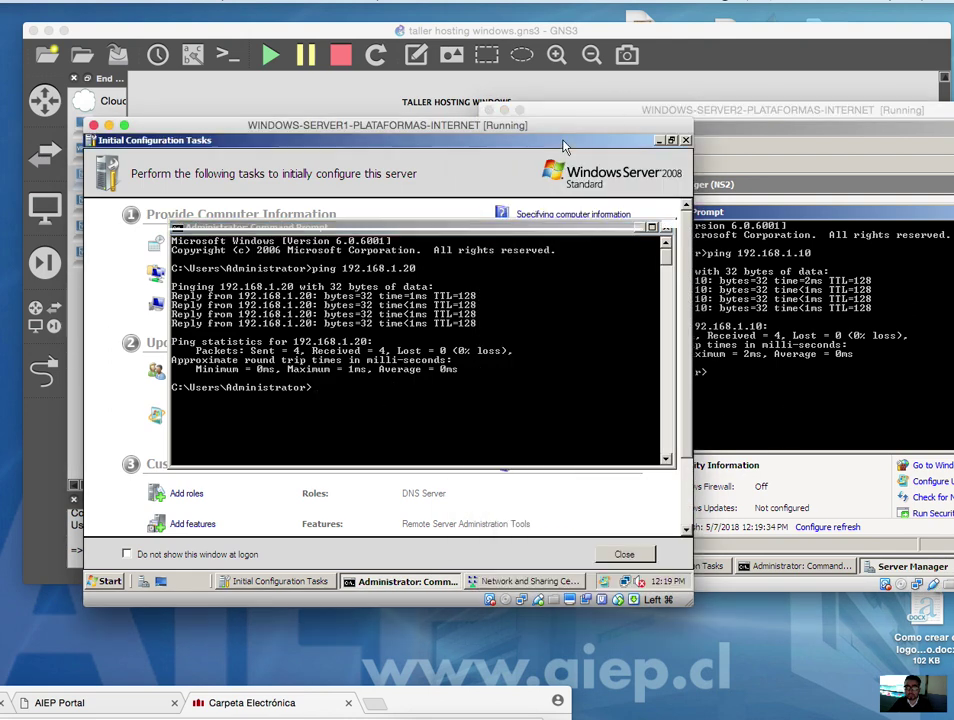
pyautogui.click(562, 141)
pyautogui.moveTo(566, 128); pyautogui.dragTo(457, 220)
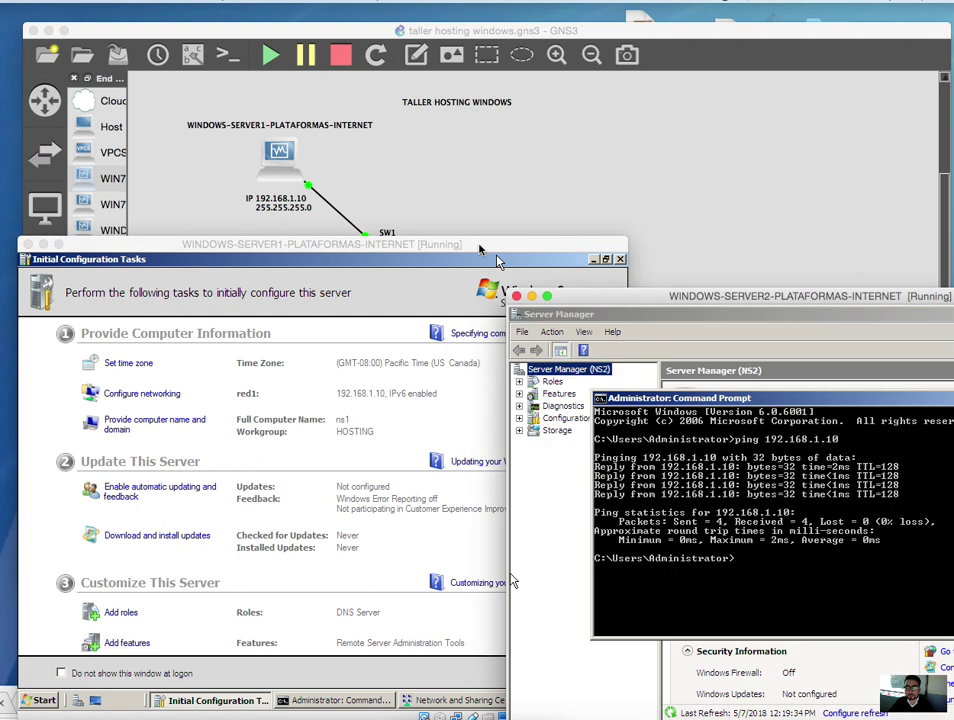
pyautogui.moveTo(370, 200); pyautogui.dragTo(413, 101)
pyautogui.moveTo(727, 298); pyautogui.dragTo(722, 64)
pyautogui.click(435, 555)
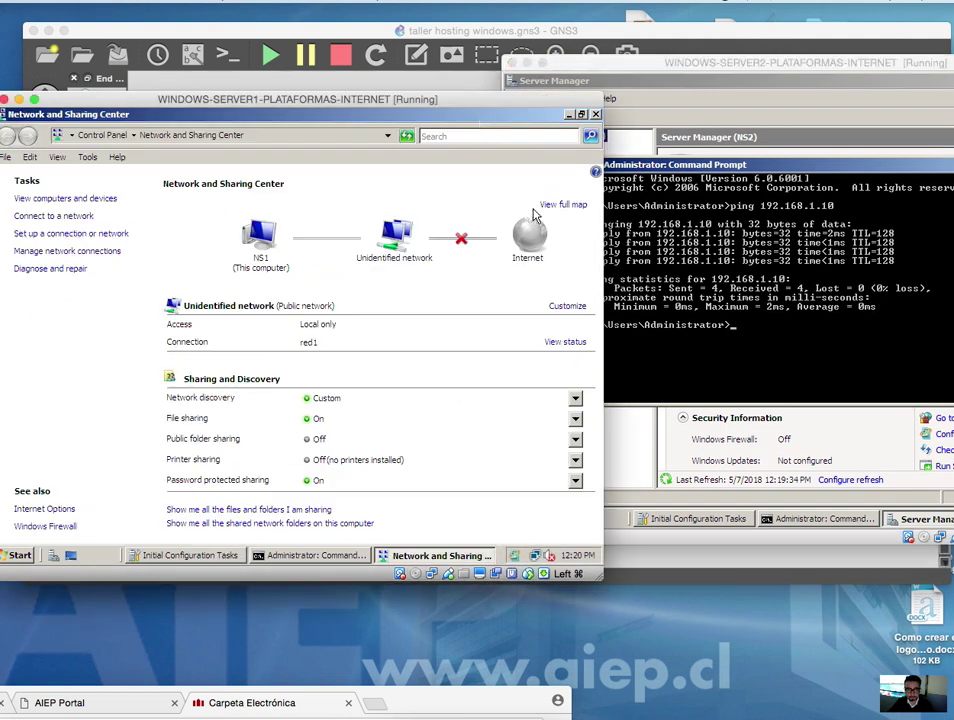
pyautogui.moveTo(427, 101); pyautogui.dragTo(637, 131)
pyautogui.click(296, 281)
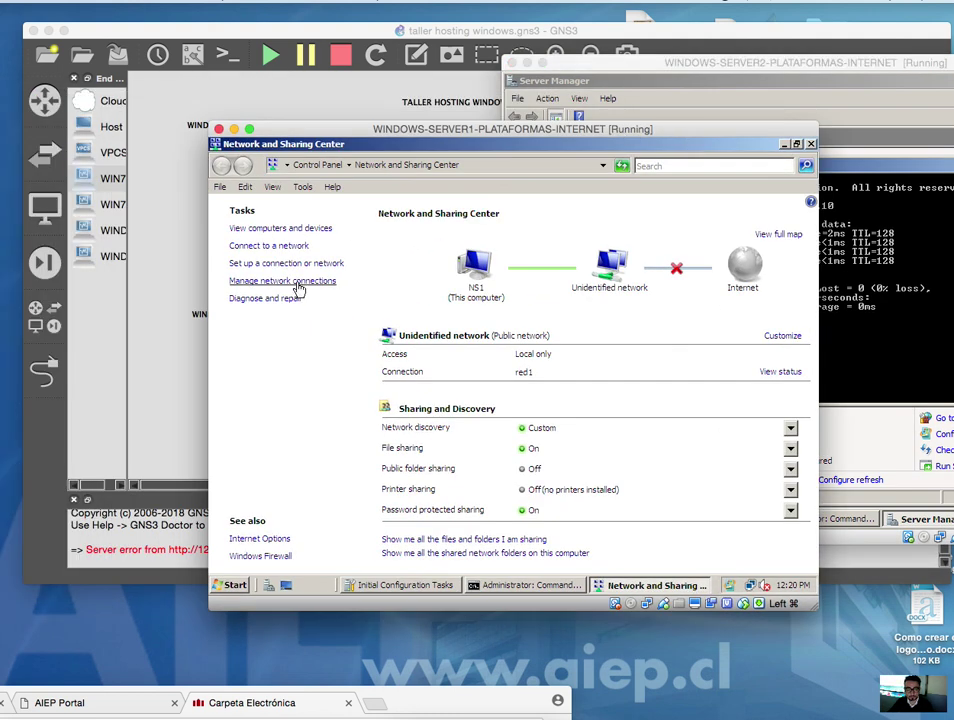
# - Open Server1's red1 IPv4 properties: 192.168.1.10/255.255.255.0, gateway 192.168.1.1, DNS 127.0.0.1
pyautogui.rightClick(285, 277)
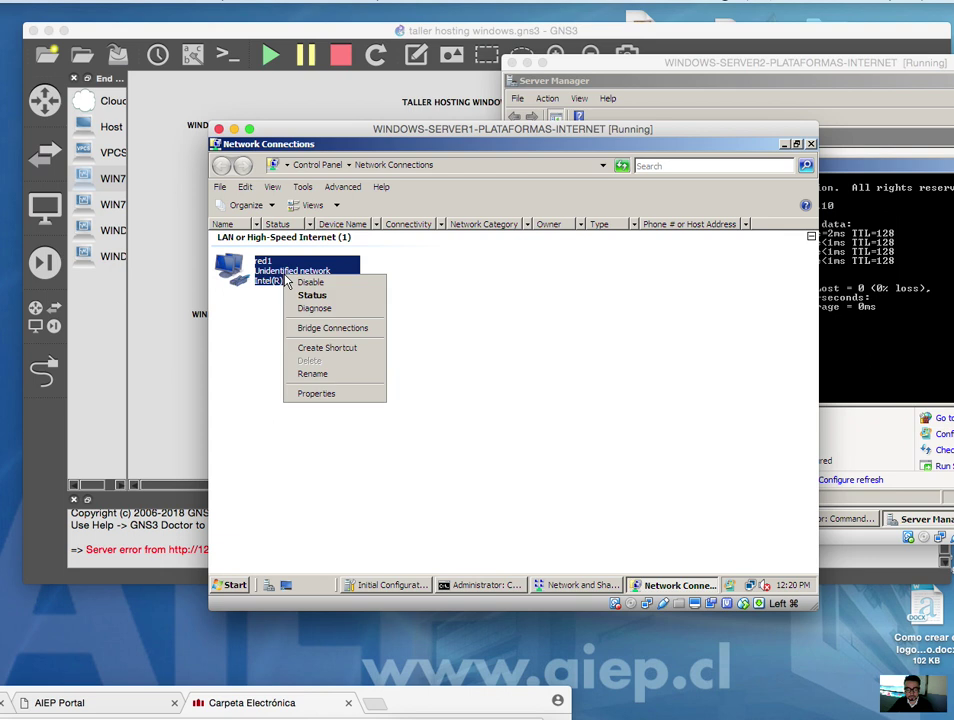
pyautogui.click(316, 393)
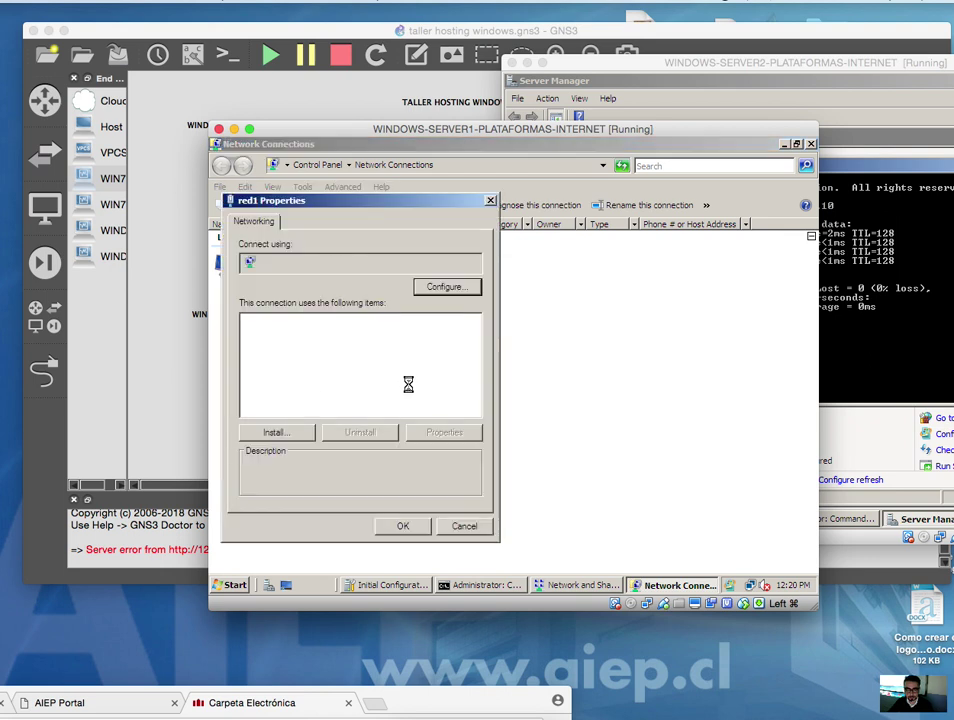
pyautogui.click(404, 385)
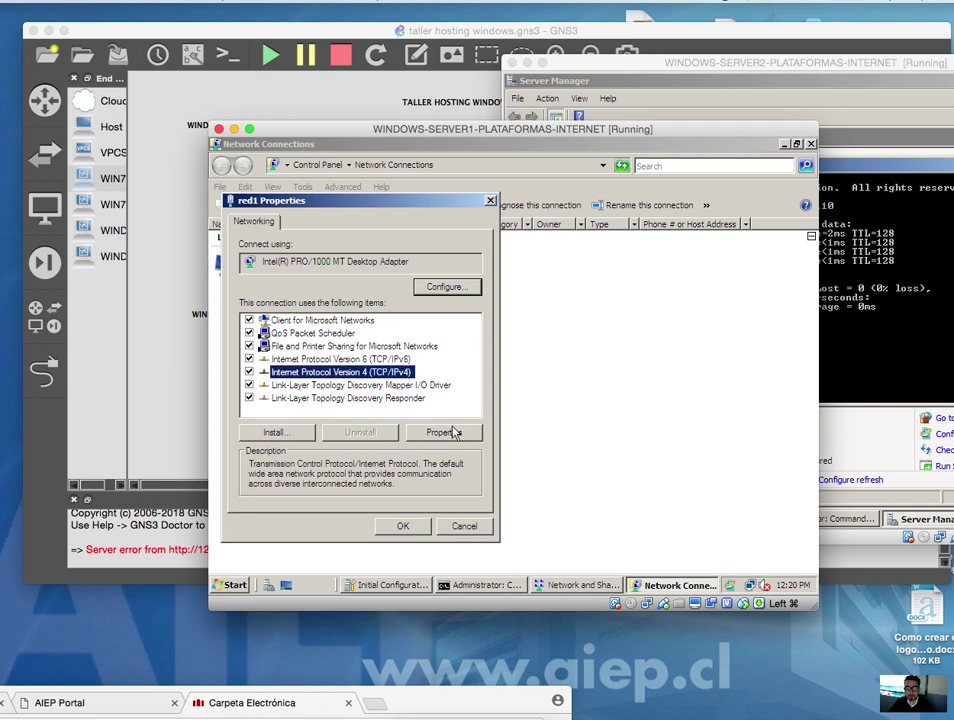
pyautogui.click(452, 432)
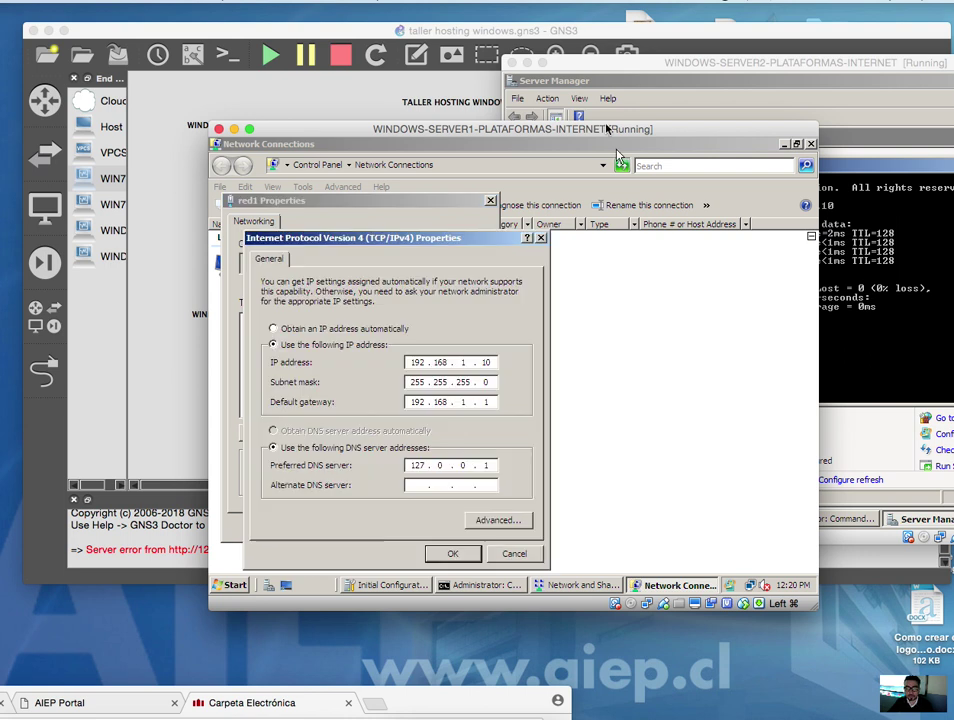
pyautogui.moveTo(704, 130); pyautogui.dragTo(600, 92)
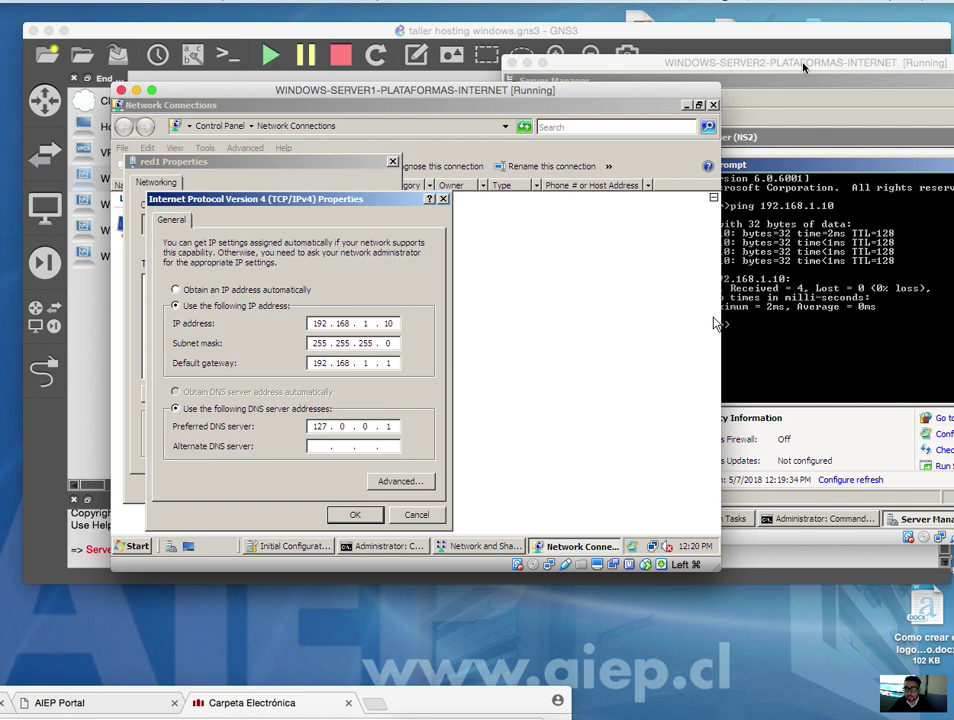
pyautogui.moveTo(803, 67); pyautogui.dragTo(601, 56)
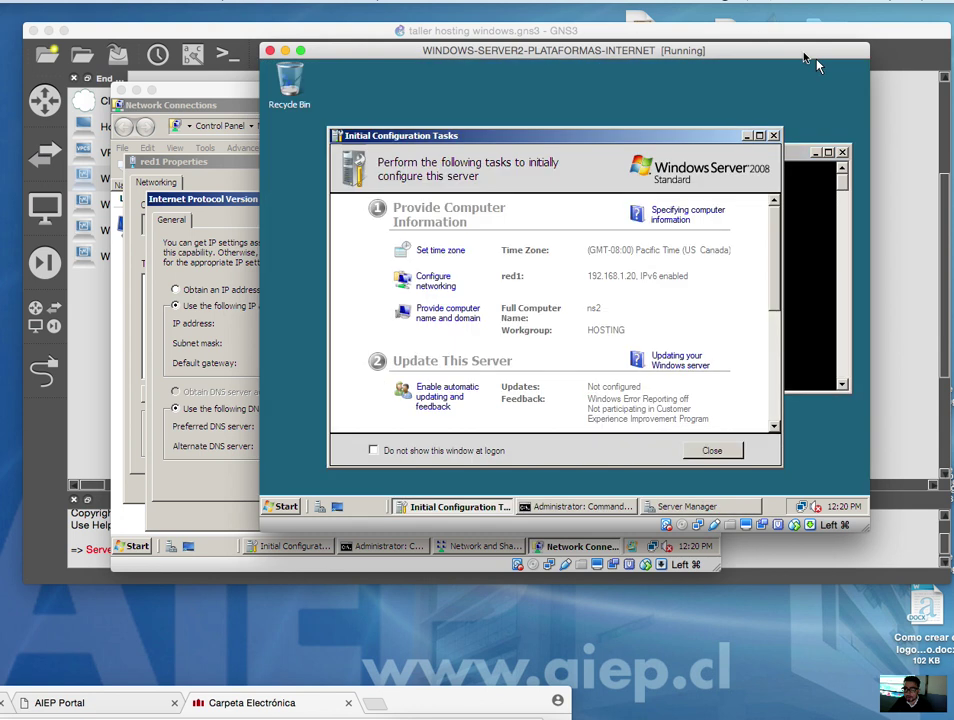
# - Open Server2's Network Connections via the Network and Sharing Center and select red1
pyautogui.moveTo(795, 52); pyautogui.dragTo(893, 57)
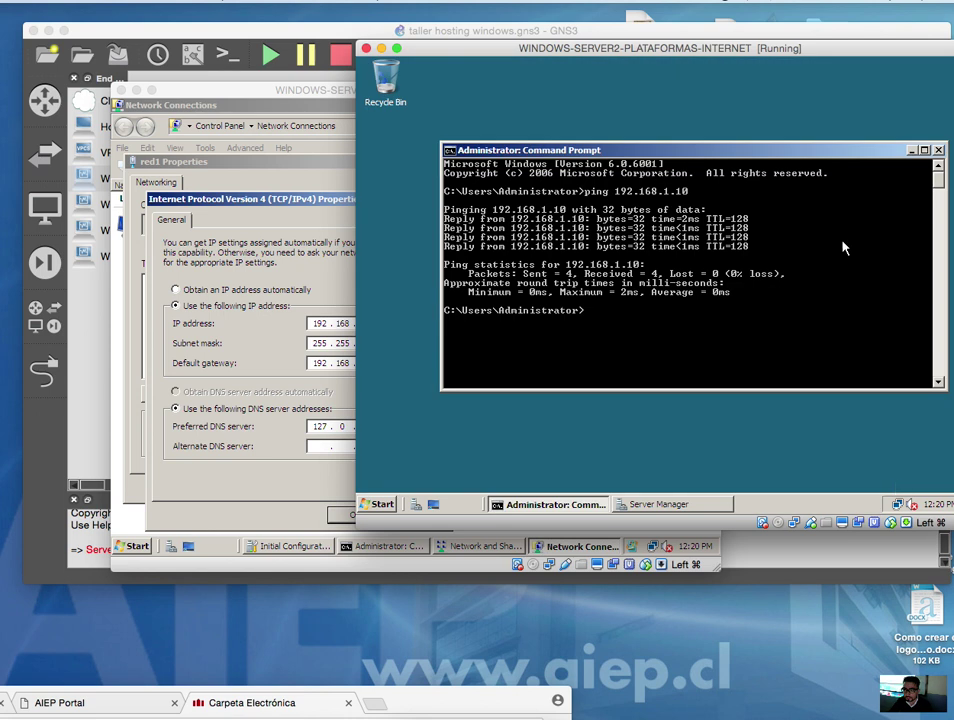
pyautogui.rightClick(896, 505)
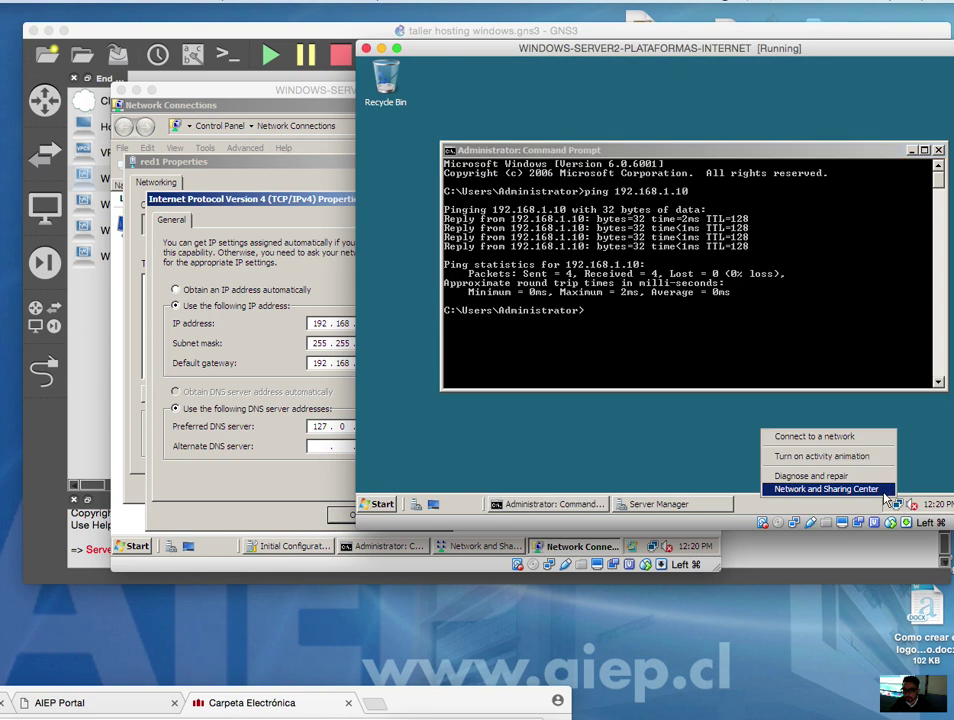
pyautogui.click(840, 489)
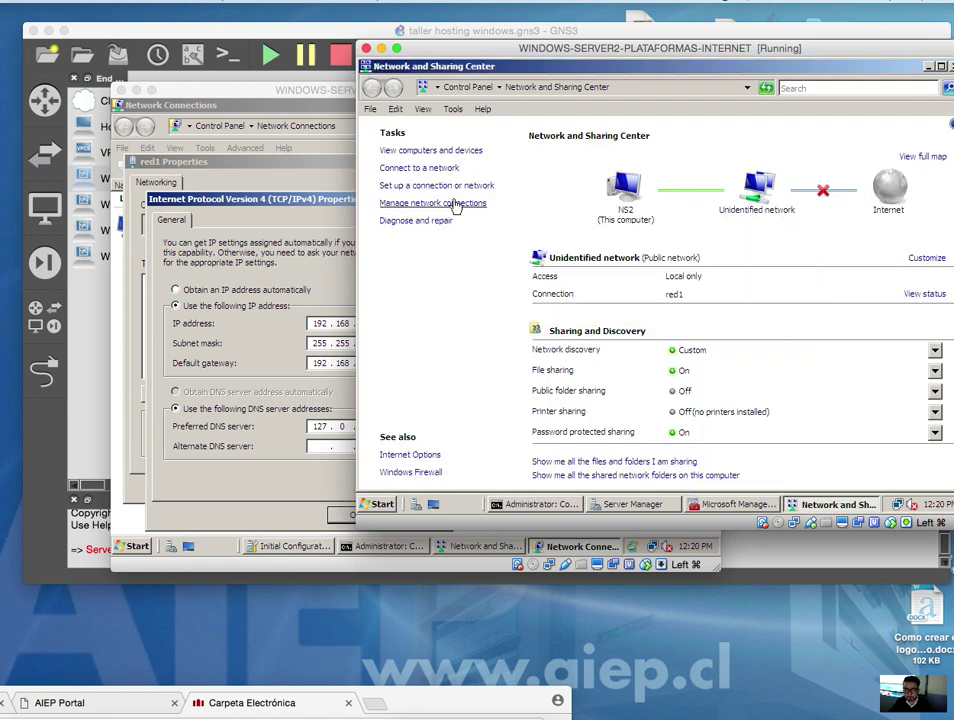
pyautogui.click(458, 204)
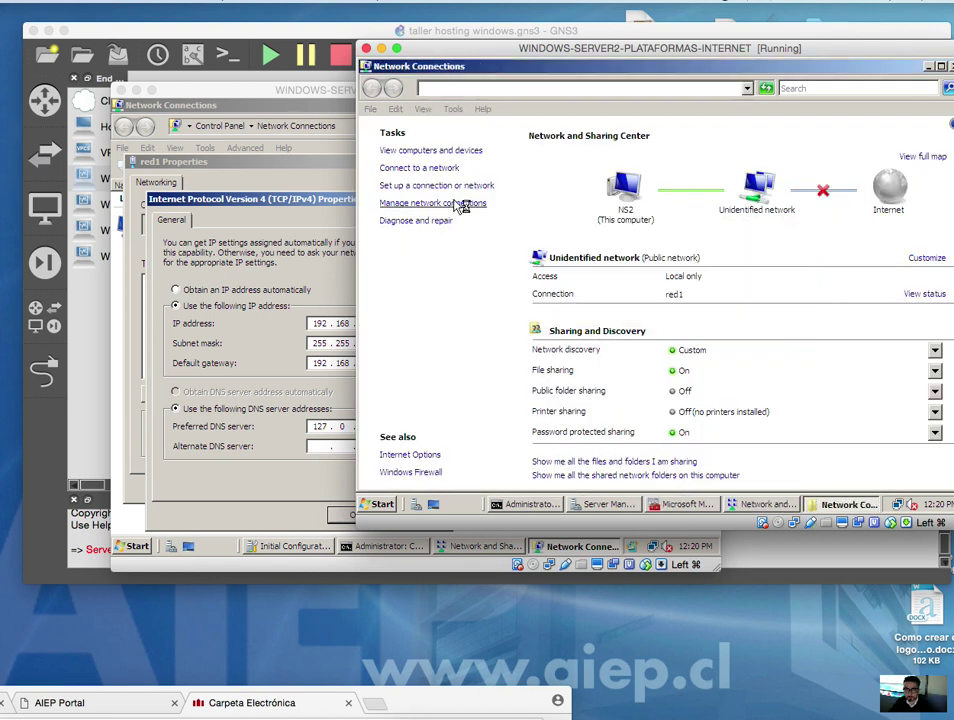
pyautogui.click(453, 205)
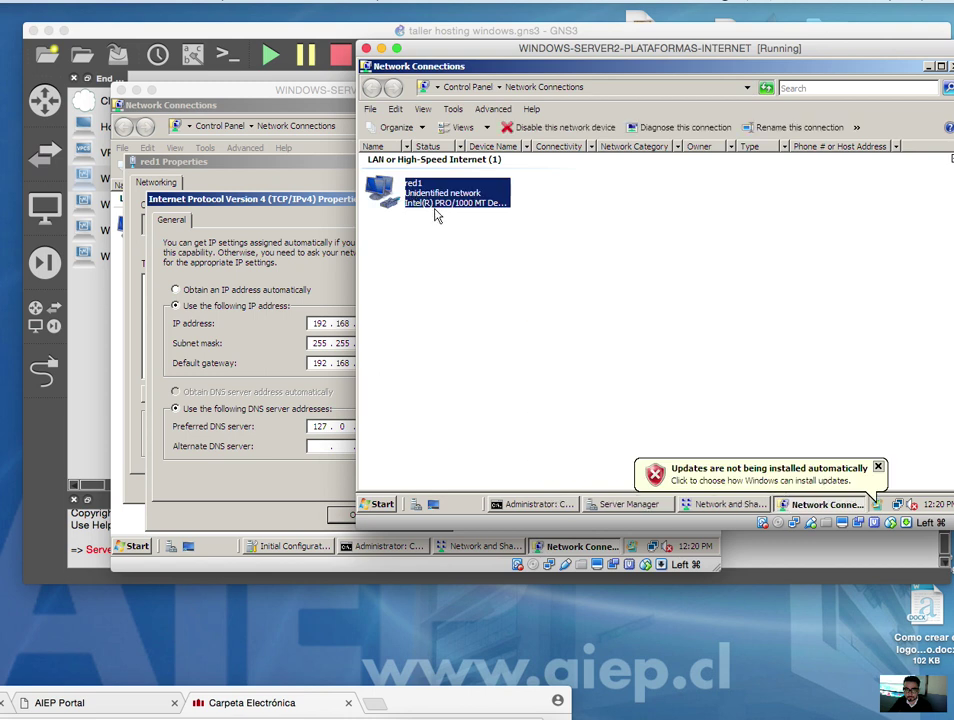
# - Open Server2's red1 IPv4 properties and place them beside Server1's for comparison
pyautogui.rightClick(431, 199)
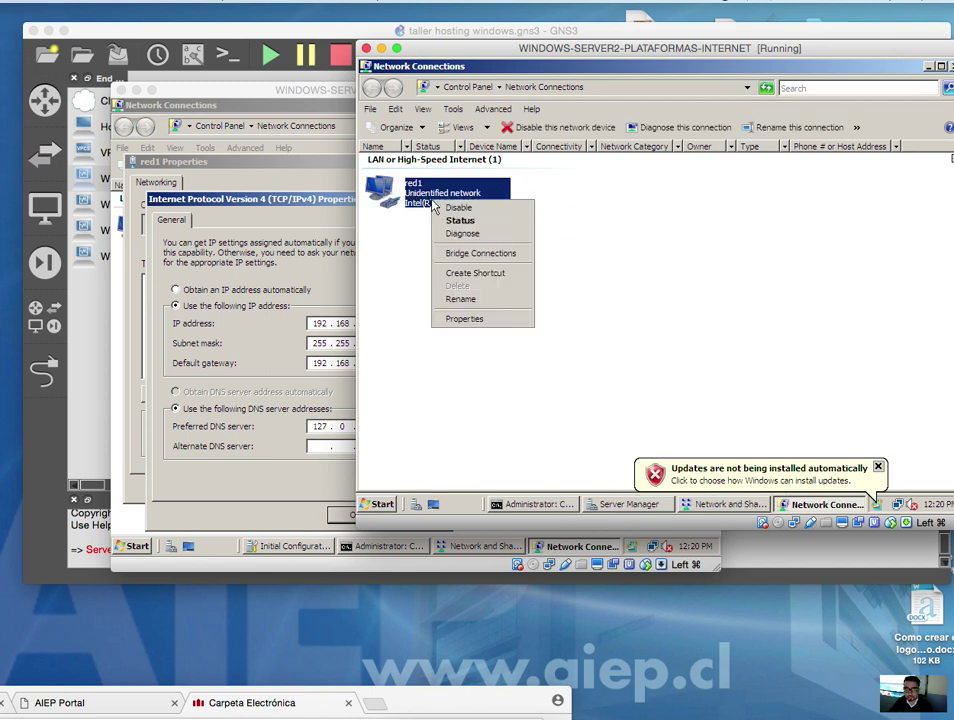
pyautogui.click(484, 320)
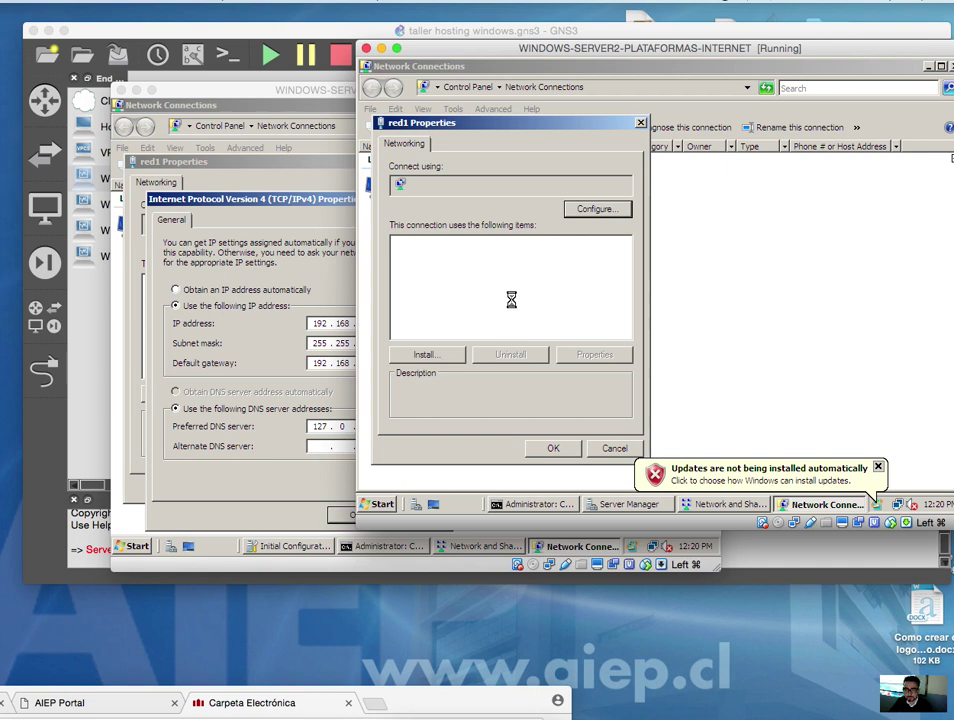
pyautogui.click(505, 311)
pyautogui.click(594, 354)
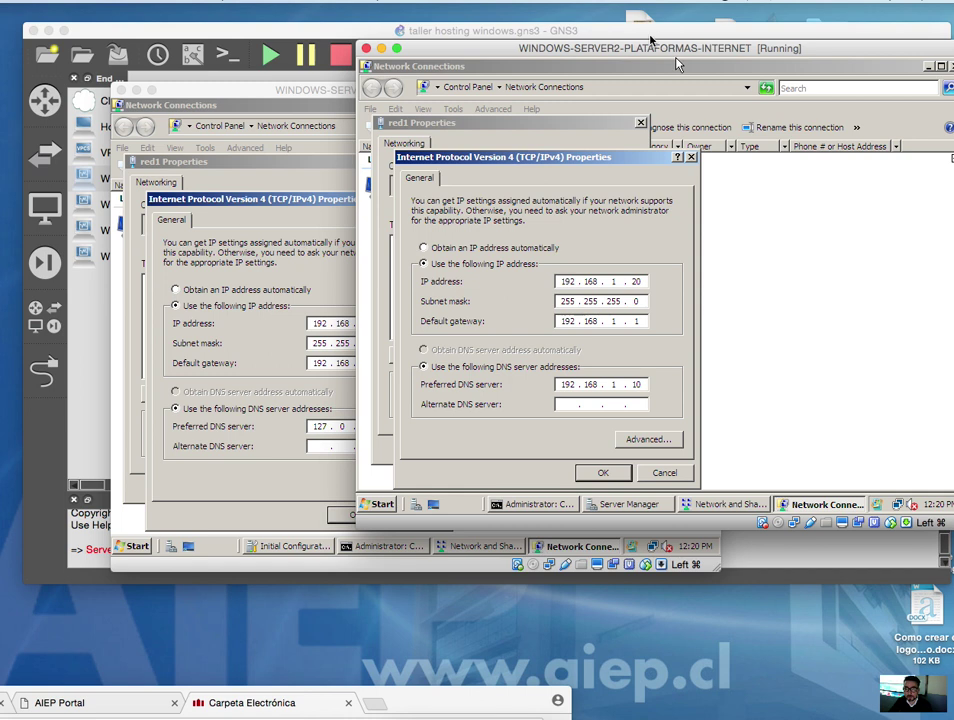
pyautogui.moveTo(650, 40); pyautogui.dragTo(727, 38)
pyautogui.moveTo(393, 96); pyautogui.dragTo(338, 84)
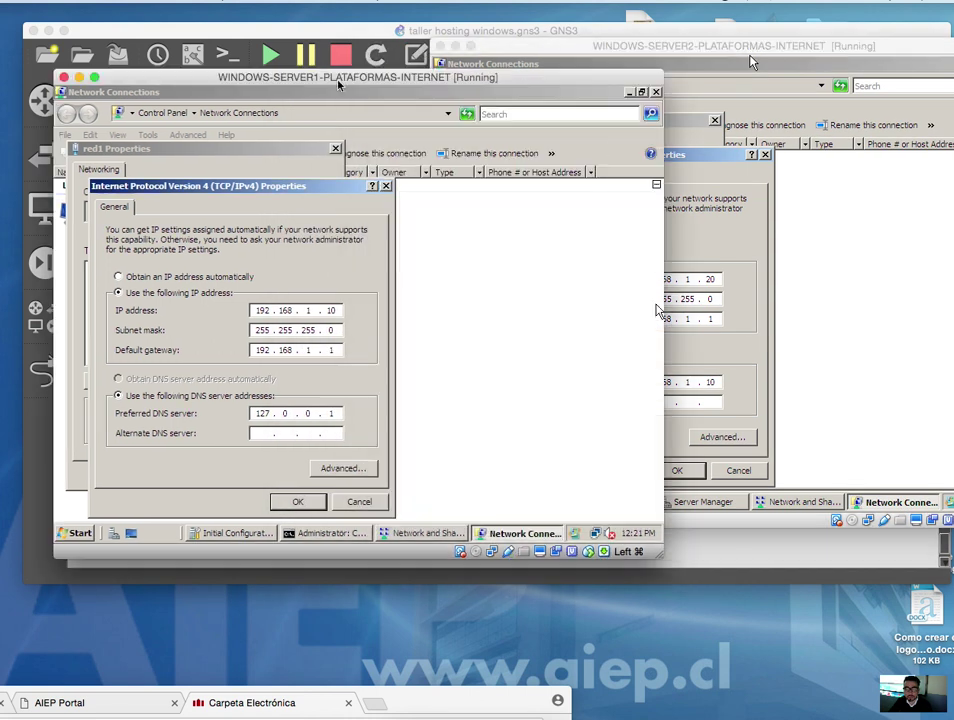
pyautogui.click(565, 50)
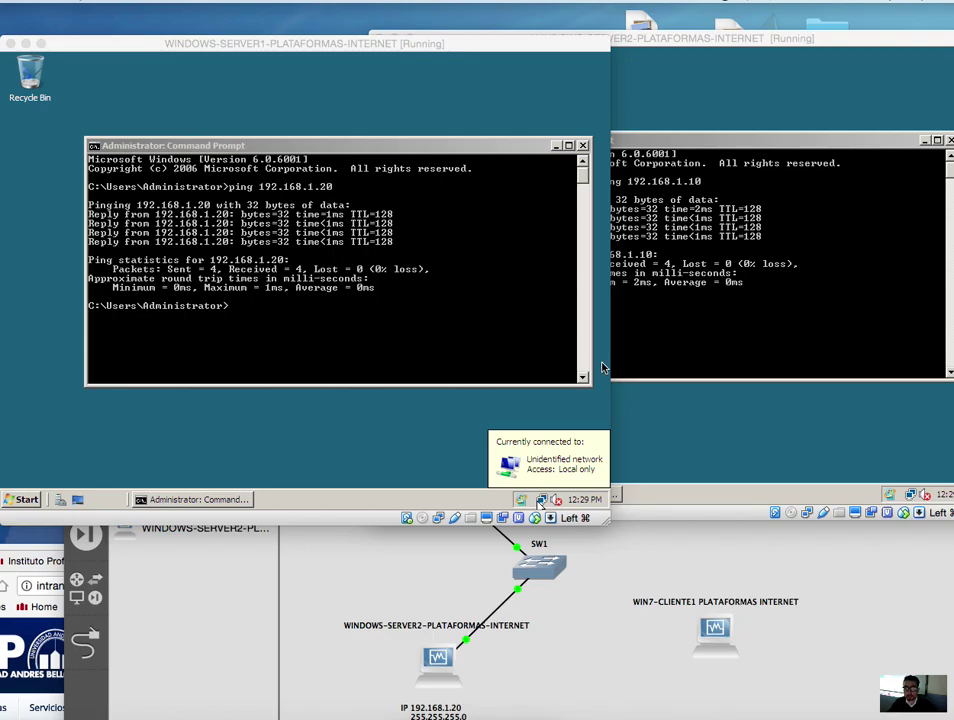
# - Rerun the pings: Server1 to 192.168.1.20 and Server2 to 192.168.1.10
pyautogui.click(433, 341)
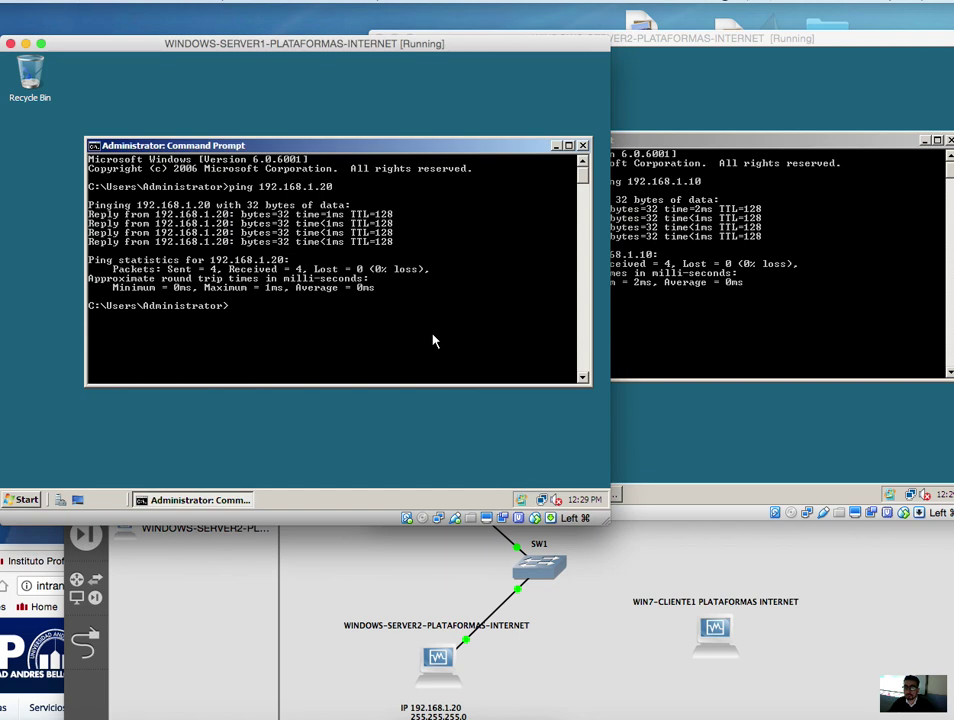
pyautogui.press('Up')
pyautogui.press('Return')
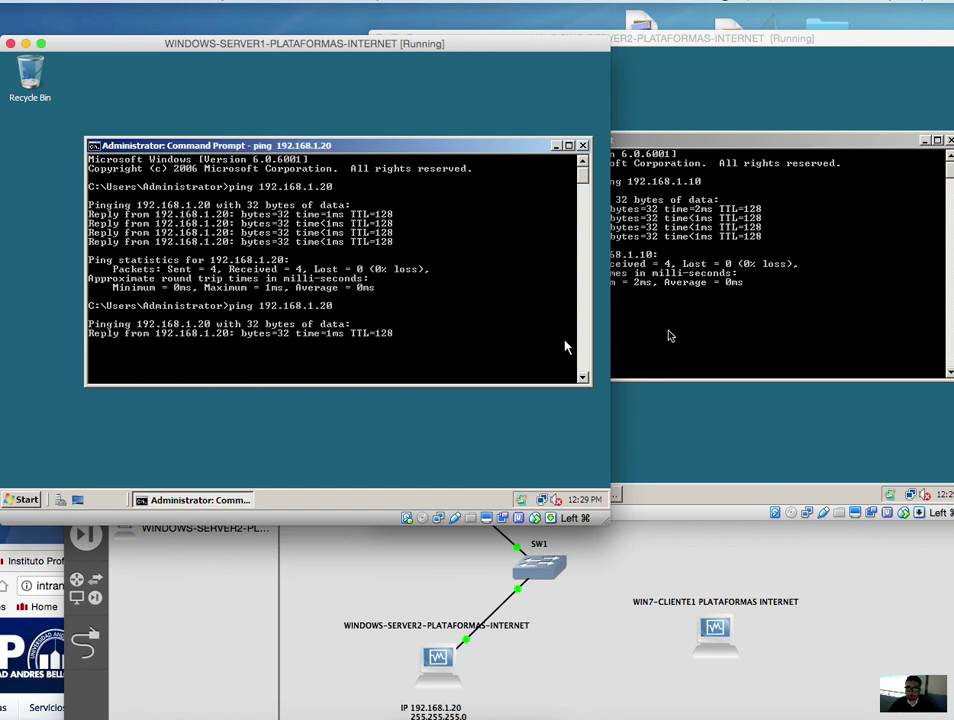
pyautogui.click(785, 296)
pyautogui.press('Up')
pyautogui.press('Return')
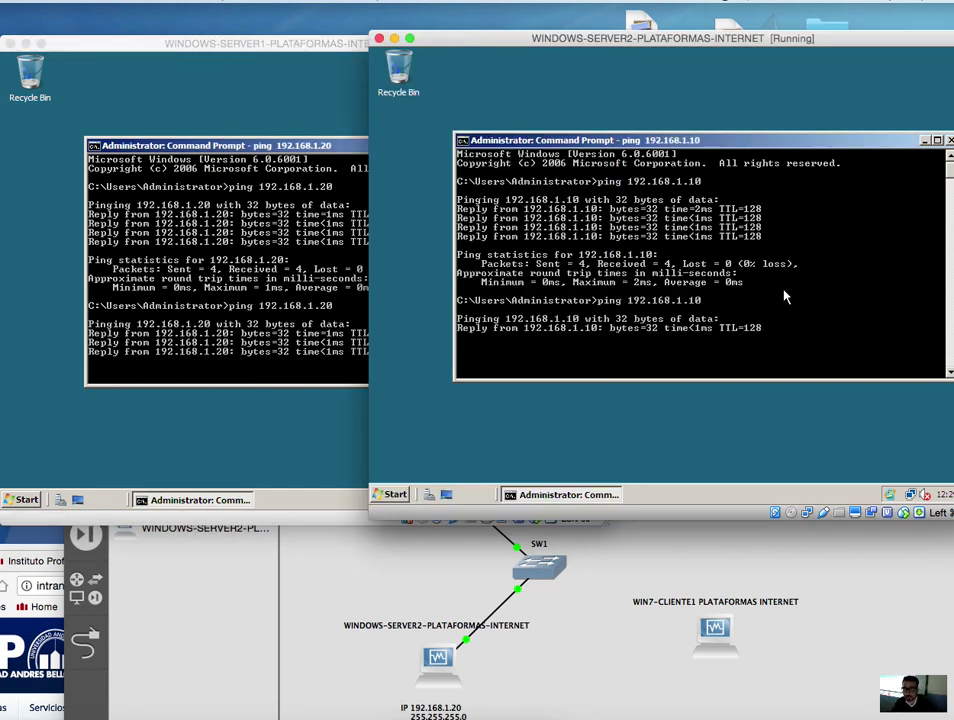
# - Bring the GNS3 topology forward, then move it aside to reveal Server1's ping results
pyautogui.click(588, 557)
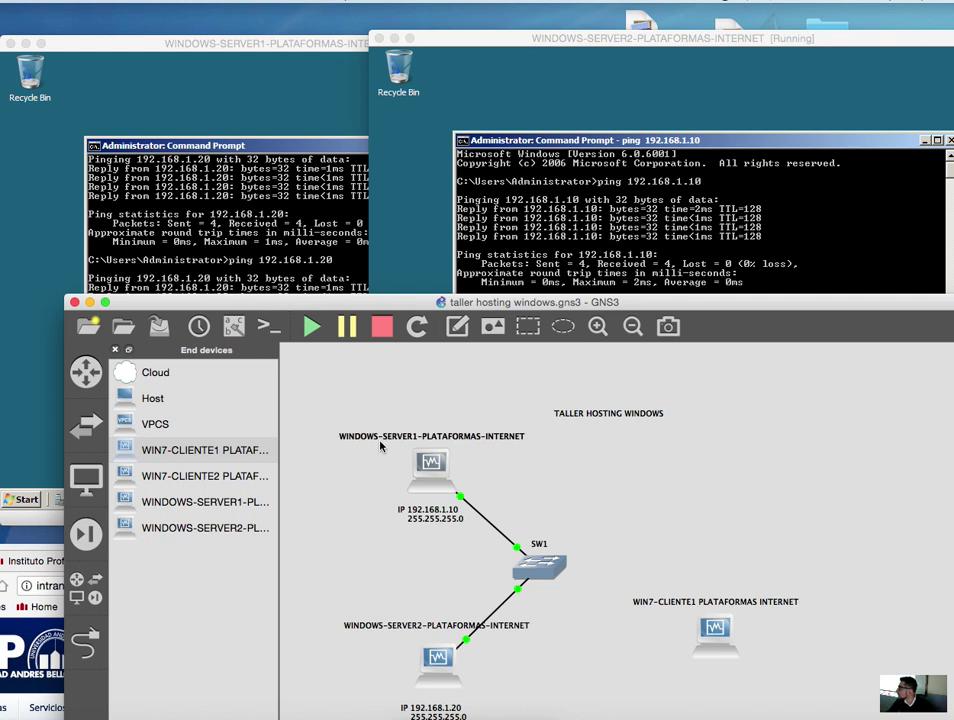
pyautogui.moveTo(535, 306); pyautogui.dragTo(485, 83)
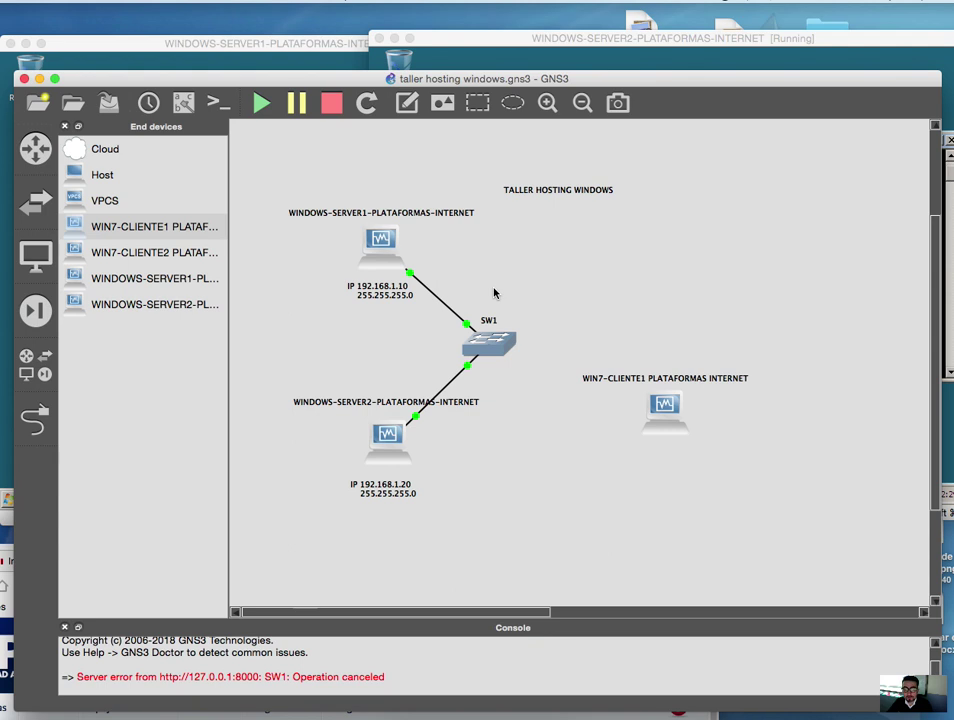
pyautogui.moveTo(556, 78); pyautogui.dragTo(638, 438)
pyautogui.moveTo(296, 48); pyautogui.dragTo(432, 54)
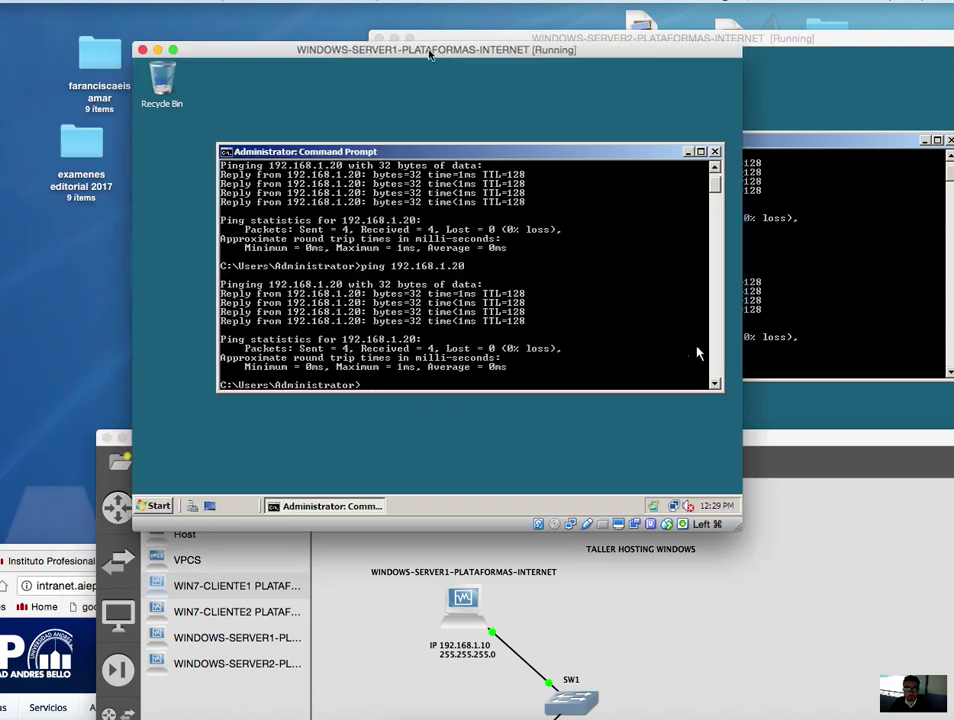
# - In Server1's Server Manager, expand Roles > DNS Server down to NS1's Forward Lookup Zones
pyautogui.click(688, 153)
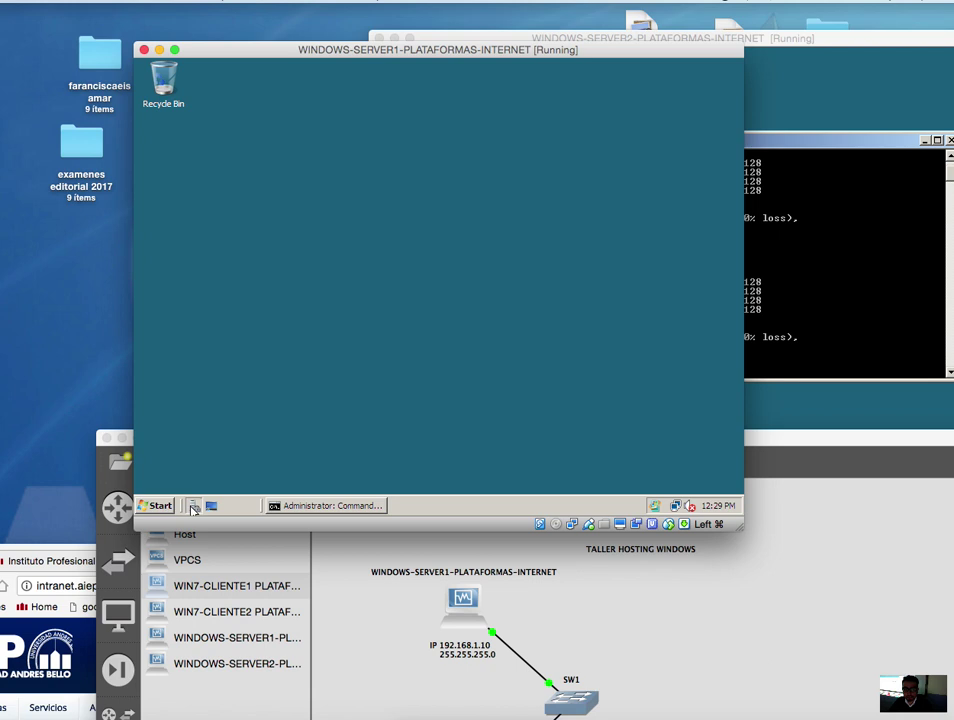
pyautogui.click(193, 507)
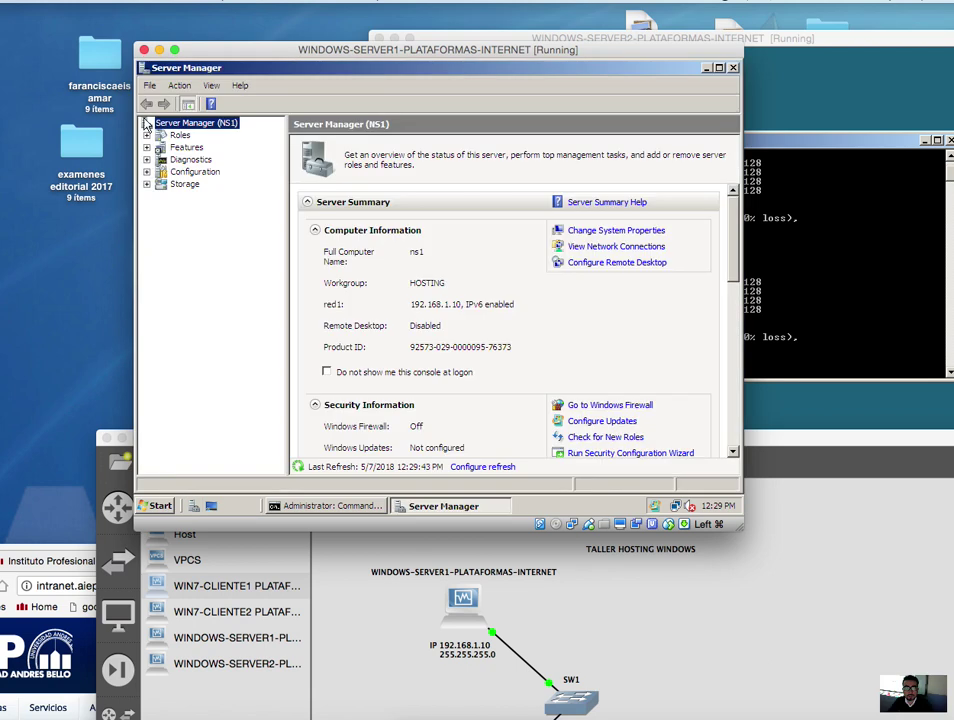
pyautogui.click(147, 134)
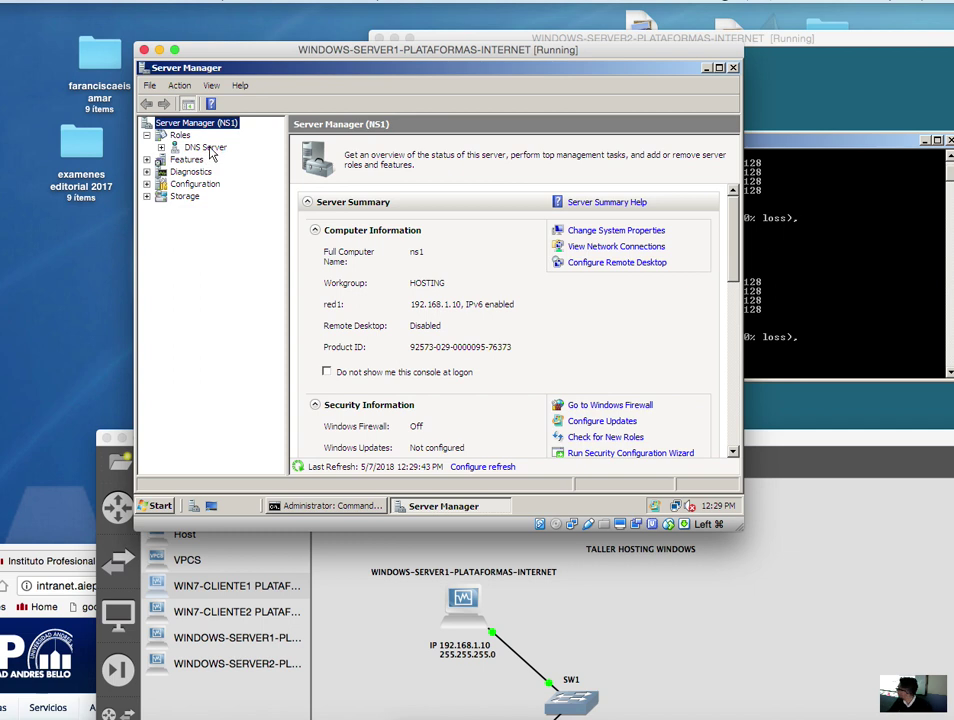
pyautogui.click(161, 147)
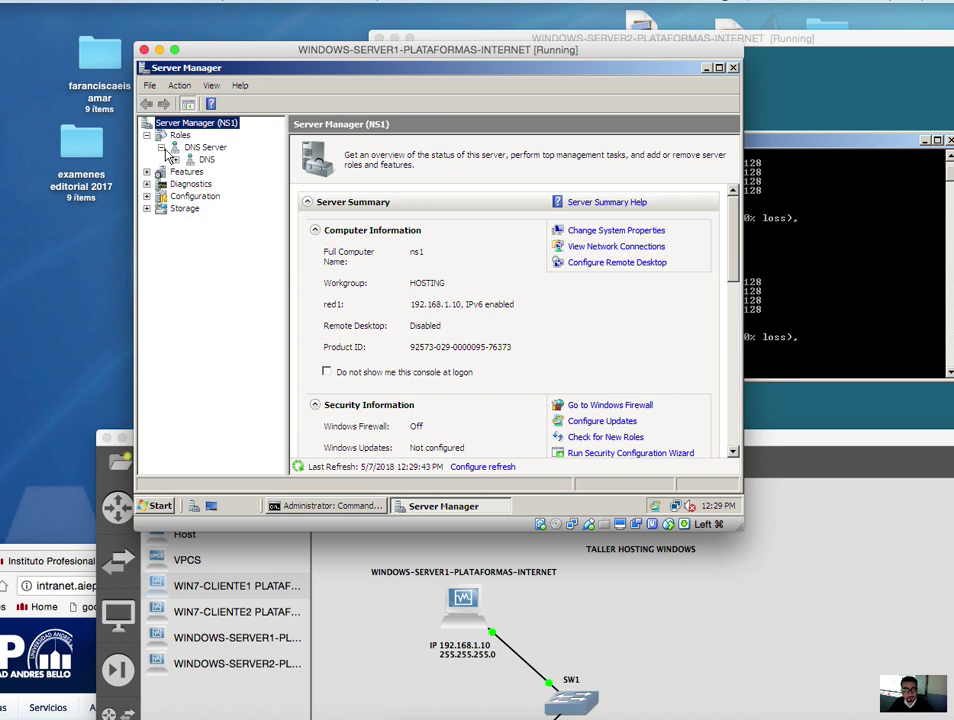
pyautogui.click(175, 159)
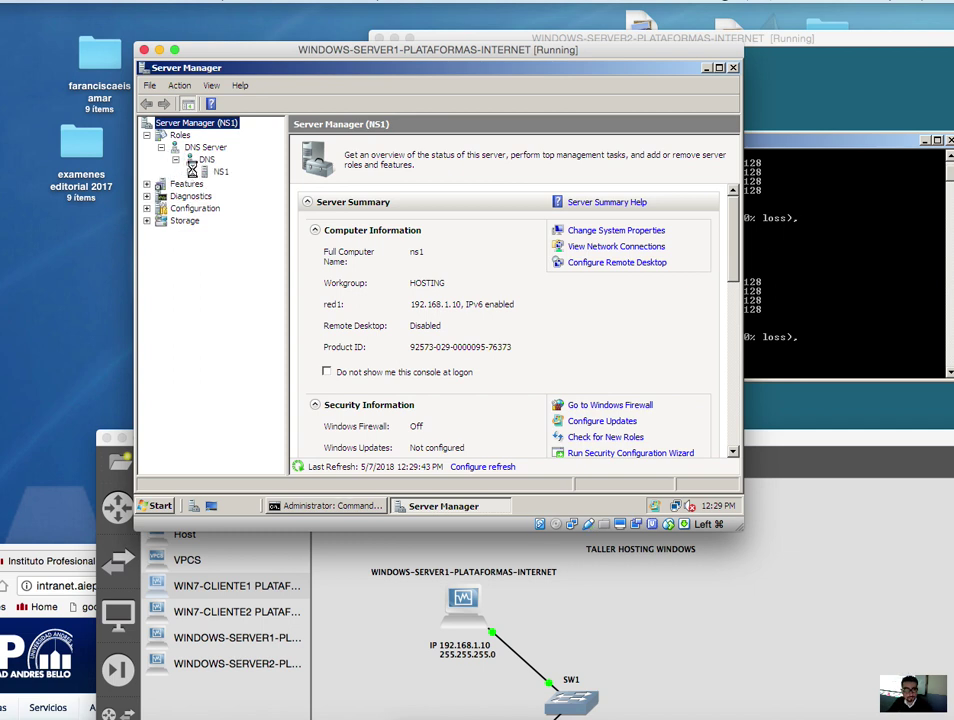
pyautogui.click(190, 171)
pyautogui.click(234, 197)
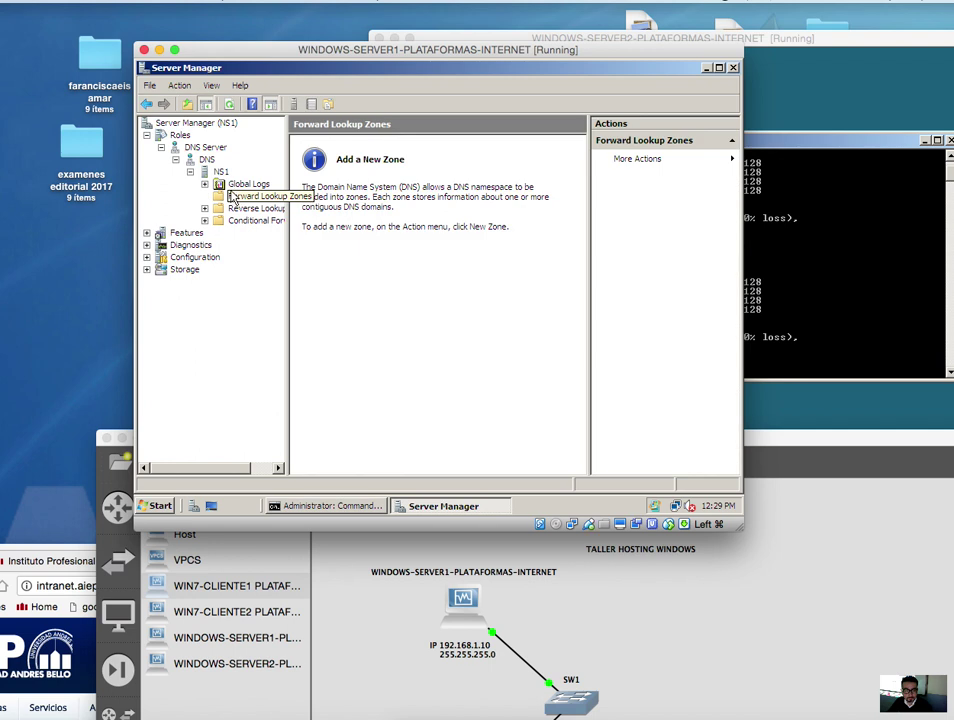
# - Widen the console tree so zone folder names are readable and show Reverse Lookup Zones
pyautogui.click(238, 211)
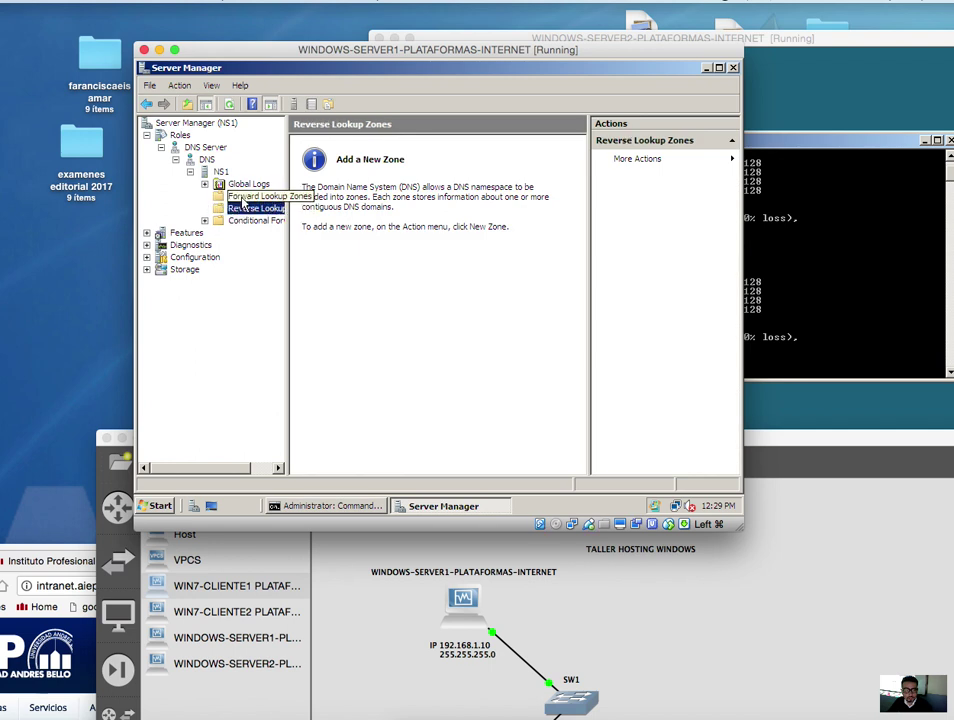
pyautogui.click(243, 198)
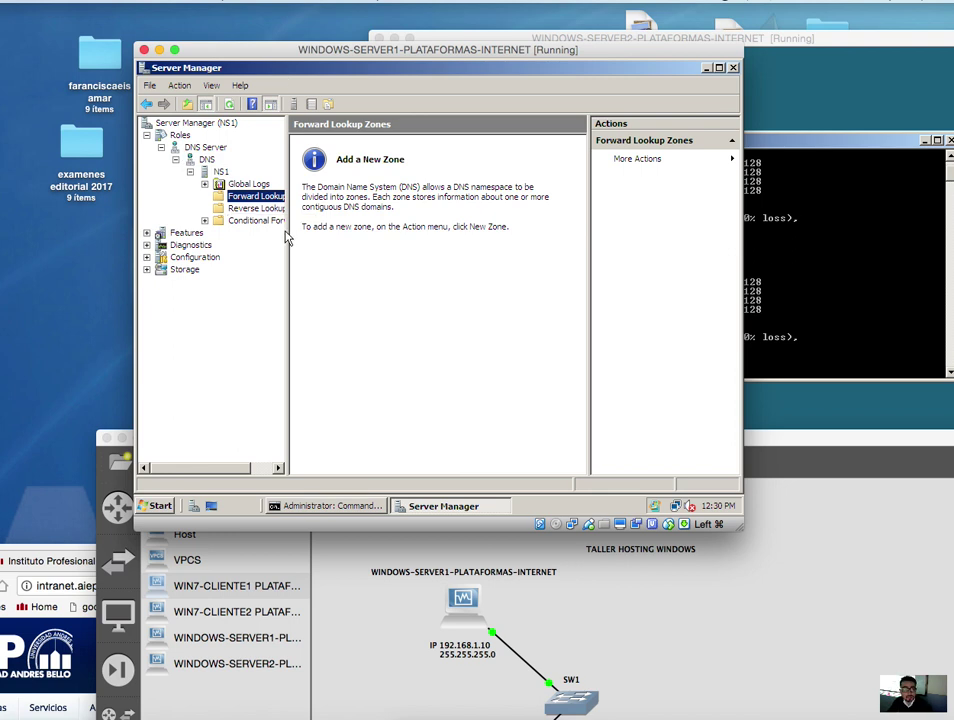
pyautogui.moveTo(287, 242); pyautogui.dragTo(352, 240)
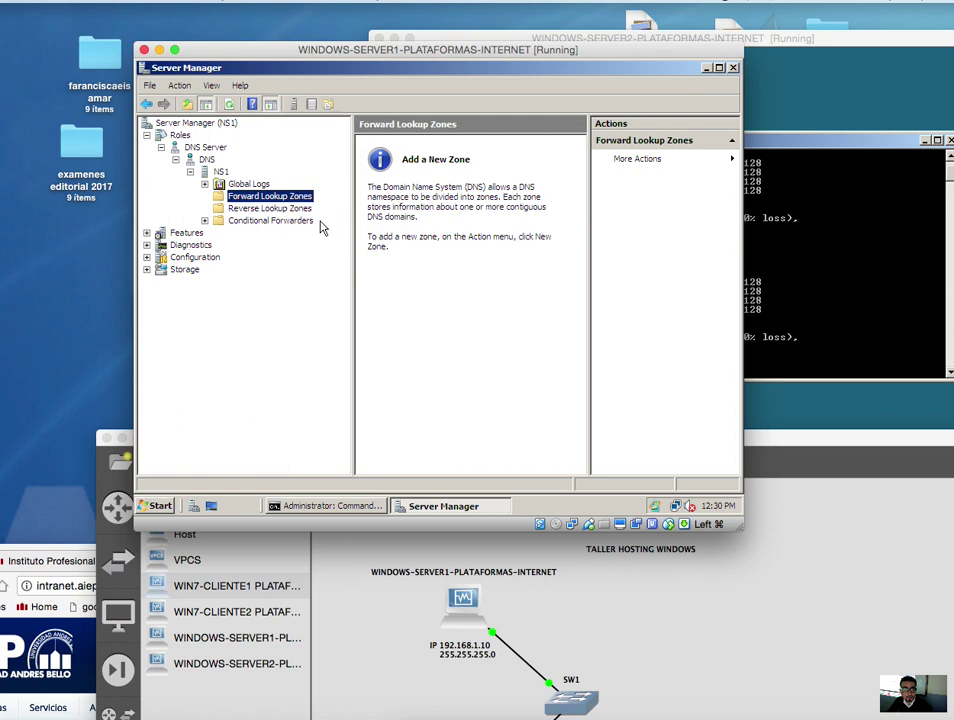
pyautogui.click(302, 208)
pyautogui.click(297, 209)
# - Select Forward Lookup Zones under NS1 to show its empty zone list
pyautogui.click(280, 196)
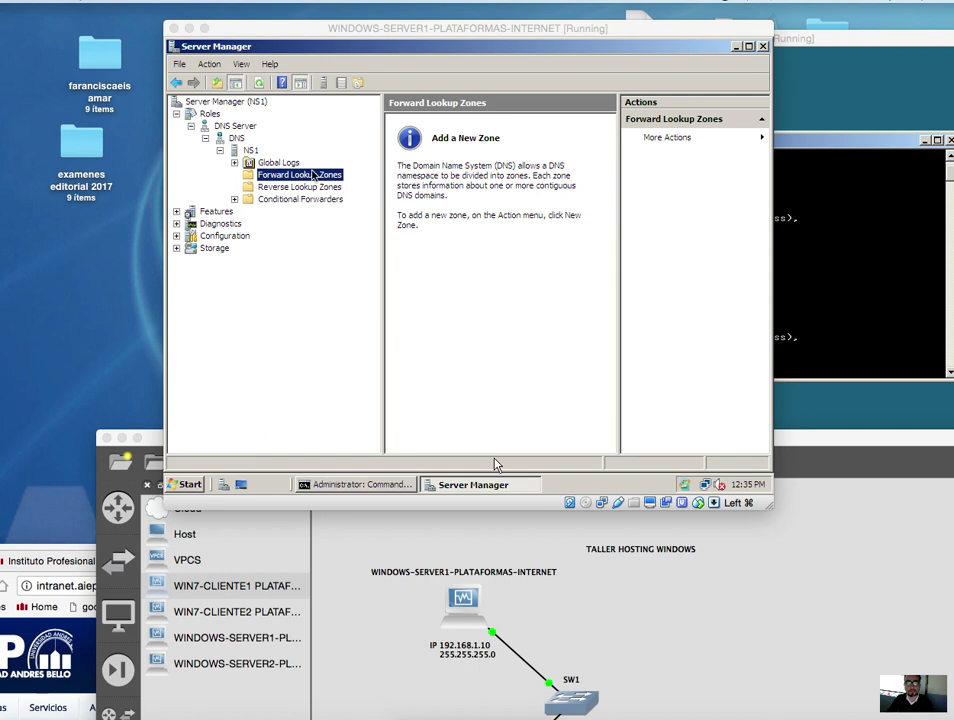
# - Launch the New Zone Wizard from the Forward Lookup Zones context menu
pyautogui.rightClick(311, 178)
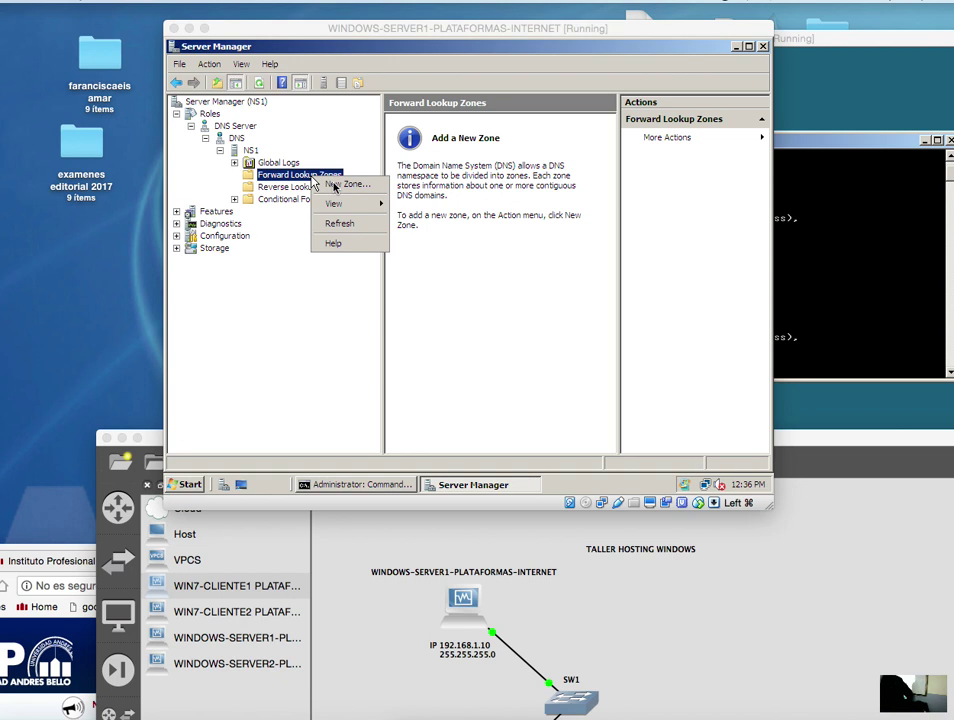
pyautogui.click(337, 185)
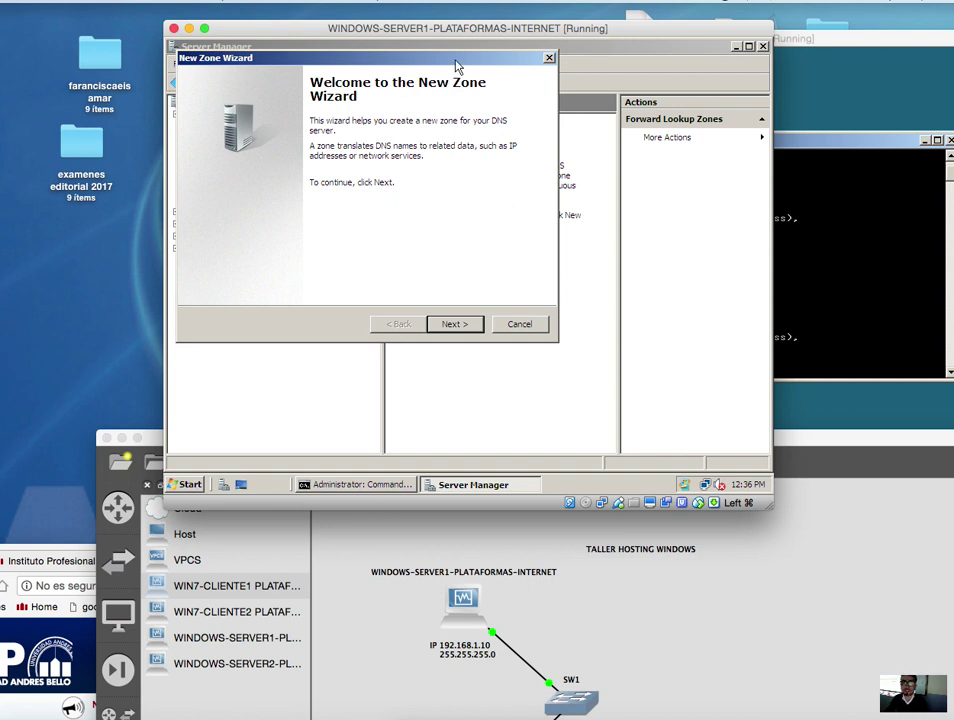
# - Reposition the VM window and advance past the New Zone Wizard welcome page
pyautogui.moveTo(471, 30); pyautogui.dragTo(514, 91)
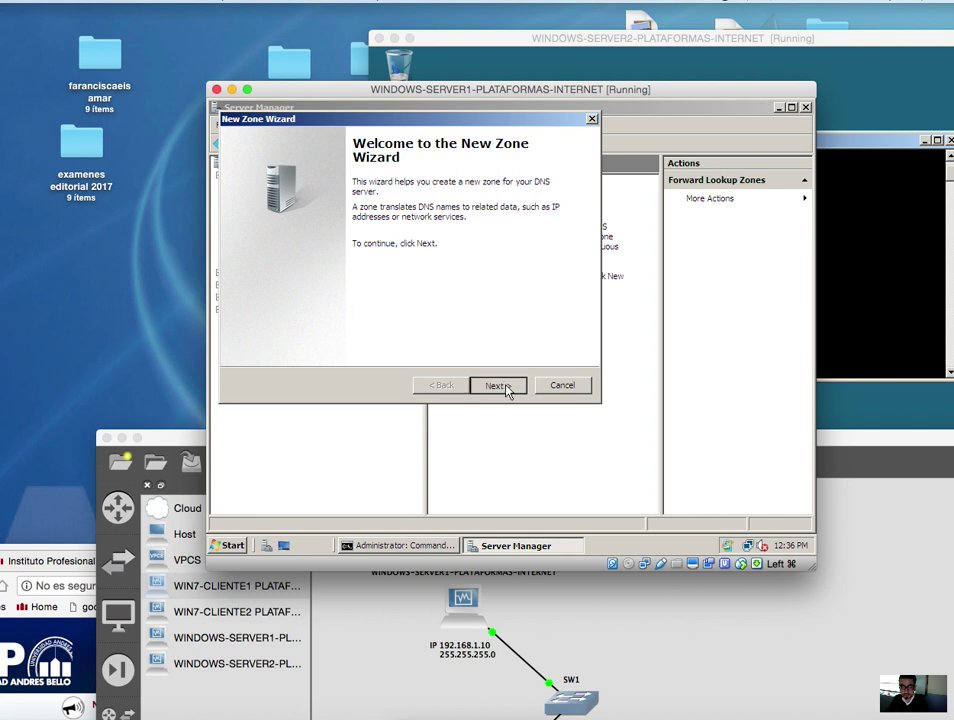
pyautogui.click(505, 387)
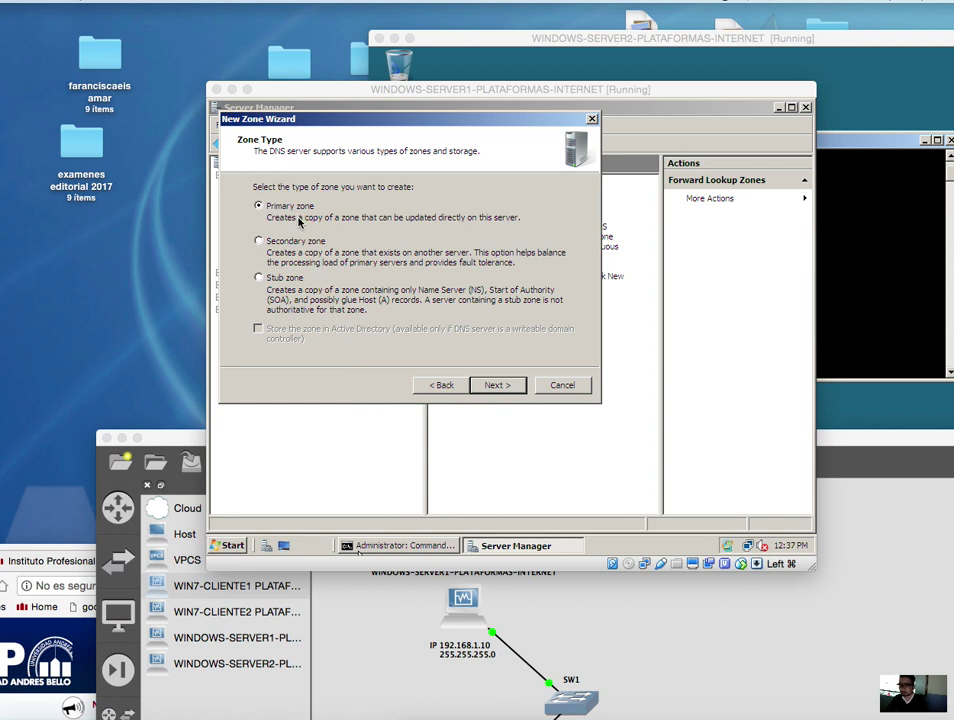
# - Keep Primary zone as the zone type and continue to the Zone Name page
pyautogui.click(497, 385)
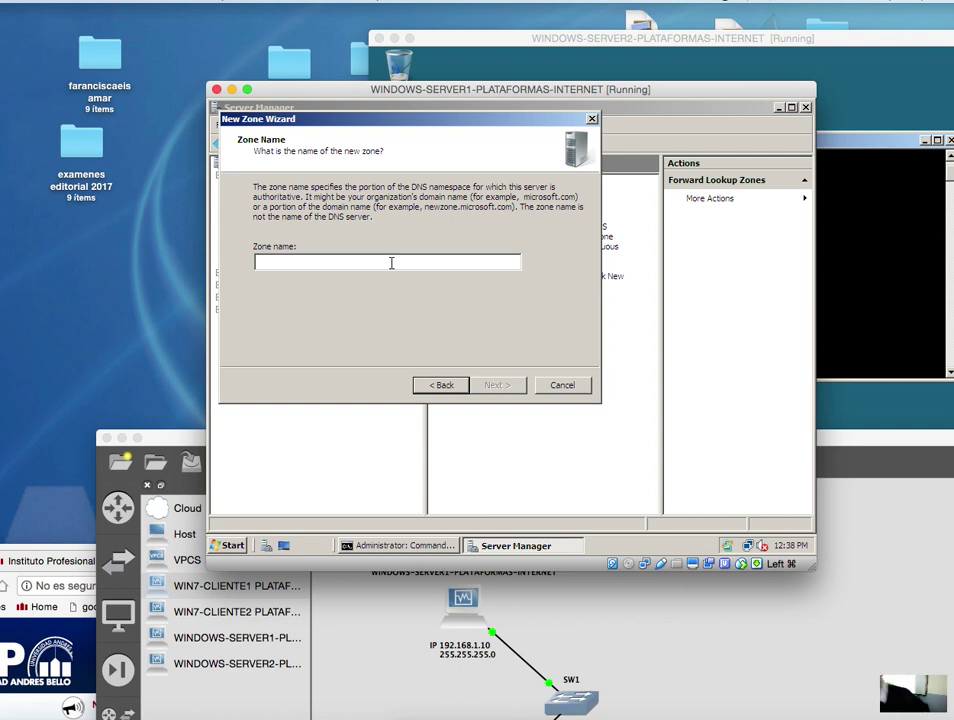
# - Enter hosting.corp as the zone name, correcting the mistaken .local ending
pyautogui.write('h')
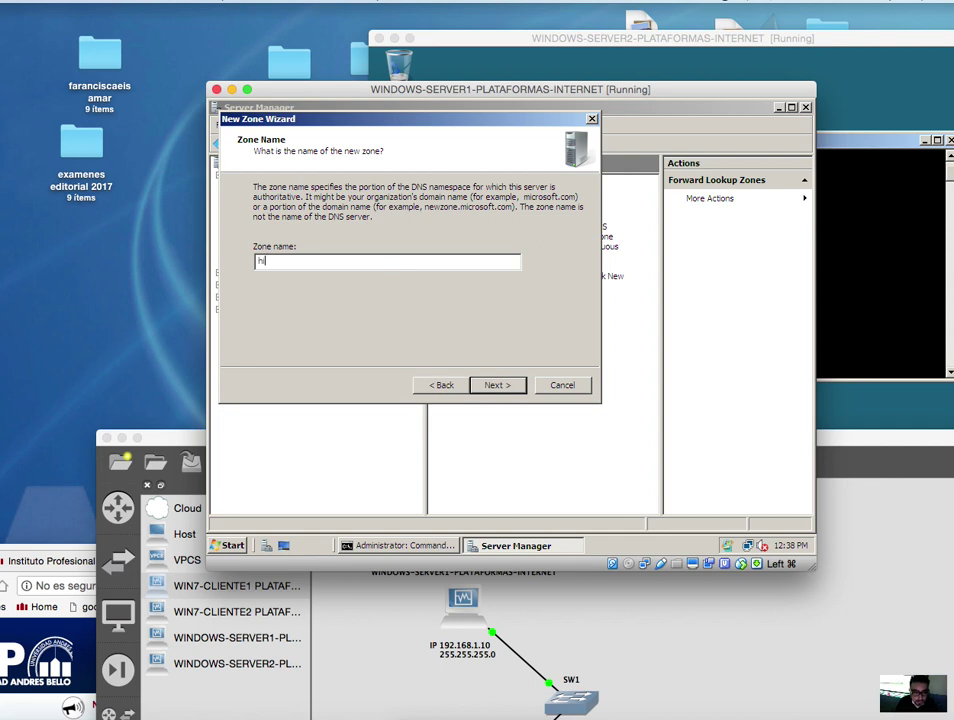
pyautogui.write('osting')
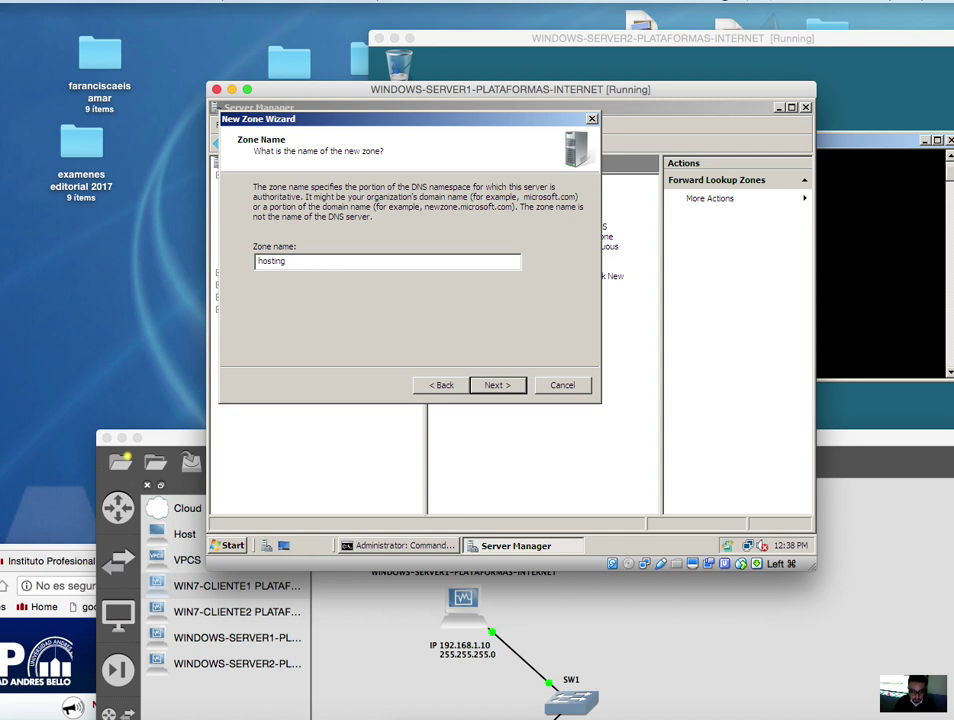
pyautogui.write('.')
pyautogui.write('local')
pyautogui.press('BackSpace')
pyautogui.press('BackSpace')
pyautogui.press('BackSpace')
pyautogui.press('BackSpace')
pyautogui.write('corp')
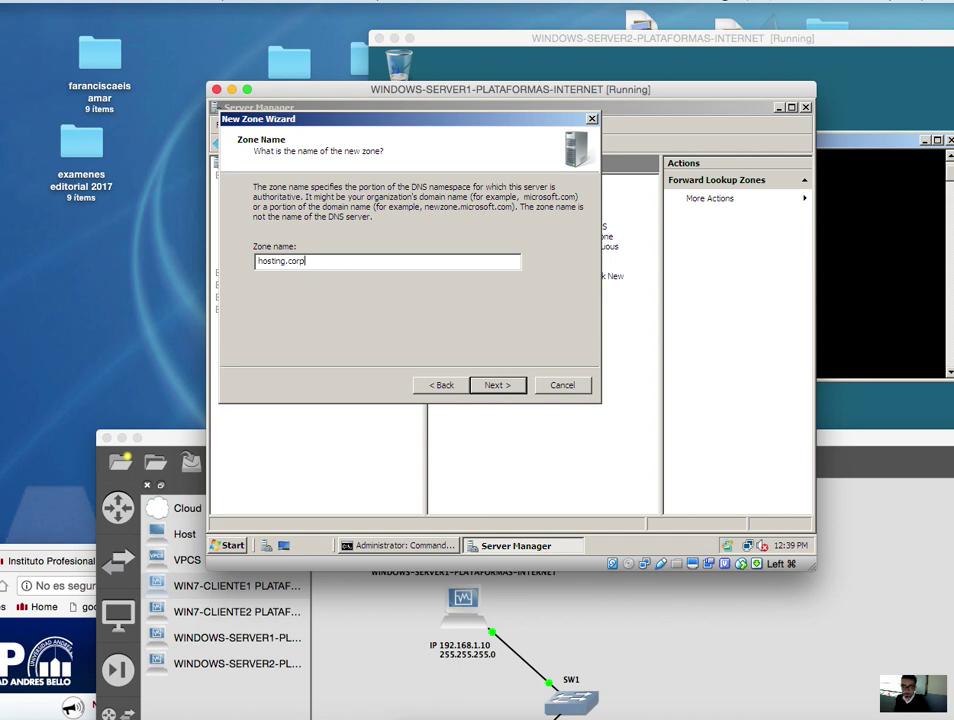
# - Accept the name hosting.corp and keep the new zone file hosting.corp.dns
pyautogui.click(496, 386)
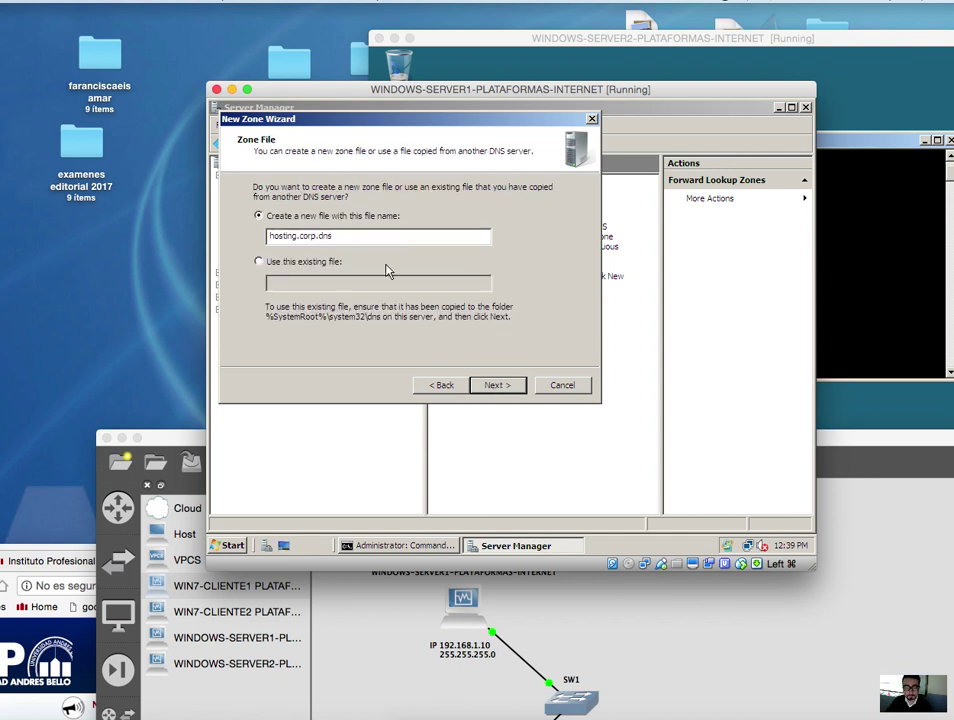
pyautogui.moveTo(358, 240); pyautogui.dragTo(266, 236)
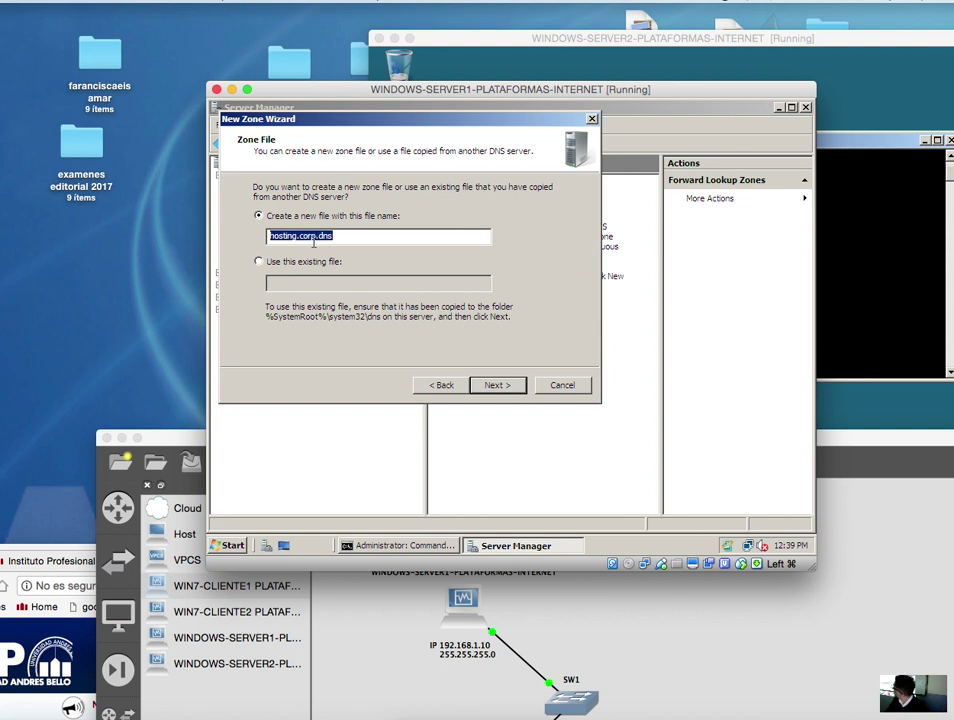
pyautogui.click(342, 237)
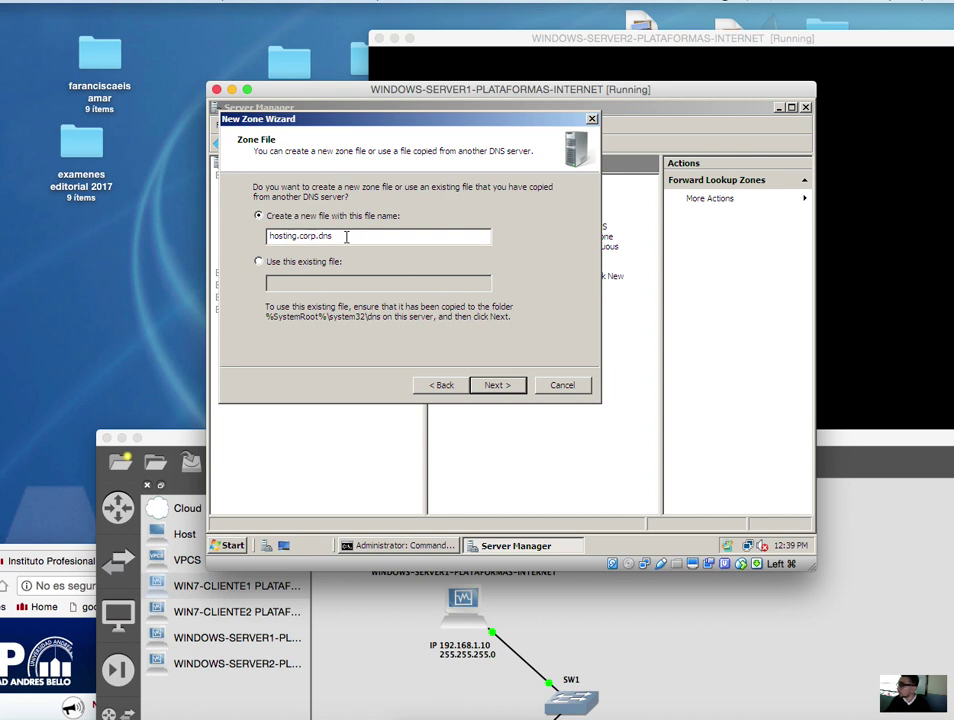
pyautogui.click(510, 388)
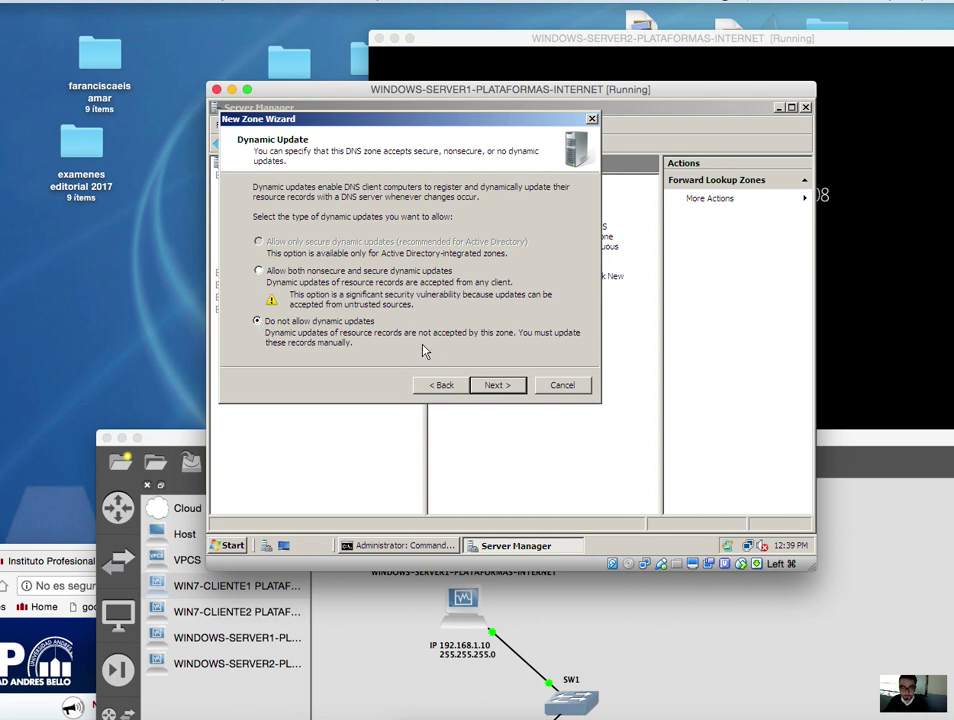
# - Leave dynamic updates disallowed and finish creating the hosting.corp zone
pyautogui.click(503, 388)
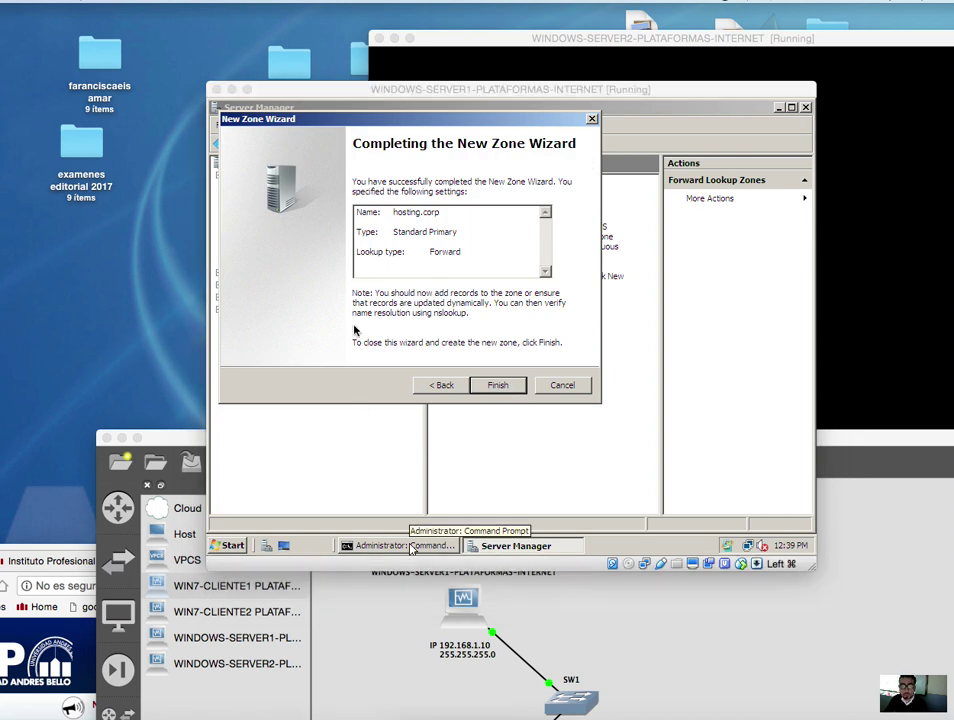
pyautogui.moveTo(343, 201)
pyautogui.mouseDown()
pyautogui.moveTo(527, 276)
pyautogui.moveTo(555, 276)
pyautogui.moveTo(537, 276)
pyautogui.mouseUp()
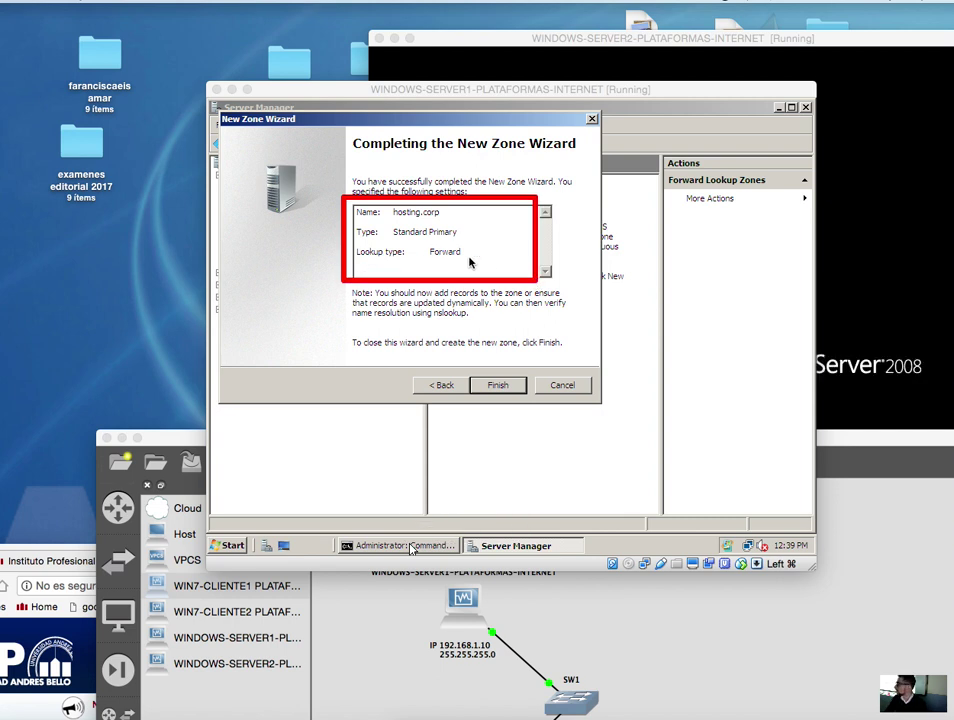
pyautogui.click(498, 385)
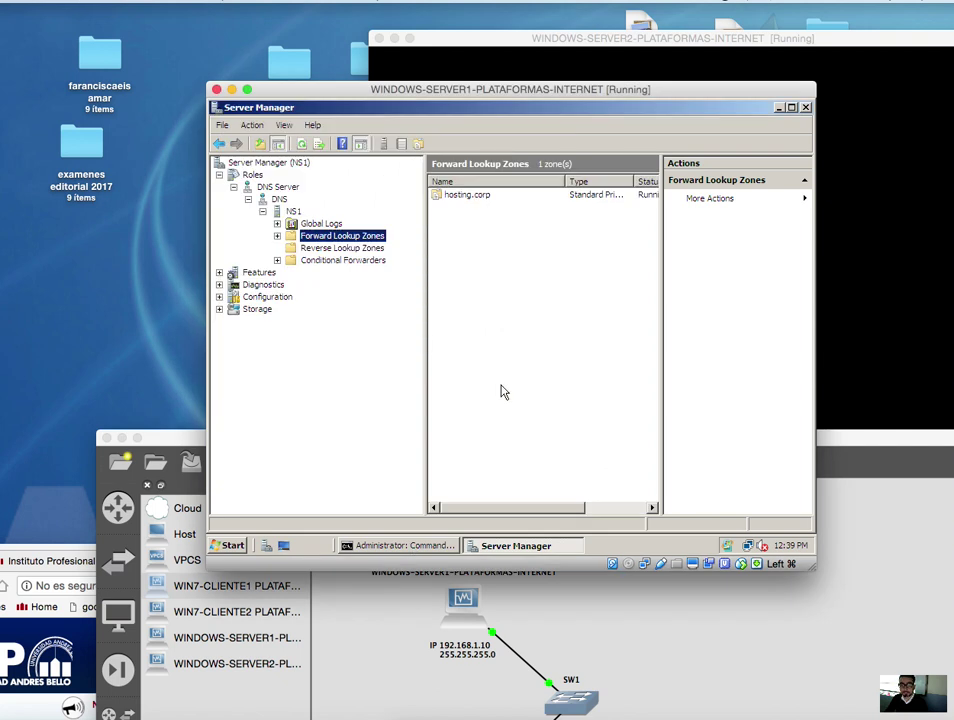
# - Expand Forward Lookup Zones and display hosting.corp's SOA and Name Server records
pyautogui.click(277, 236)
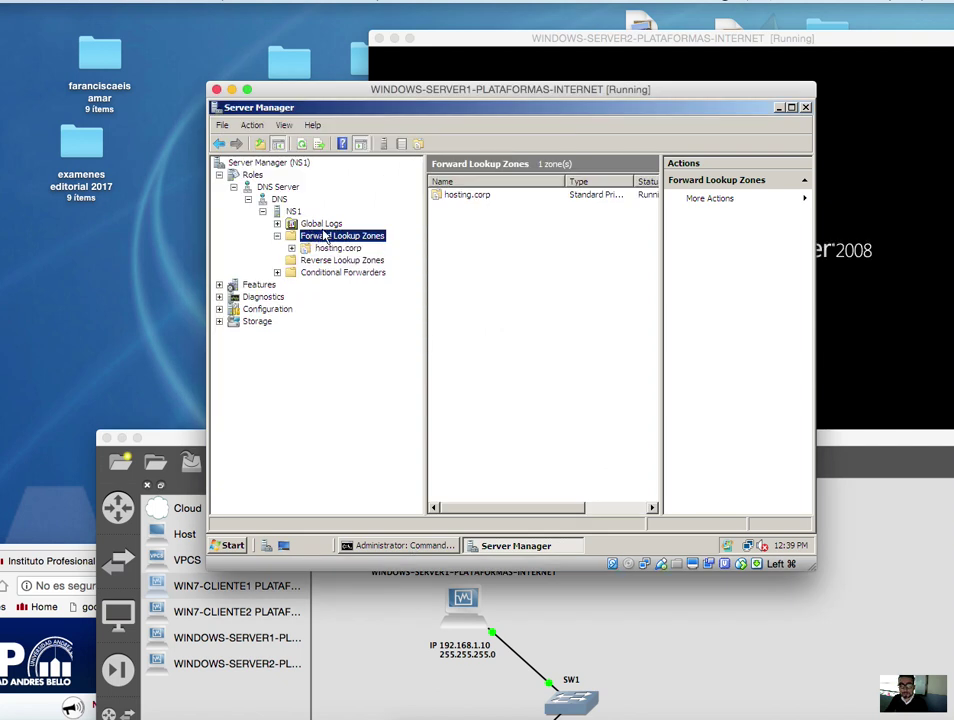
pyautogui.click(320, 249)
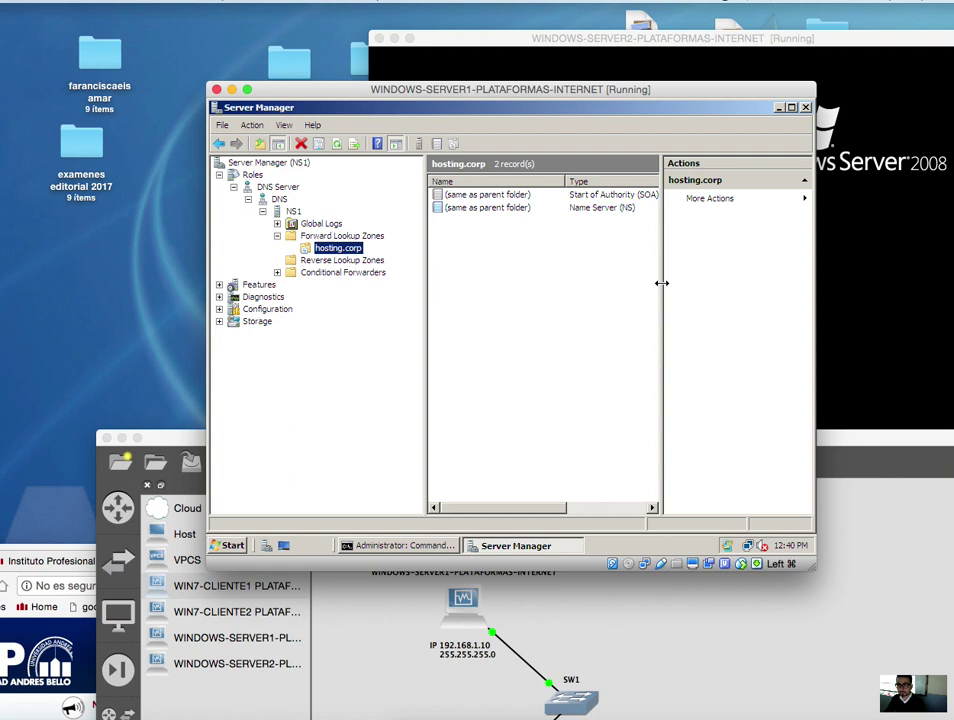
pyautogui.moveTo(662, 283); pyautogui.dragTo(730, 282)
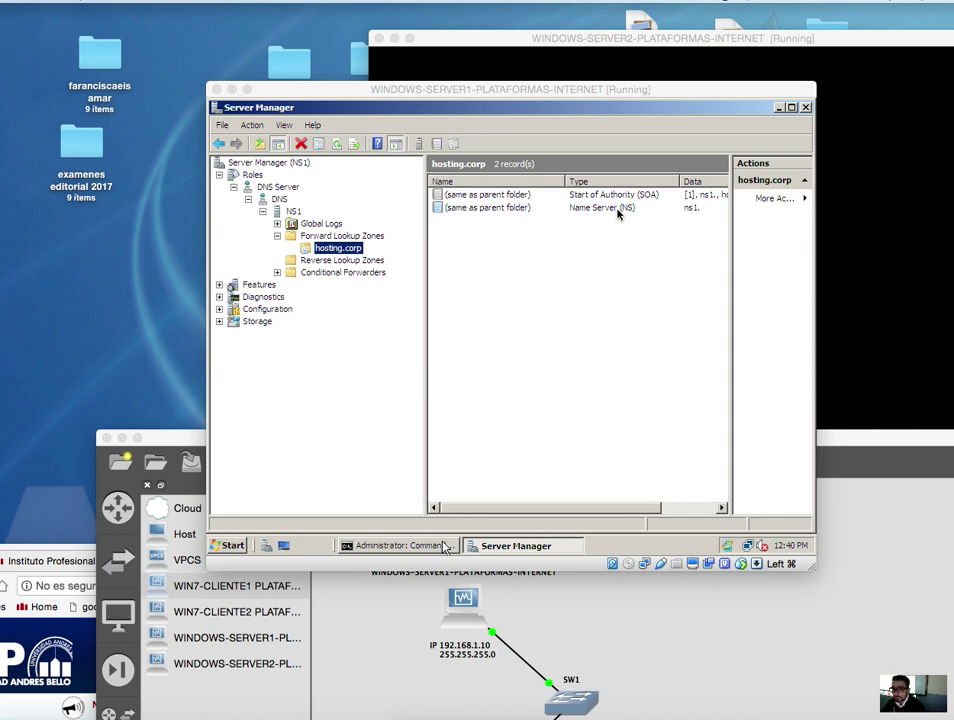
pyautogui.click(478, 287)
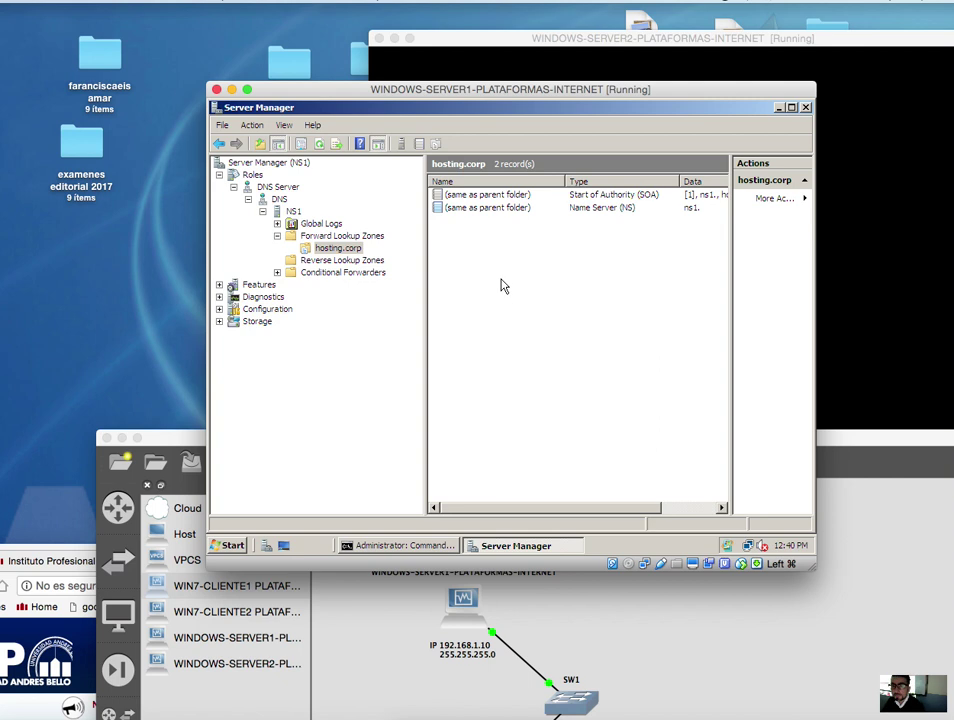
# - Add host (A) record ns1 with IP 192.168.1.10 to hosting.corp
pyautogui.rightClick(503, 279)
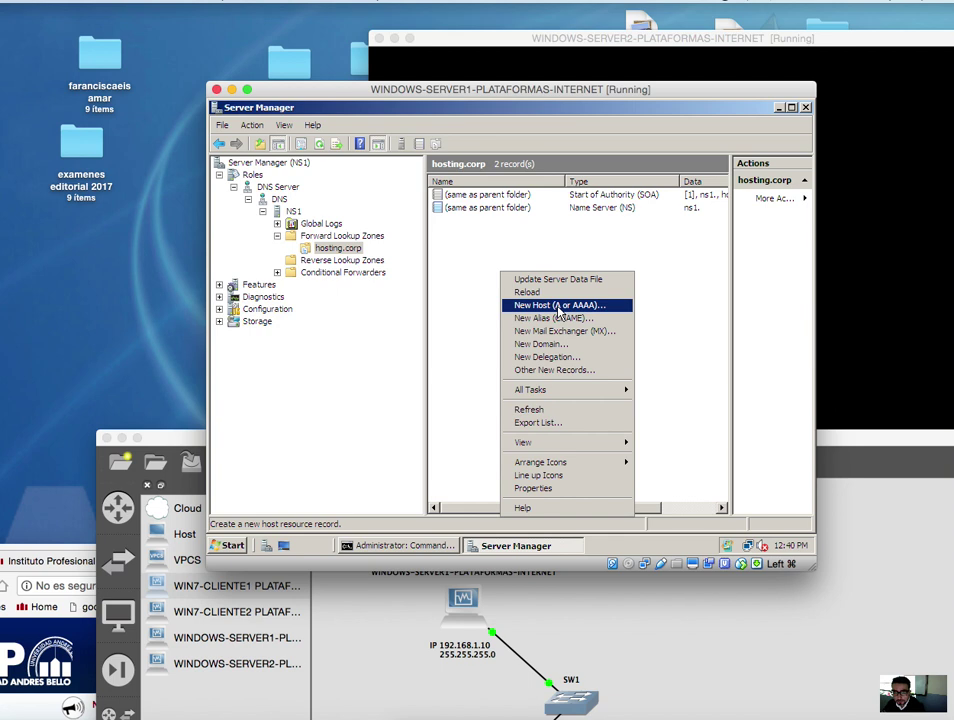
pyautogui.click(559, 308)
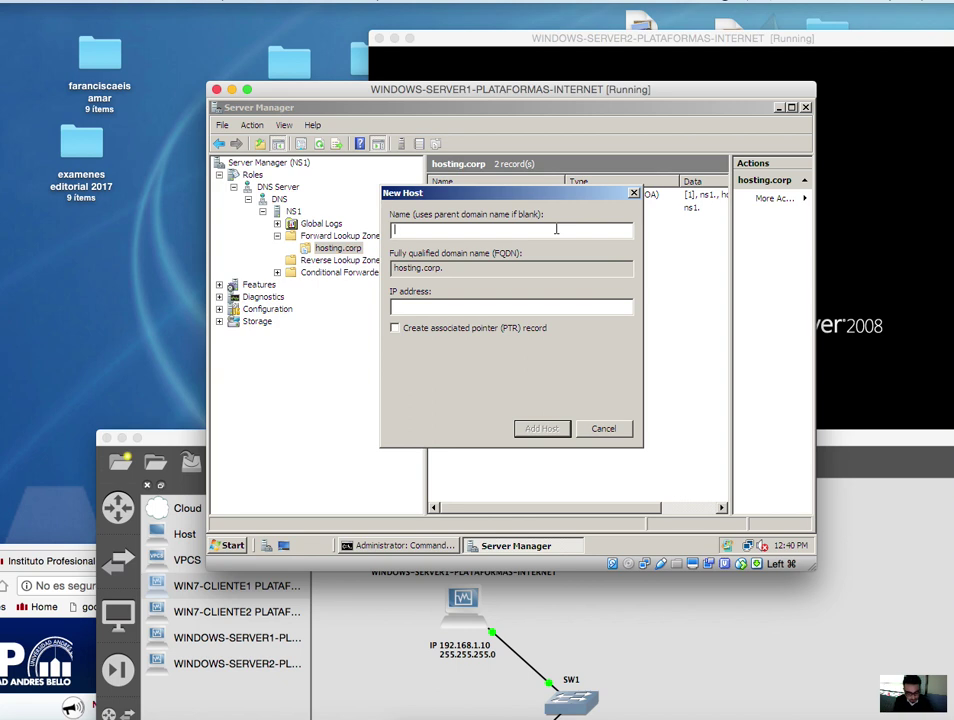
pyautogui.write('ns1')
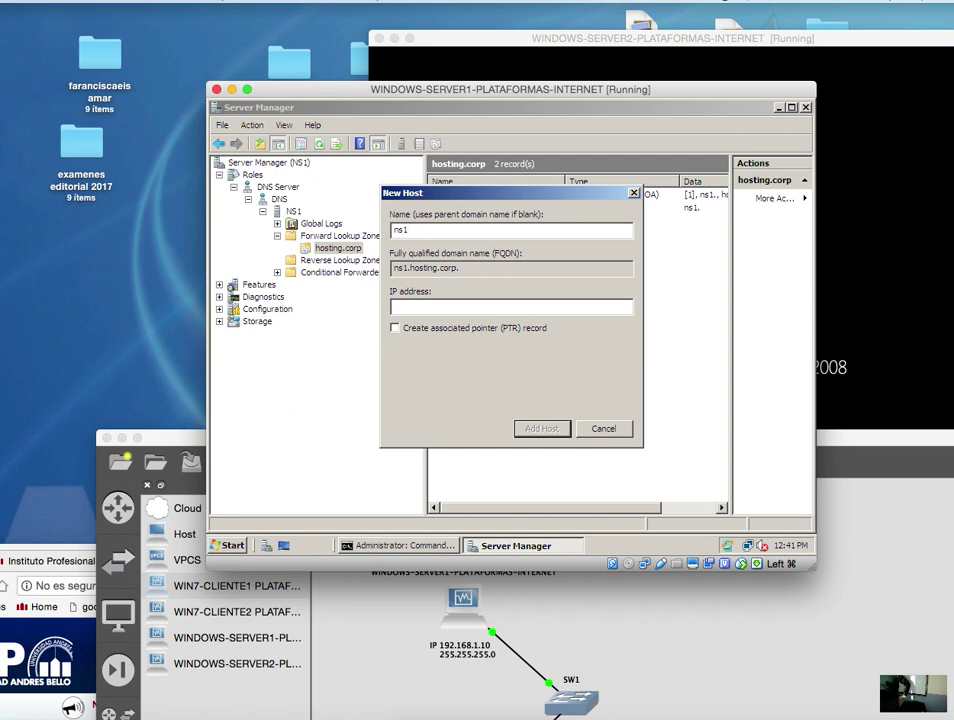
pyautogui.click(524, 304)
pyautogui.write('192')
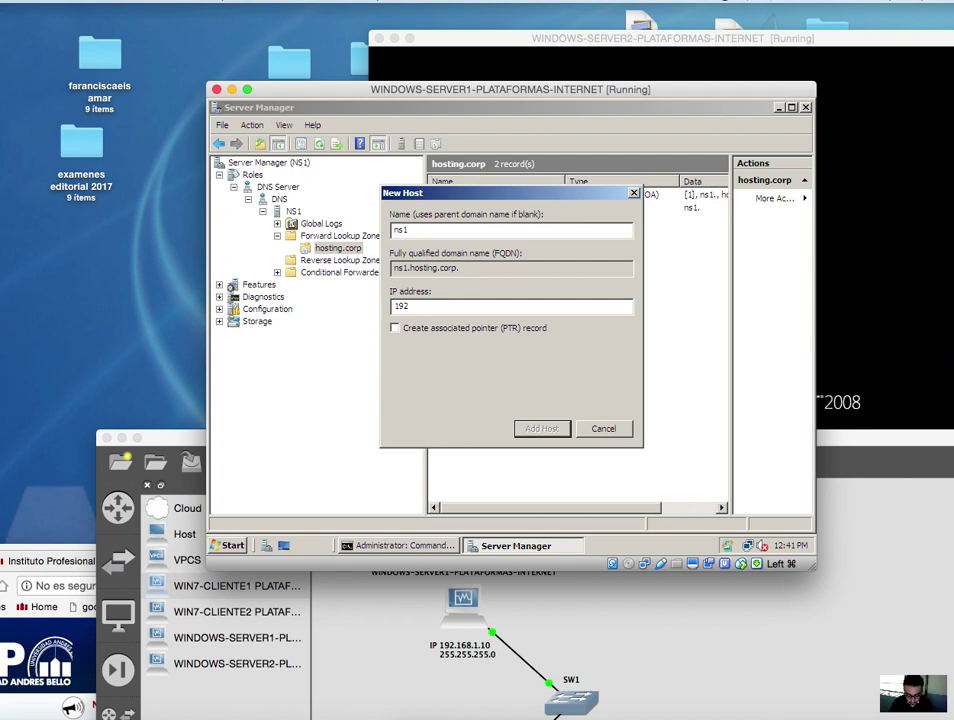
pyautogui.write('.168.1.10')
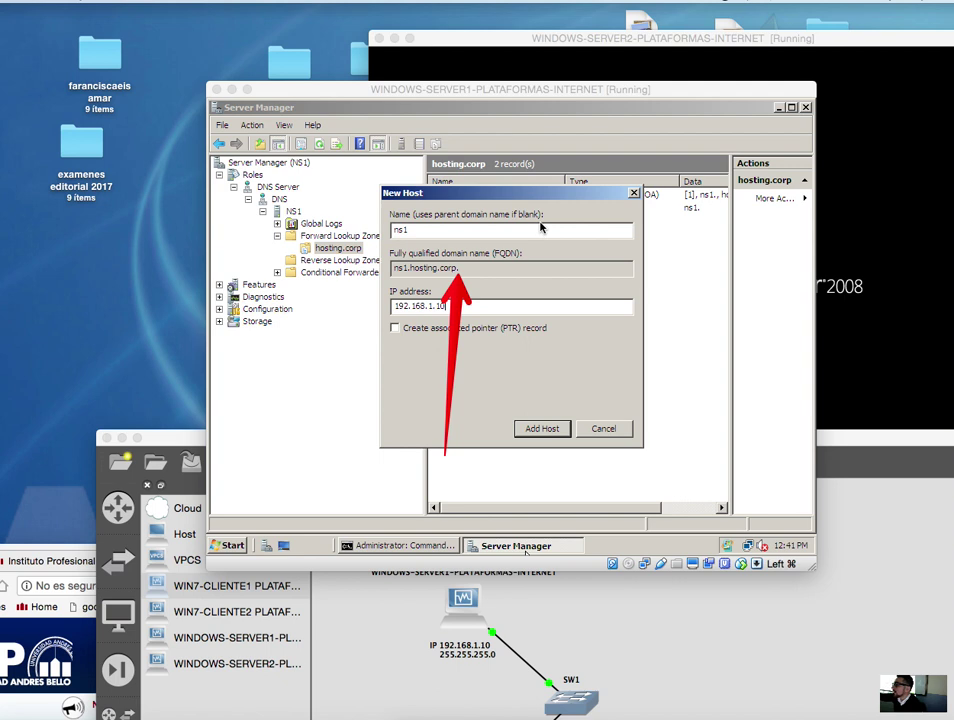
pyautogui.click(542, 428)
pyautogui.click(626, 371)
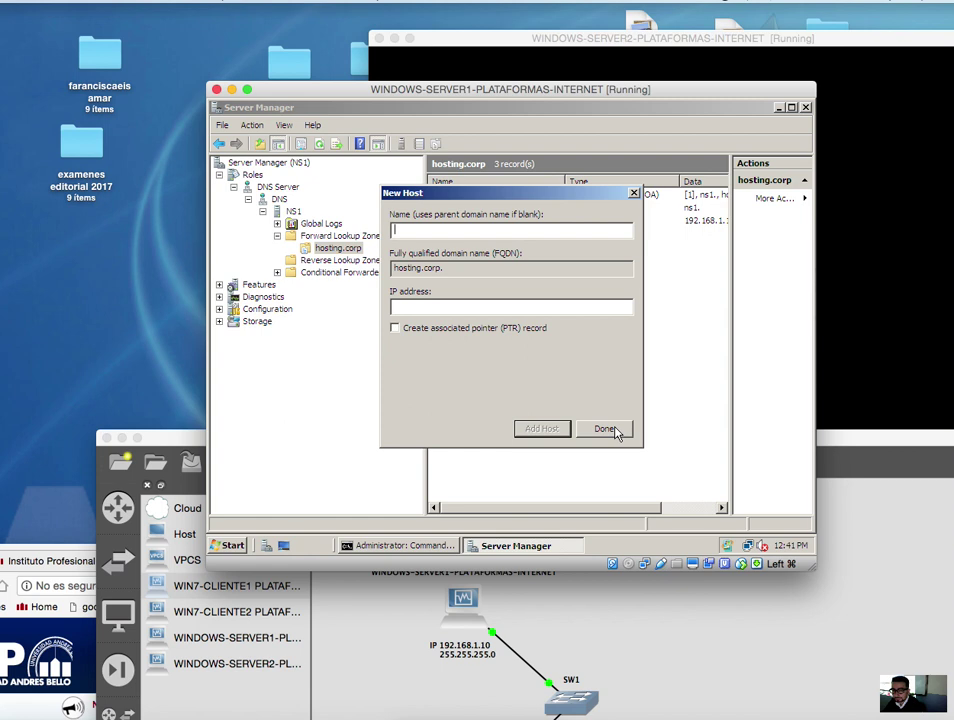
# - Close the New Host dialog and open the Start of Authority record's properties
pyautogui.click(606, 429)
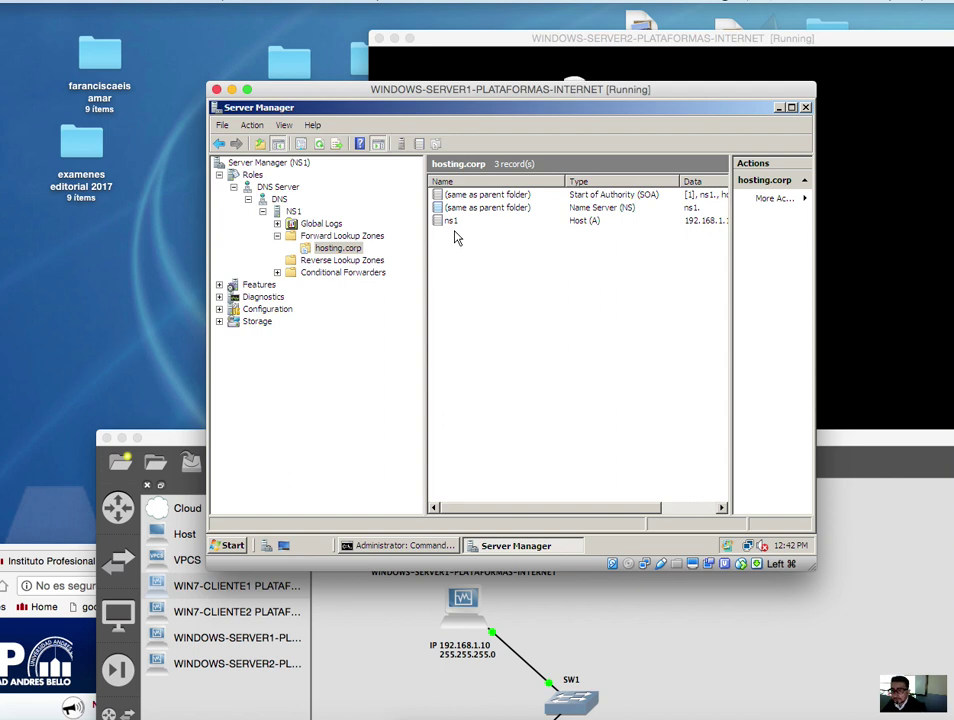
pyautogui.click(602, 196)
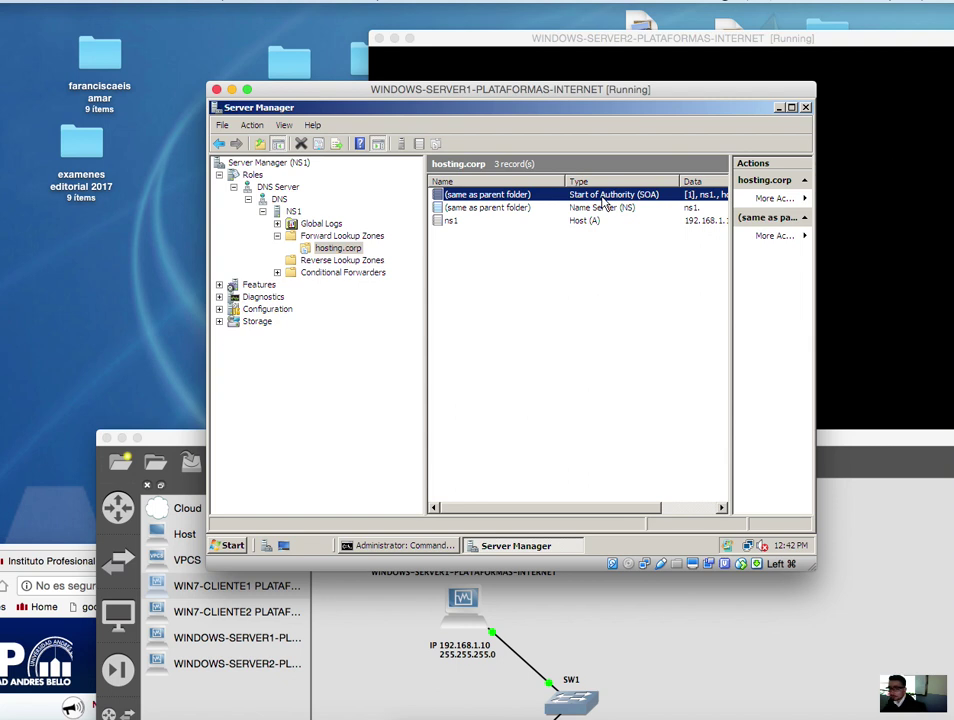
pyautogui.rightClick(603, 200)
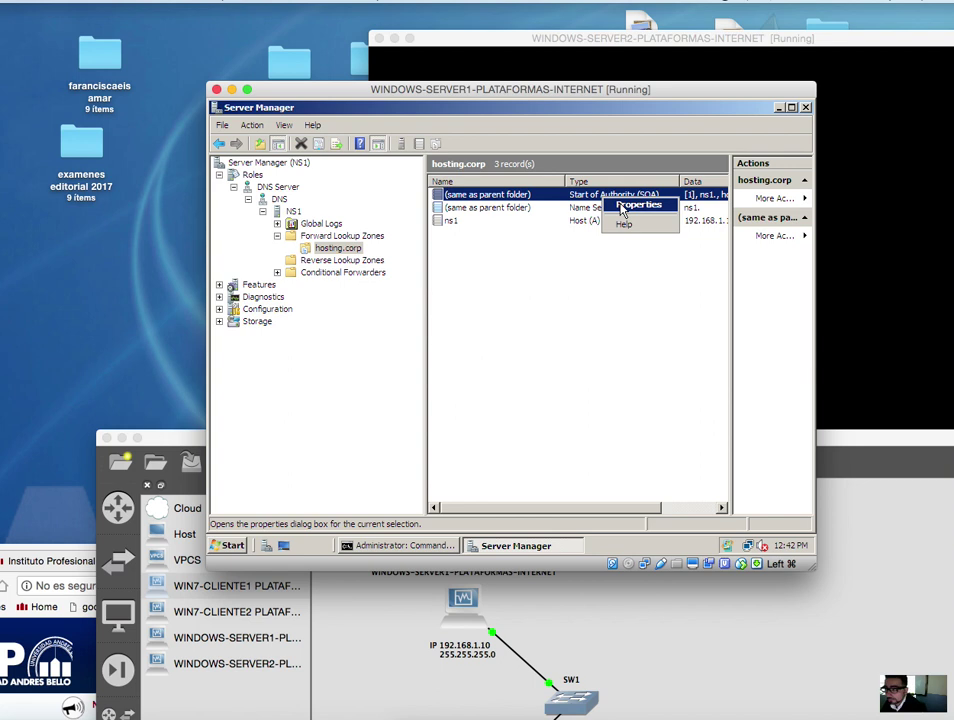
pyautogui.click(622, 206)
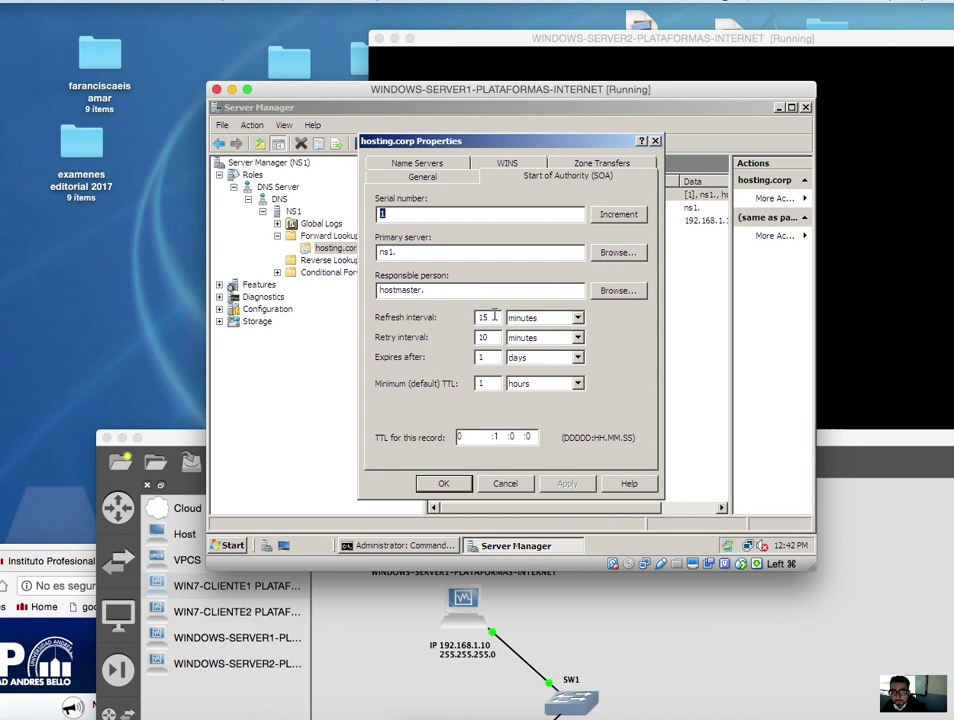
# - Change the hosting.corp SOA refresh interval from 15 to 1 minute
pyautogui.doubleClick(494, 316)
pyautogui.write('1')
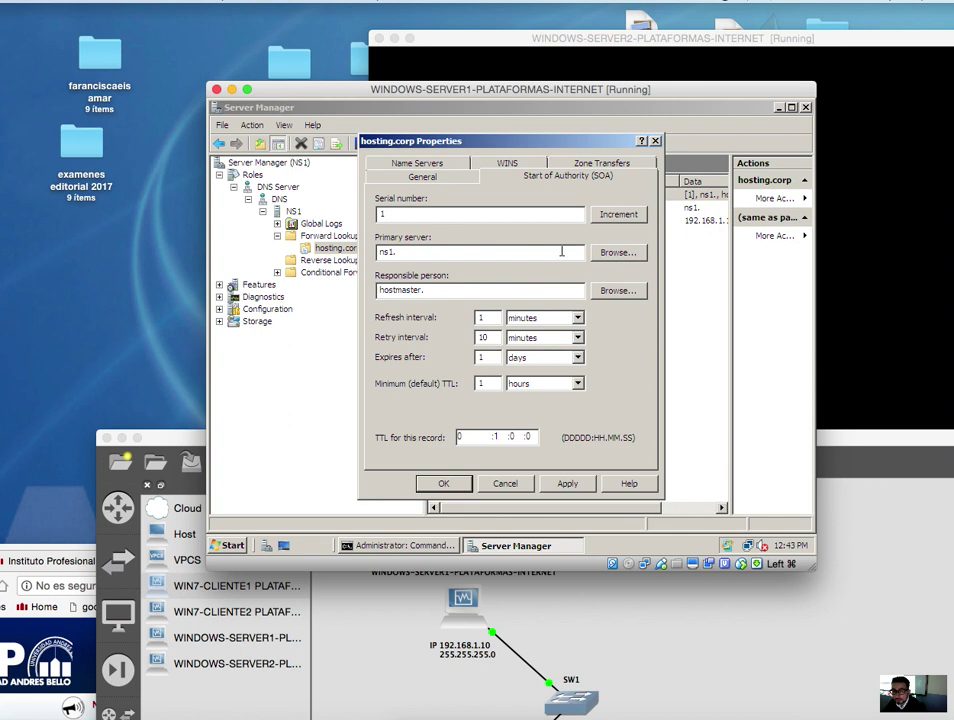
# - Browse NS1 > Forward Lookup Zones > hosting.corp and pick ns1 as the SOA primary server
pyautogui.click(618, 252)
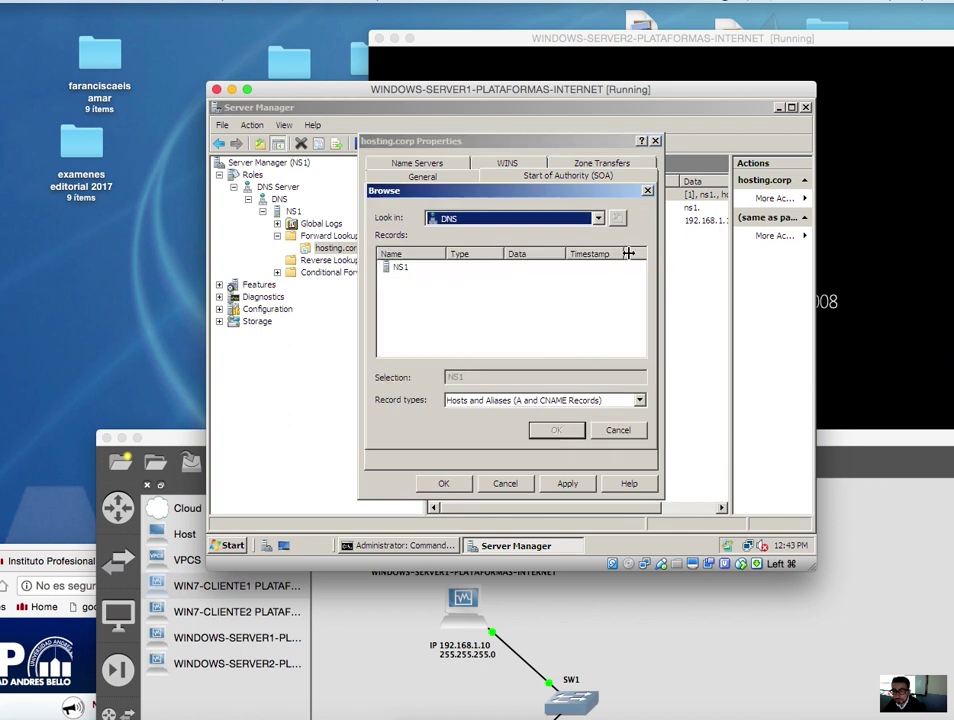
pyautogui.doubleClick(402, 268)
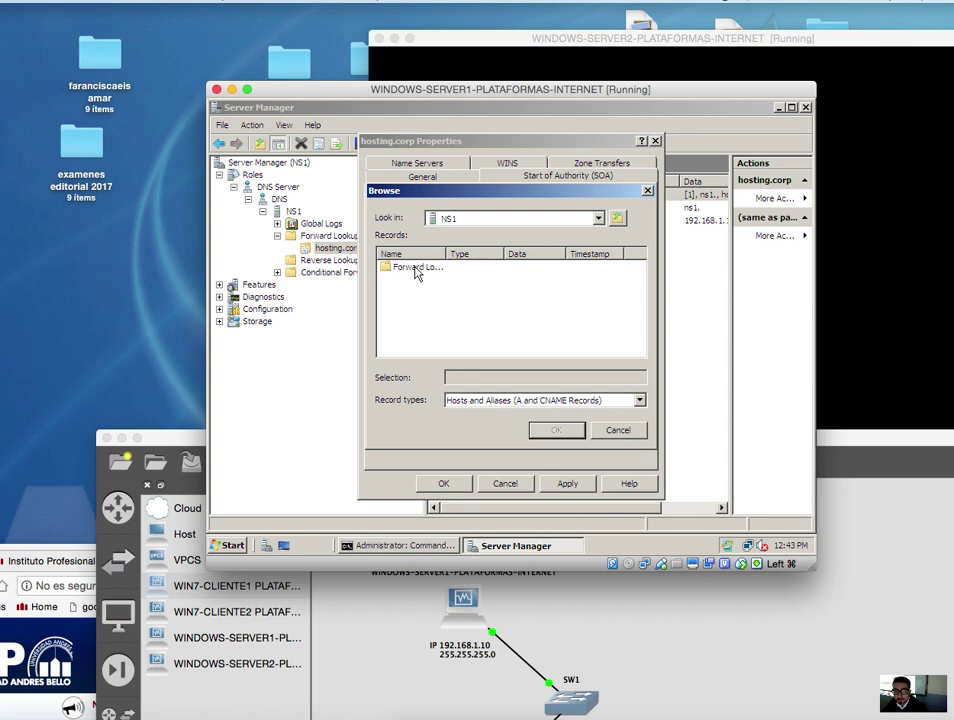
pyautogui.doubleClick(416, 268)
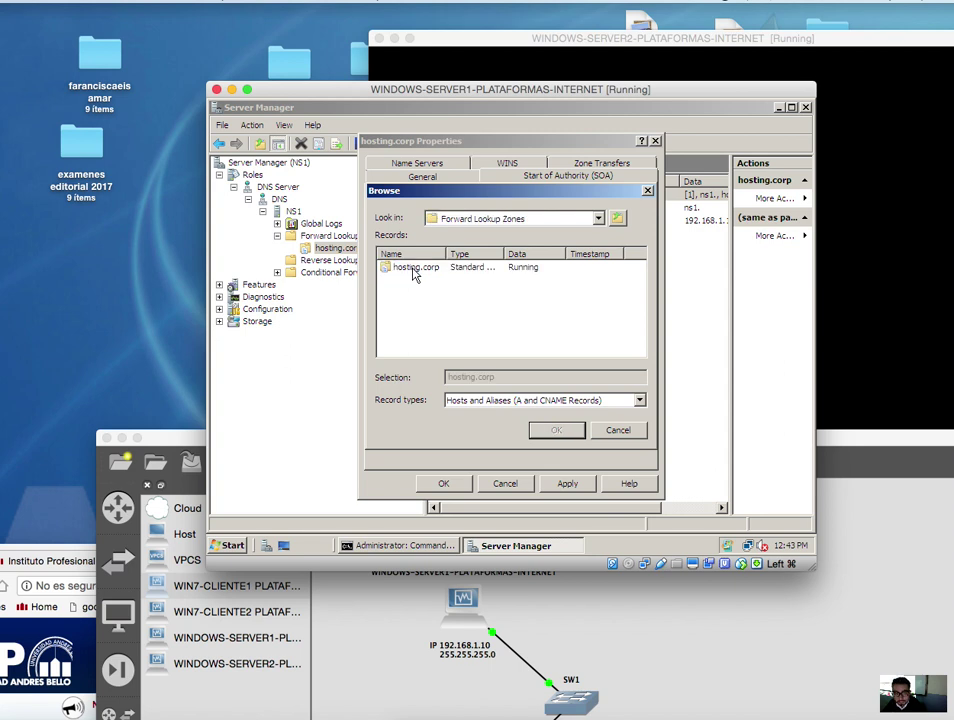
pyautogui.doubleClick(412, 270)
pyautogui.click(398, 270)
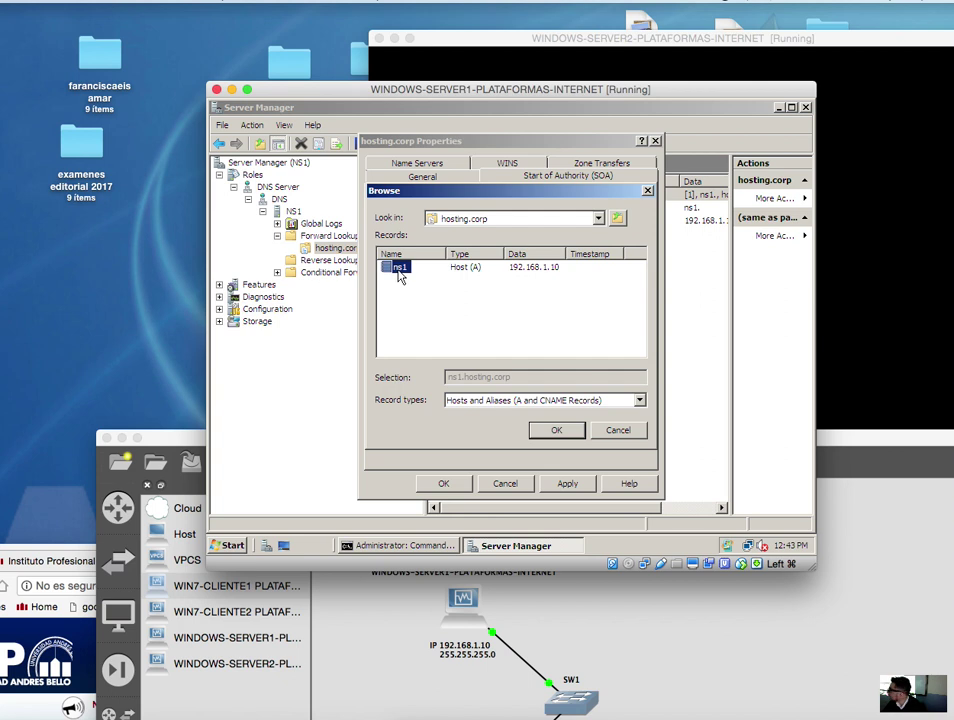
pyautogui.click(558, 430)
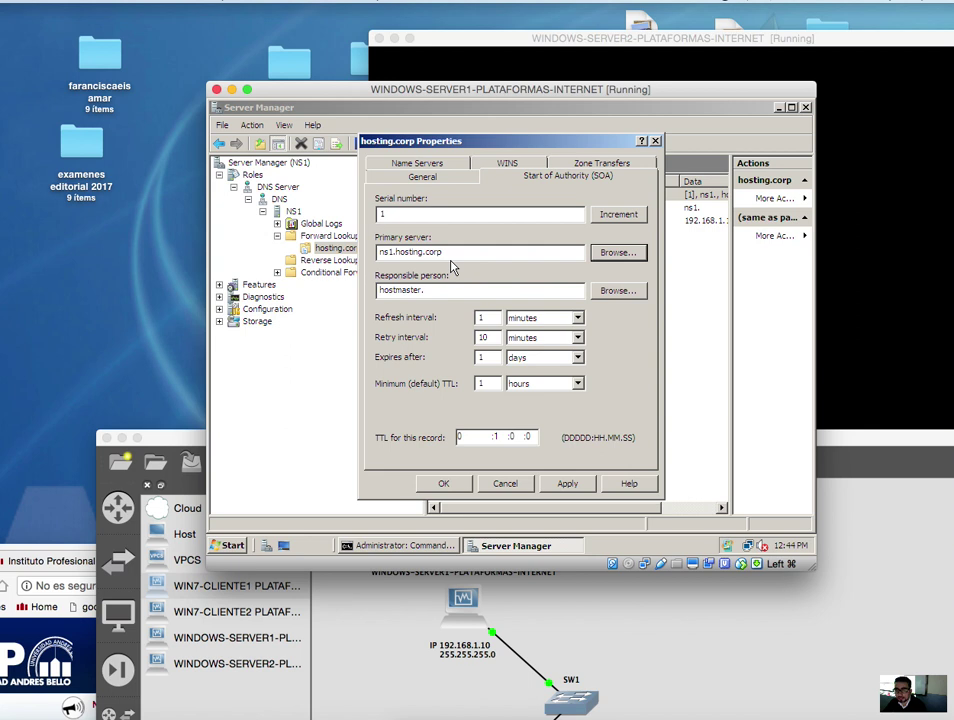
# - Apply the SOA changes, then resolve the ns1 name server entry to 192.168.1.10
pyautogui.click(567, 483)
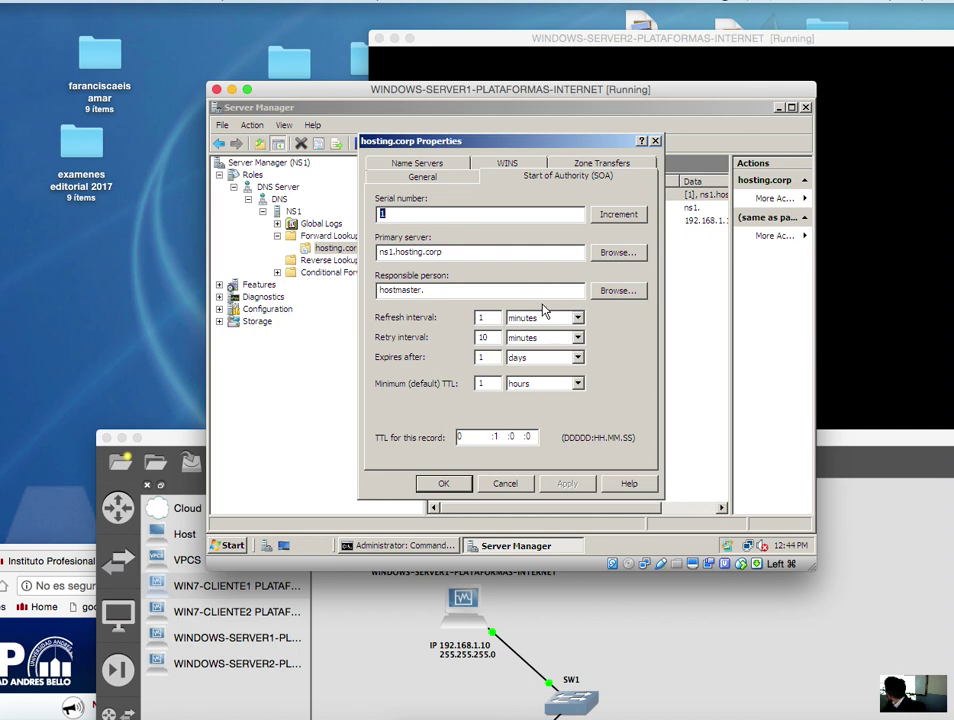
pyautogui.click(423, 164)
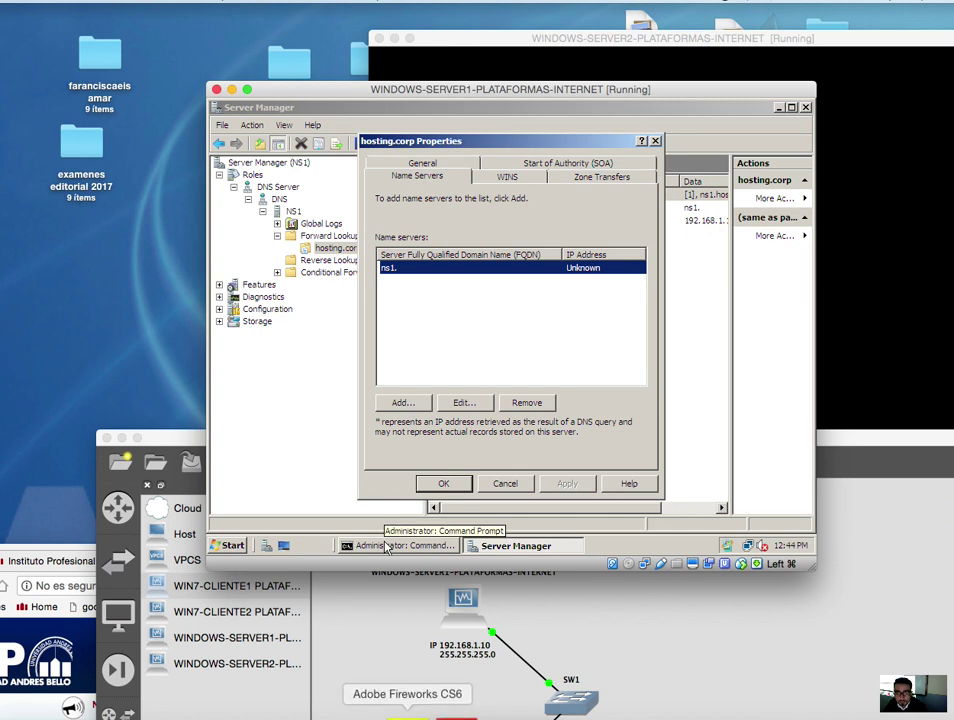
pyautogui.moveTo(368, 253)
pyautogui.mouseDown()
pyautogui.moveTo(411, 288)
pyautogui.moveTo(644, 290)
pyautogui.mouseUp()
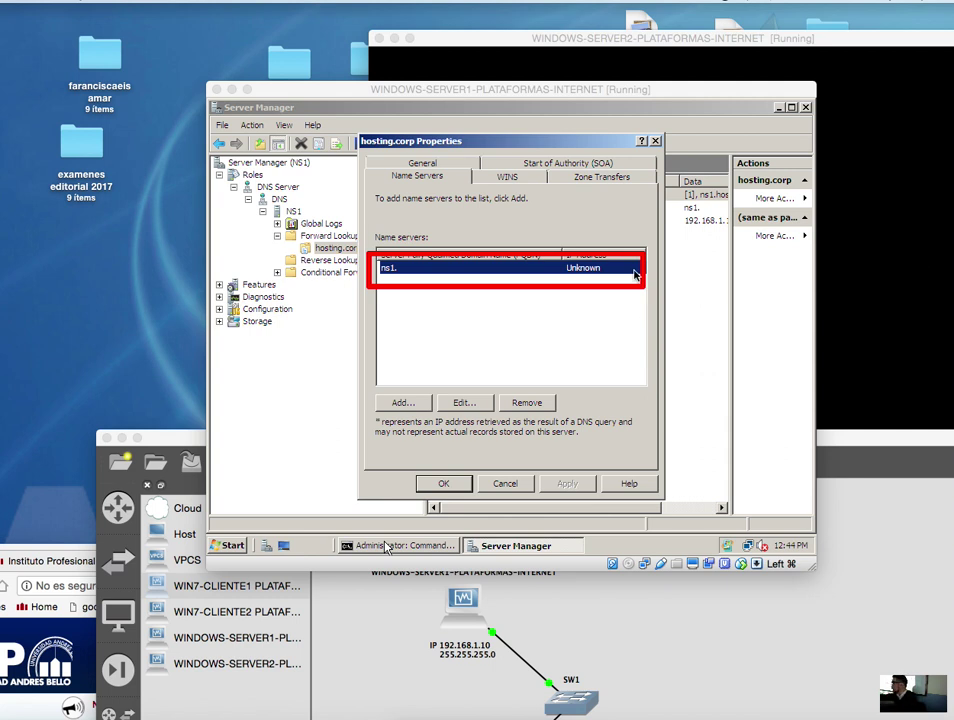
pyautogui.click(465, 402)
pyautogui.click(686, 236)
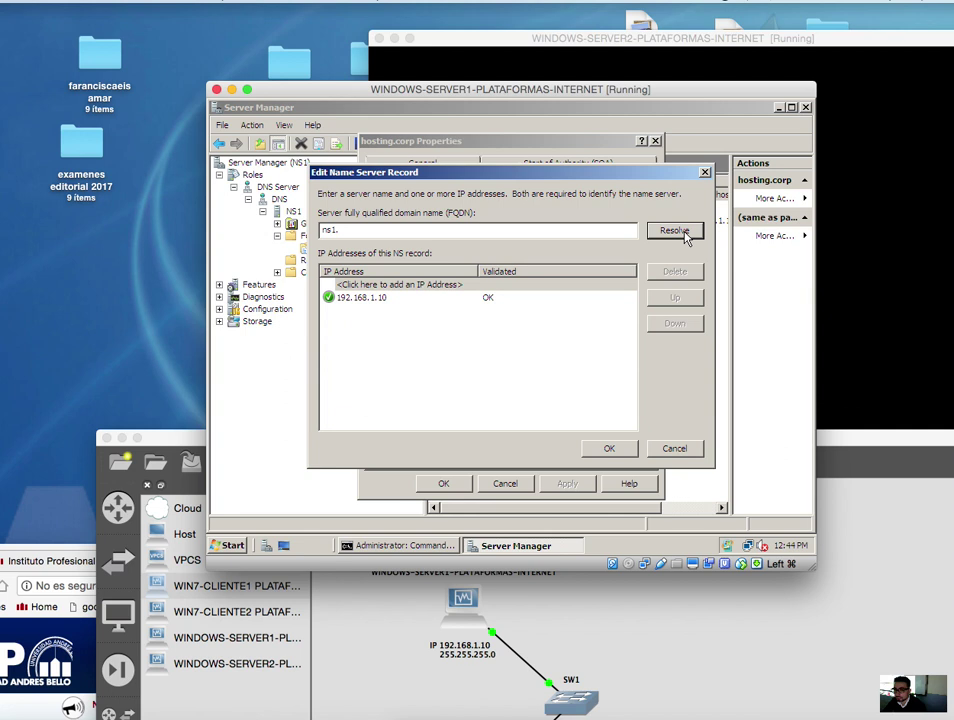
pyautogui.doubleClick(383, 300)
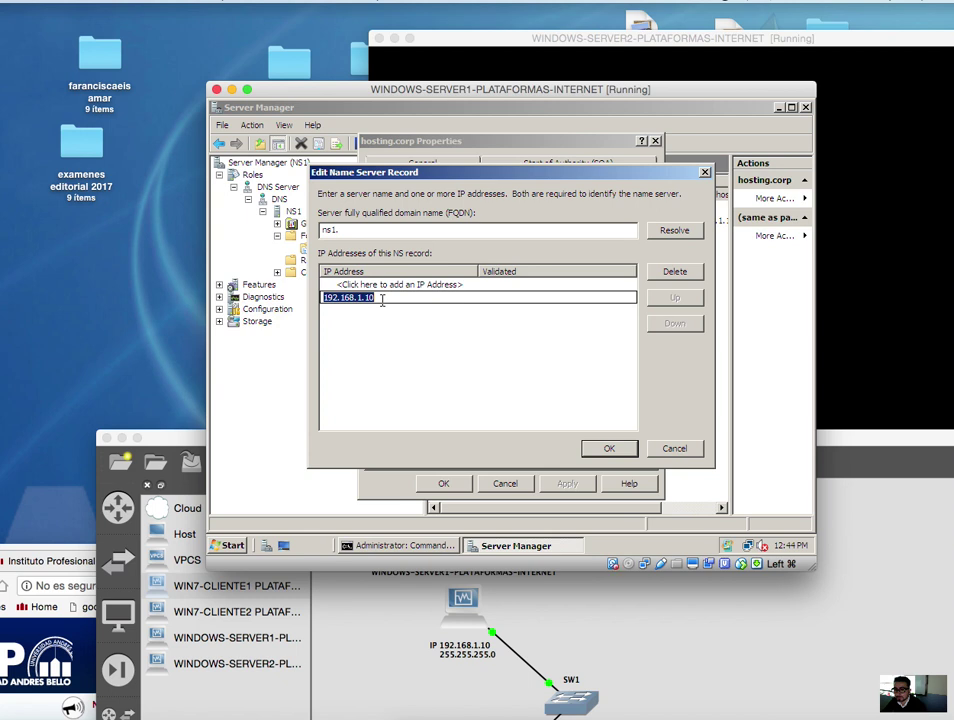
pyautogui.click(609, 449)
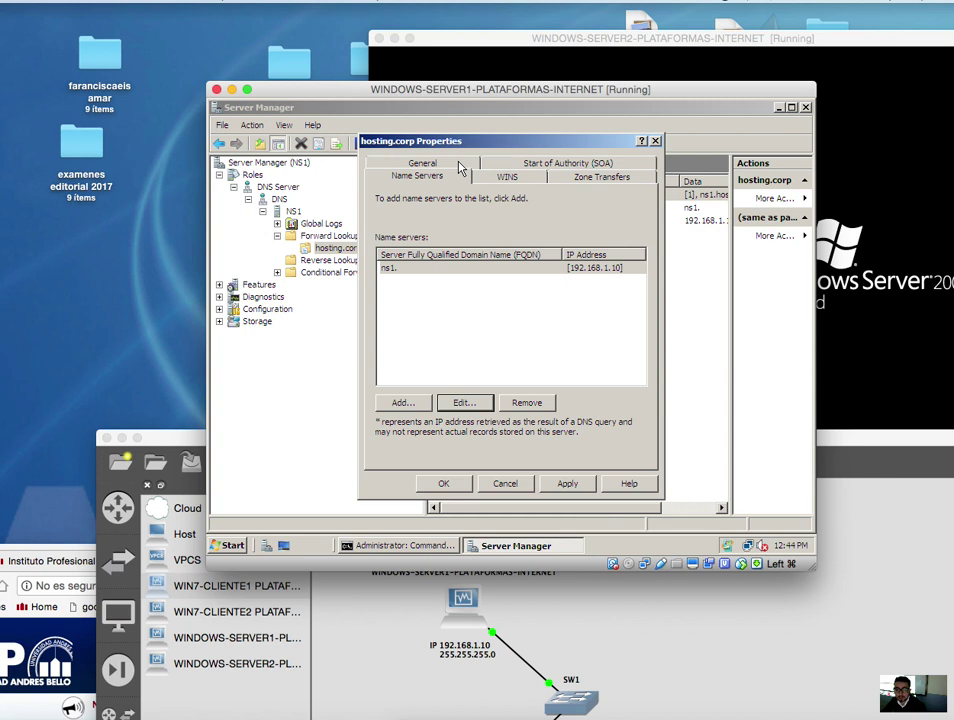
# - Apply the hosting.corp properties from the SOA tab and close the dialog
pyautogui.click(600, 164)
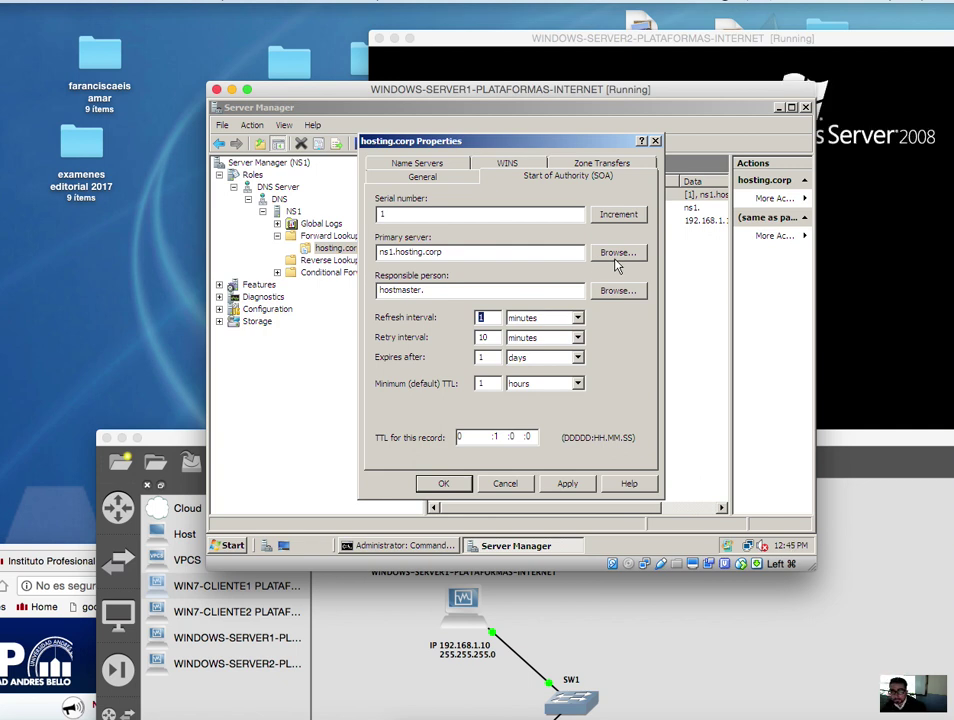
pyautogui.click(566, 483)
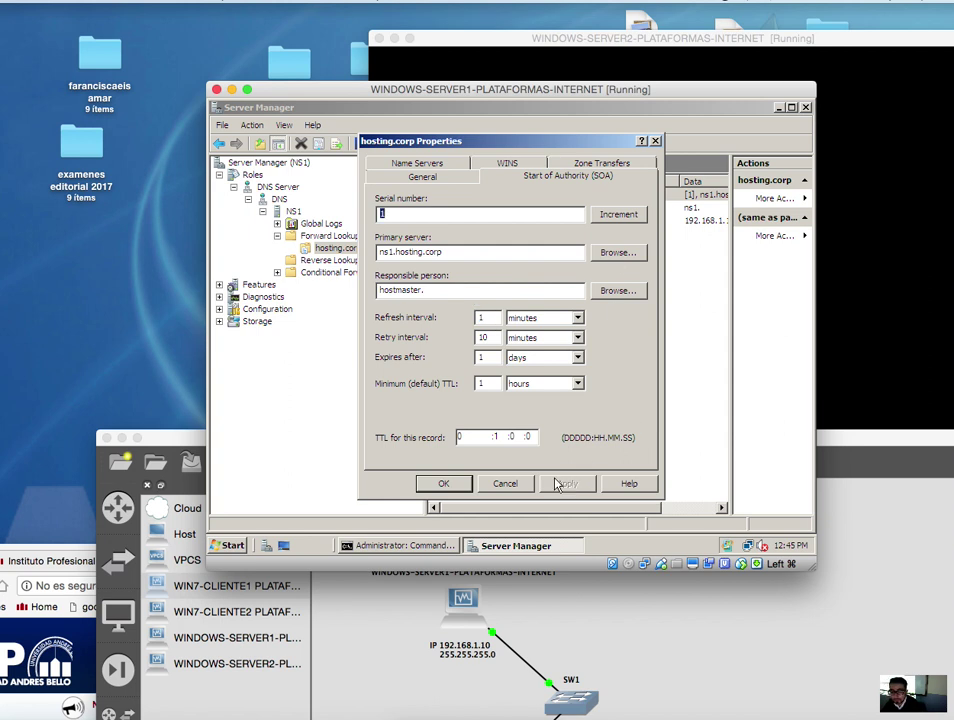
pyautogui.click(443, 483)
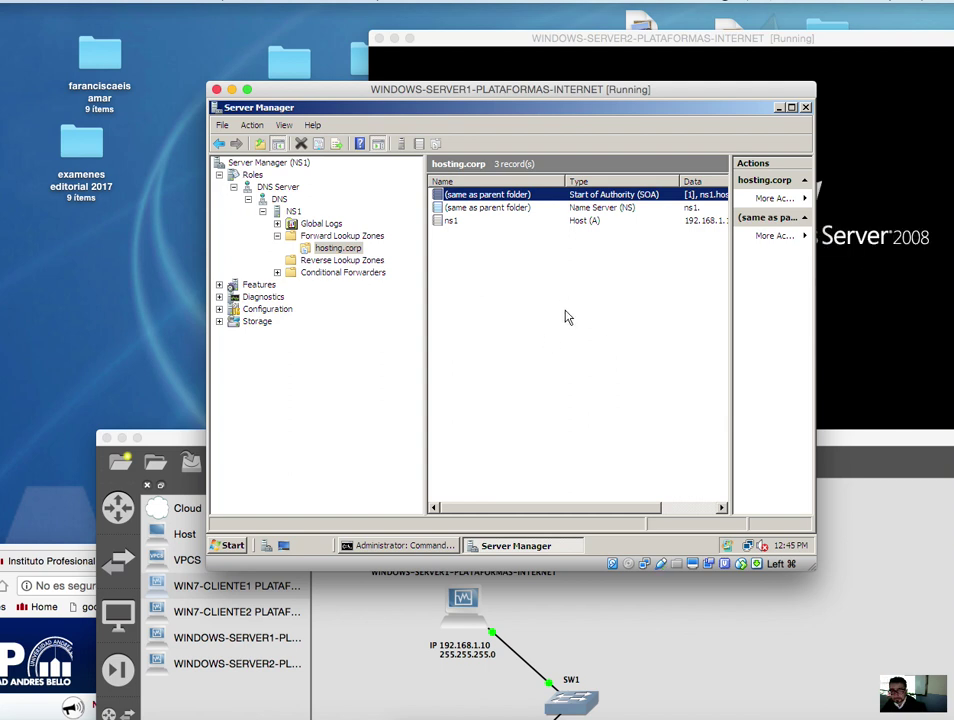
# - Launch the New Zone Wizard from NS1's Reverse Lookup Zones folder
pyautogui.click(366, 266)
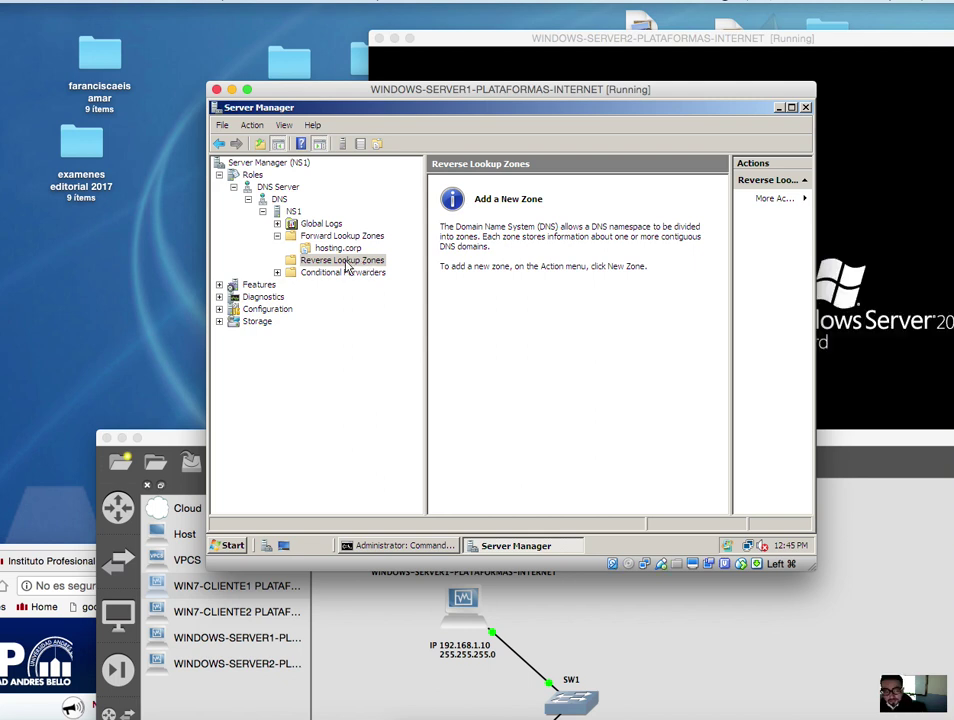
pyautogui.rightClick(338, 265)
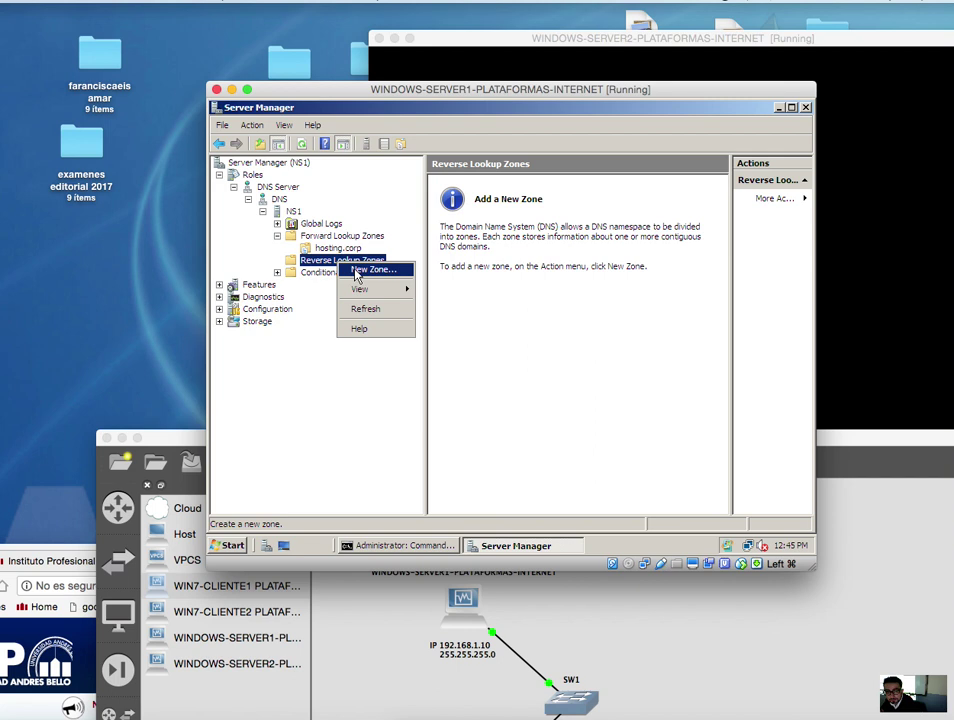
pyautogui.click(357, 271)
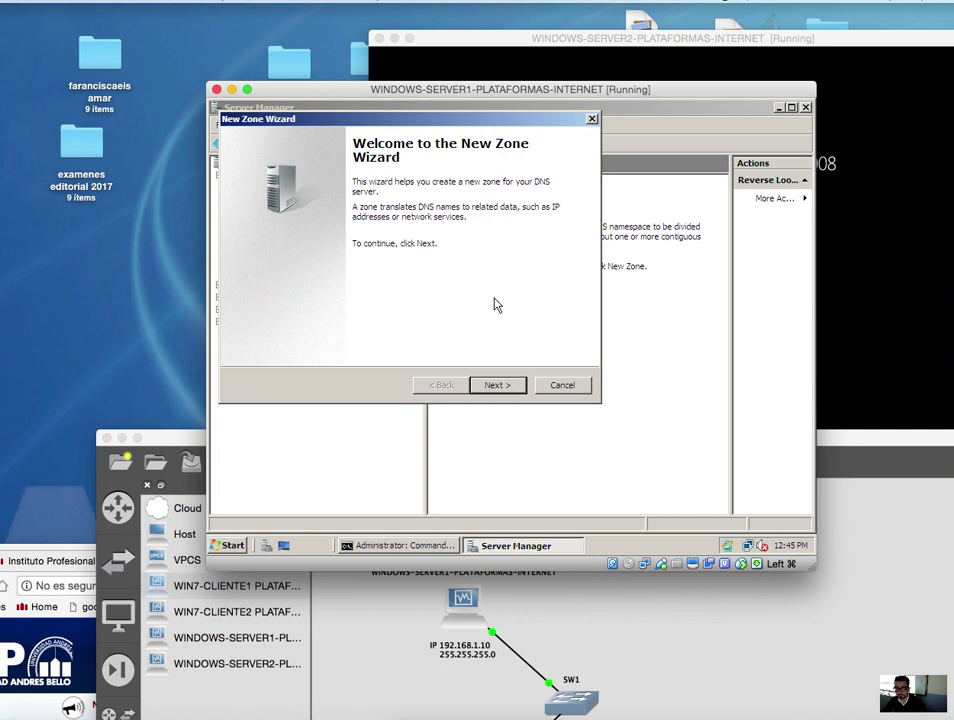
# - Advance the wizard keeping Primary zone and IPv4 Reverse Lookup Zone
pyautogui.click(497, 385)
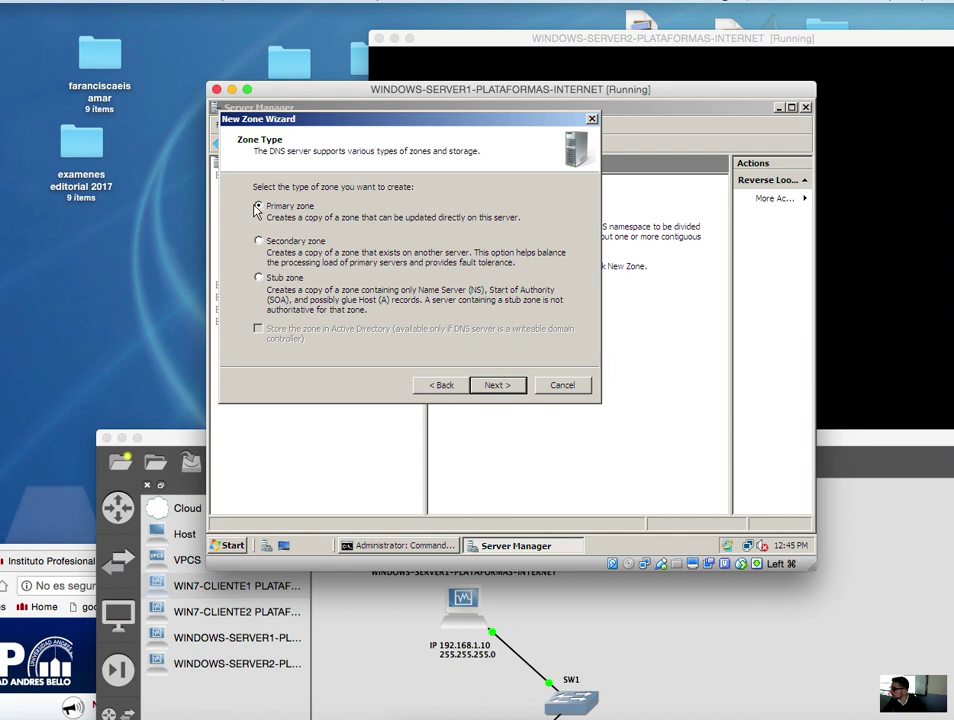
pyautogui.click(494, 385)
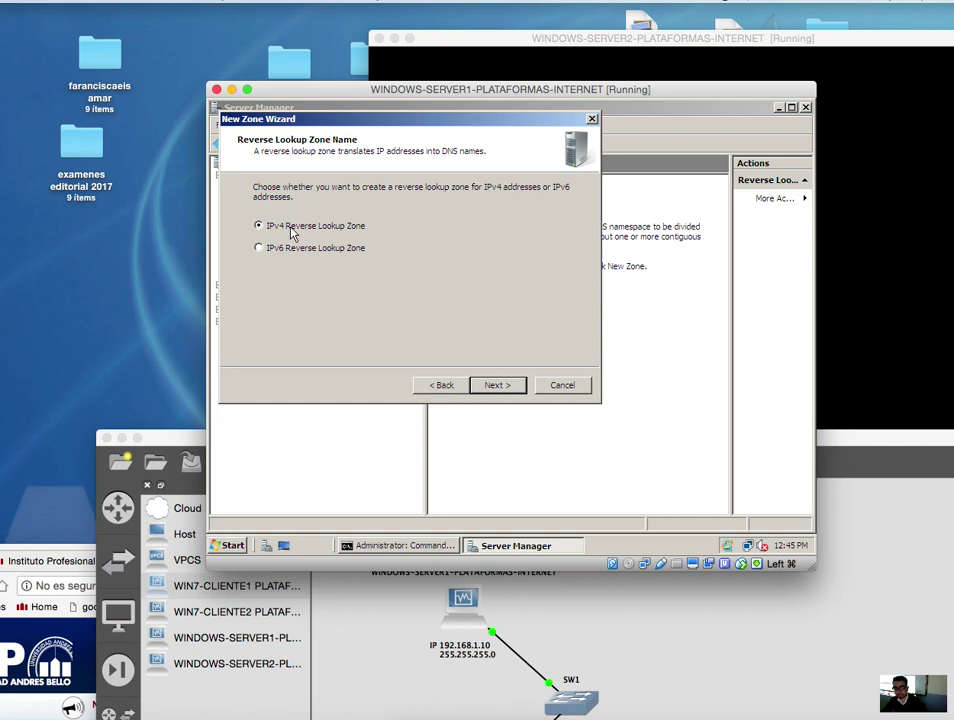
pyautogui.click(491, 386)
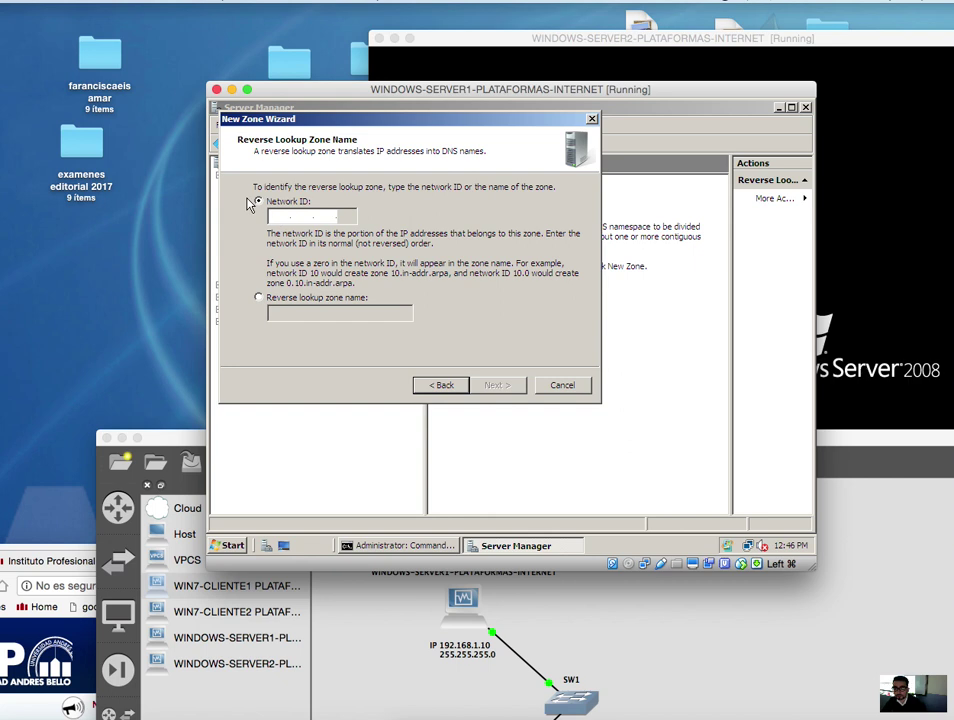
# - After checking addresses in GNS3, enter network ID 192.168.1 and continue to the zone file page
pyautogui.moveTo(880, 445); pyautogui.dragTo(886, 197)
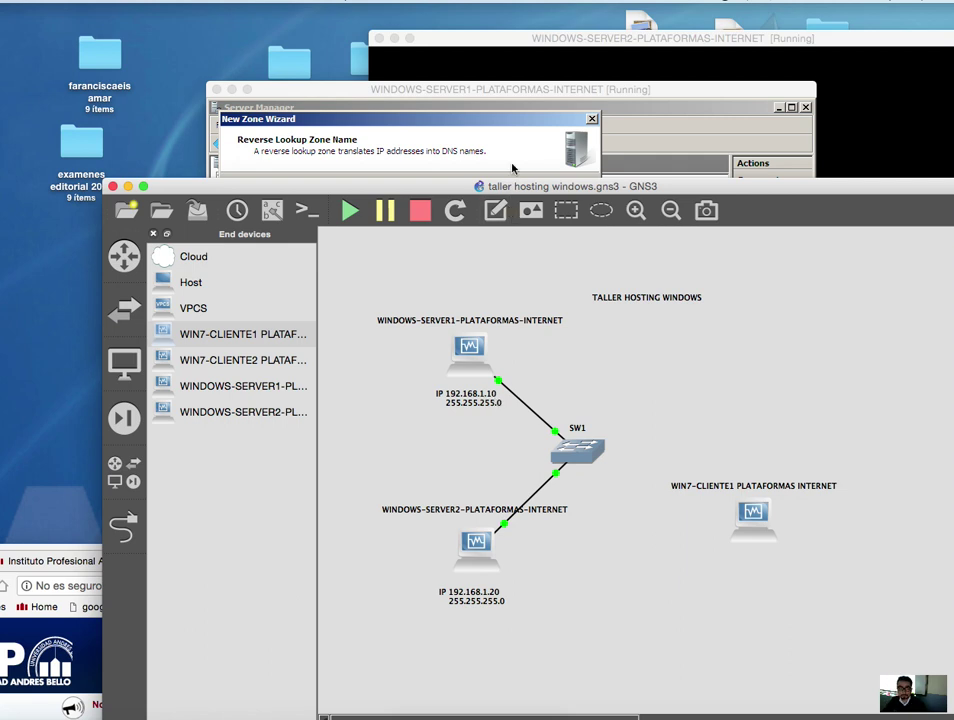
pyautogui.click(384, 127)
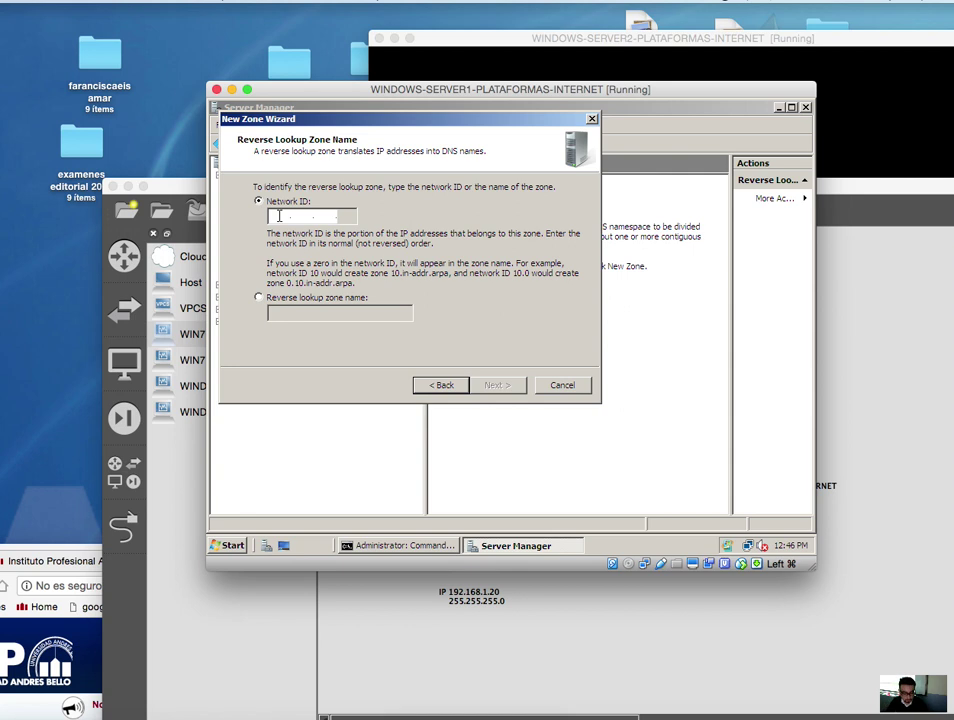
pyautogui.write('192 .168 .1 .')
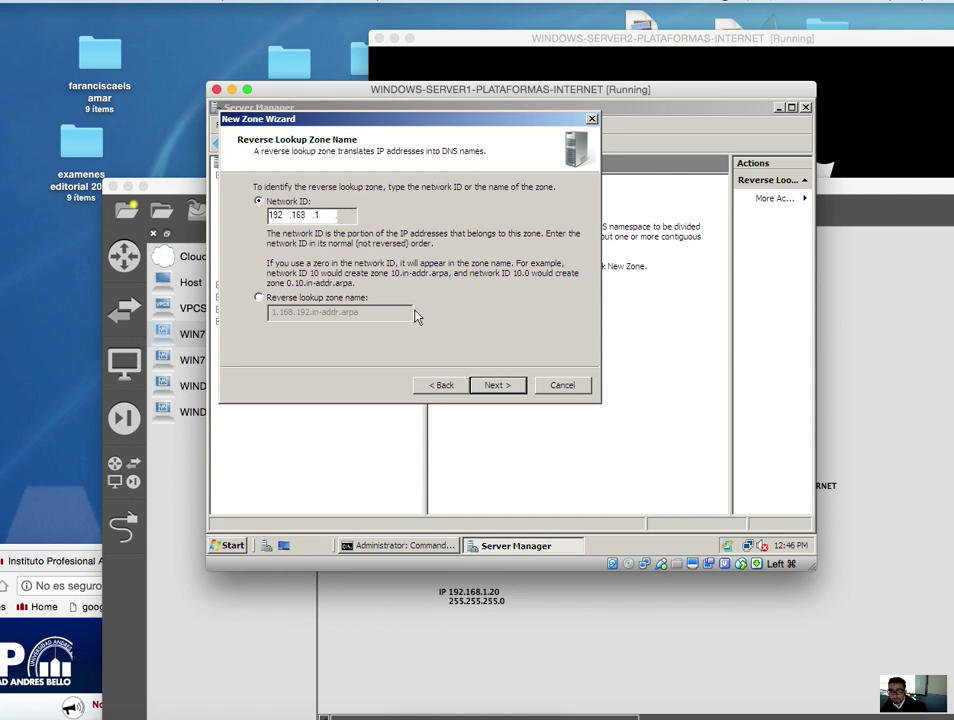
pyautogui.click(511, 386)
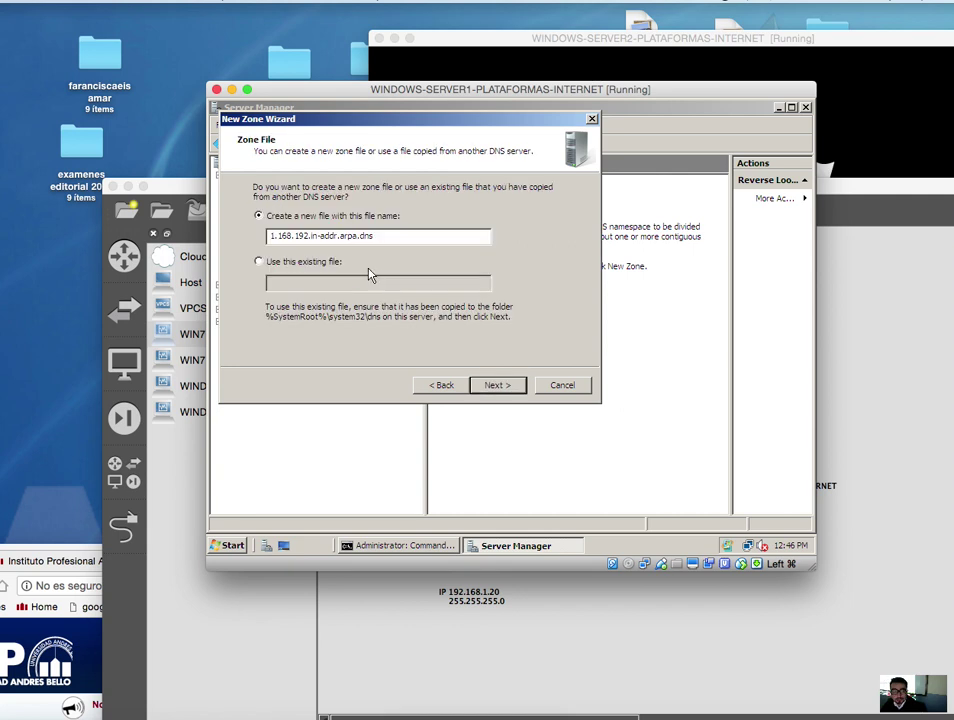
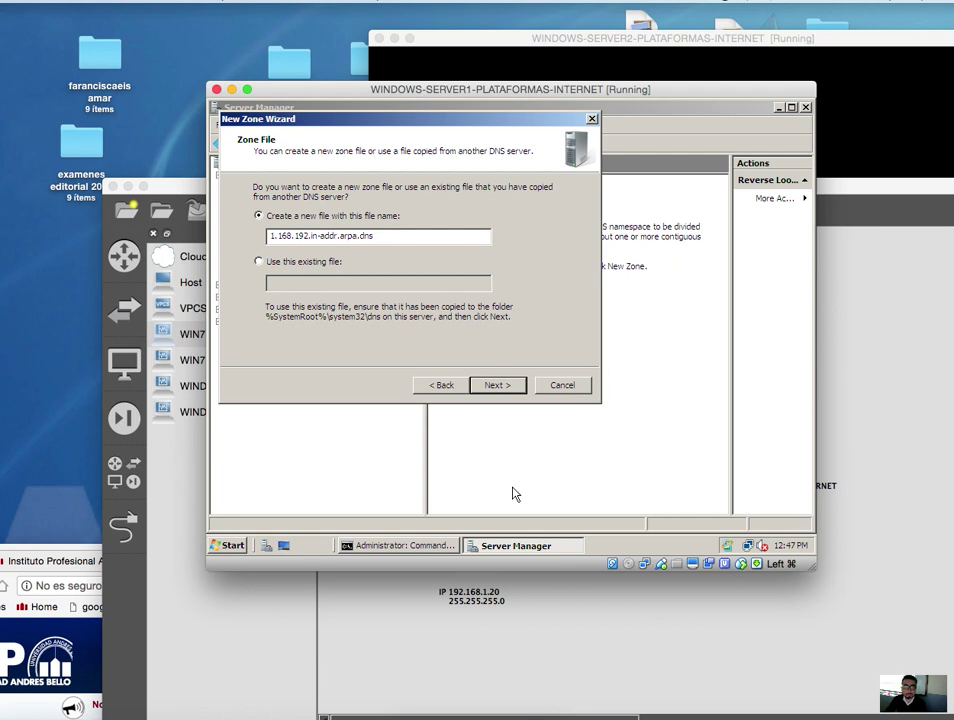
# - Finish the reverse zone 1.168.192.in-addr.arpa wizard with the default zone file and no dynamic updates
pyautogui.click(509, 385)
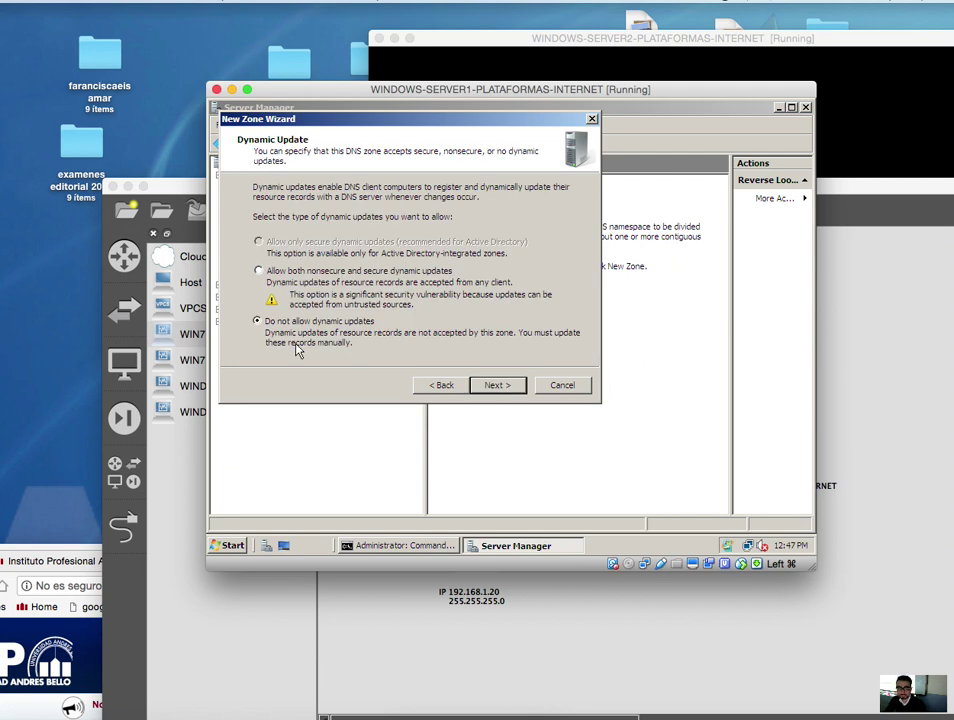
pyautogui.click(500, 387)
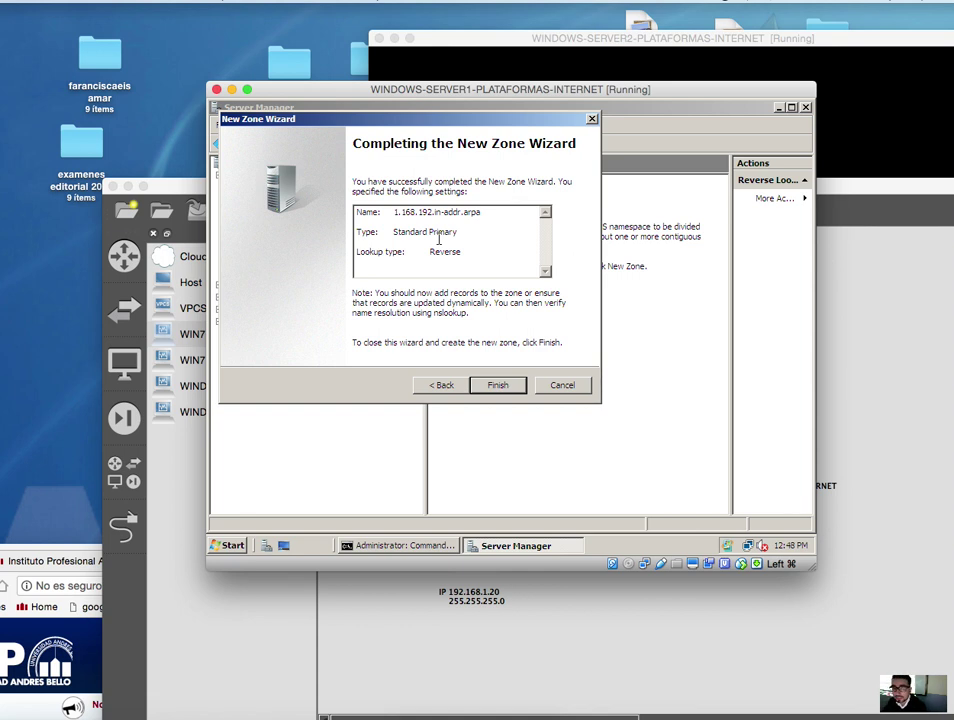
pyautogui.moveTo(464, 252); pyautogui.dragTo(430, 252)
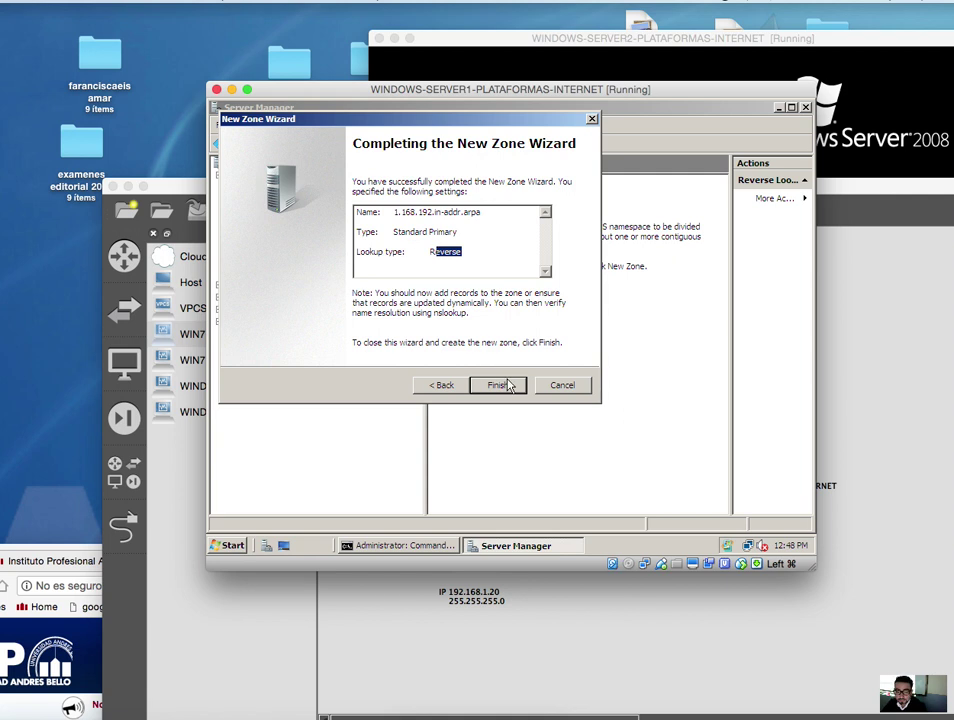
pyautogui.click(498, 385)
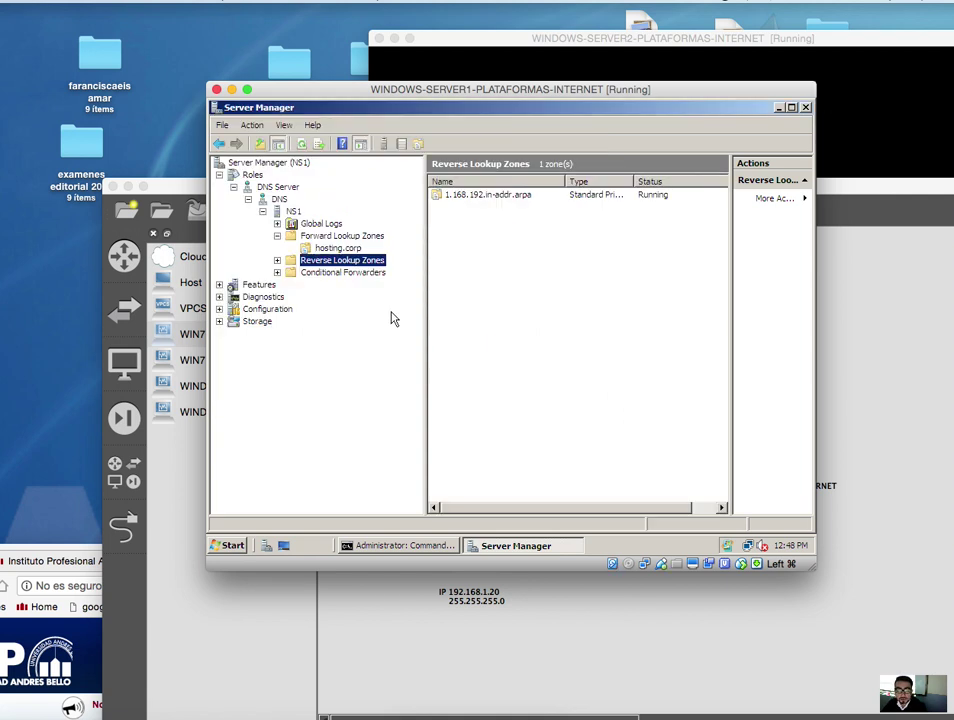
# - Open the 1.168.192.in-addr.arpa zone's records and start a new Pointer (PTR) record
pyautogui.click(278, 261)
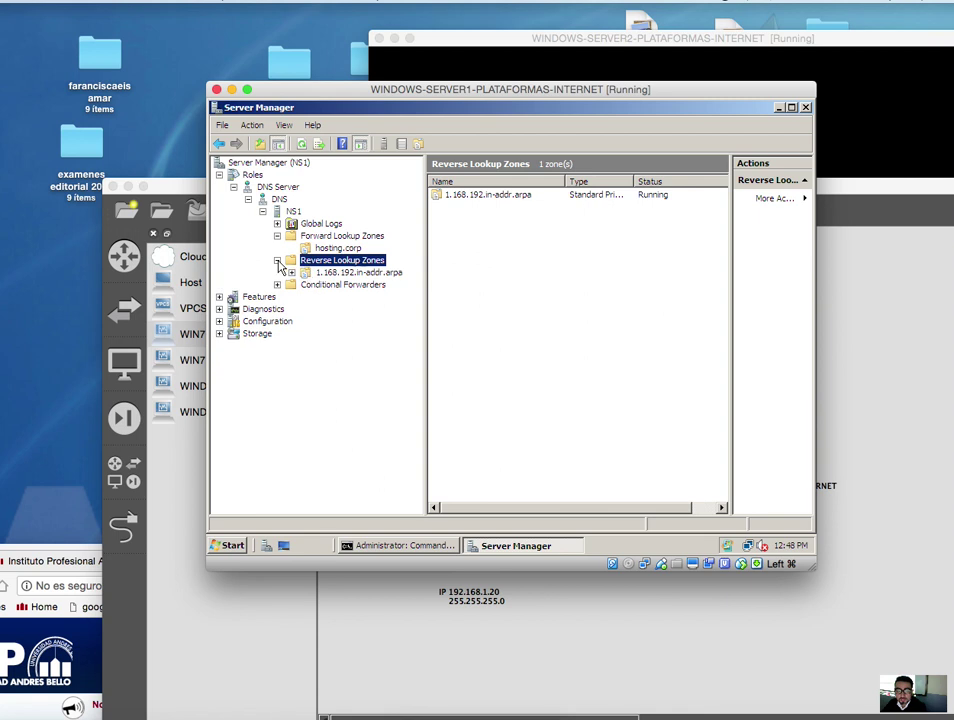
pyautogui.click(330, 272)
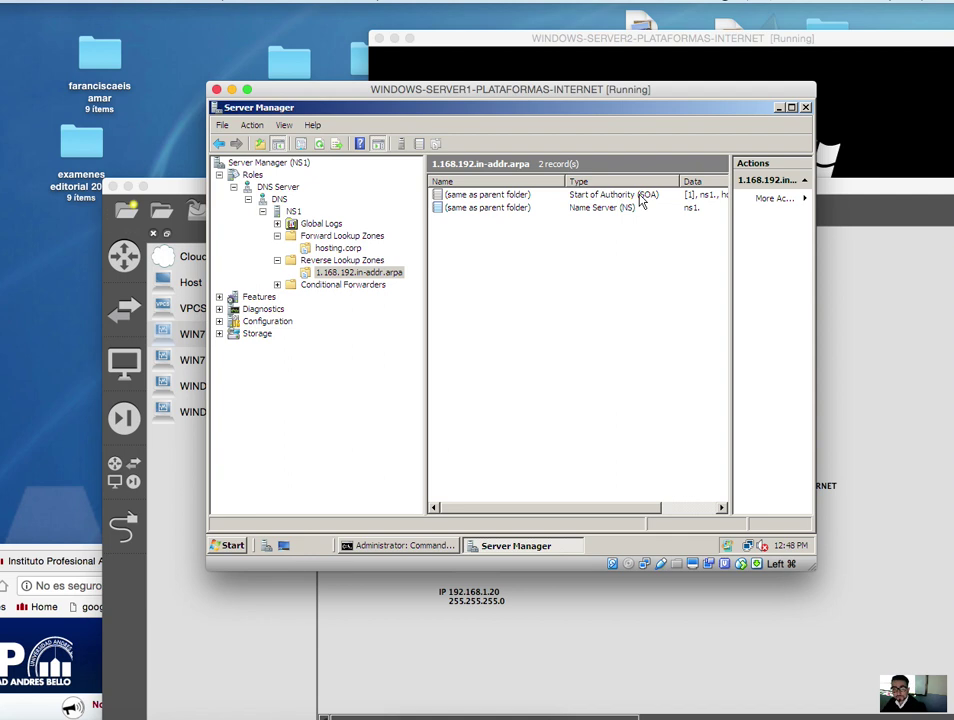
pyautogui.rightClick(567, 308)
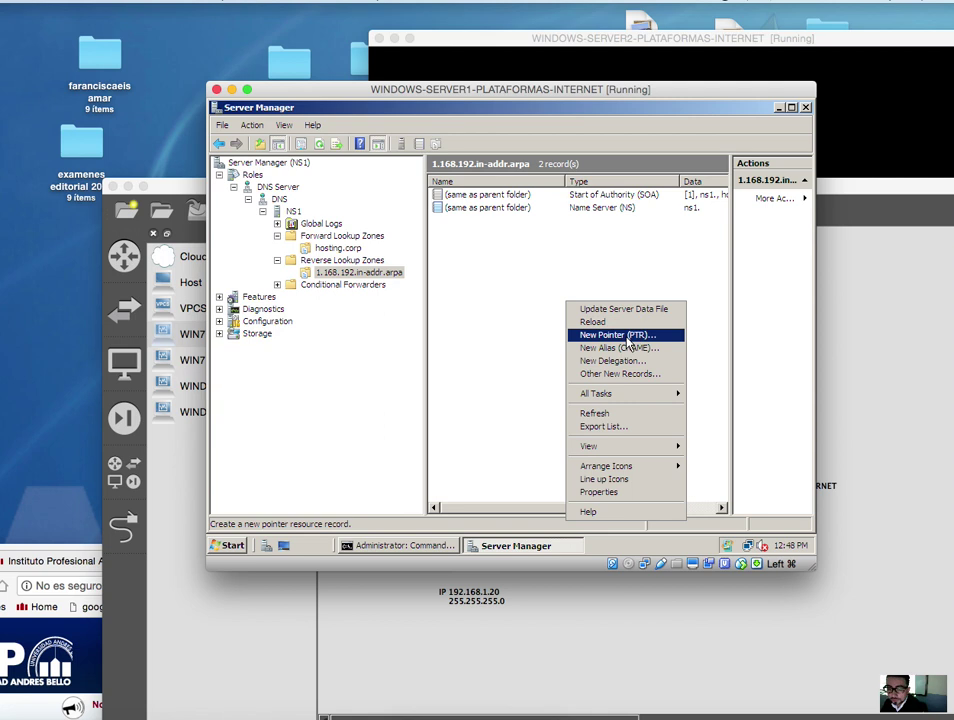
pyautogui.click(628, 338)
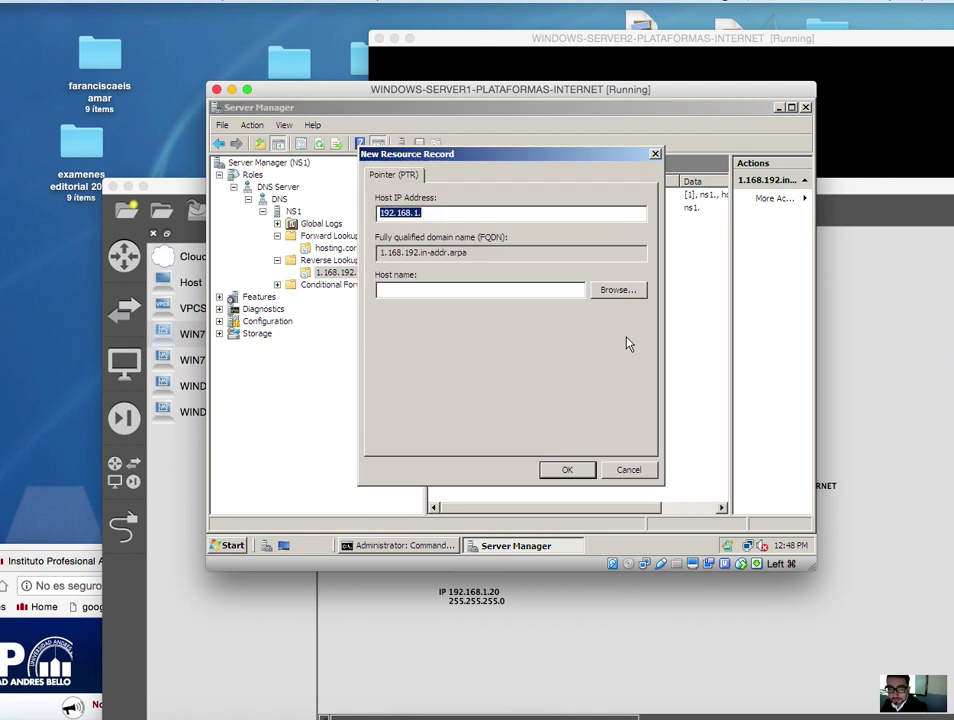
# - Save a PTR record mapping 192.168.1.10 to the ns1 host browsed from hosting.corp
pyautogui.click(466, 214)
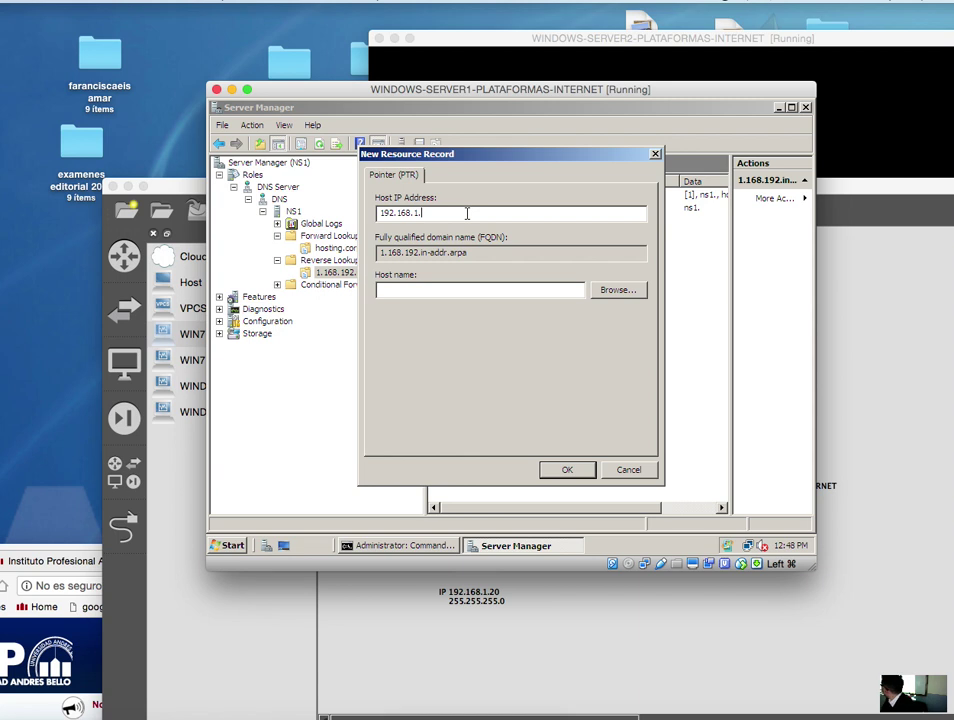
pyautogui.write('10')
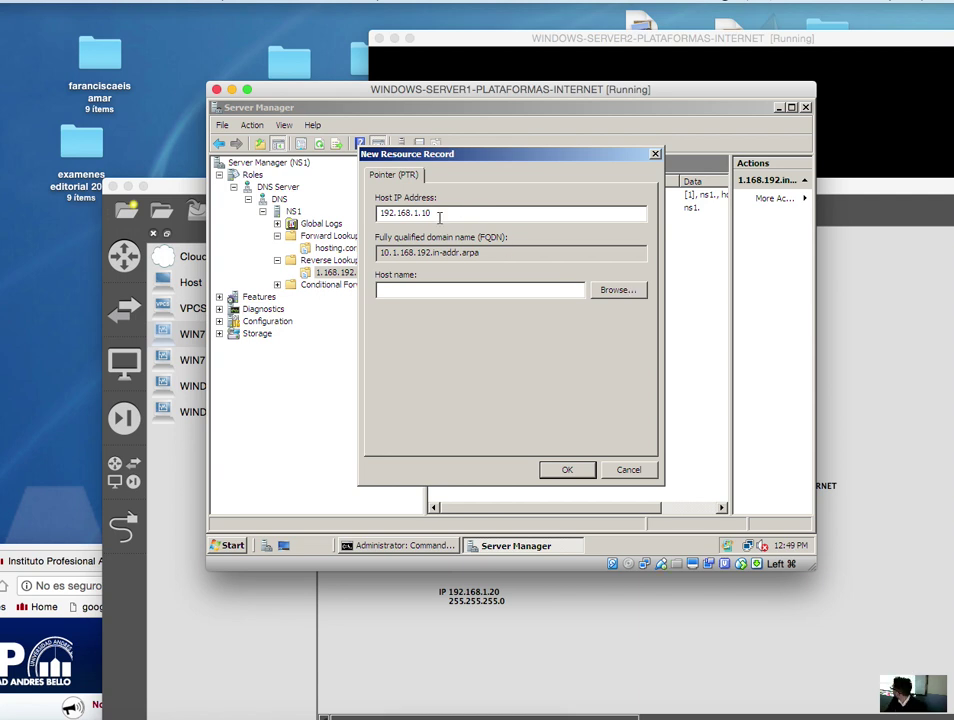
pyautogui.click(611, 290)
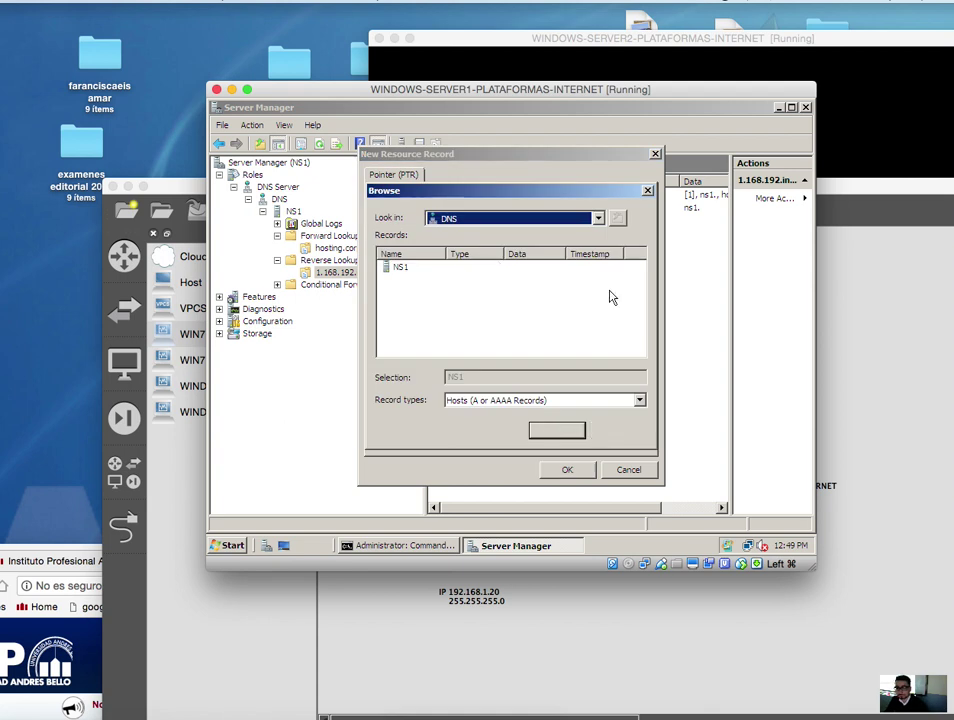
pyautogui.doubleClick(400, 268)
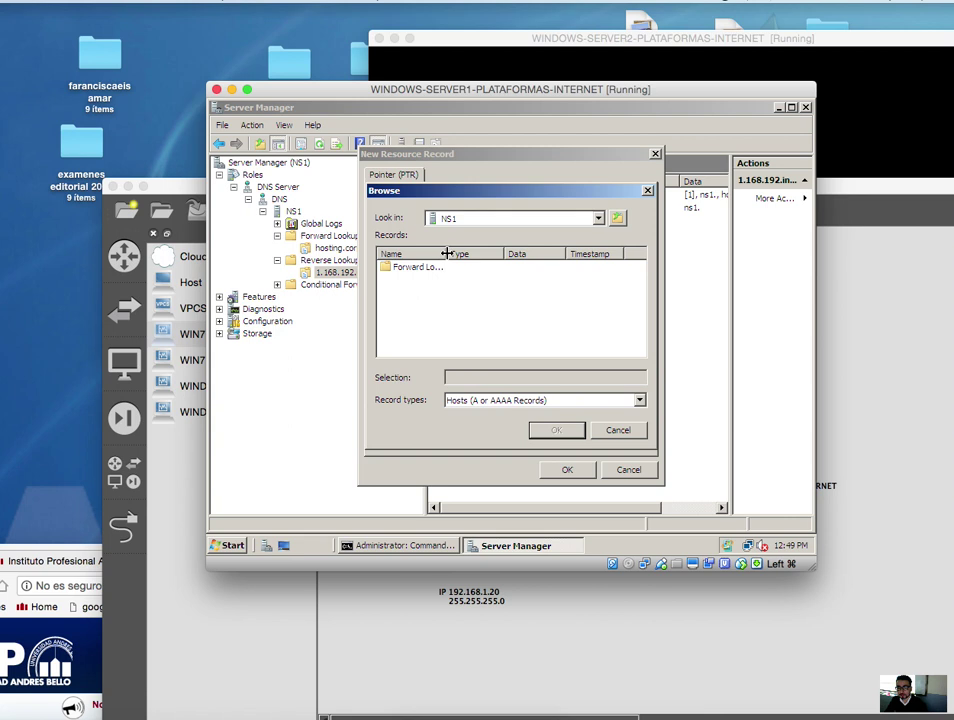
pyautogui.doubleClick(408, 270)
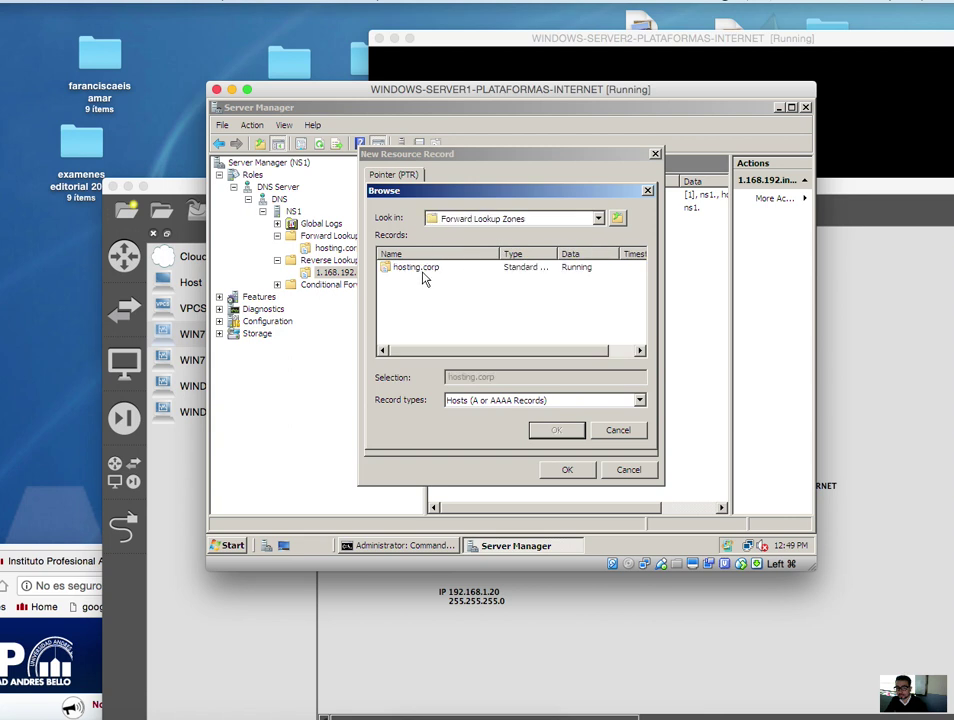
pyautogui.doubleClick(408, 270)
pyautogui.click(400, 270)
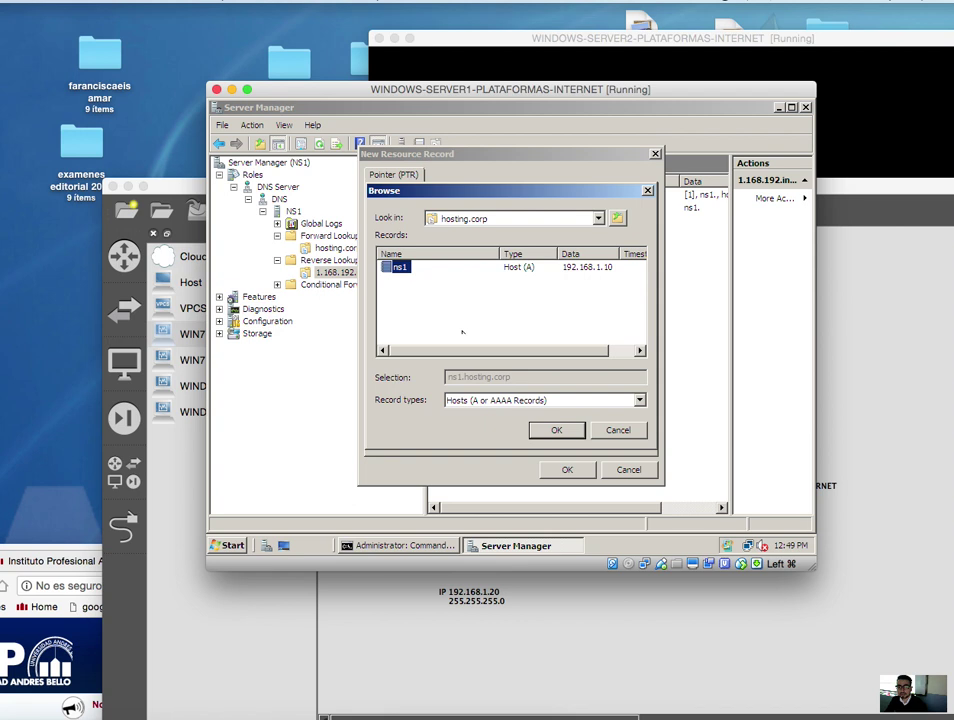
pyautogui.click(550, 430)
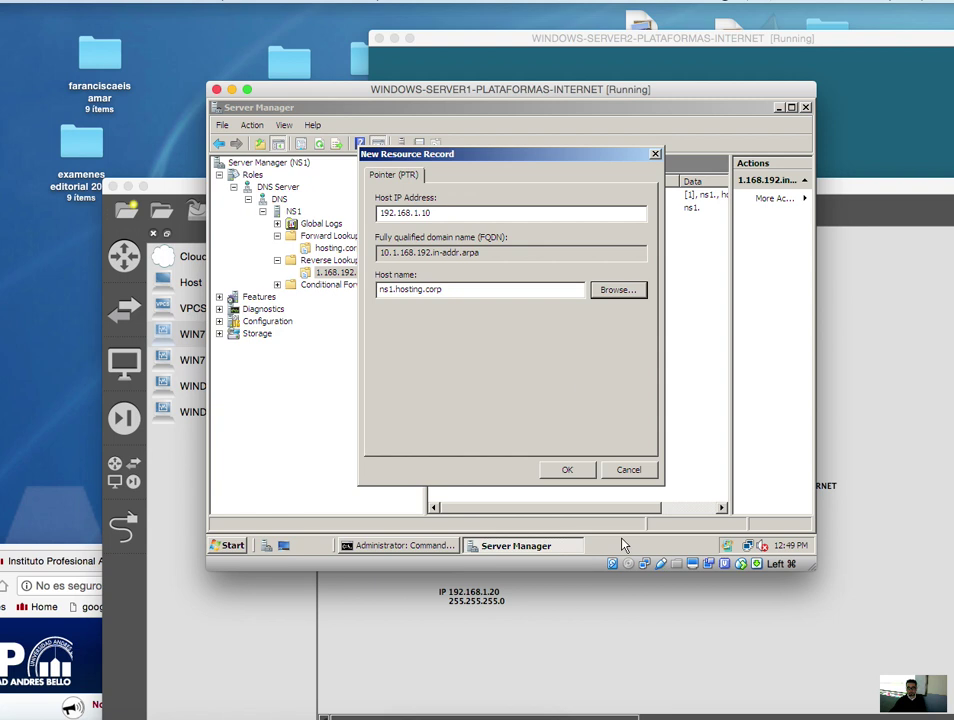
pyautogui.click(567, 472)
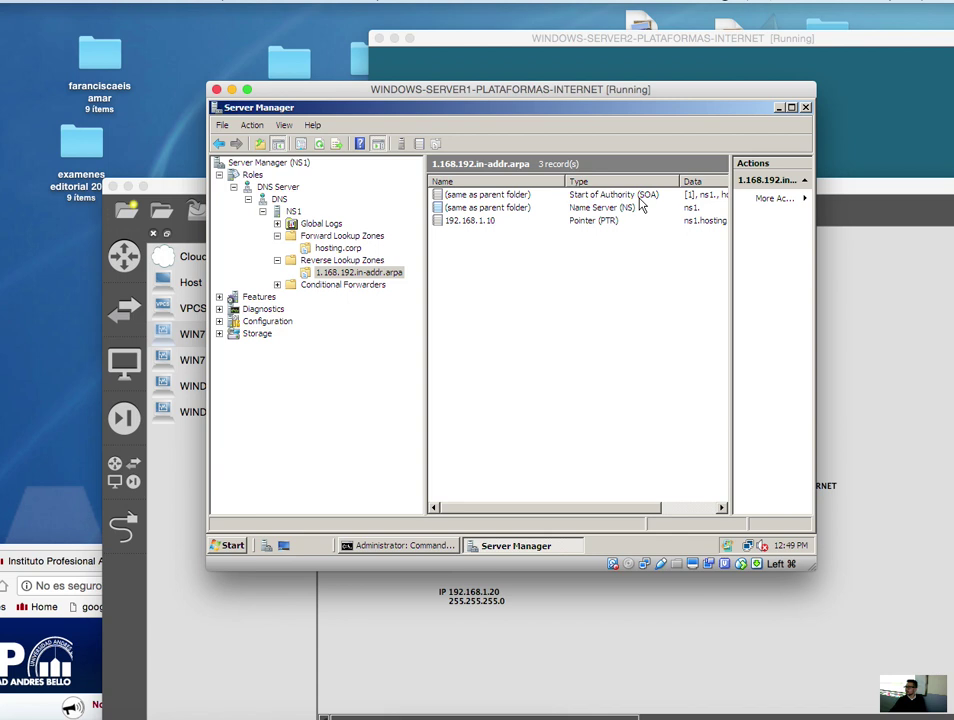
# - In the reverse zone's SOA properties, set the refresh interval to 1 minute and apply
pyautogui.click(415, 712)
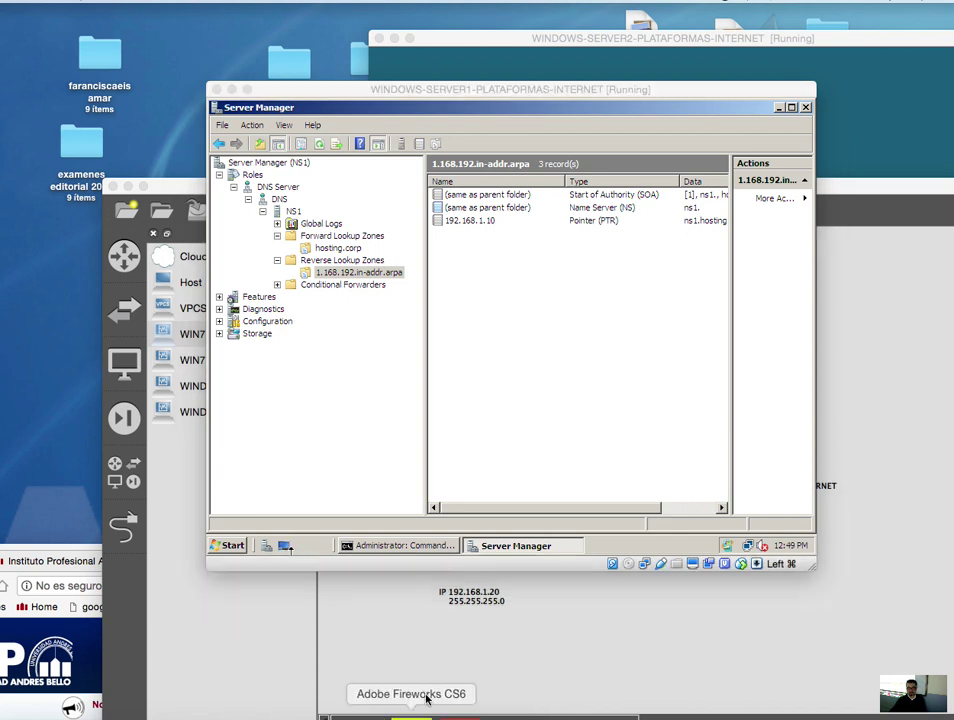
pyautogui.click(628, 196)
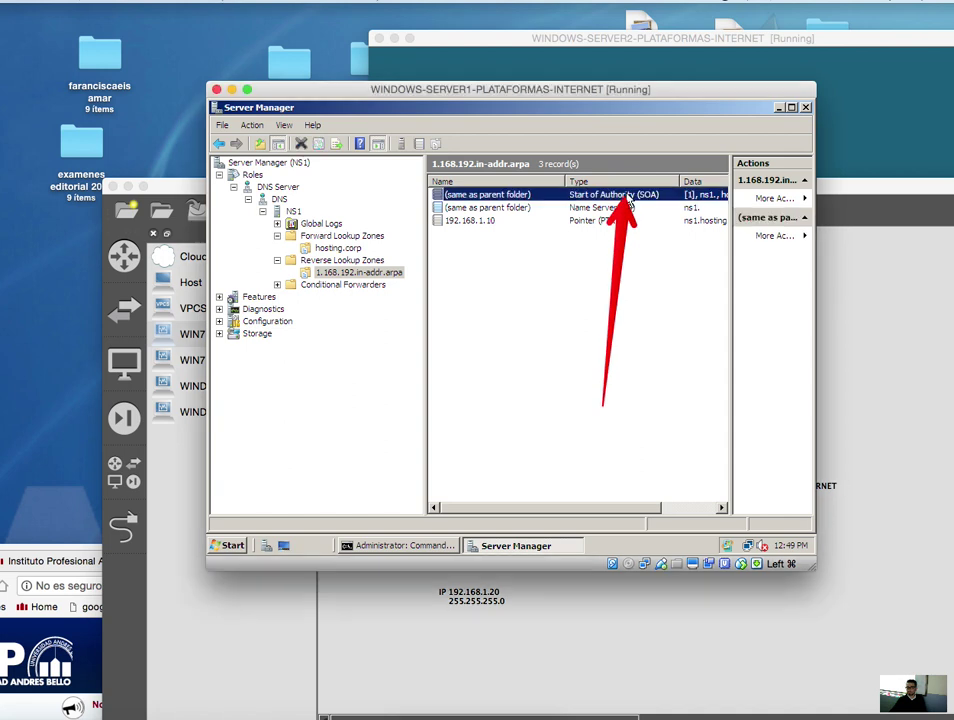
pyautogui.rightClick(633, 196)
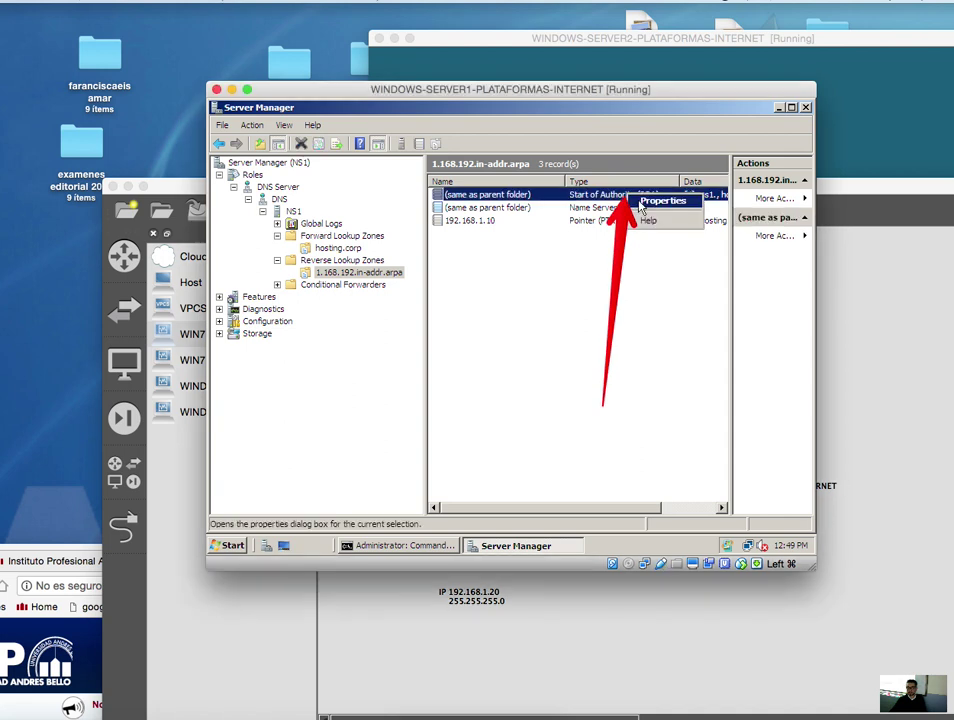
pyautogui.click(643, 203)
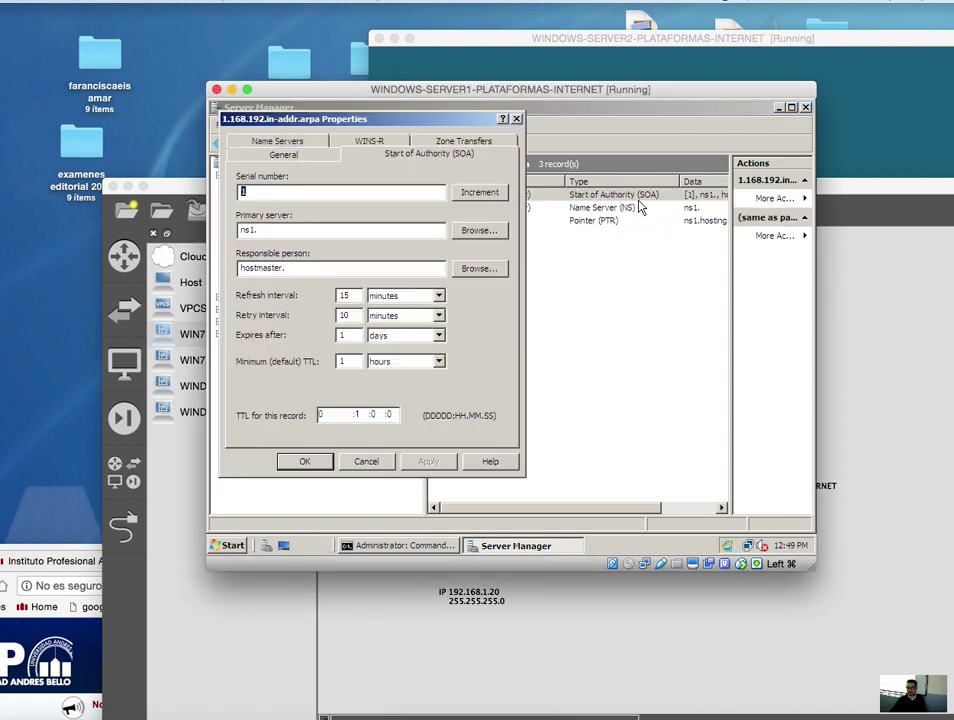
pyautogui.click(360, 295)
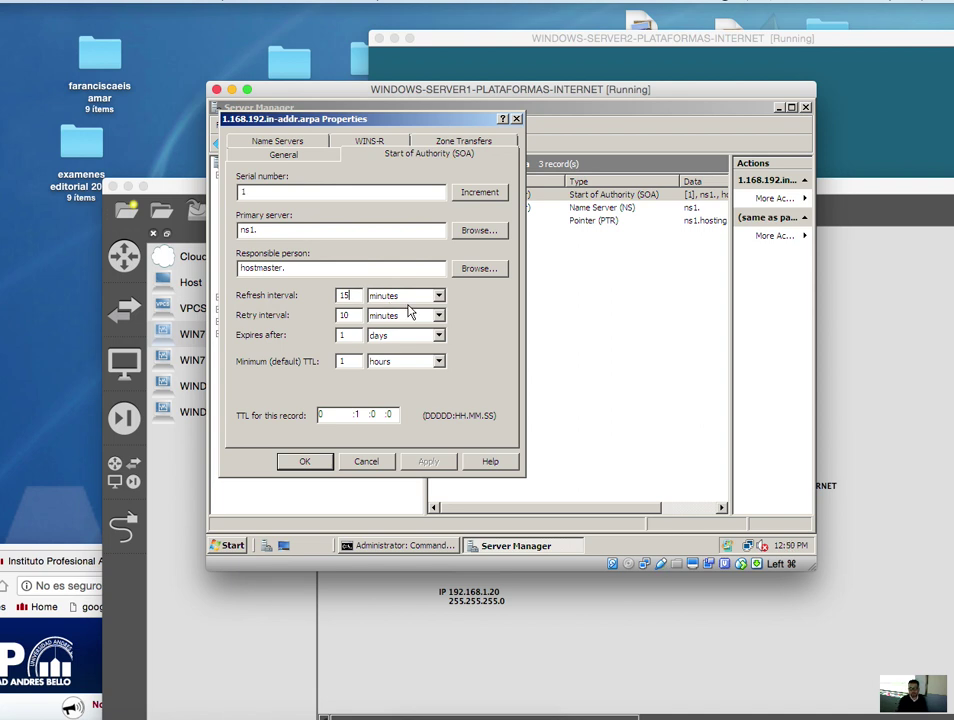
pyautogui.press('BackSpace')
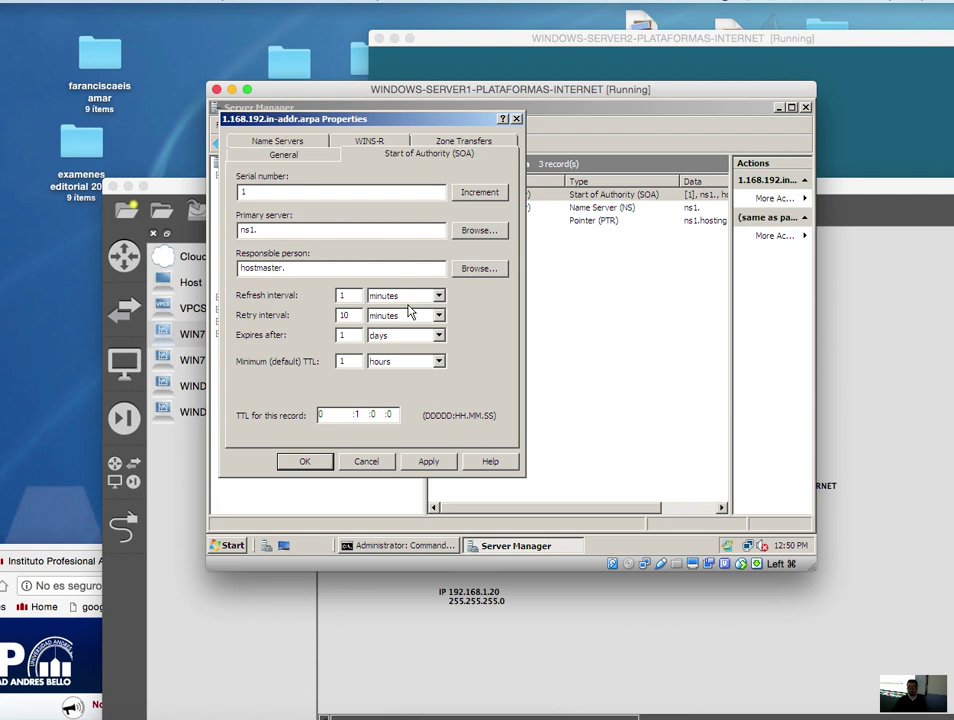
pyautogui.click(432, 472)
# - Set the SOA primary server to ns1.hosting.corp, apply, and view the Name Servers list
pyautogui.click(477, 231)
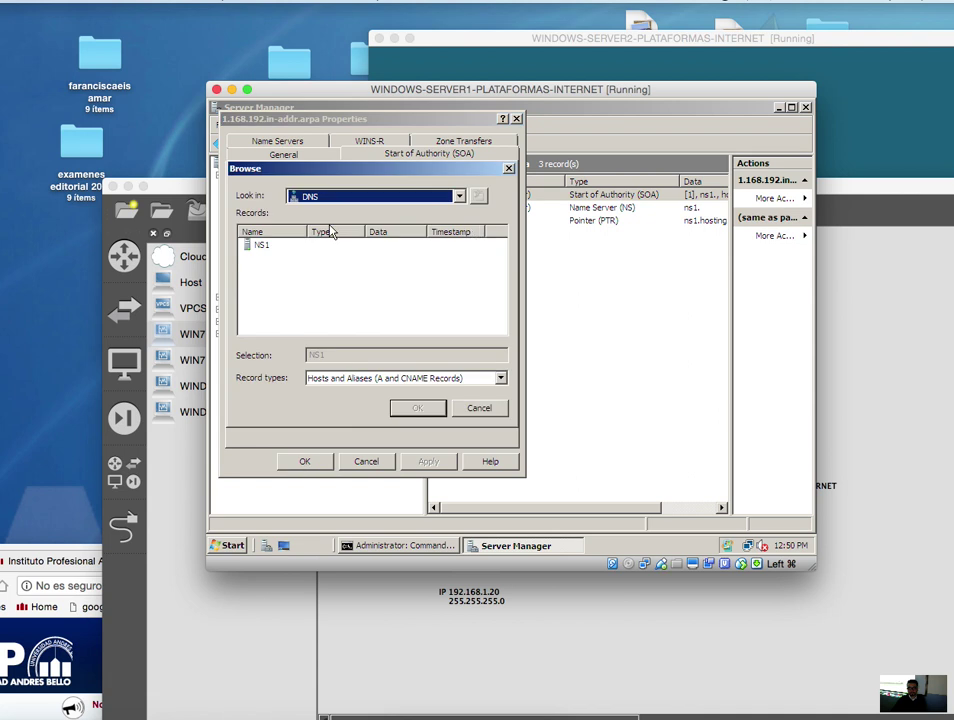
pyautogui.doubleClick(266, 247)
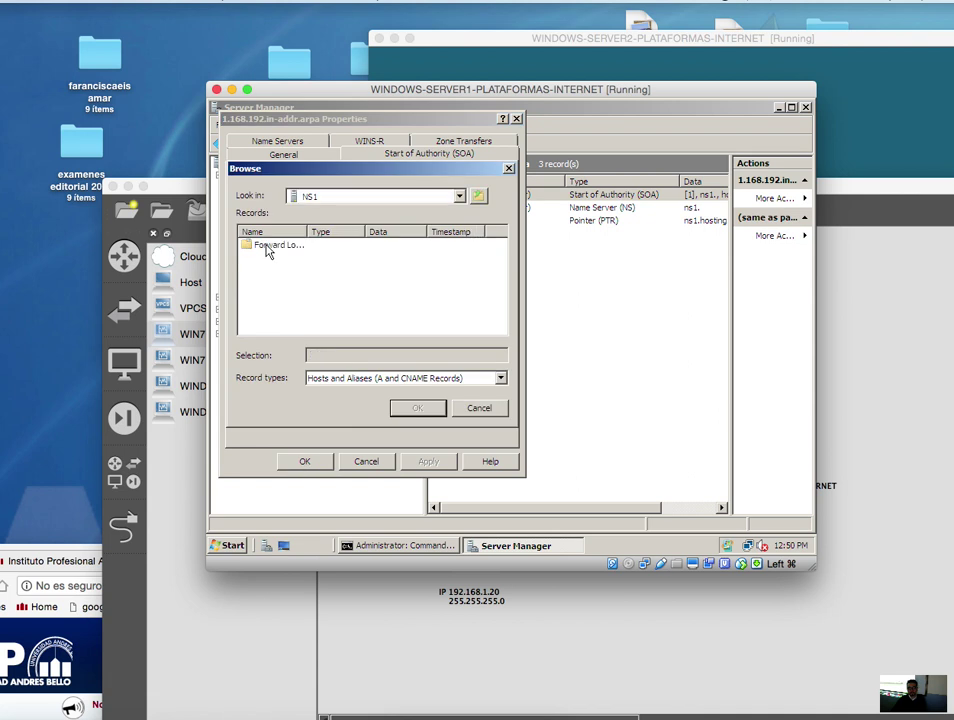
pyautogui.doubleClick(267, 247)
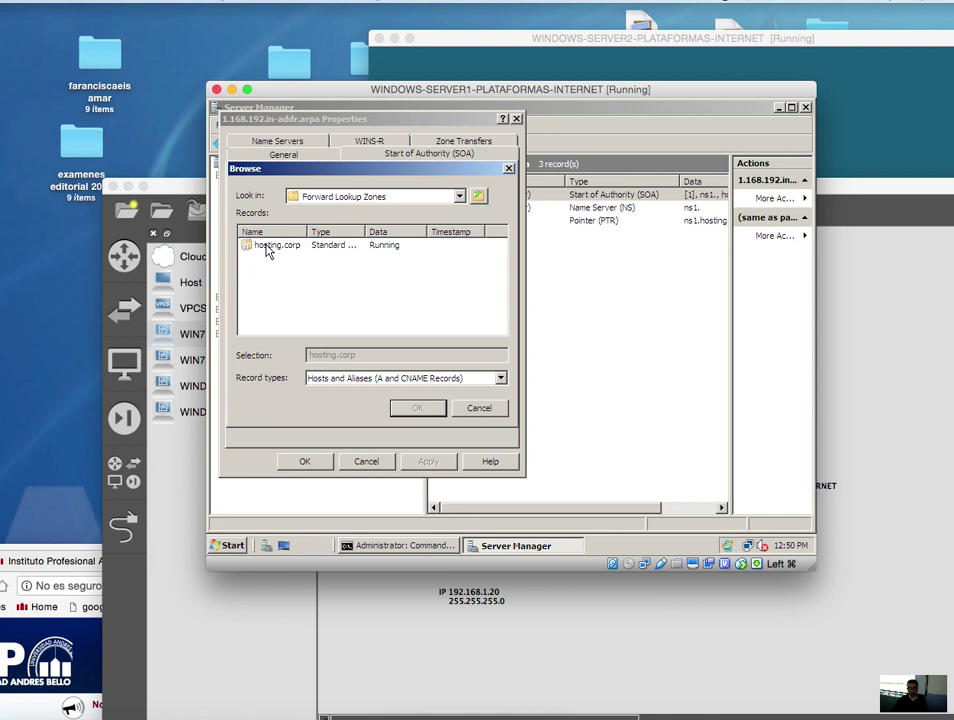
pyautogui.doubleClick(267, 247)
pyautogui.click(264, 249)
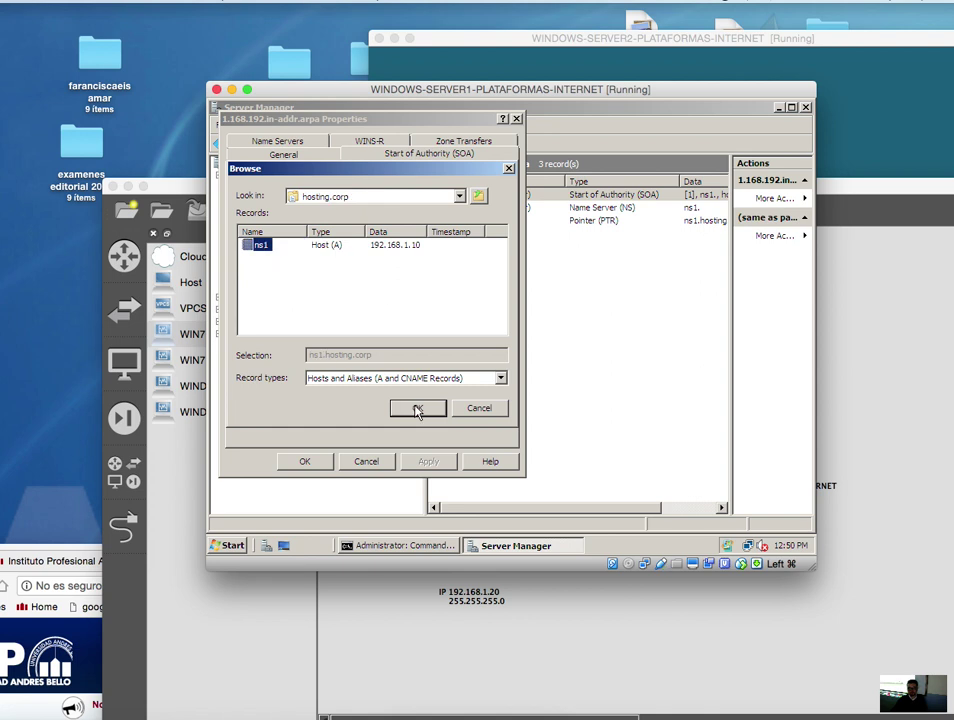
pyautogui.click(417, 408)
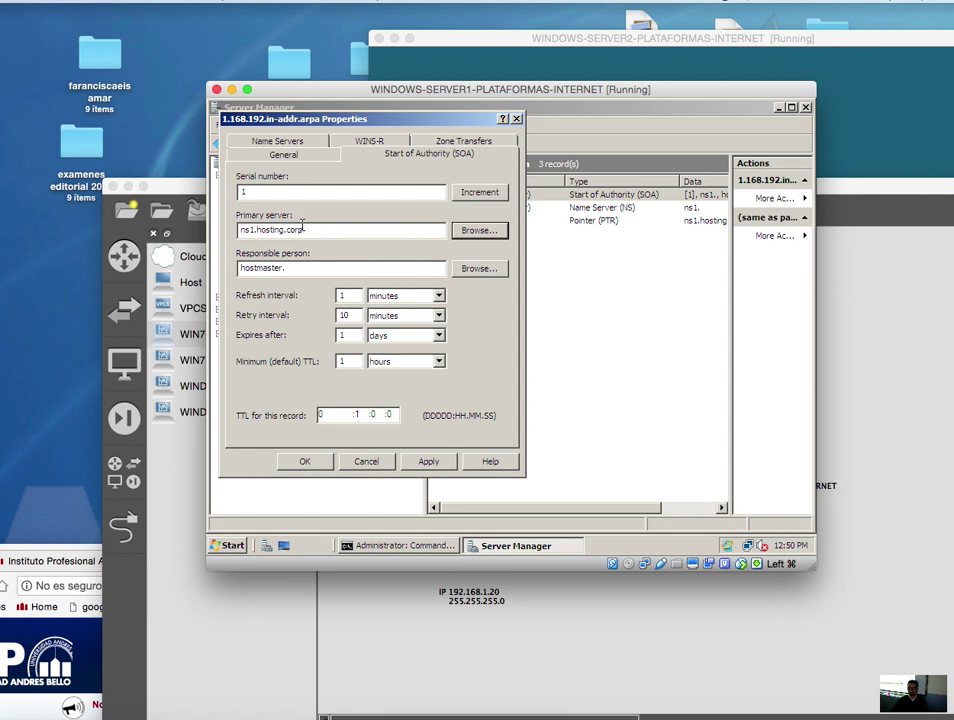
pyautogui.click(430, 461)
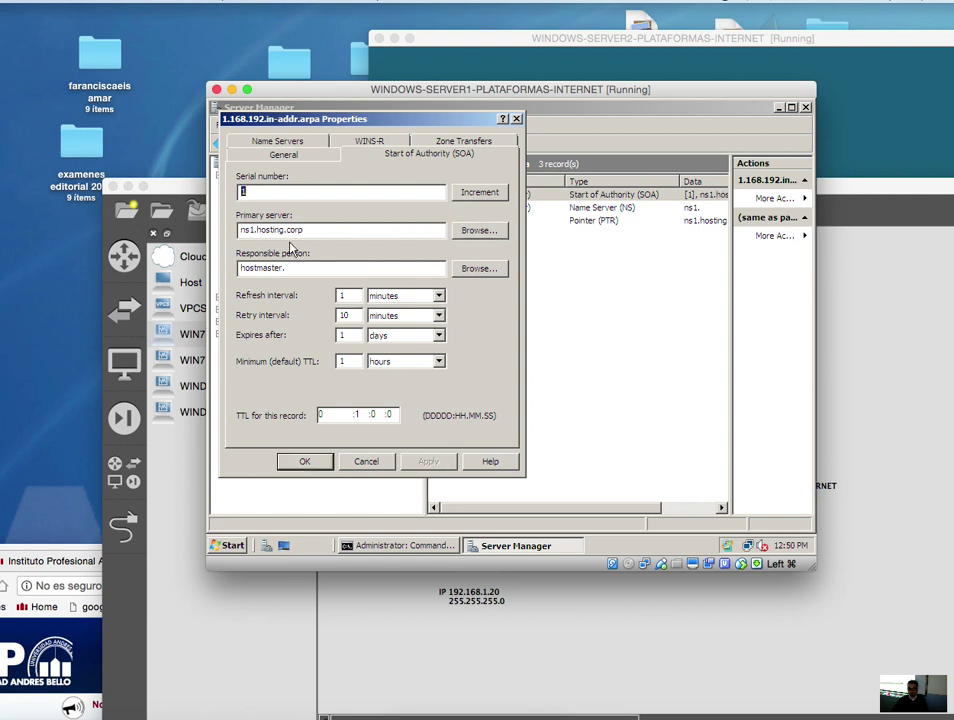
pyautogui.click(303, 142)
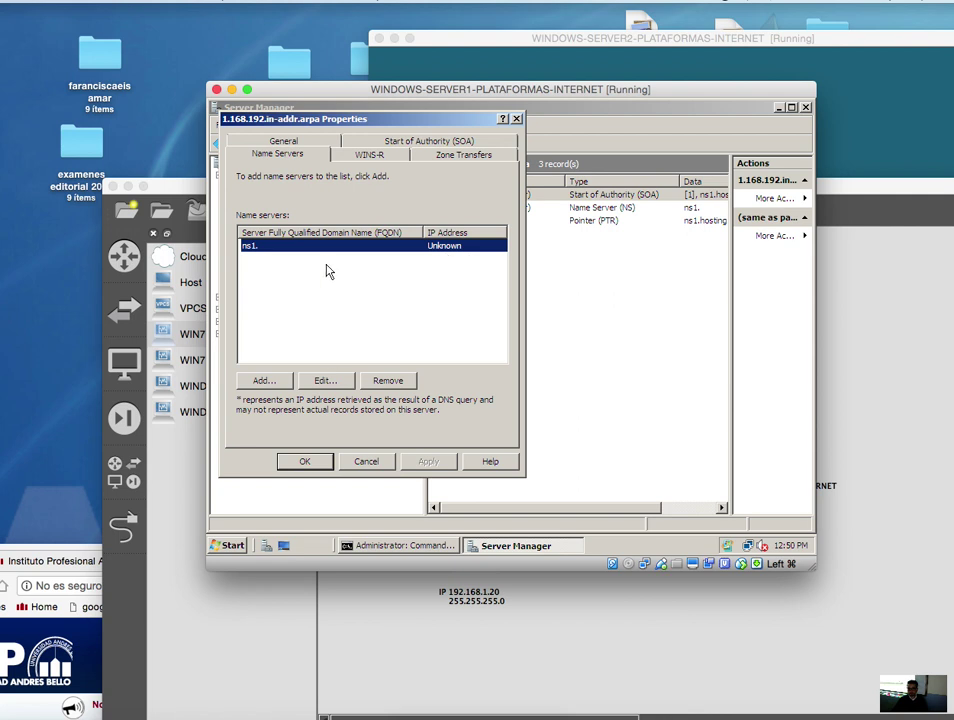
# - Edit the ns1 name server entry to resolve its IP address 192.168.1.10
pyautogui.click(339, 381)
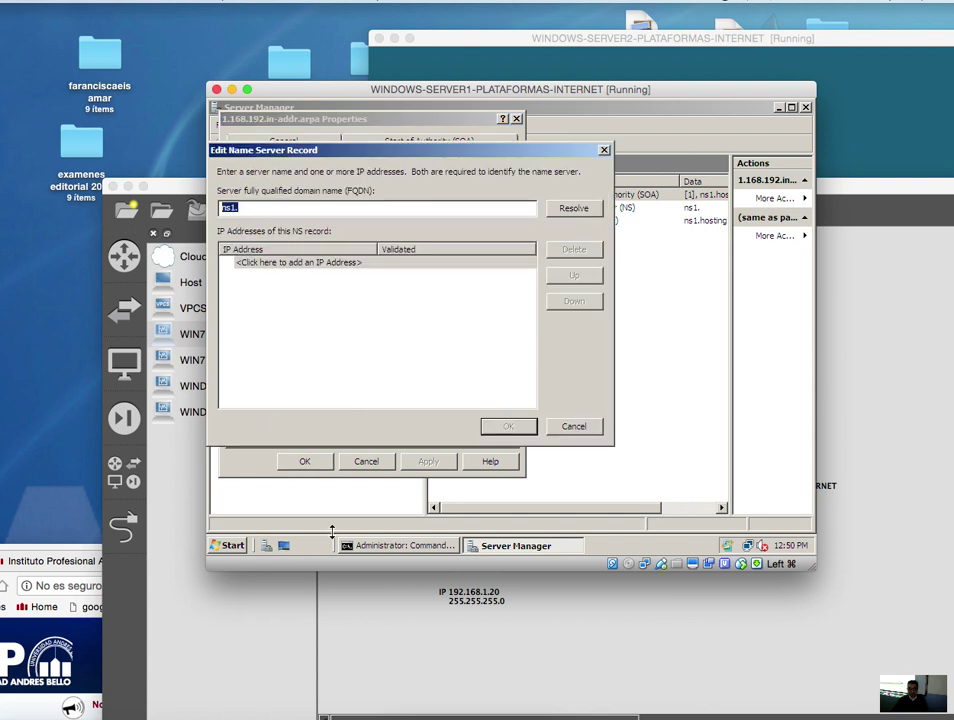
pyautogui.moveTo(458, 526)
pyautogui.mouseDown()
pyautogui.moveTo(543, 160)
pyautogui.moveTo(575, 187)
pyautogui.moveTo(575, 213)
pyautogui.mouseUp()
pyautogui.click(575, 209)
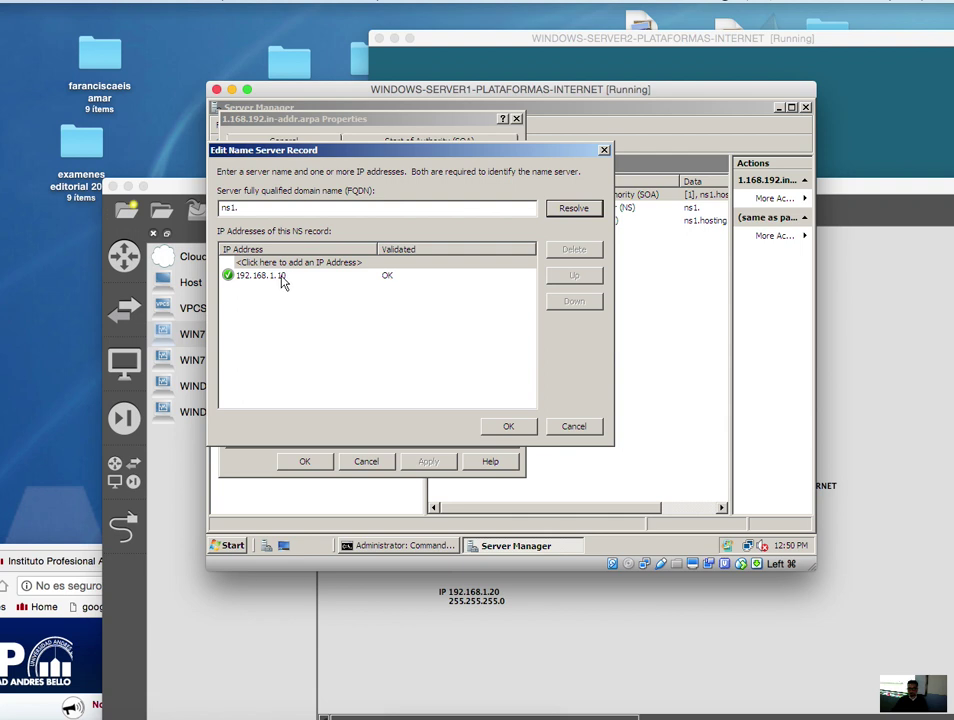
pyautogui.click(282, 279)
pyautogui.click(508, 426)
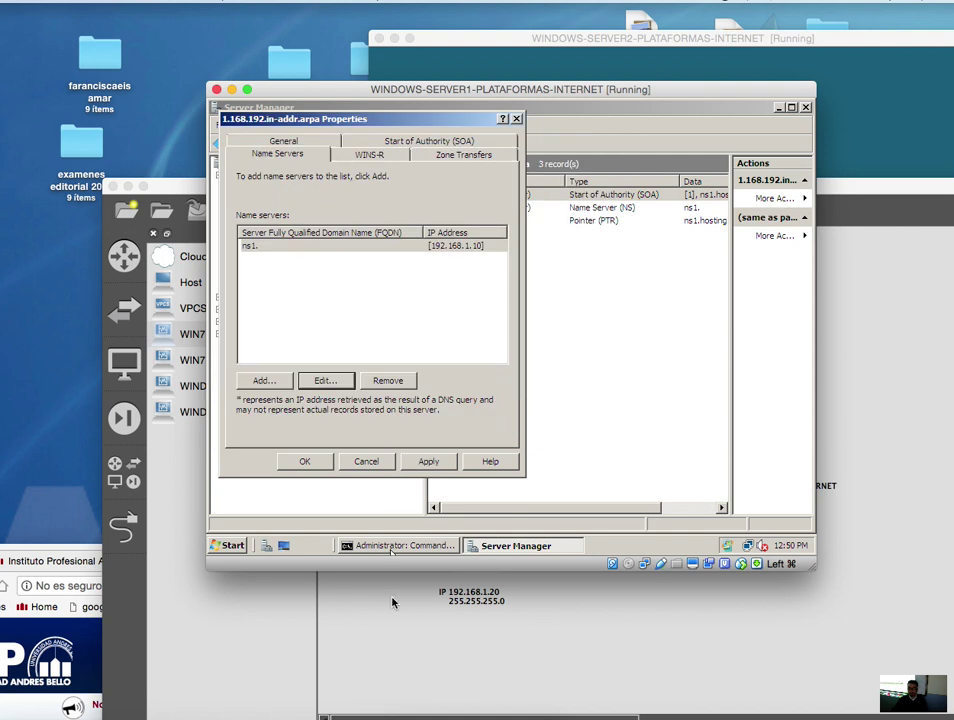
# - Apply the name-server settings, close the zone properties, and refresh the reverse zone's records
pyautogui.moveTo(234, 222)
pyautogui.mouseDown()
pyautogui.moveTo(434, 270)
pyautogui.moveTo(514, 275)
pyautogui.mouseUp()
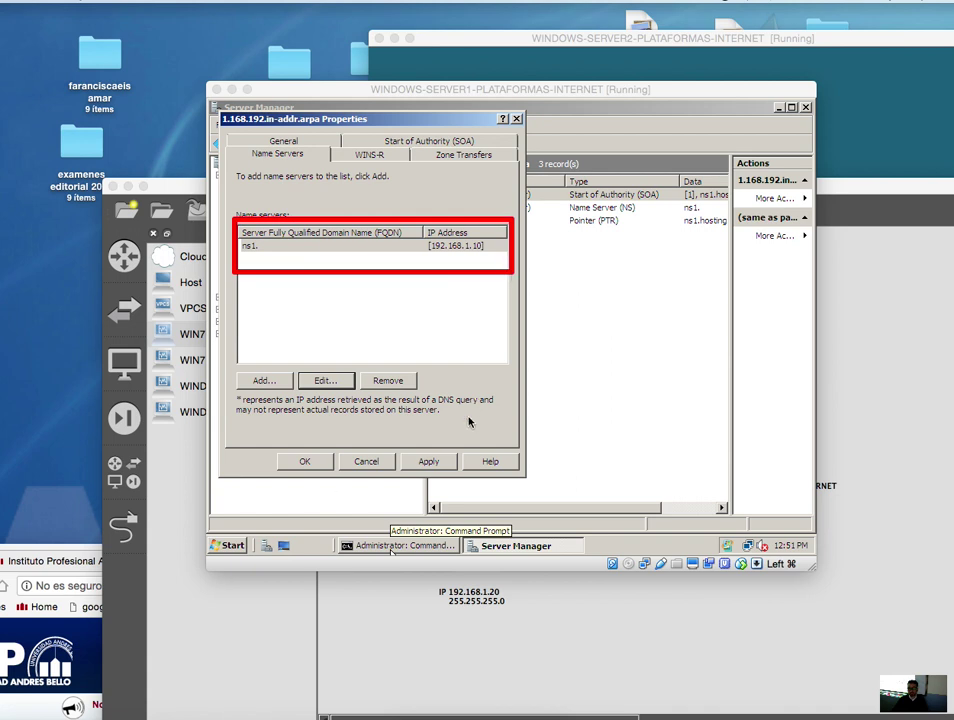
pyautogui.click(443, 462)
pyautogui.click(305, 461)
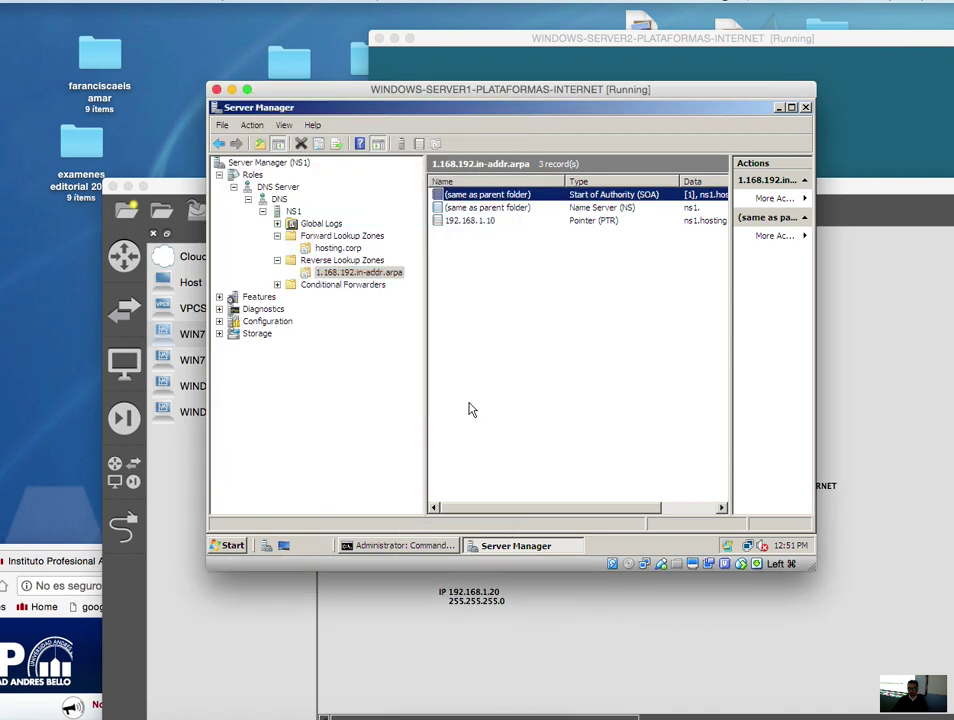
pyautogui.rightClick(497, 380)
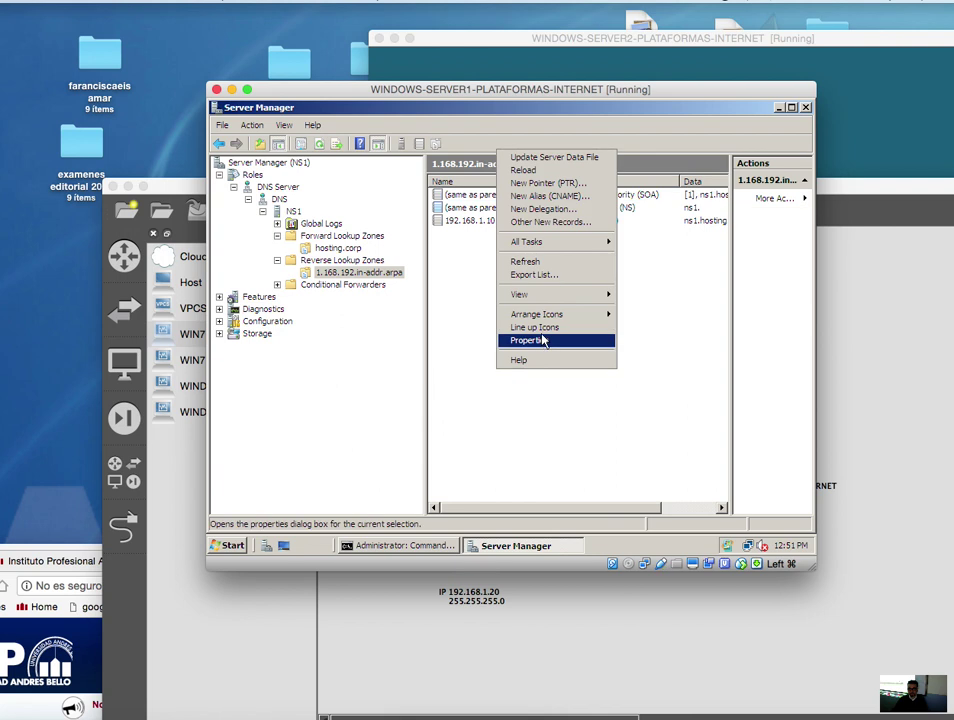
pyautogui.click(540, 263)
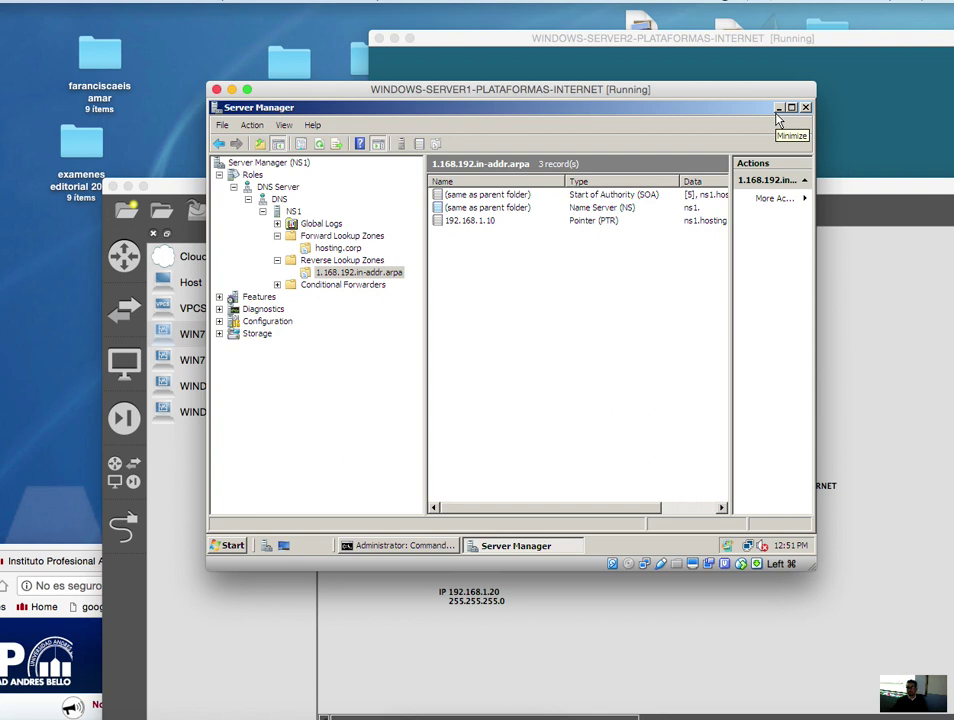
# - Bring the GNS3 hosting topology to the front, then move the server window back
pyautogui.moveTo(737, 99); pyautogui.dragTo(363, 271)
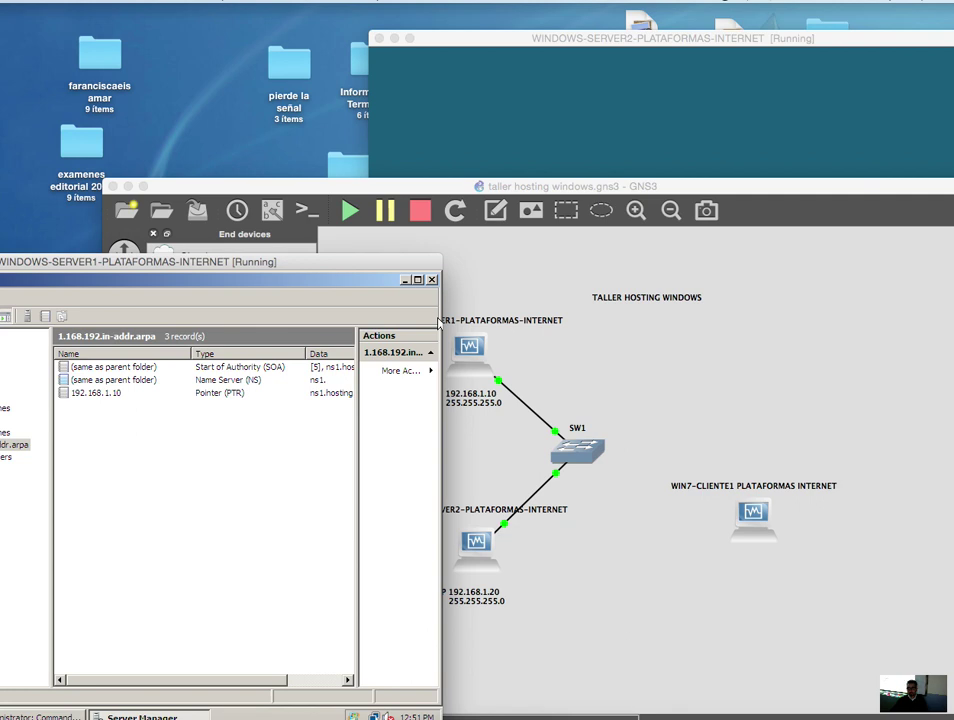
pyautogui.click(440, 320)
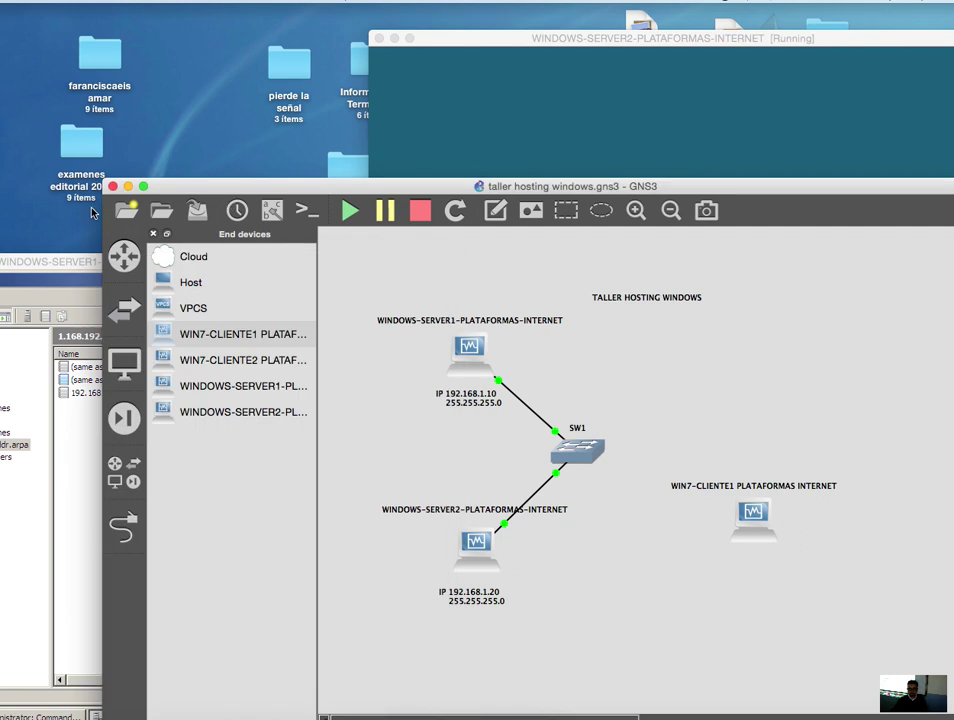
pyautogui.moveTo(42, 205); pyautogui.dragTo(351, 137)
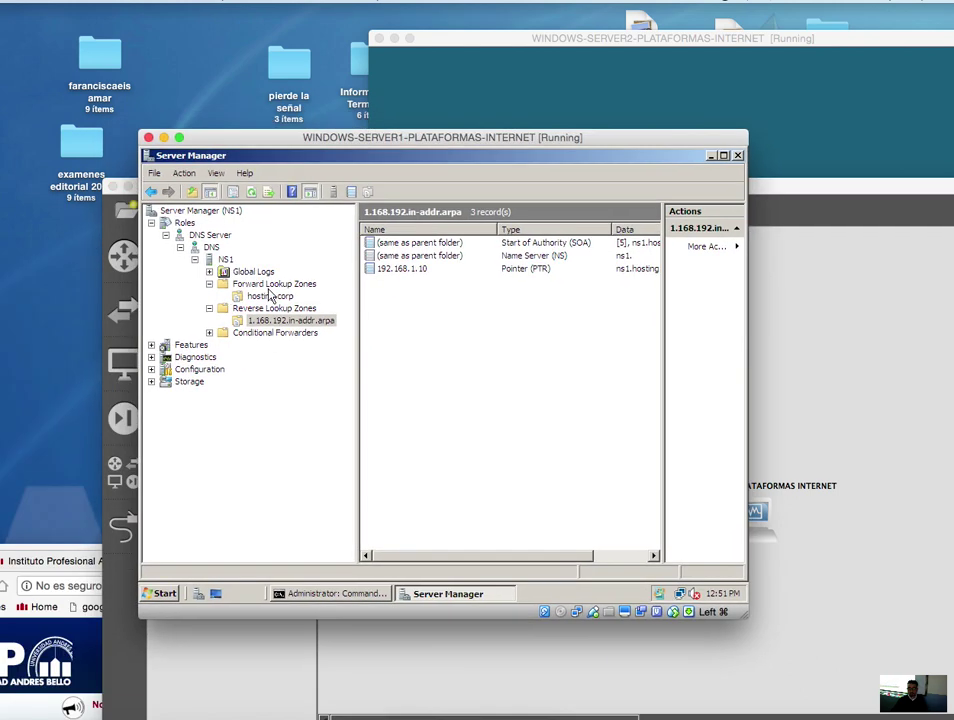
# - Collapse Reverse Lookup Zones and list Forward Lookup Zones, which holds only hosting.corp
pyautogui.click(240, 284)
pyautogui.click(268, 296)
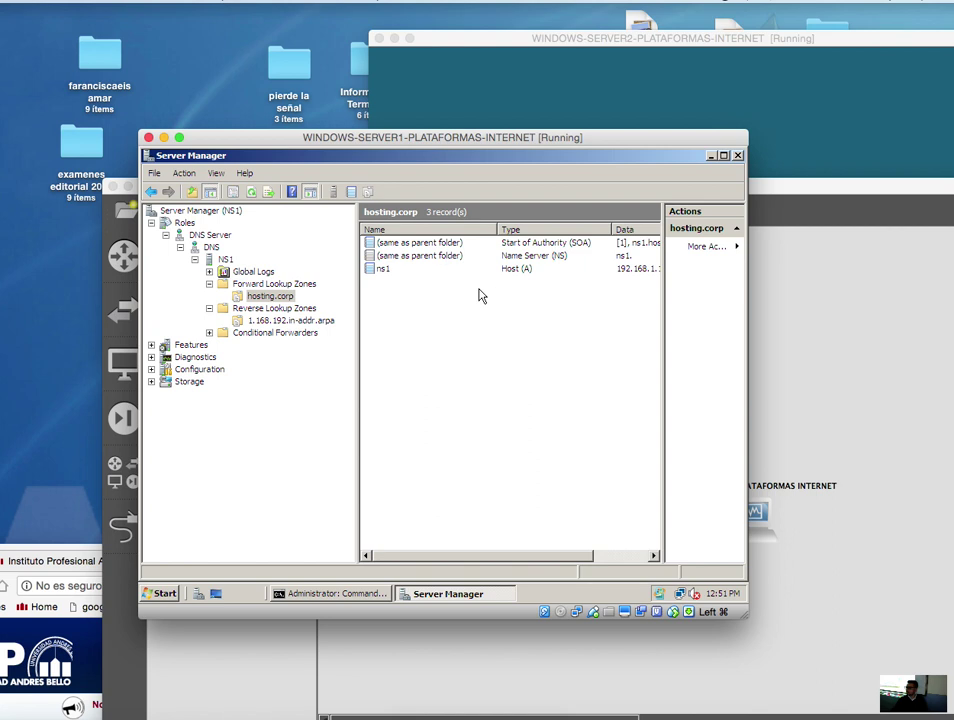
pyautogui.click(209, 309)
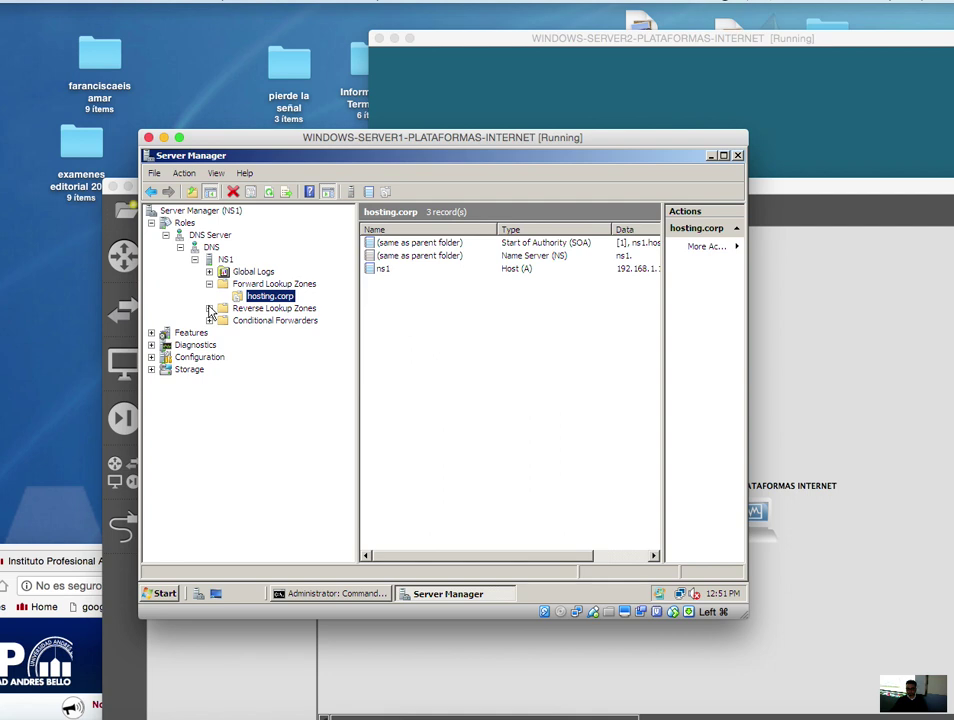
pyautogui.click(670, 485)
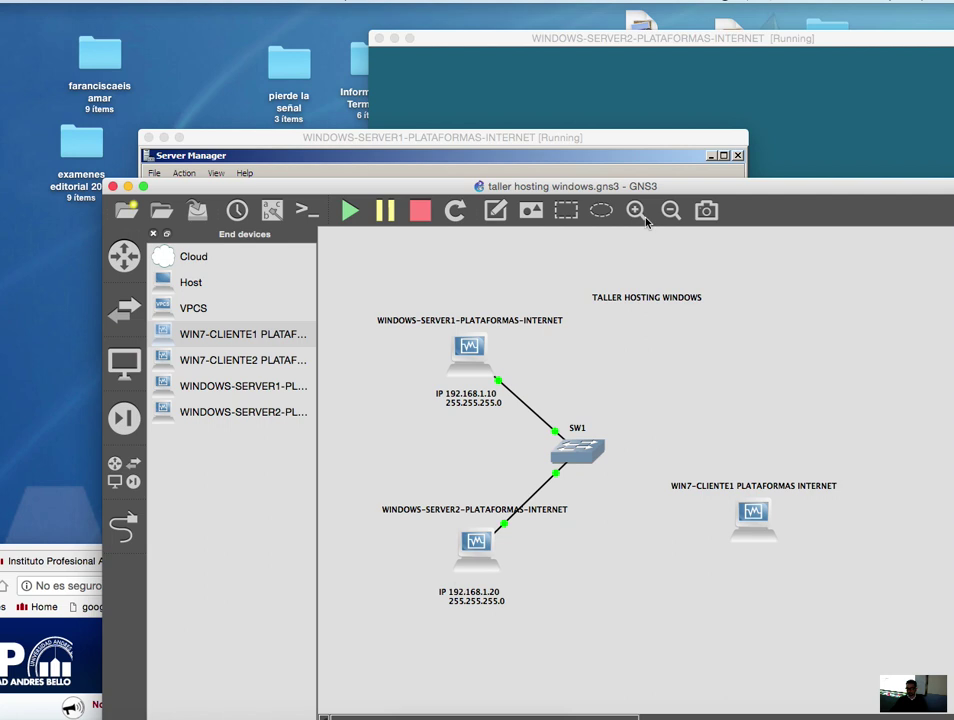
pyautogui.click(601, 153)
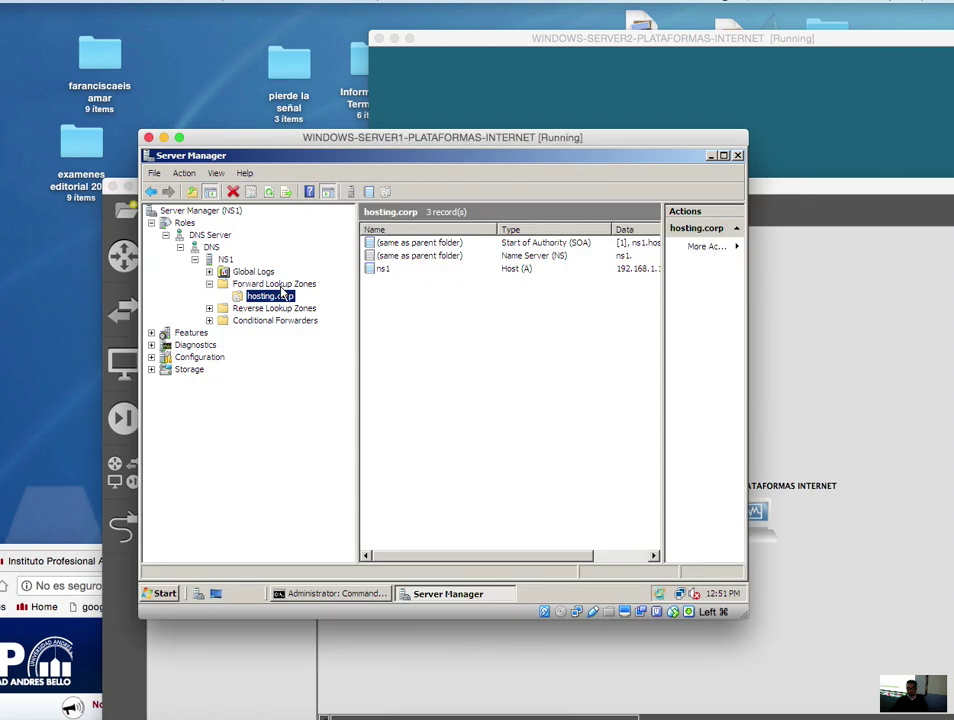
pyautogui.click(272, 285)
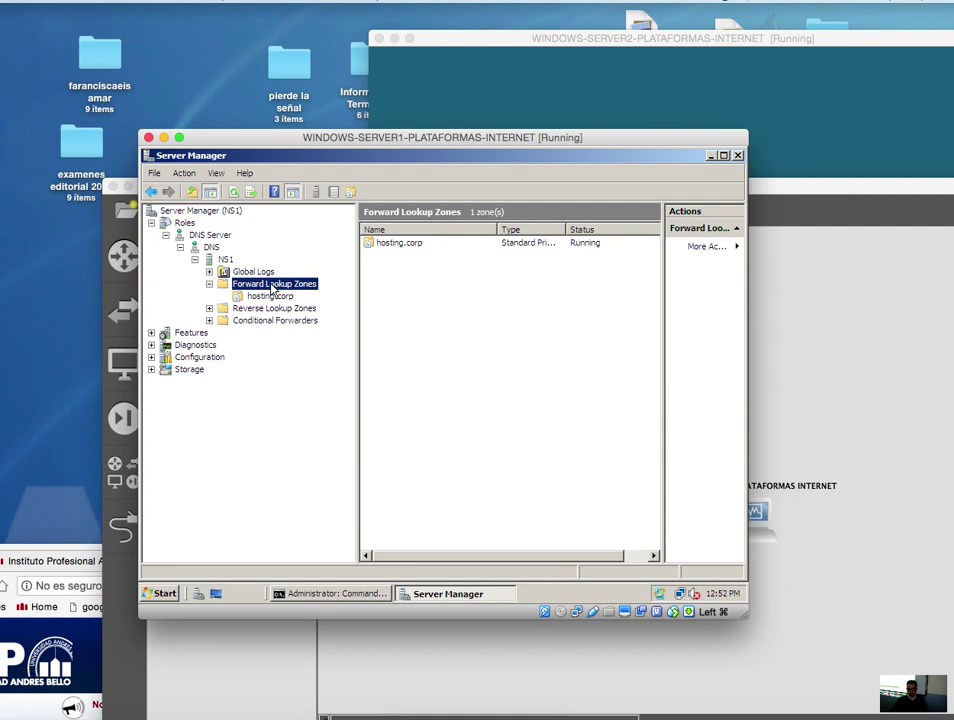
pyautogui.rightClick(271, 287)
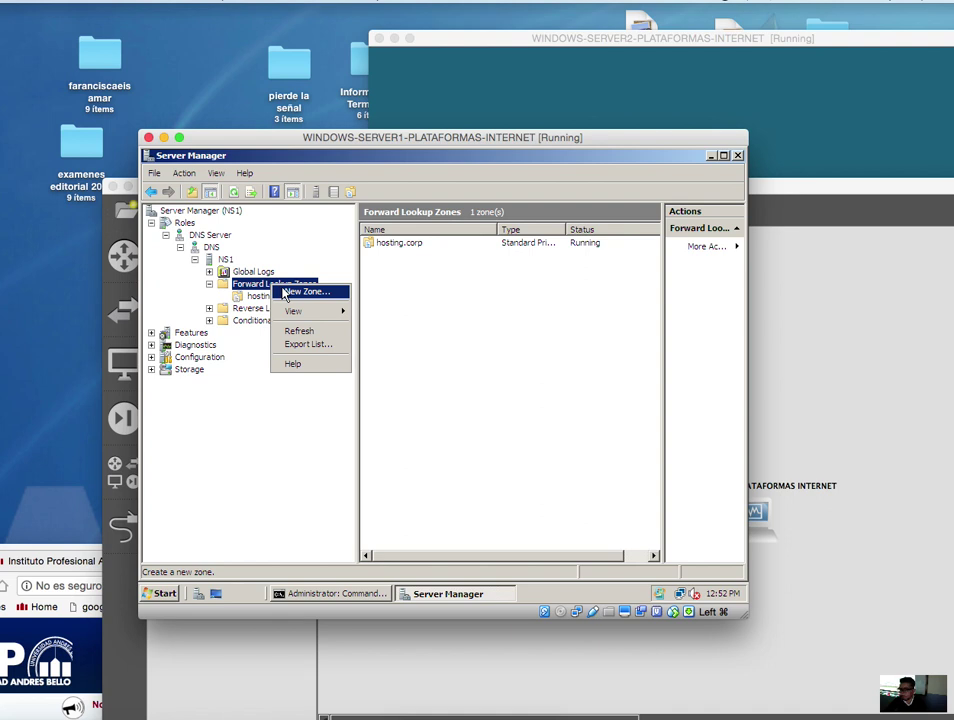
pyautogui.click(432, 402)
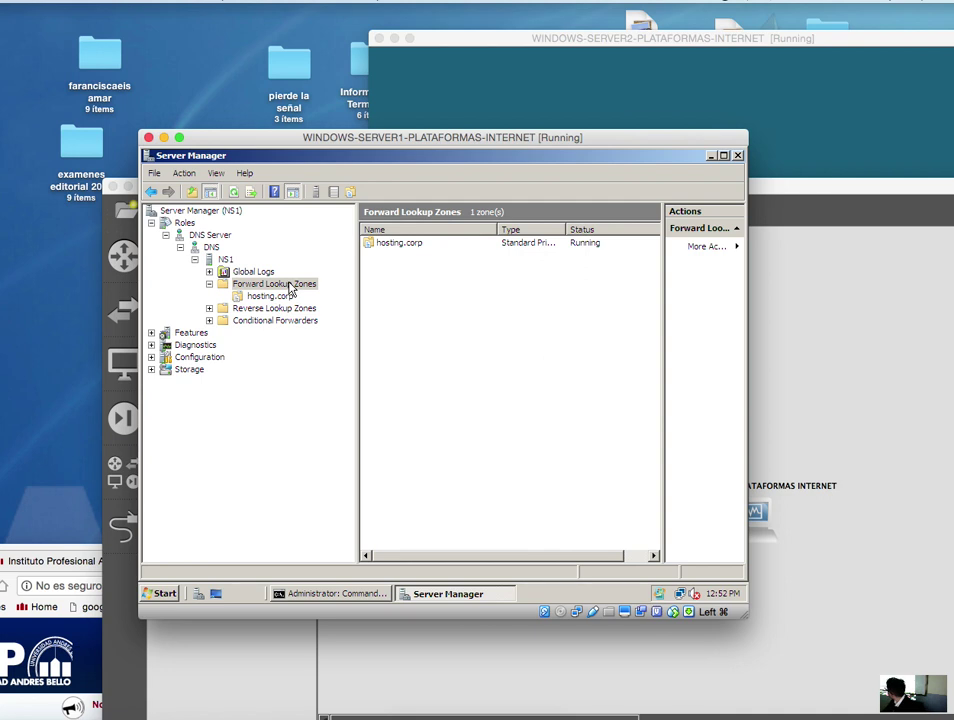
# - Launch the New Zone wizard for forward lookup zones, keeping the Primary zone type
pyautogui.rightClick(290, 288)
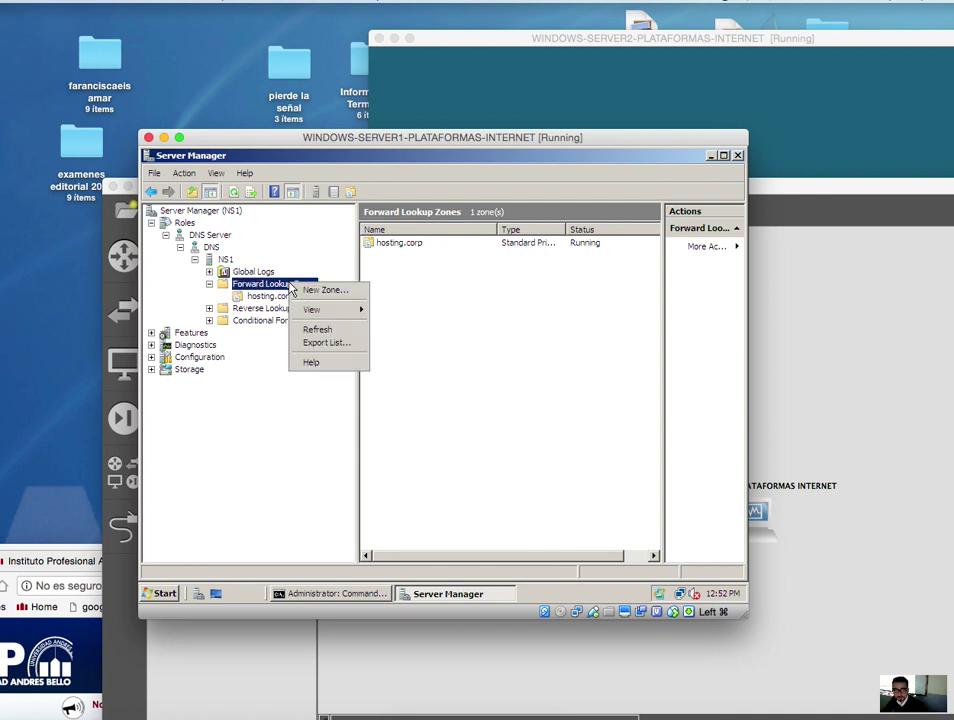
pyautogui.click(314, 291)
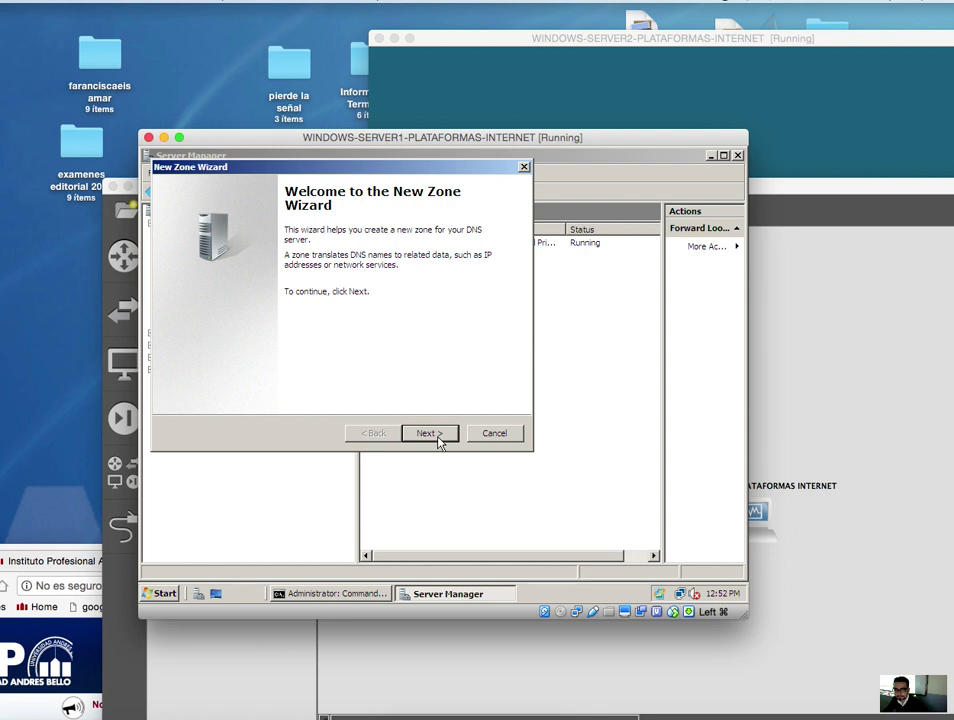
pyautogui.click(430, 433)
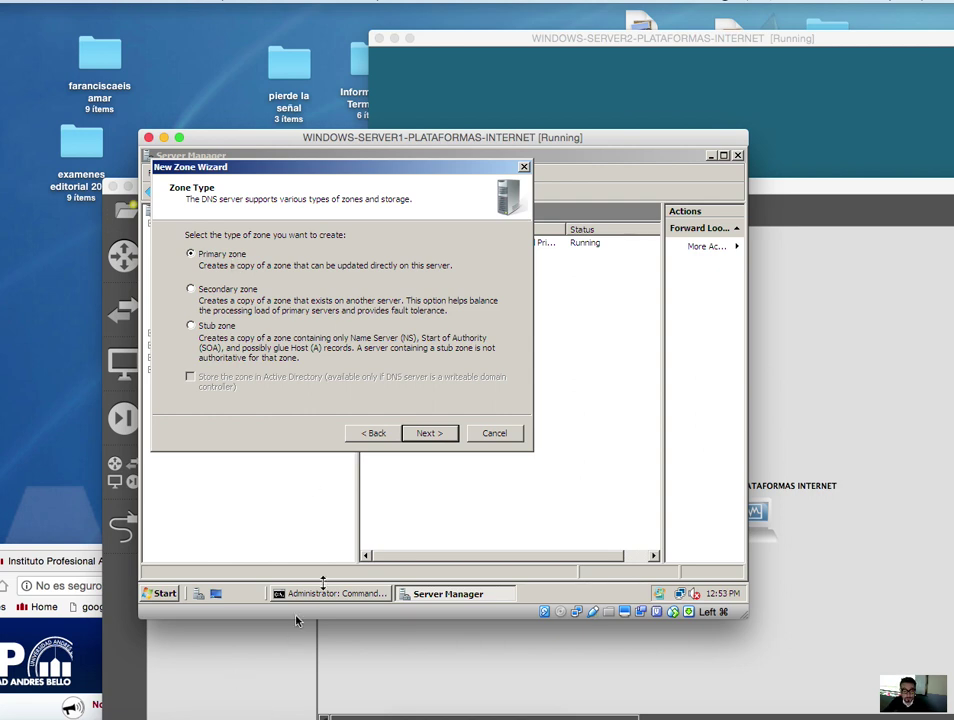
pyautogui.click(431, 435)
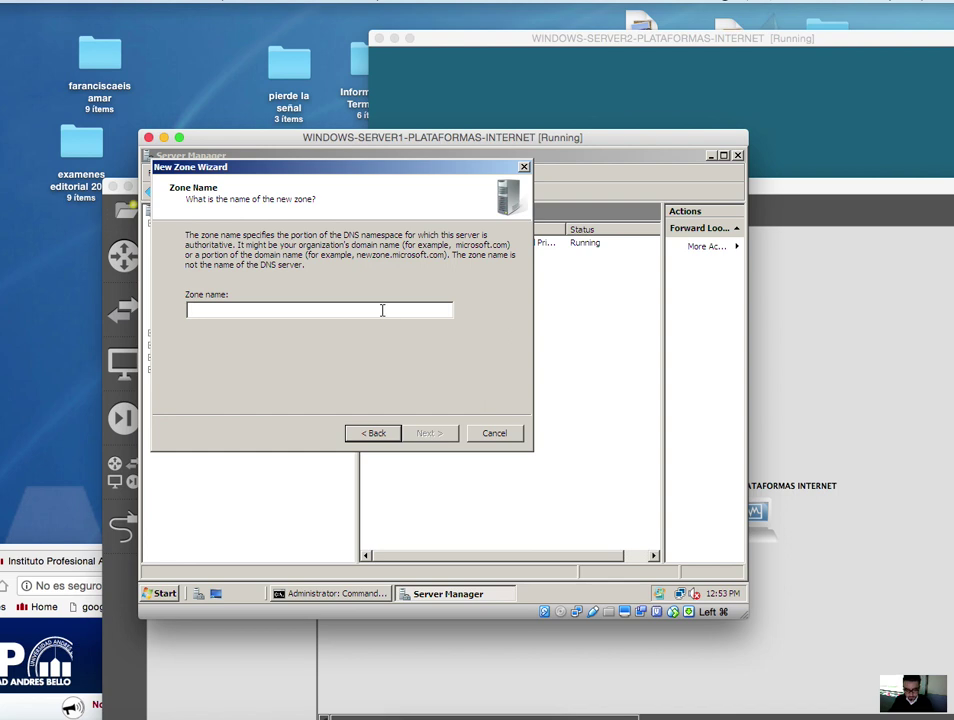
# - Create the facebook.com primary zone with file facebook.com.dns and dynamic updates disallowed
pyautogui.write('faceb')
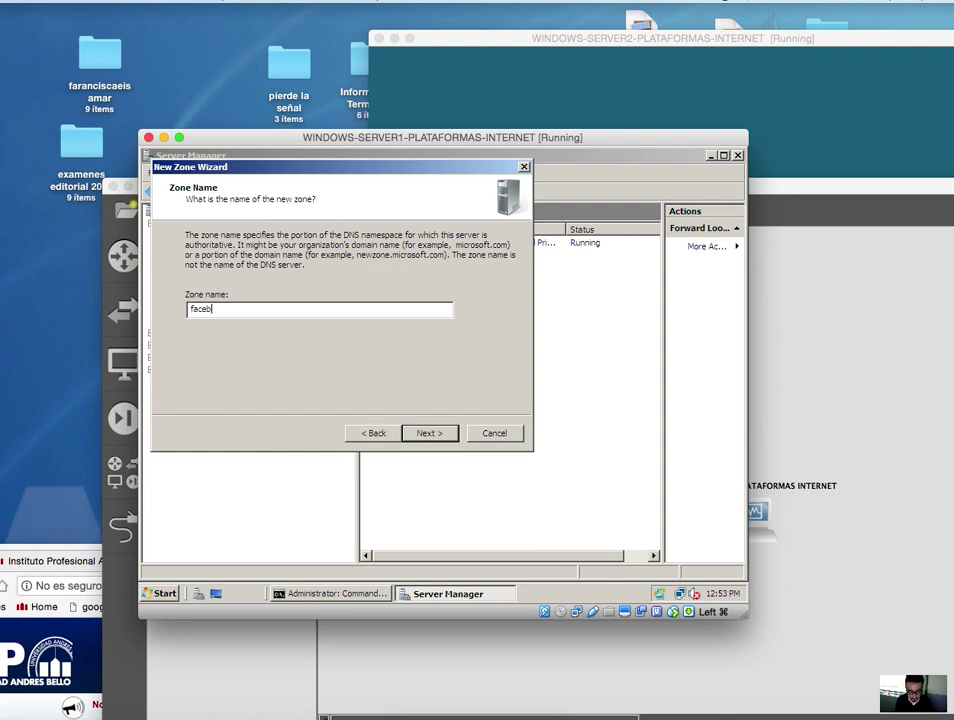
pyautogui.write('ook.com')
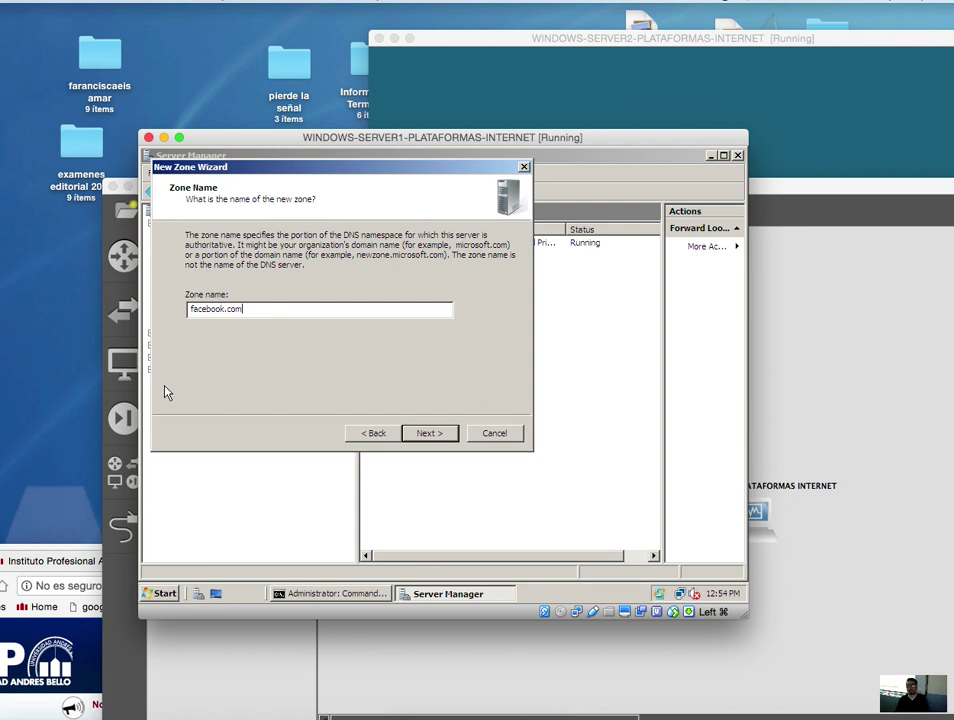
pyautogui.click(445, 436)
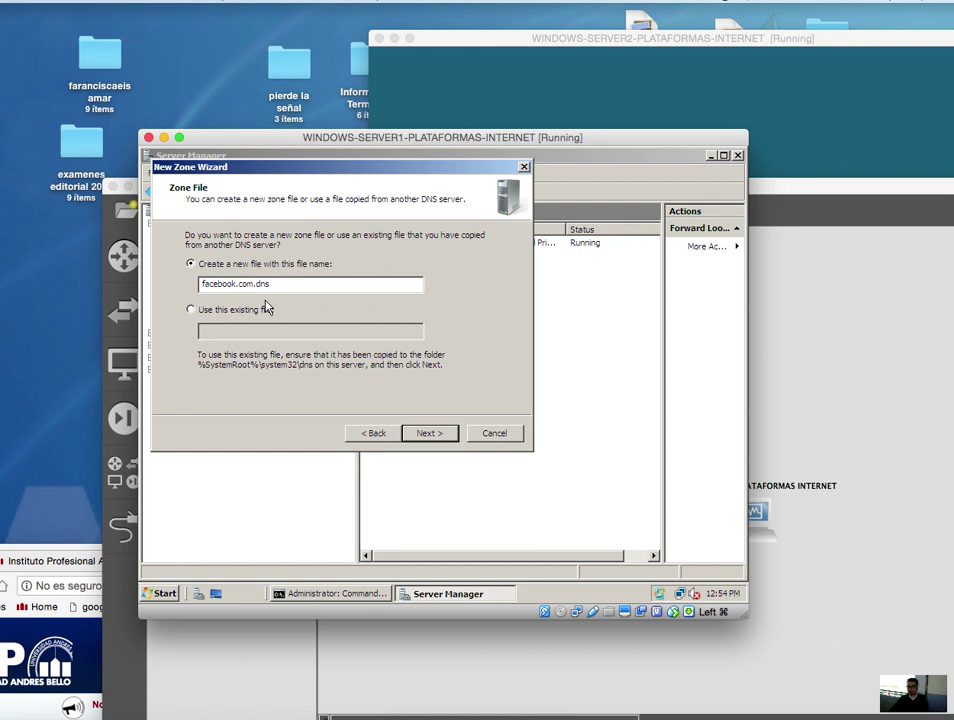
pyautogui.click(440, 432)
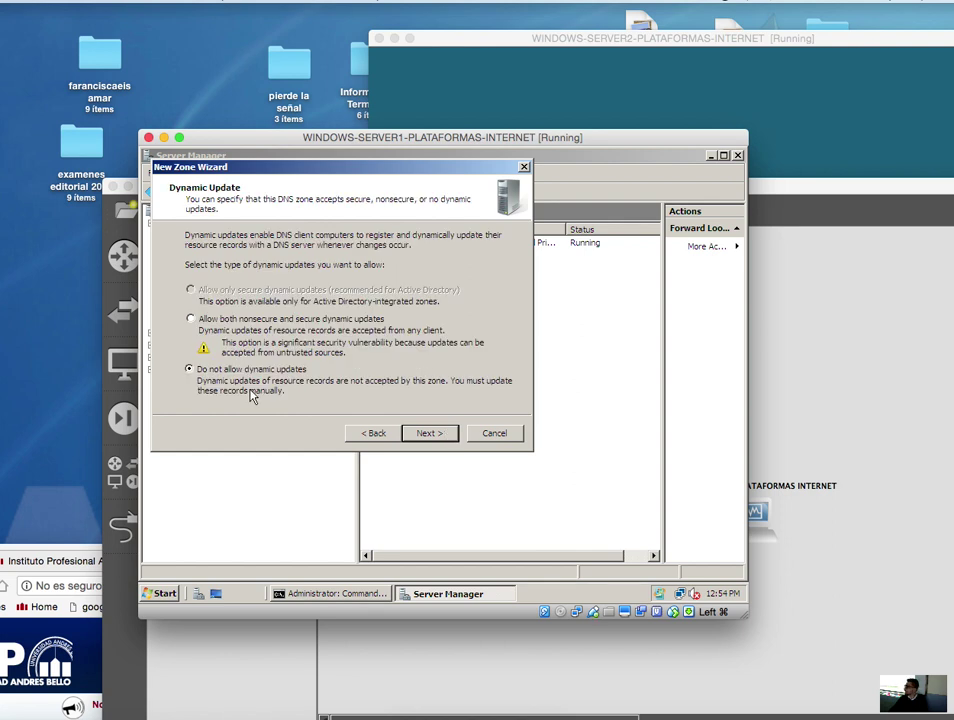
pyautogui.click(430, 435)
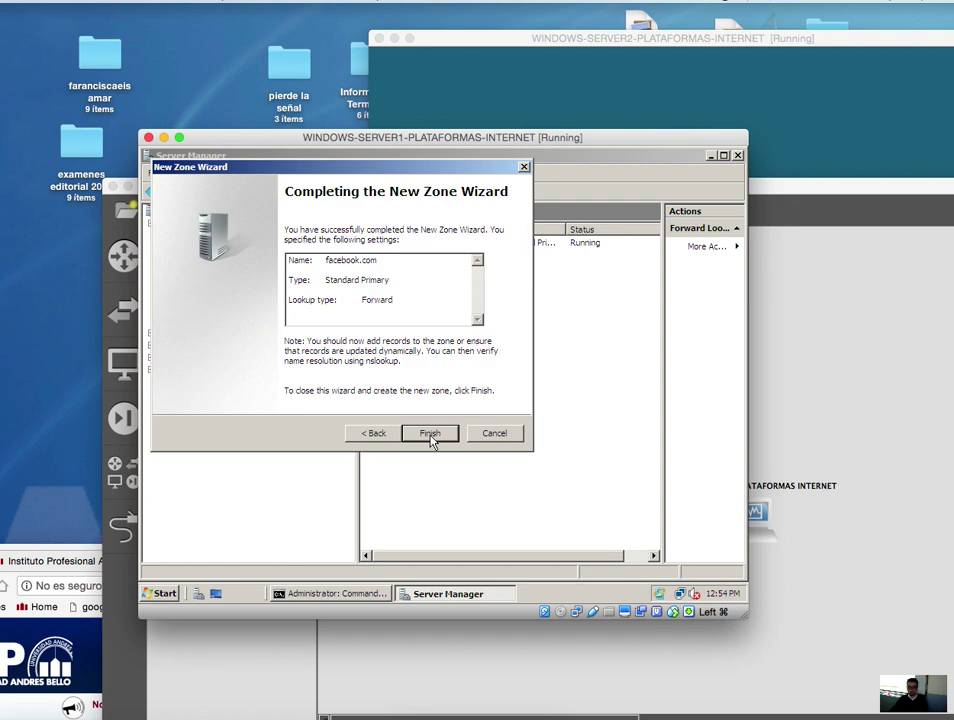
pyautogui.click(431, 436)
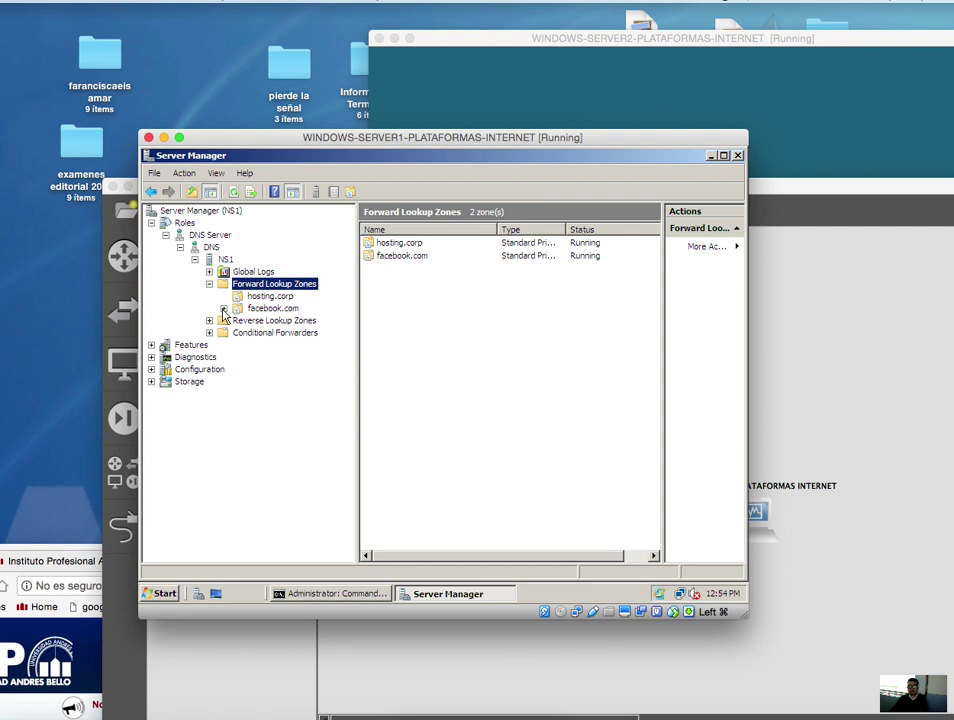
# - Open the facebook.com zone showing its SOA and NS records, and bring up its record actions
pyautogui.click(273, 309)
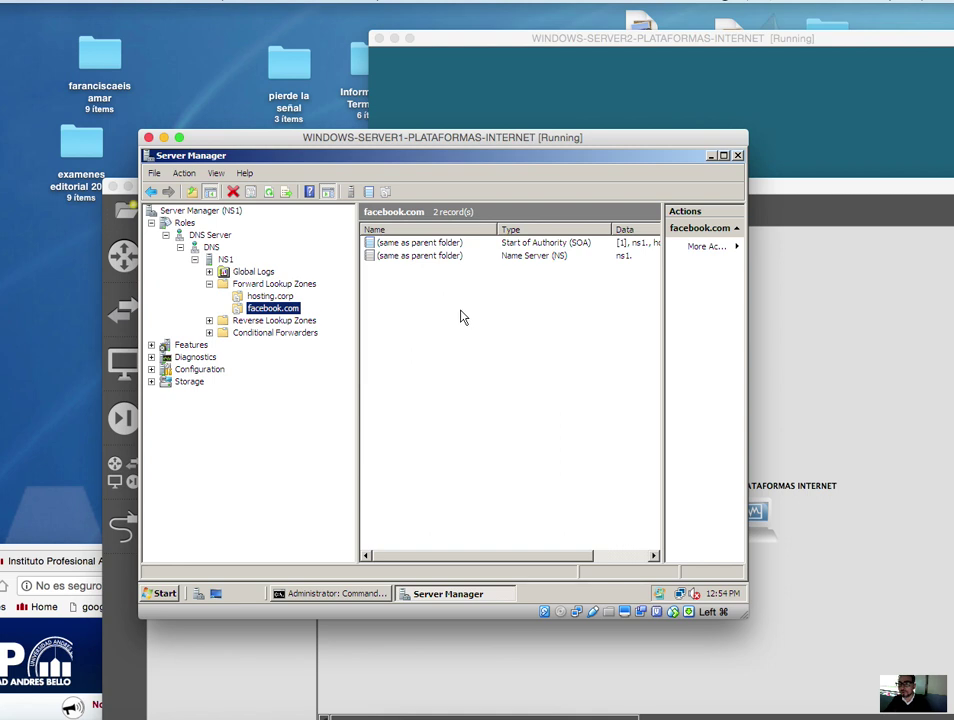
pyautogui.click(813, 186)
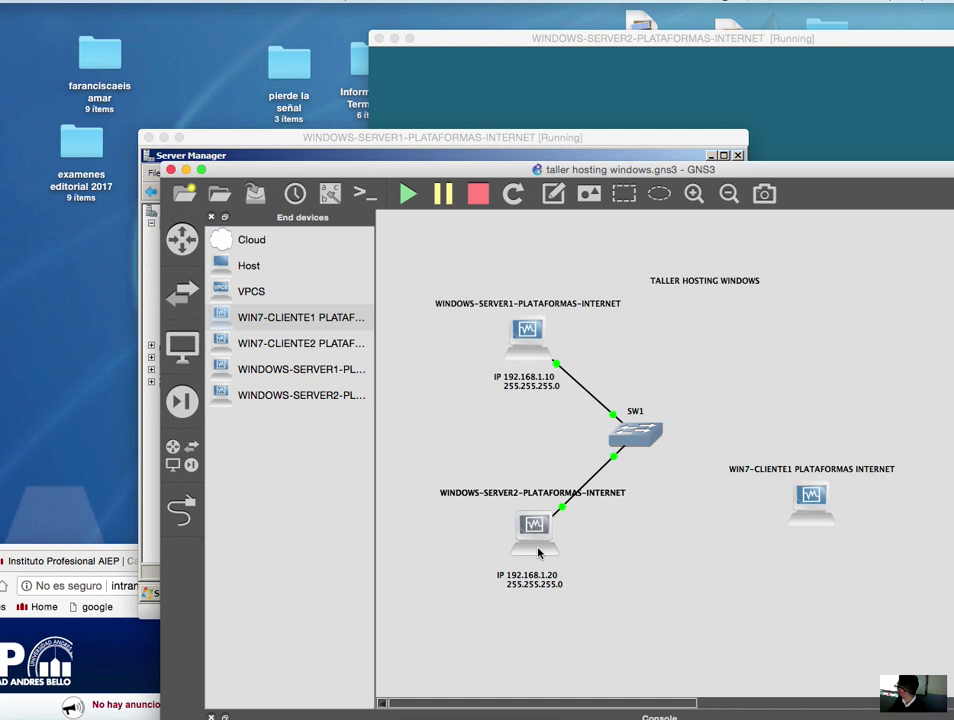
pyautogui.moveTo(535, 552)
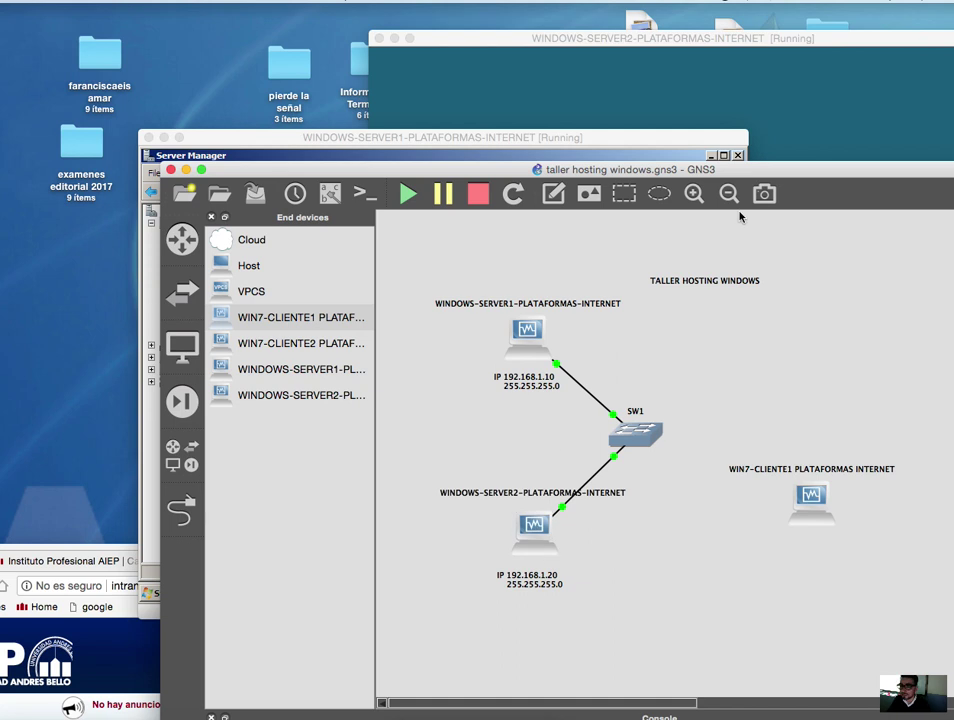
pyautogui.moveTo(700, 170); pyautogui.dragTo(680, 470)
pyautogui.rightClick(480, 305)
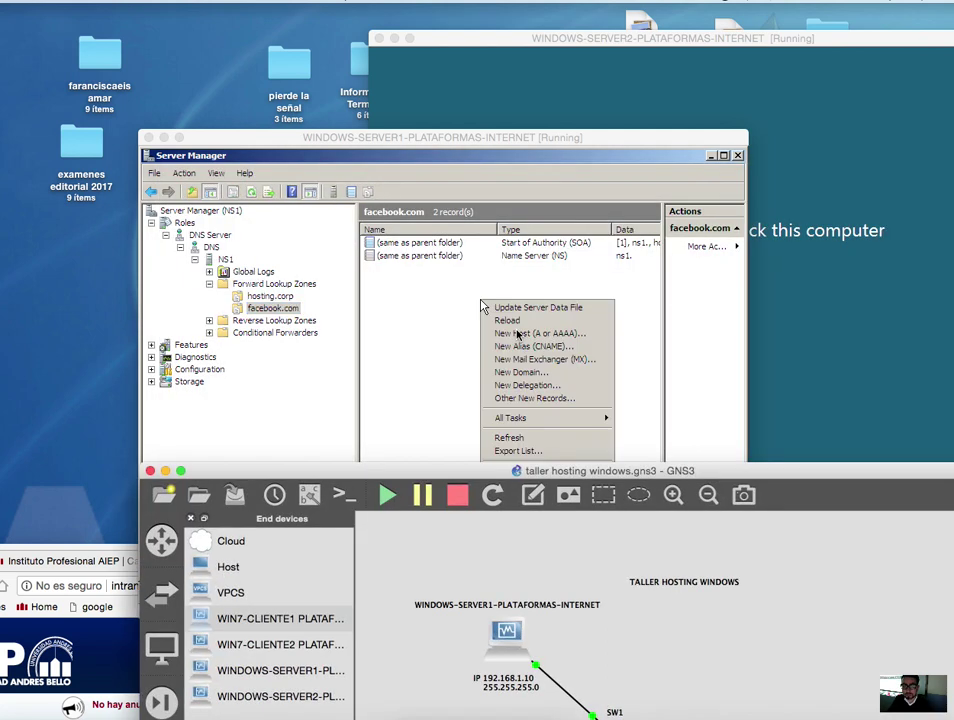
pyautogui.click(420, 333)
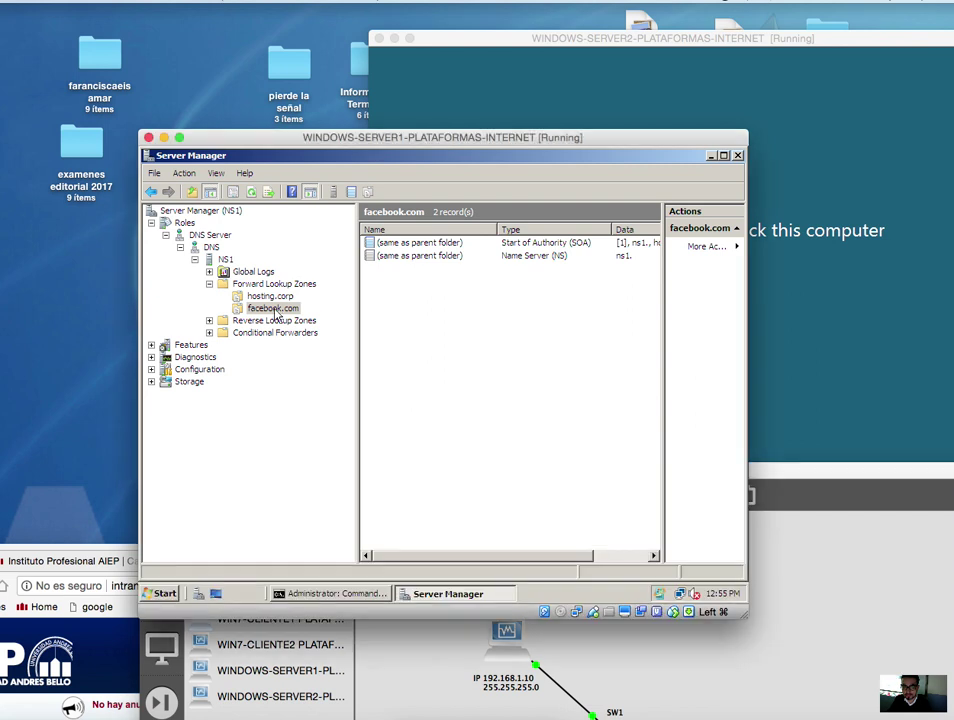
pyautogui.rightClick(502, 316)
# - Add a host named 'www' at 192.168.1.20 to facebook.com and close the New Host dialog
pyautogui.click(540, 350)
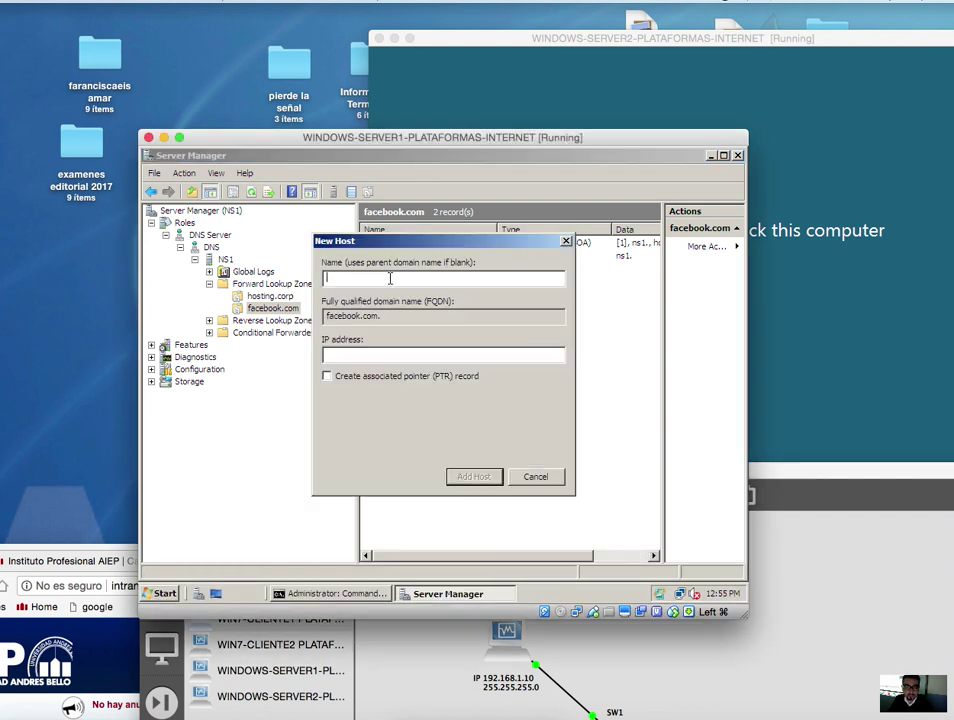
pyautogui.write('www')
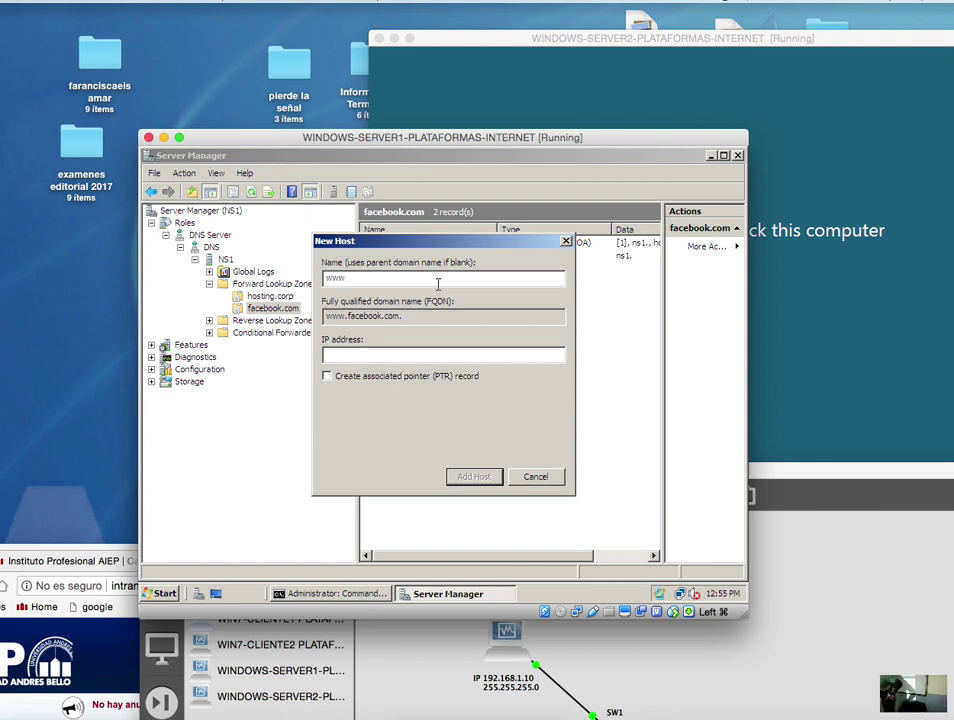
pyautogui.click(414, 358)
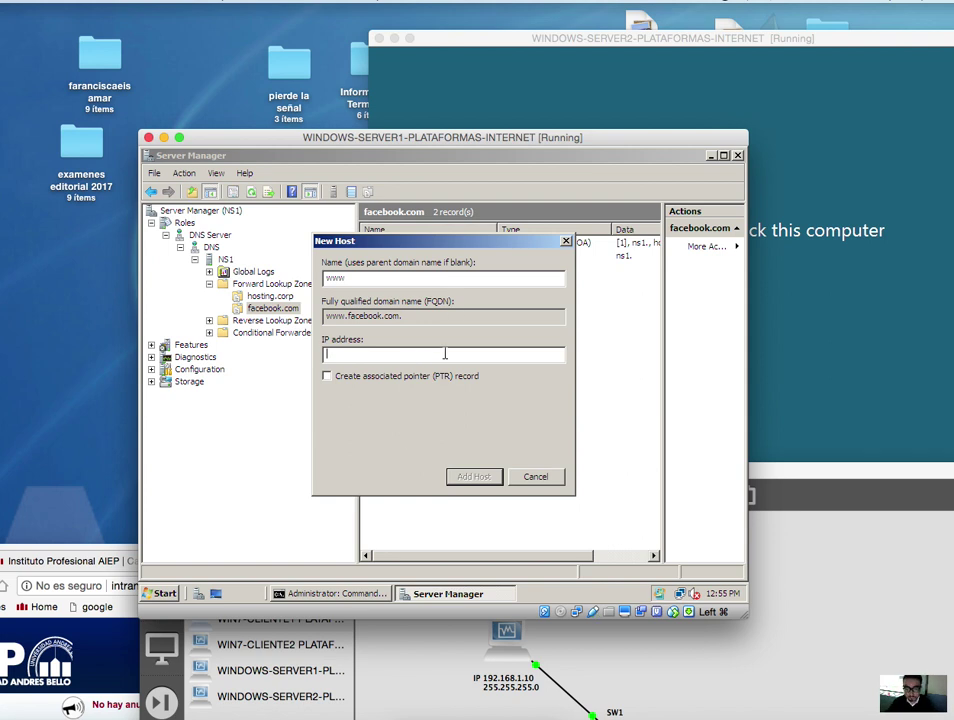
pyautogui.write('192.168.1')
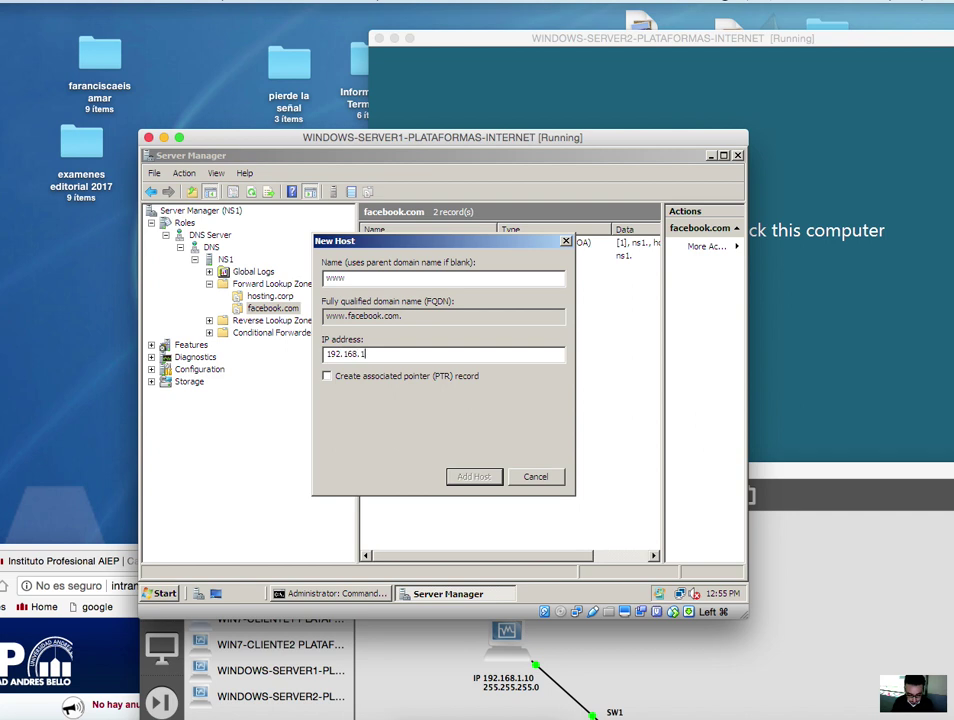
pyautogui.write('.20')
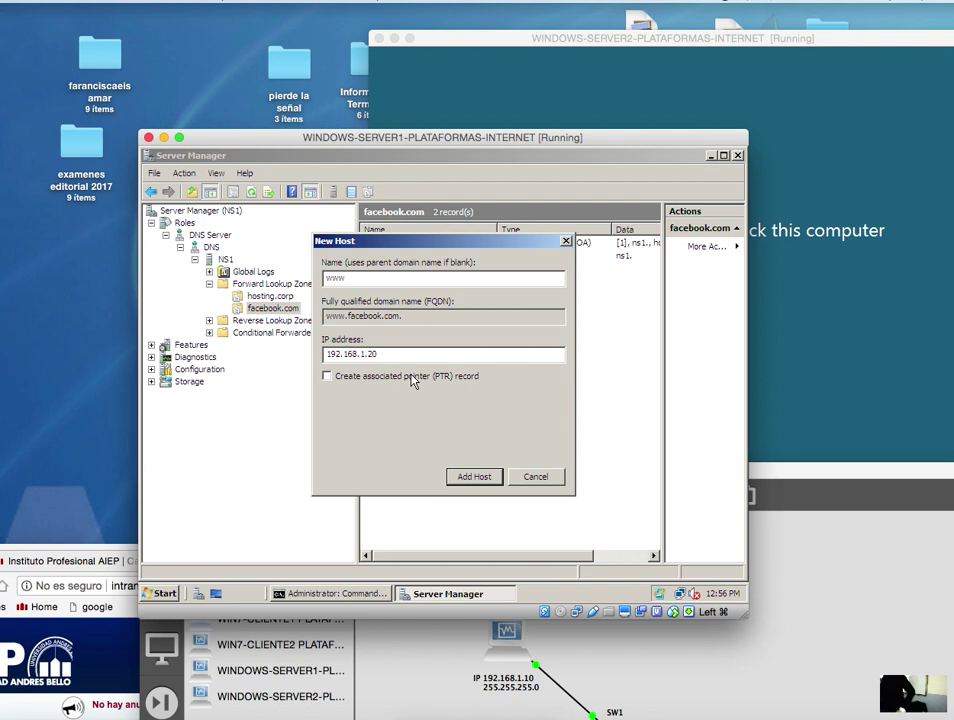
pyautogui.click(483, 477)
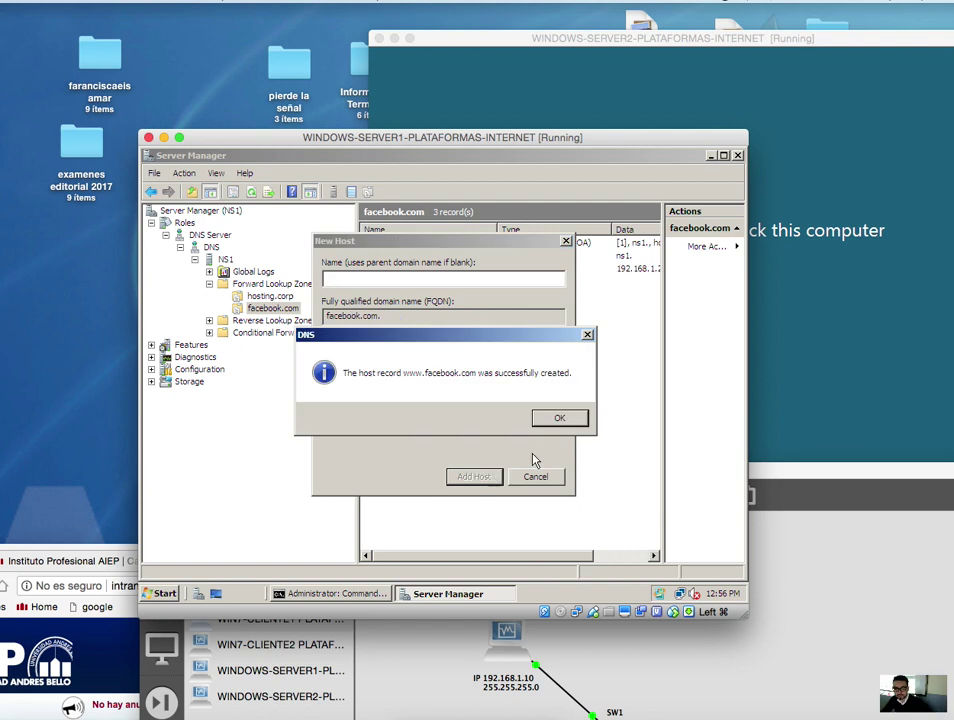
pyautogui.click(559, 418)
pyautogui.click(536, 476)
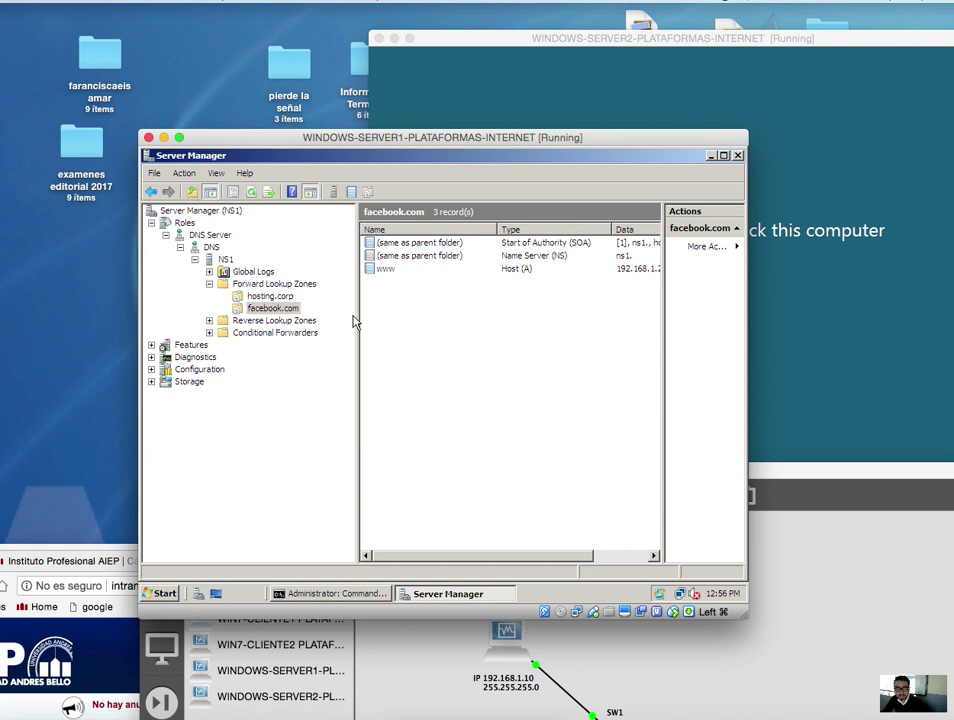
pyautogui.moveTo(356, 313); pyautogui.dragTo(234, 310)
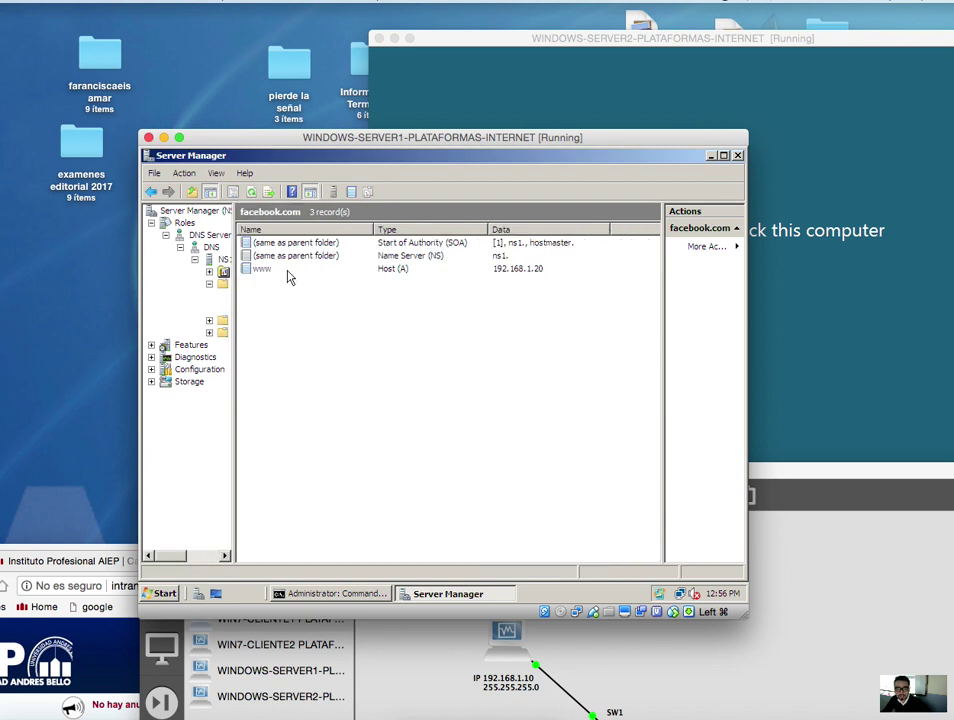
pyautogui.click(272, 270)
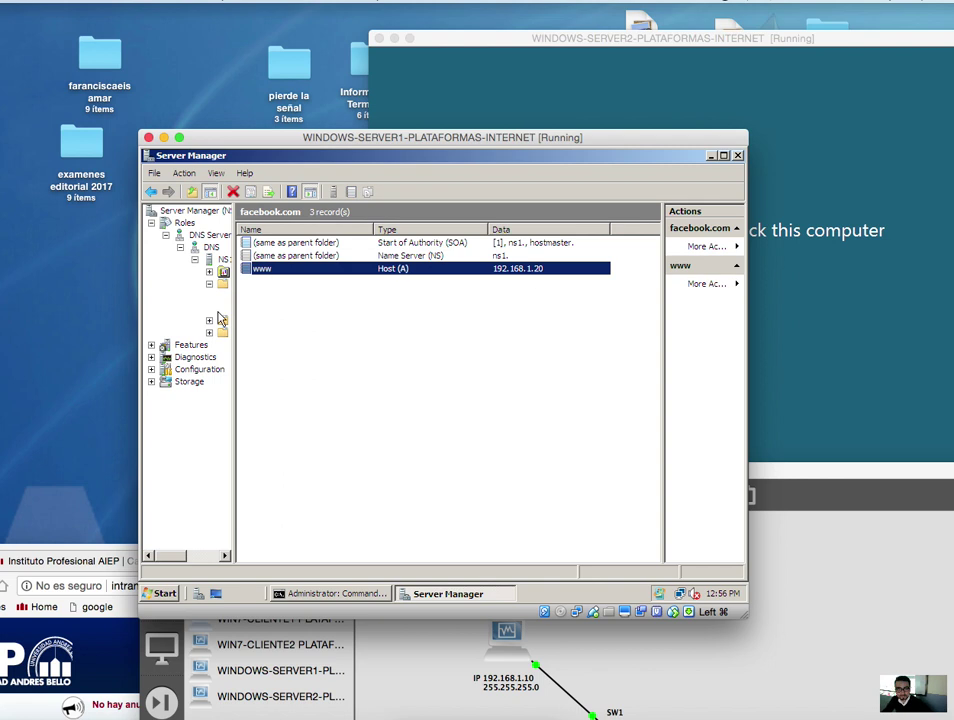
pyautogui.moveTo(233, 310); pyautogui.dragTo(312, 312)
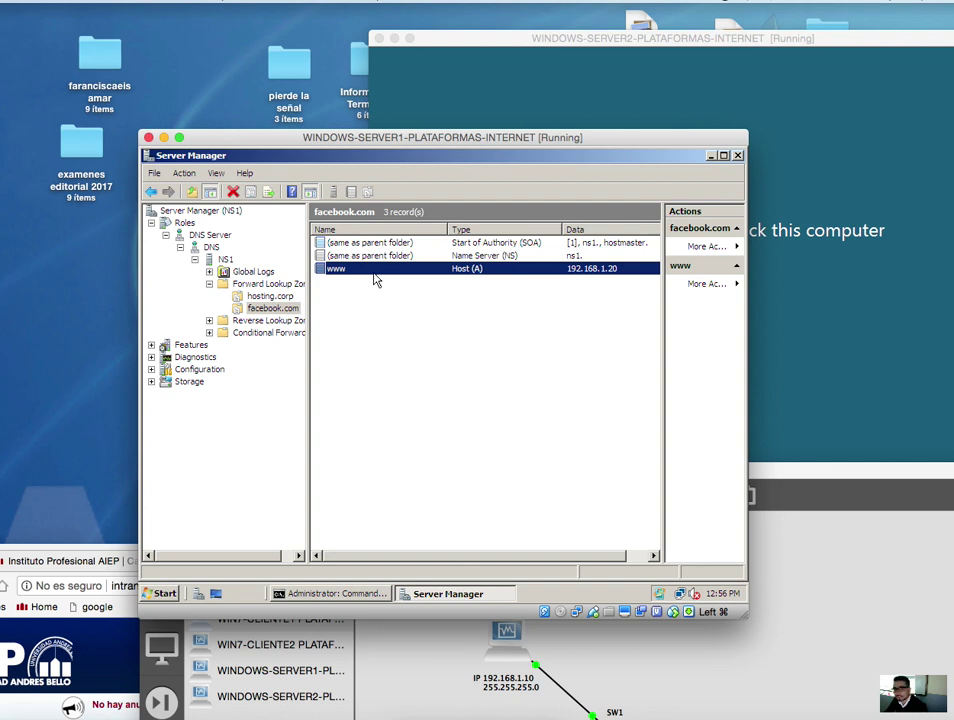
pyautogui.click(209, 320)
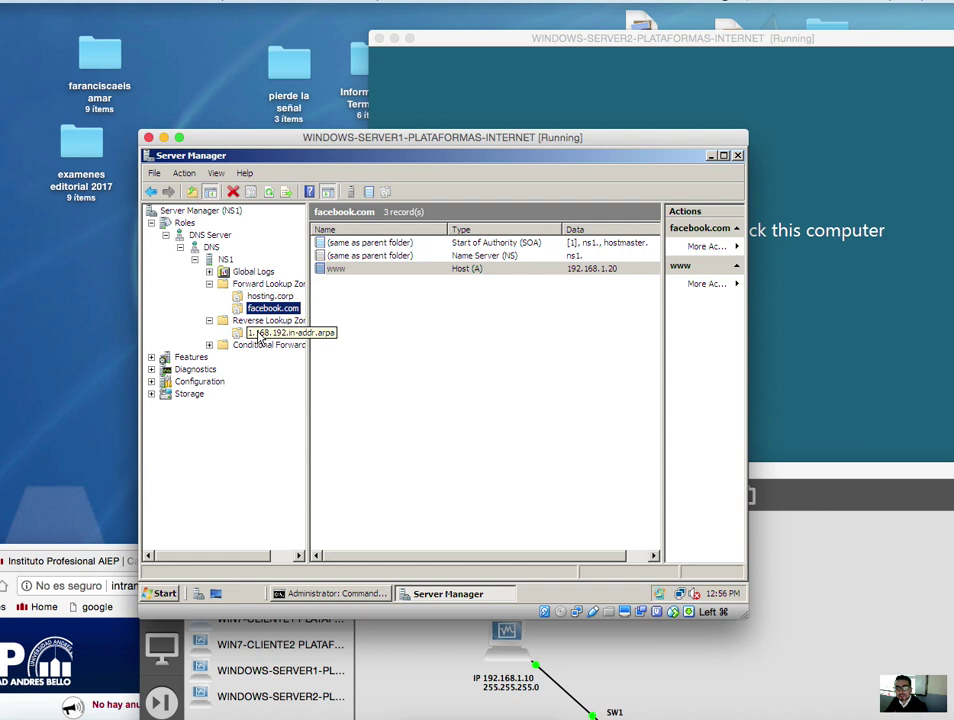
pyautogui.click(257, 335)
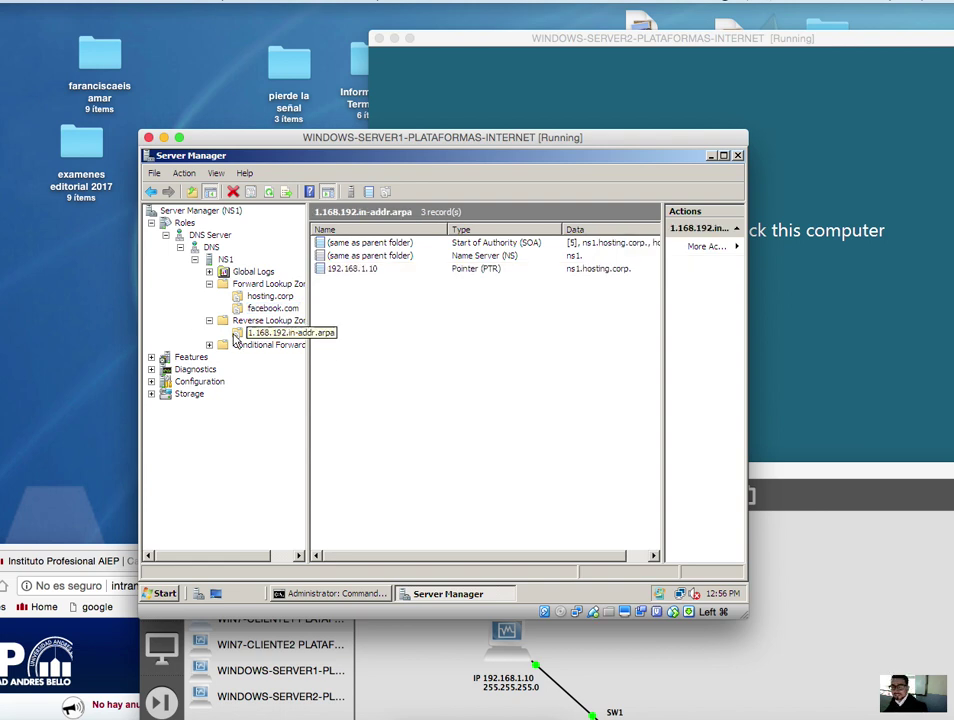
pyautogui.rightClick(405, 344)
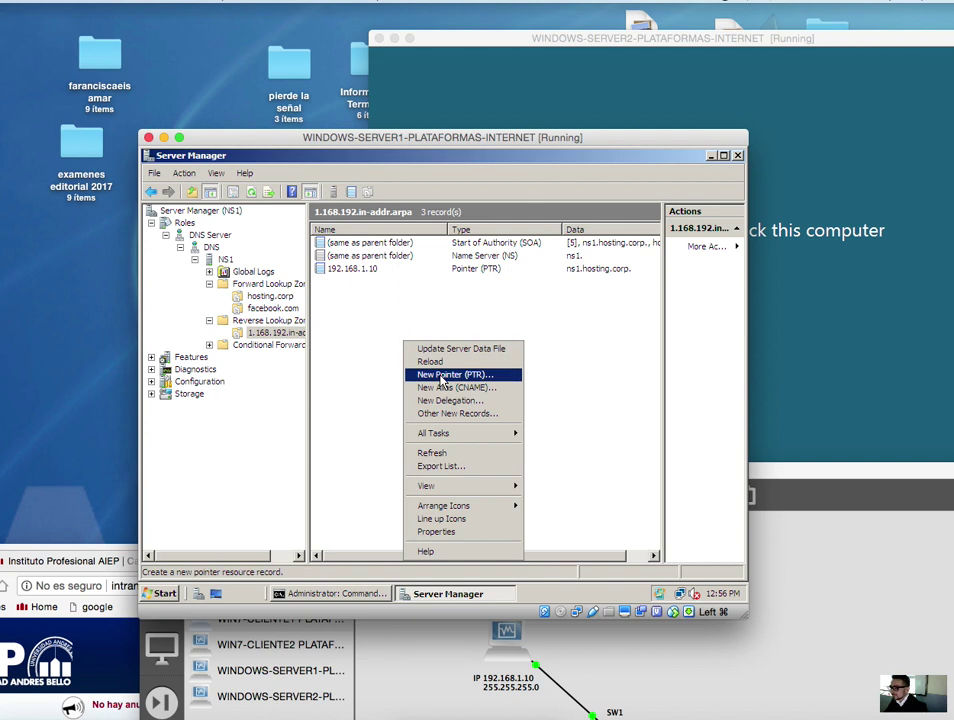
pyautogui.click(285, 308)
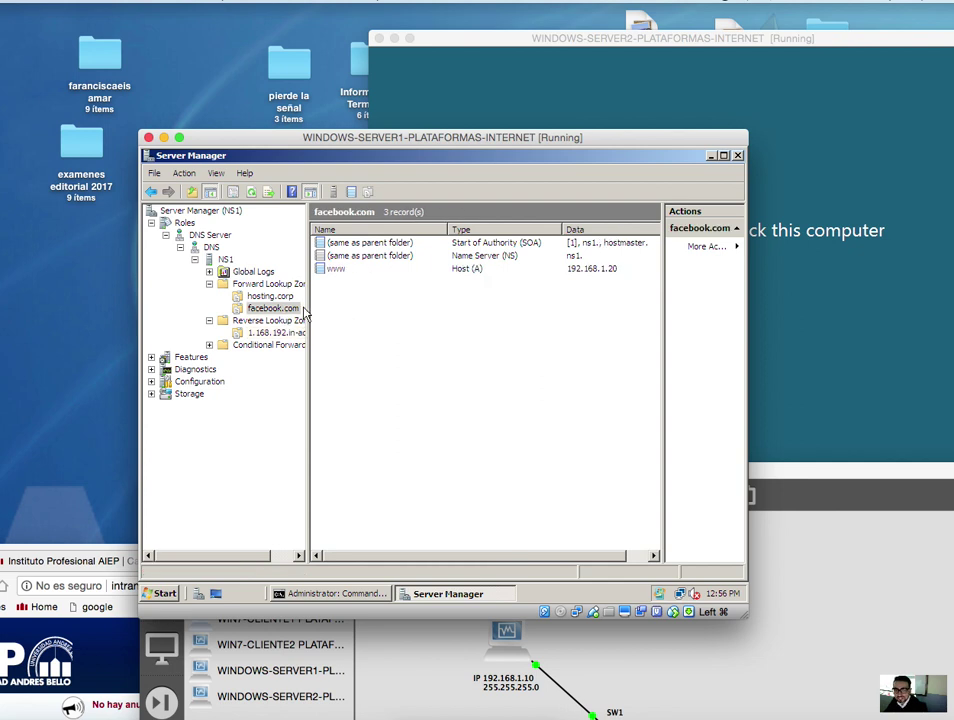
pyautogui.click(301, 314)
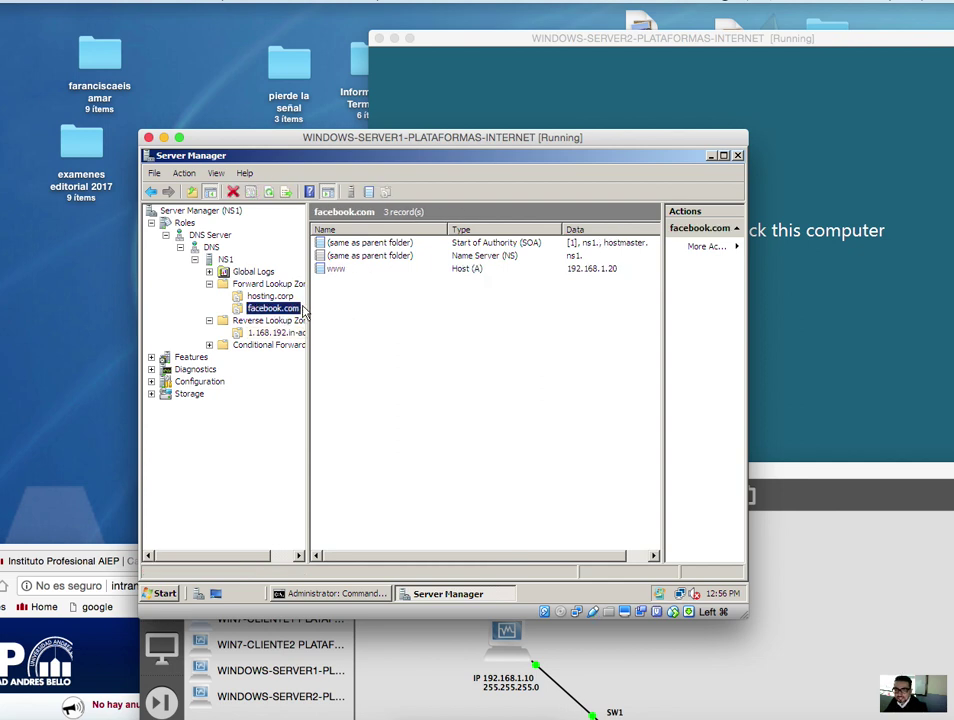
pyautogui.click(340, 271)
pyautogui.doubleClick(340, 272)
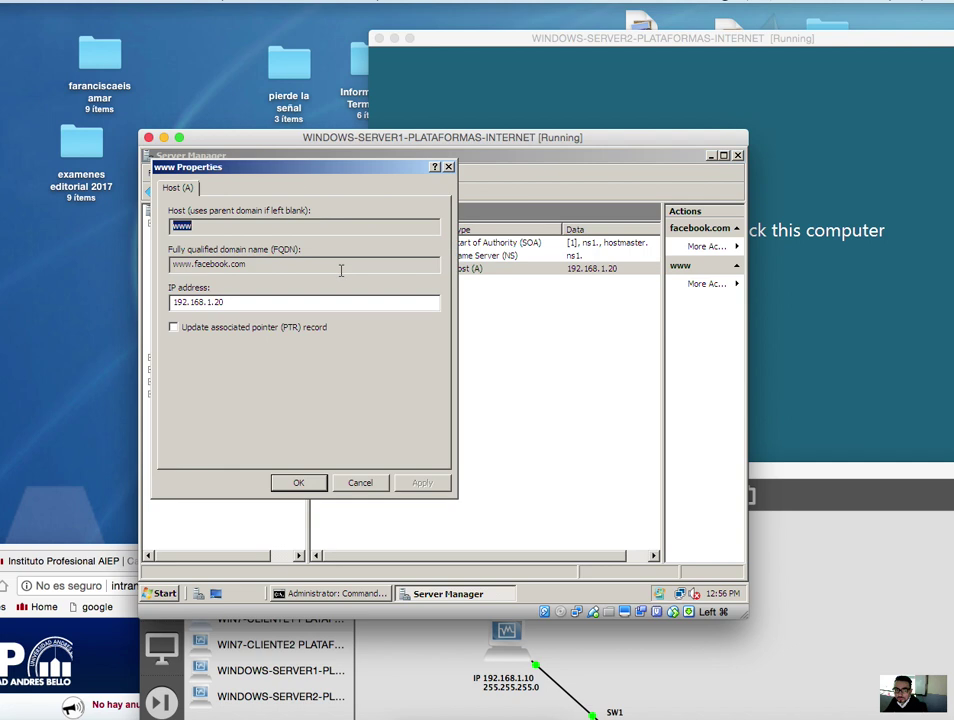
pyautogui.moveTo(297, 172); pyautogui.dragTo(538, 320)
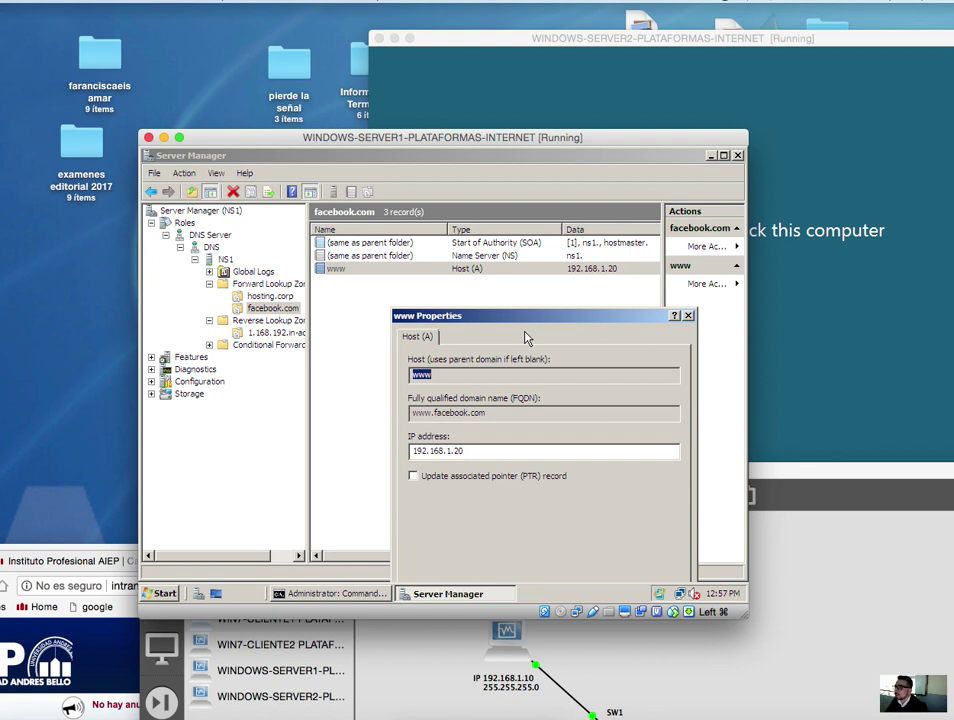
pyautogui.moveTo(535, 322); pyautogui.dragTo(520, 288)
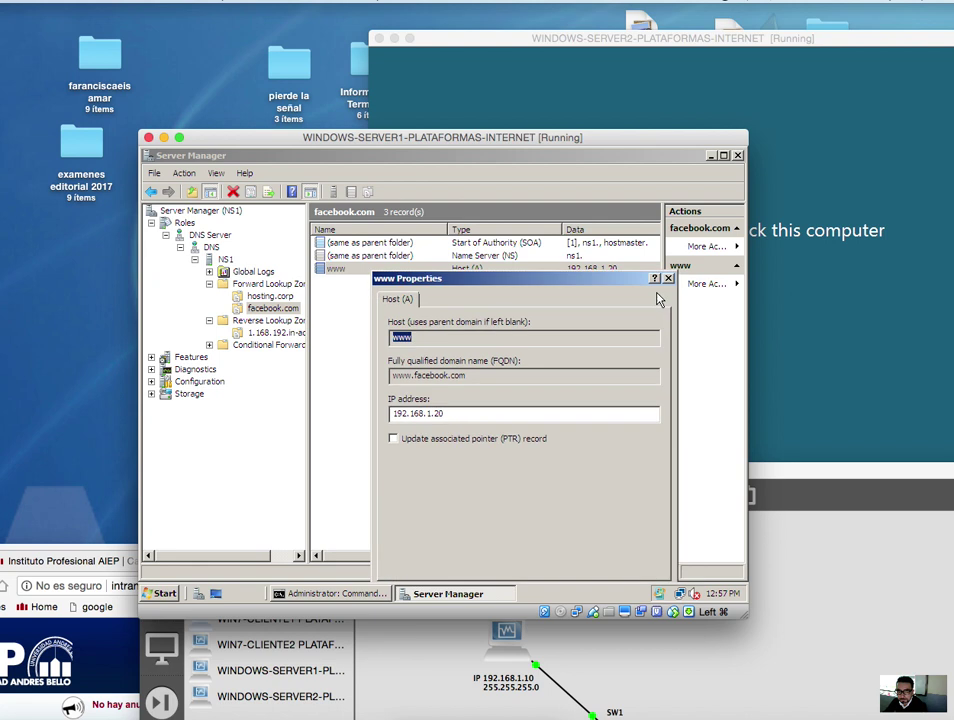
pyautogui.click(670, 281)
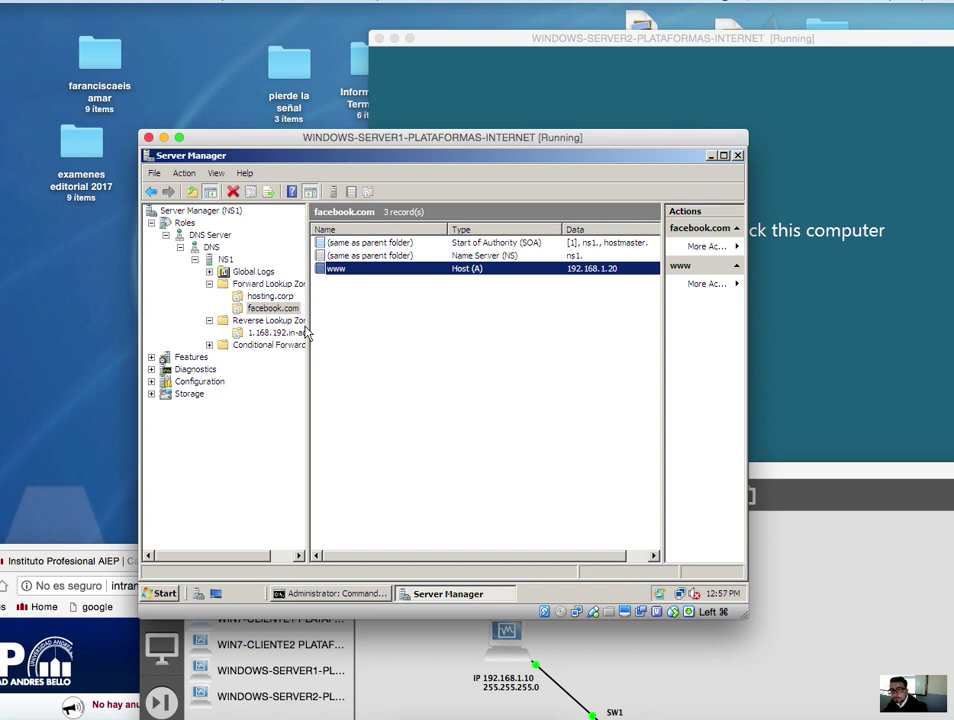
# - Open the 1.168.192.in-addr.arpa zone, begin a pointer record for 192.168.1.20, then cancel it
pyautogui.click(283, 338)
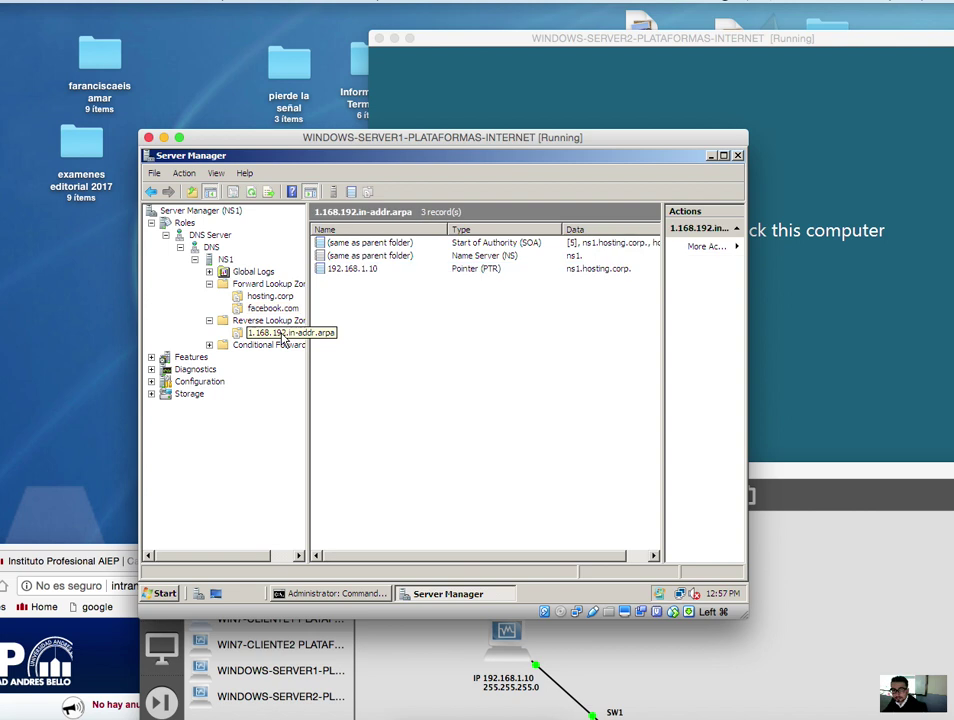
pyautogui.rightClick(460, 322)
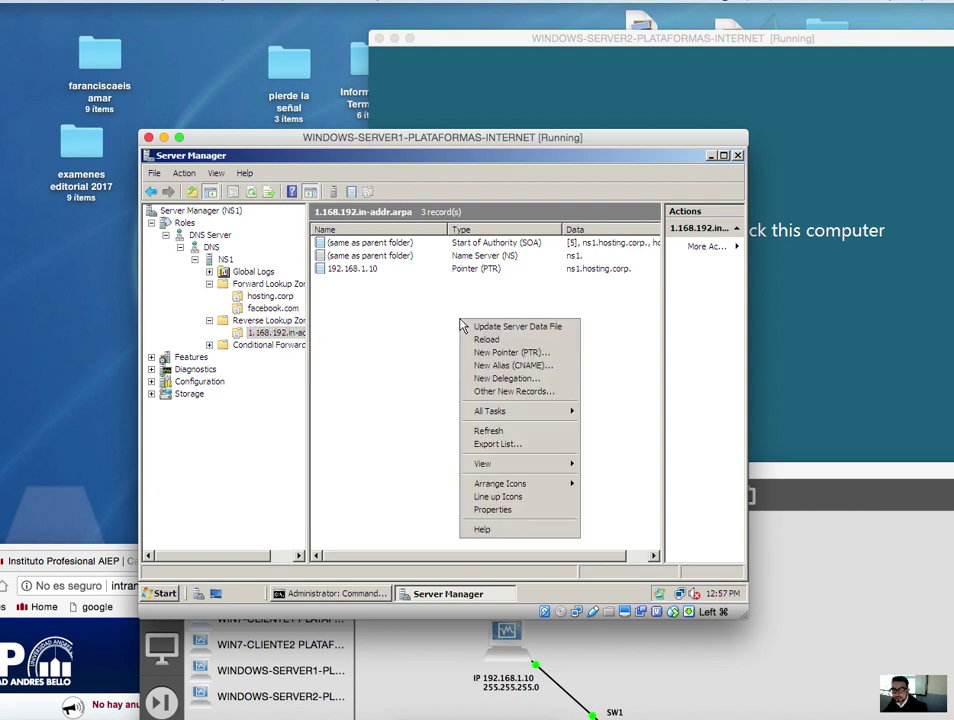
pyautogui.click(511, 354)
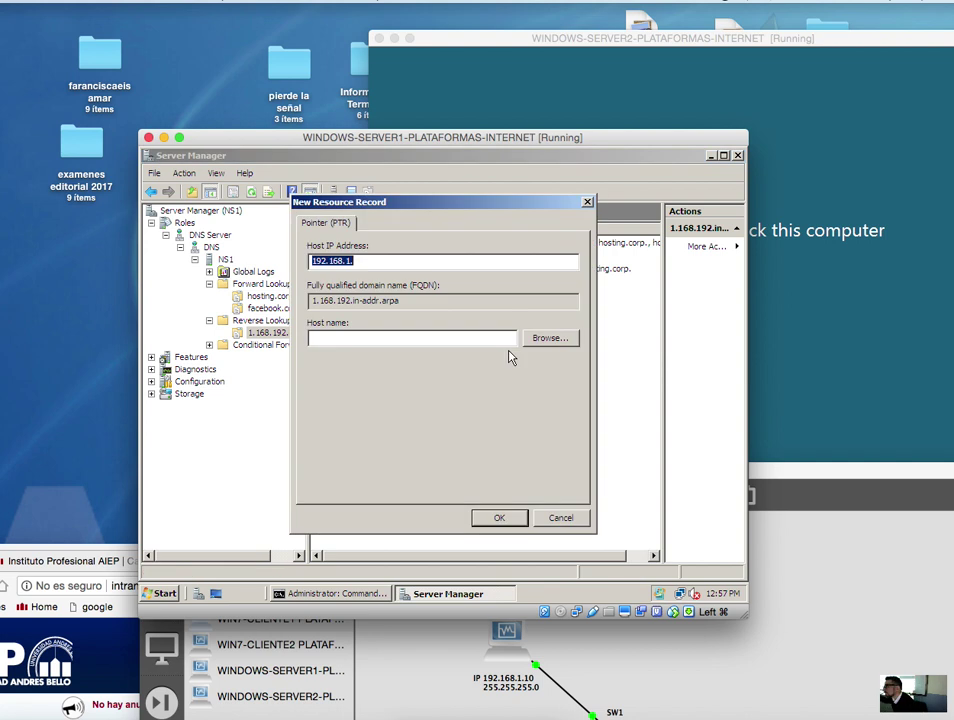
pyautogui.click(436, 258)
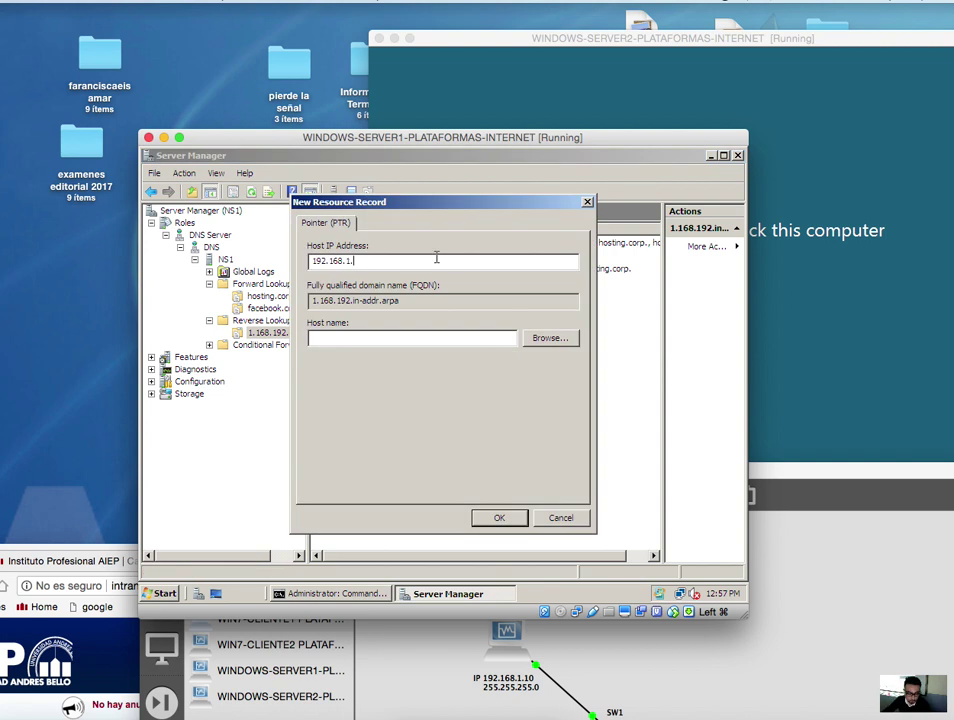
pyautogui.write('20')
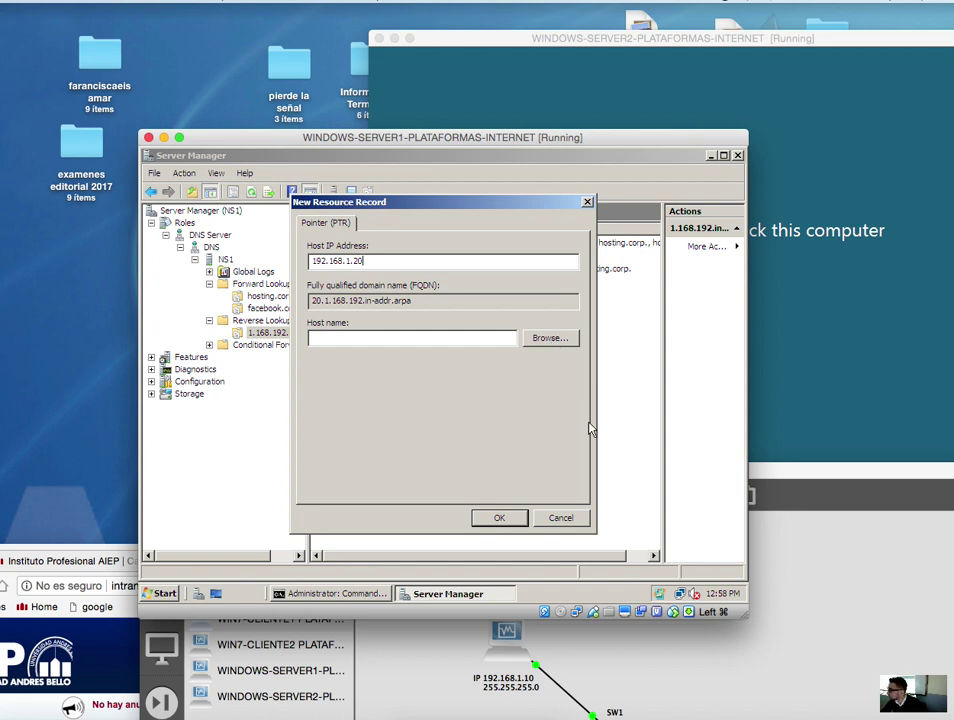
pyautogui.click(578, 519)
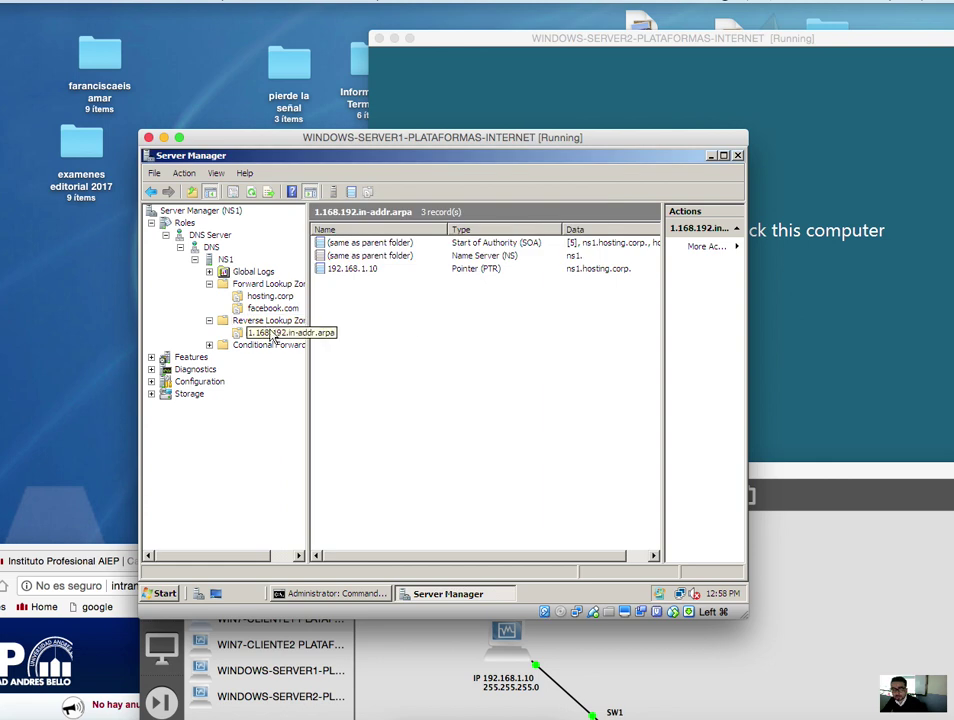
pyautogui.rightClick(396, 339)
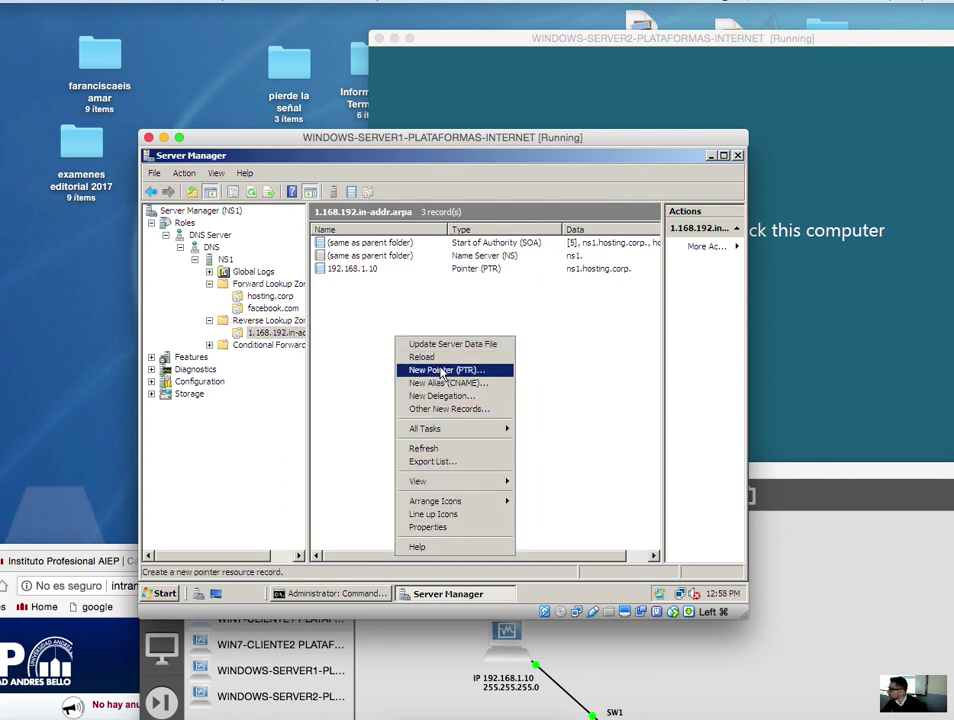
pyautogui.click(441, 370)
pyautogui.click(403, 261)
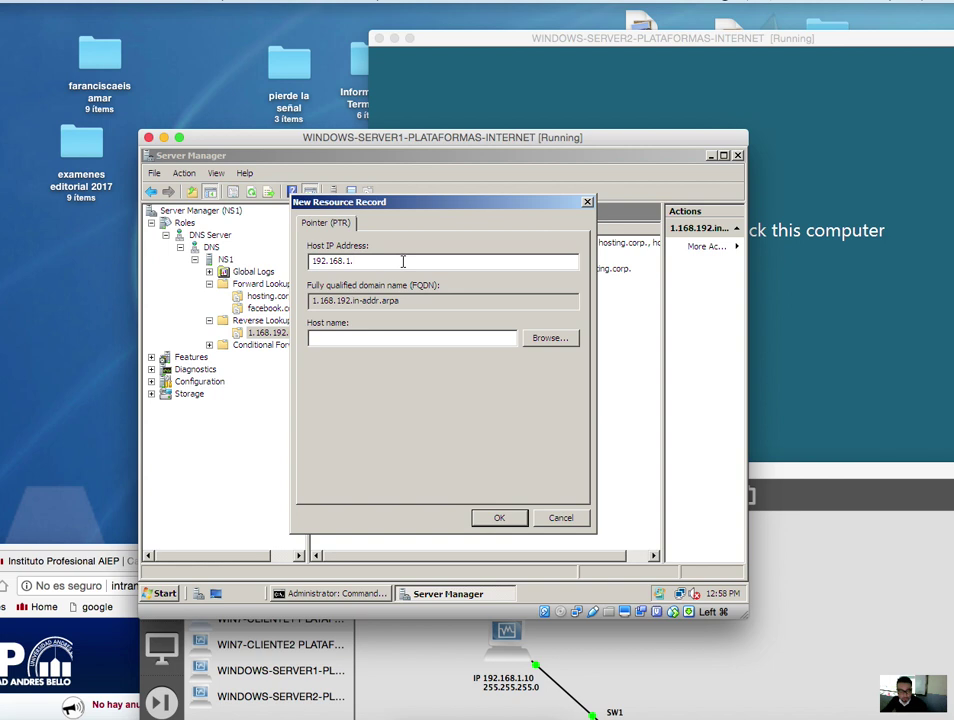
pyautogui.write('20')
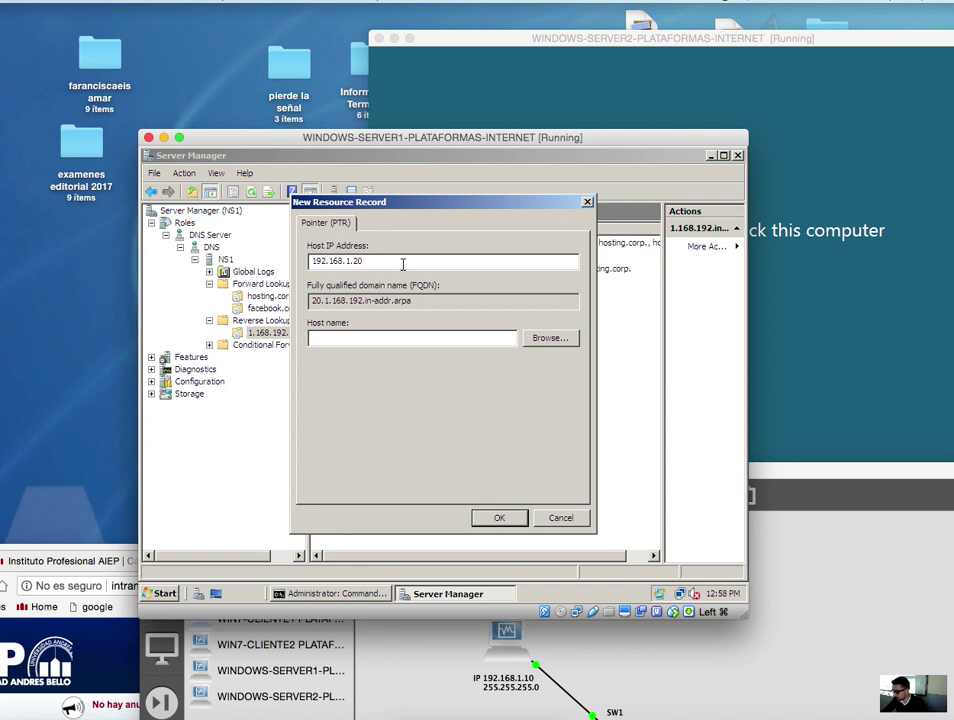
pyautogui.click(549, 340)
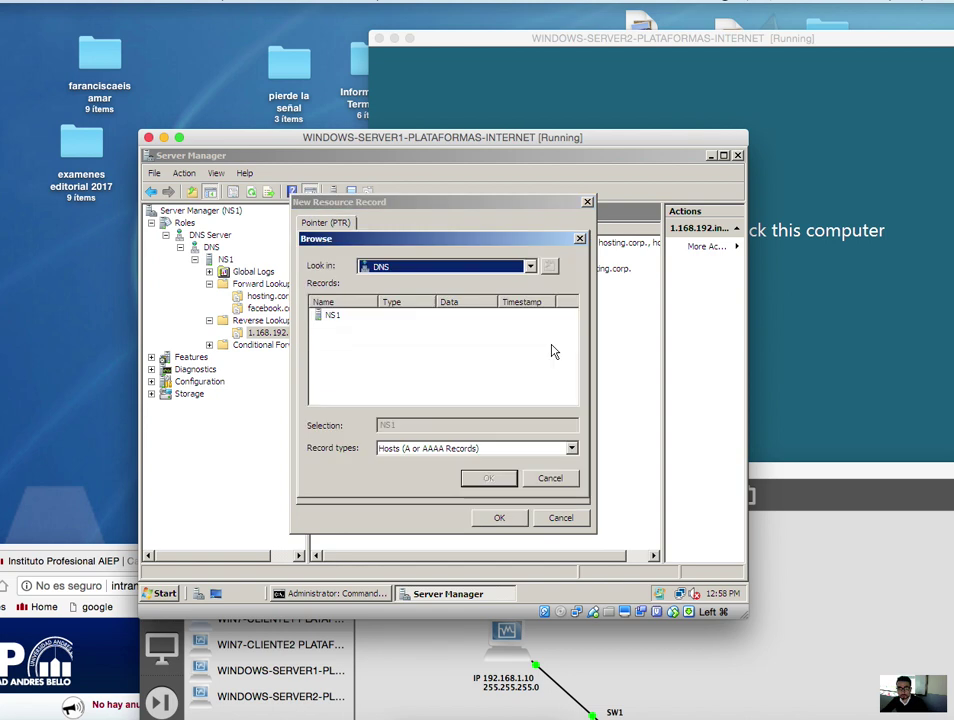
pyautogui.doubleClick(333, 317)
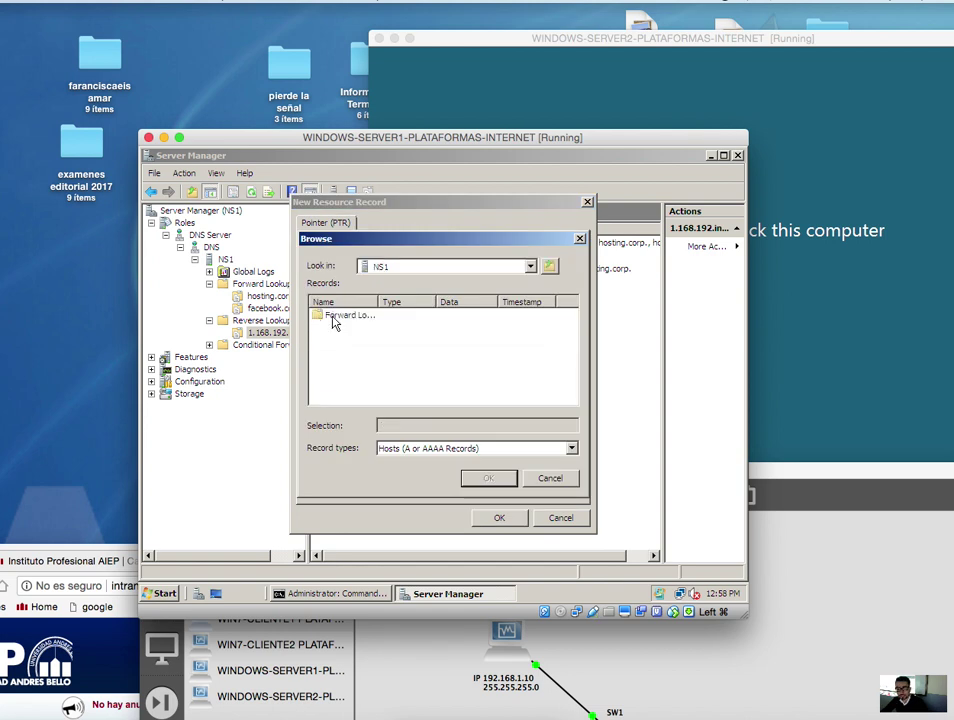
pyautogui.doubleClick(341, 318)
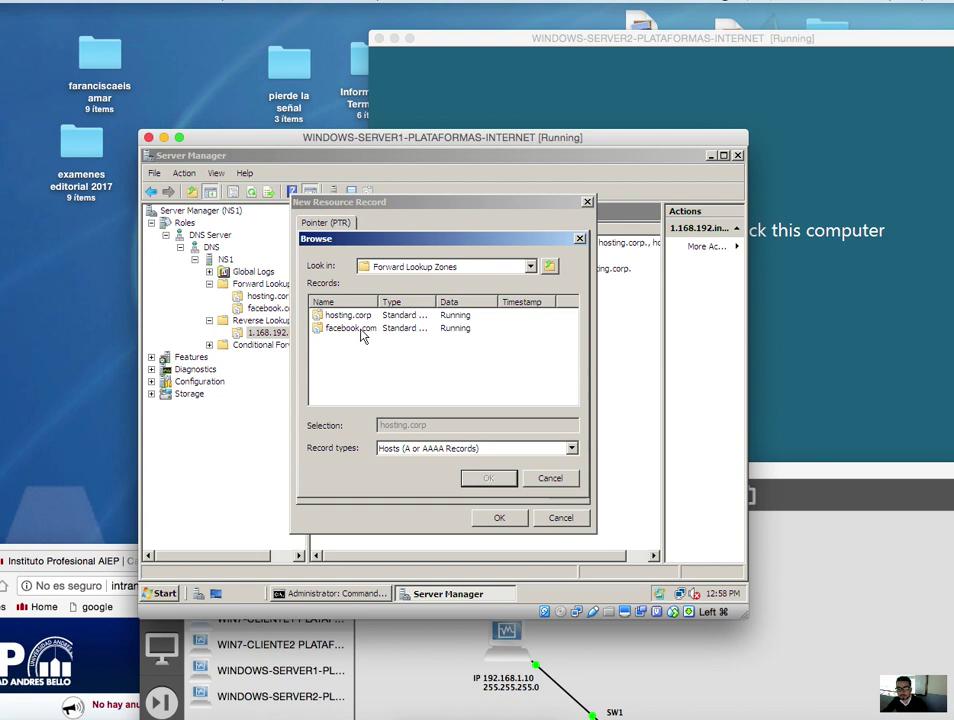
pyautogui.click(362, 330)
pyautogui.doubleClick(362, 330)
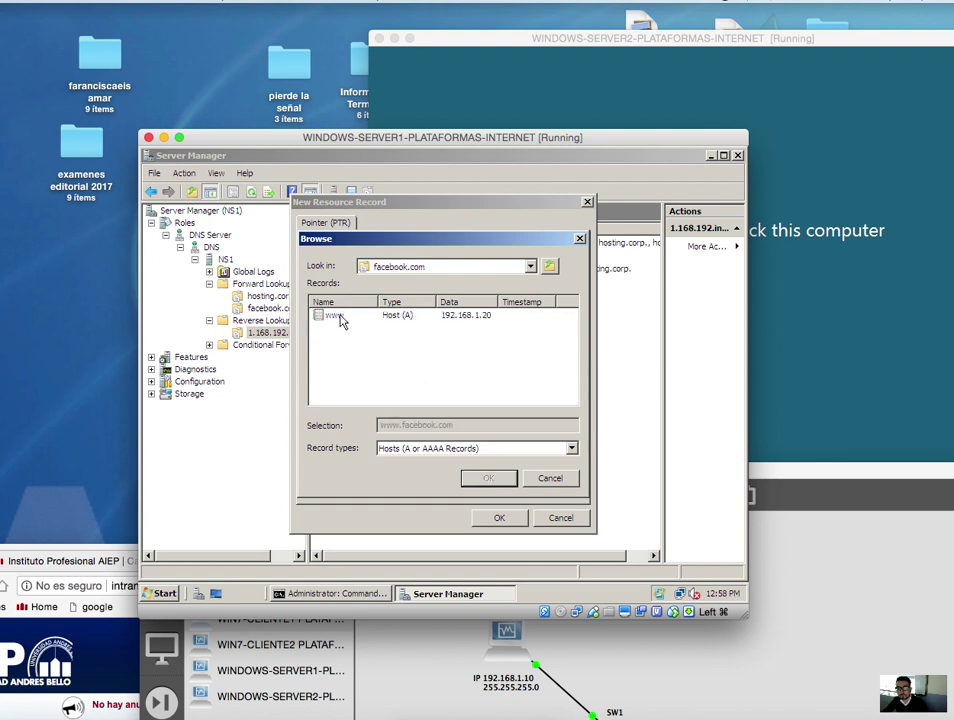
pyautogui.press('Down')
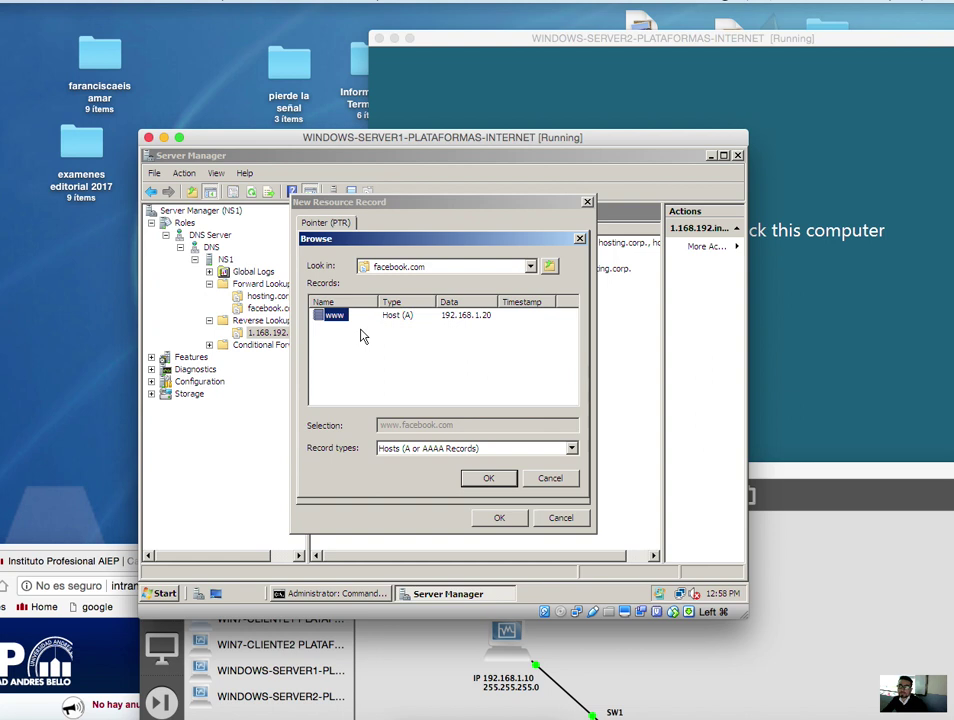
pyautogui.click(497, 478)
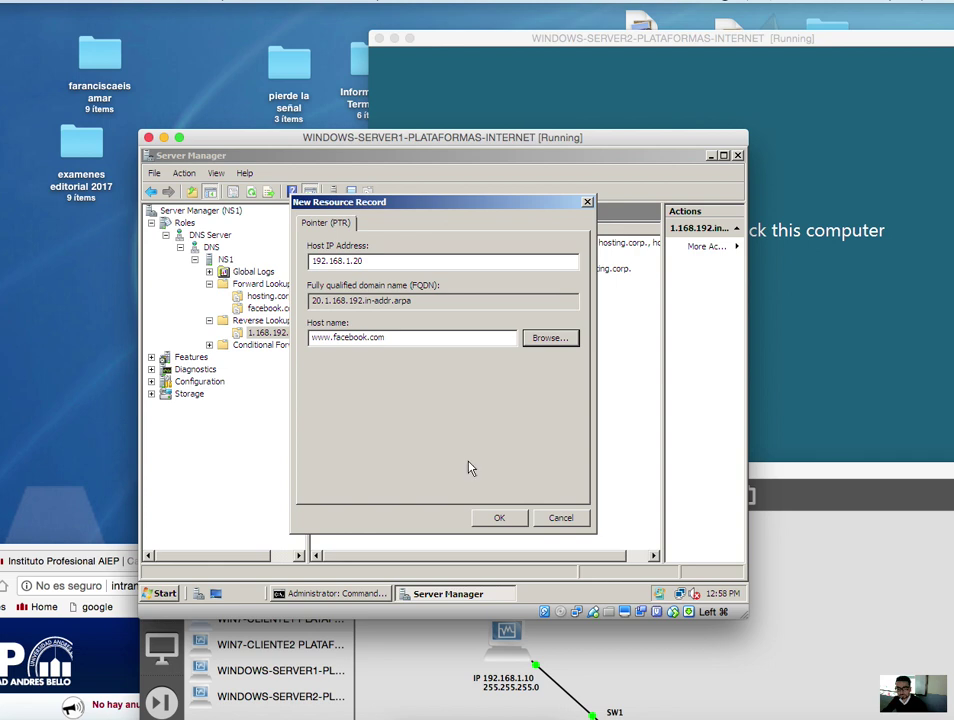
pyautogui.click(499, 520)
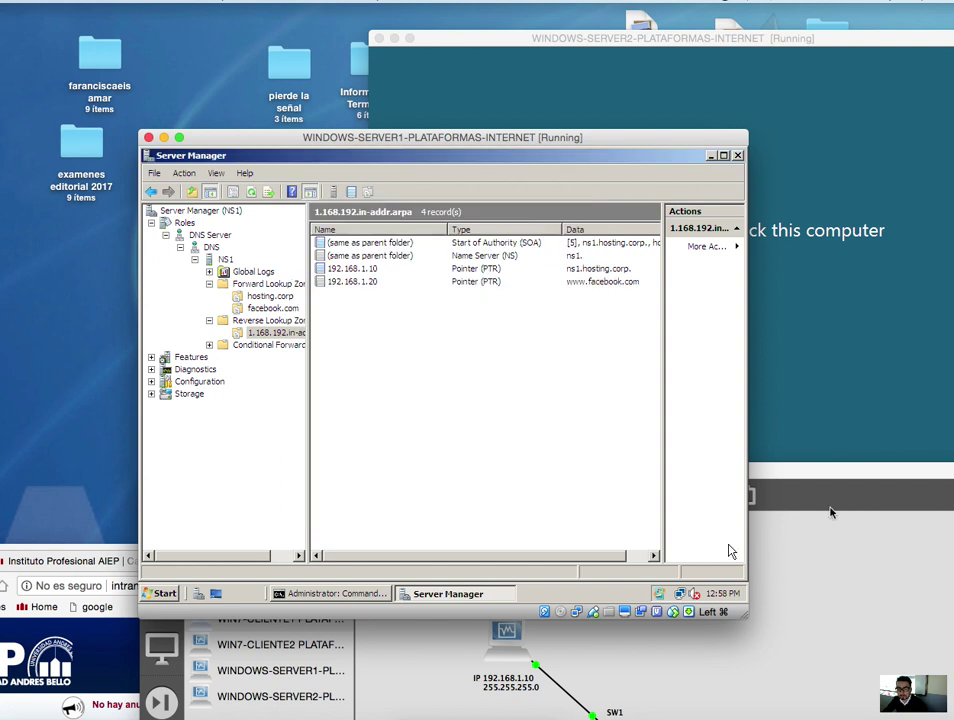
# - Look over the GNS3 lab topology, then show facebook.com's records on Server1 again
pyautogui.moveTo(826, 500); pyautogui.dragTo(833, 214)
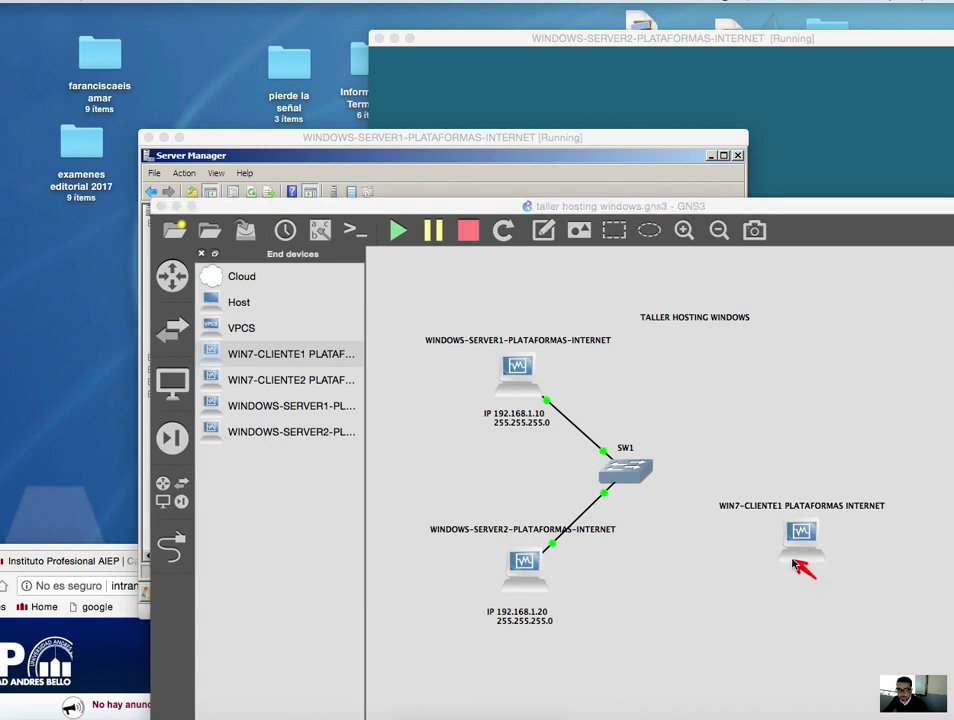
pyautogui.moveTo(814, 577)
pyautogui.mouseDown()
pyautogui.moveTo(549, 400)
pyautogui.moveTo(524, 367)
pyautogui.mouseUp()
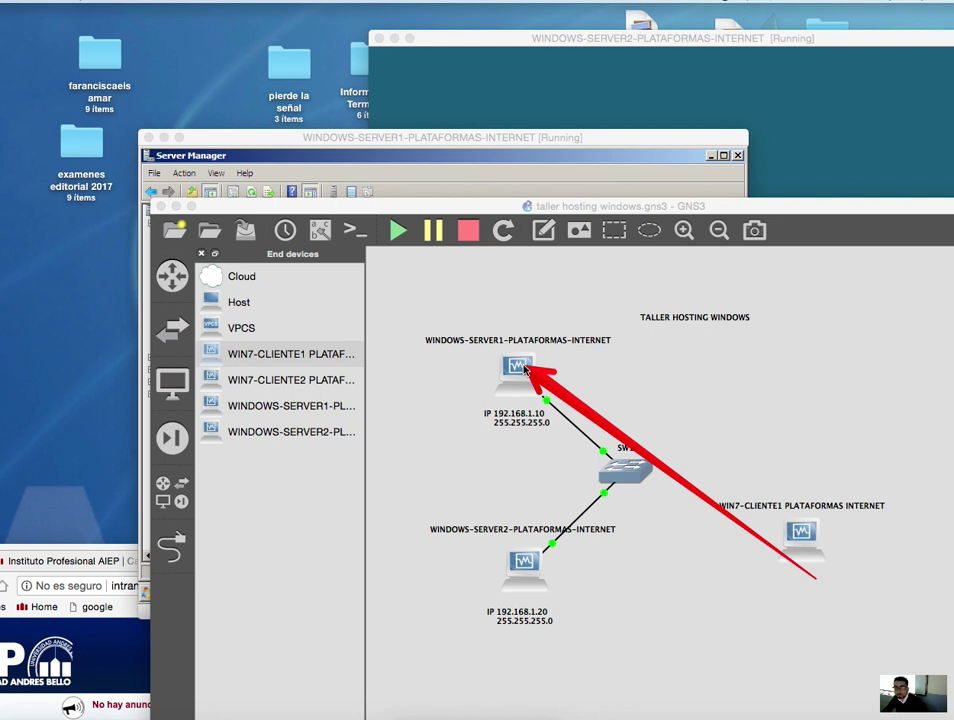
pyautogui.moveTo(524, 367); pyautogui.dragTo(528, 578)
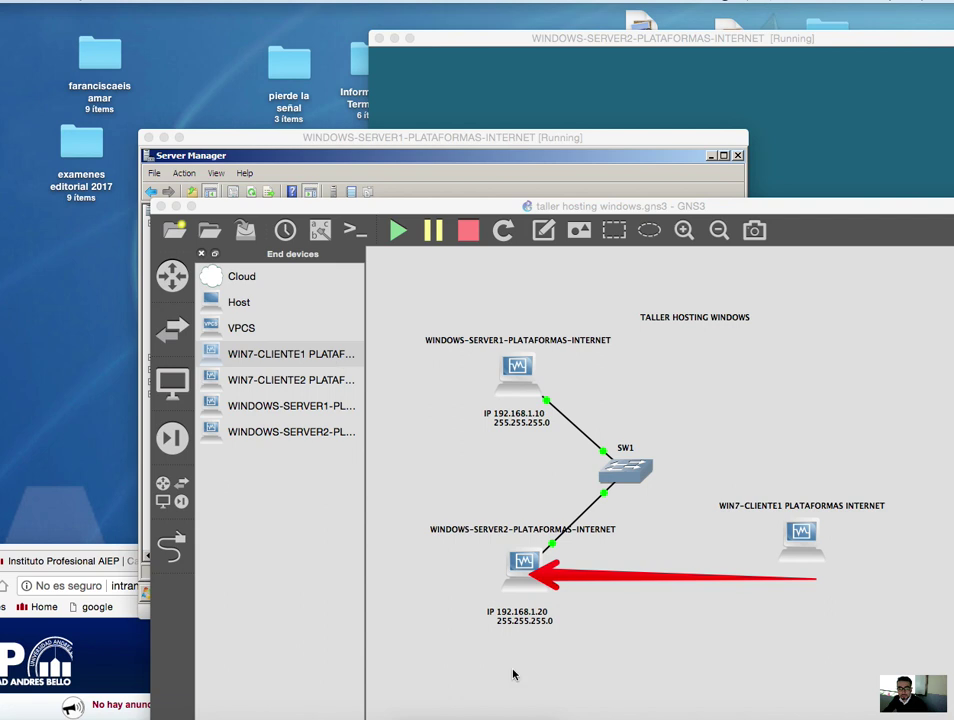
pyautogui.click(513, 136)
pyautogui.click(270, 308)
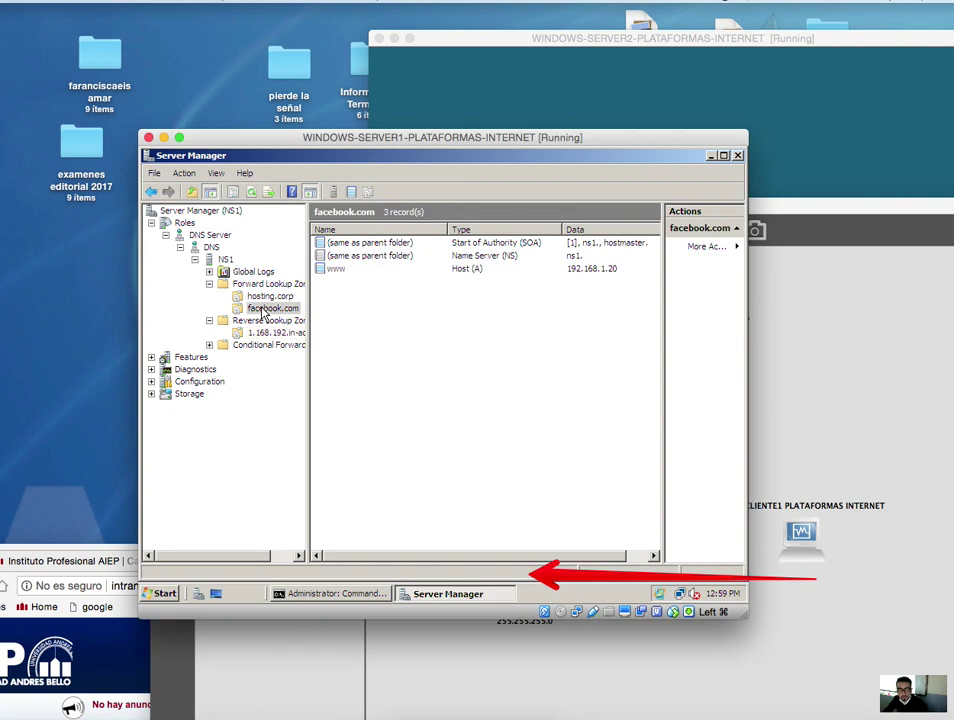
# - Add a host named 'ftp' at 192.168.1.20 to the facebook.com zone
pyautogui.rightClick(375, 328)
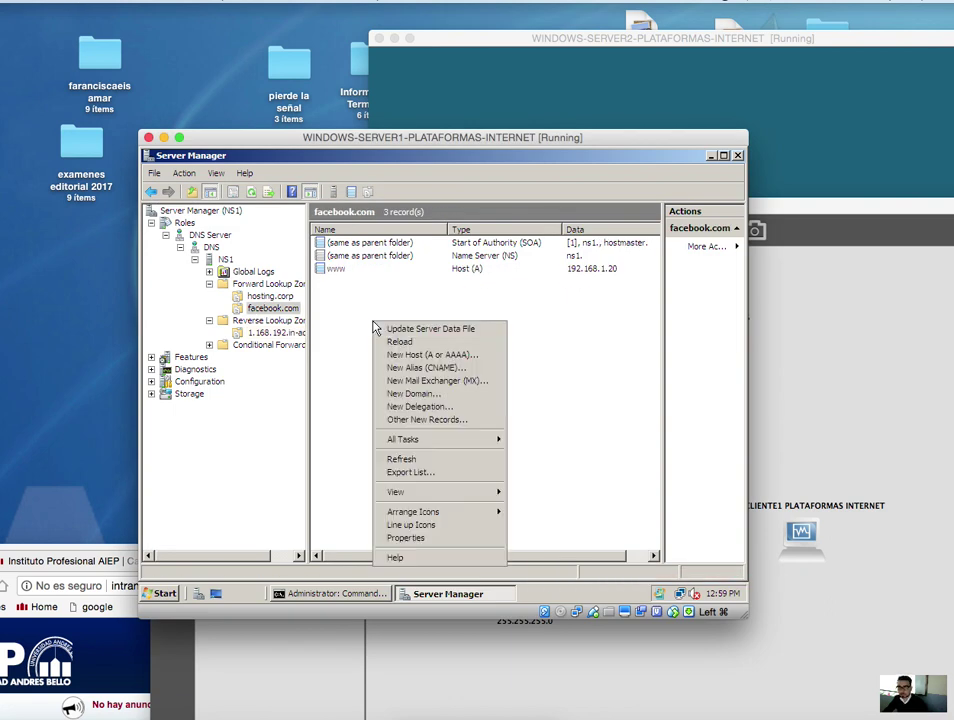
pyautogui.click(265, 258)
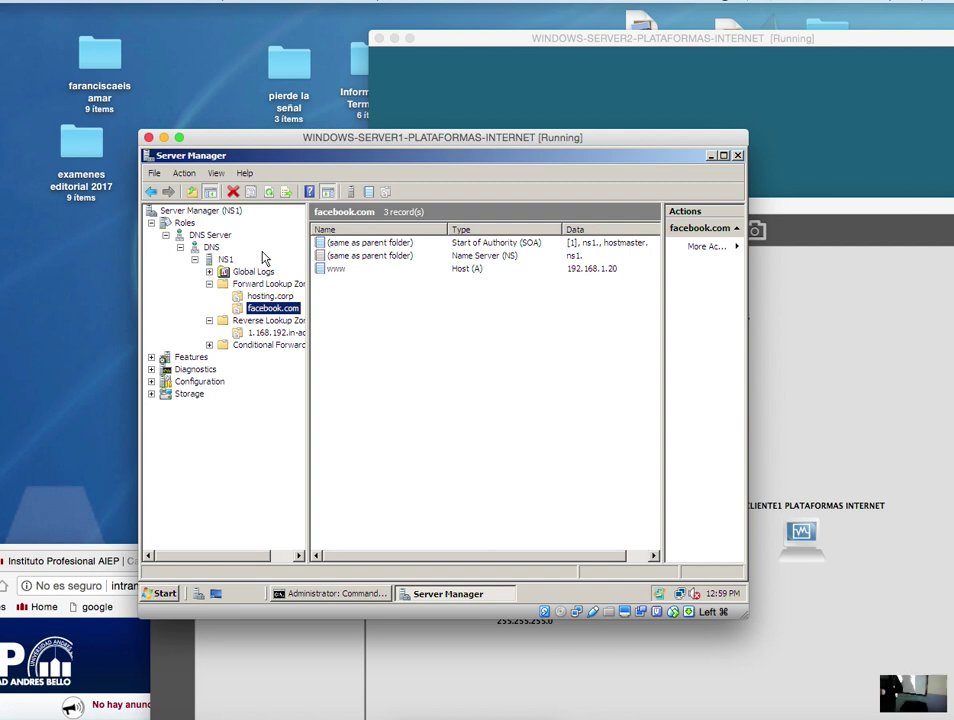
pyautogui.rightClick(367, 309)
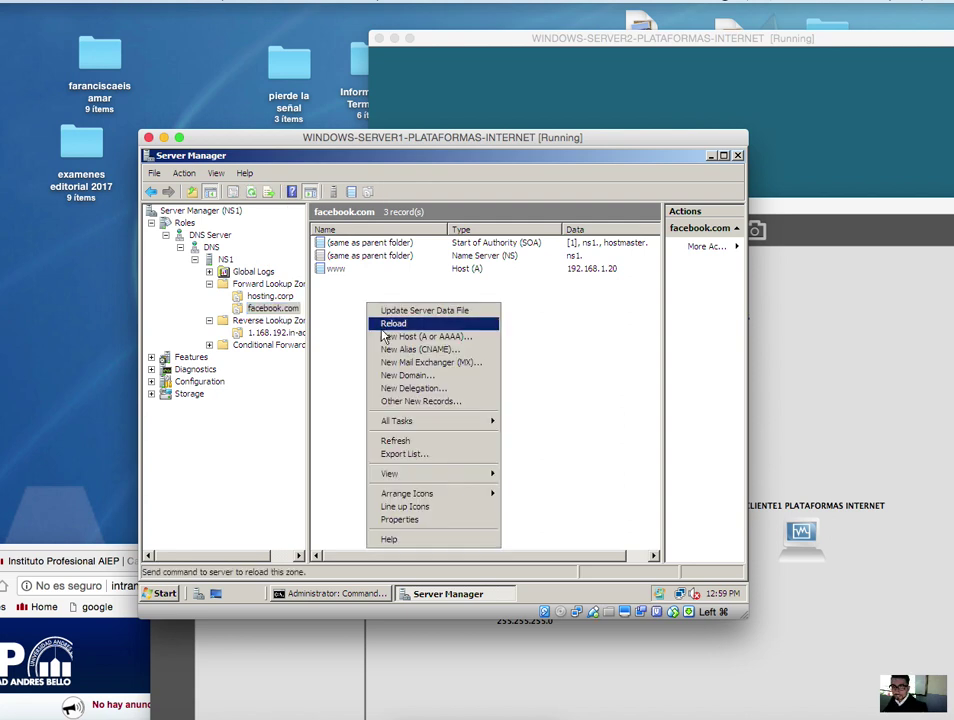
pyautogui.click(445, 337)
pyautogui.write('ftp')
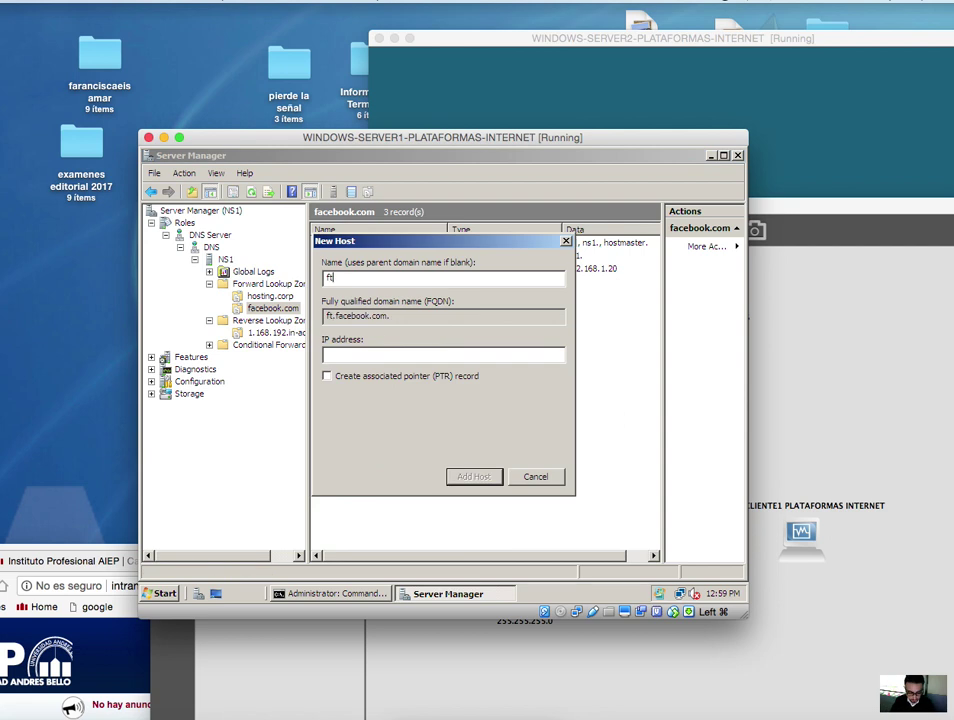
pyautogui.click(405, 356)
pyautogui.write('192')
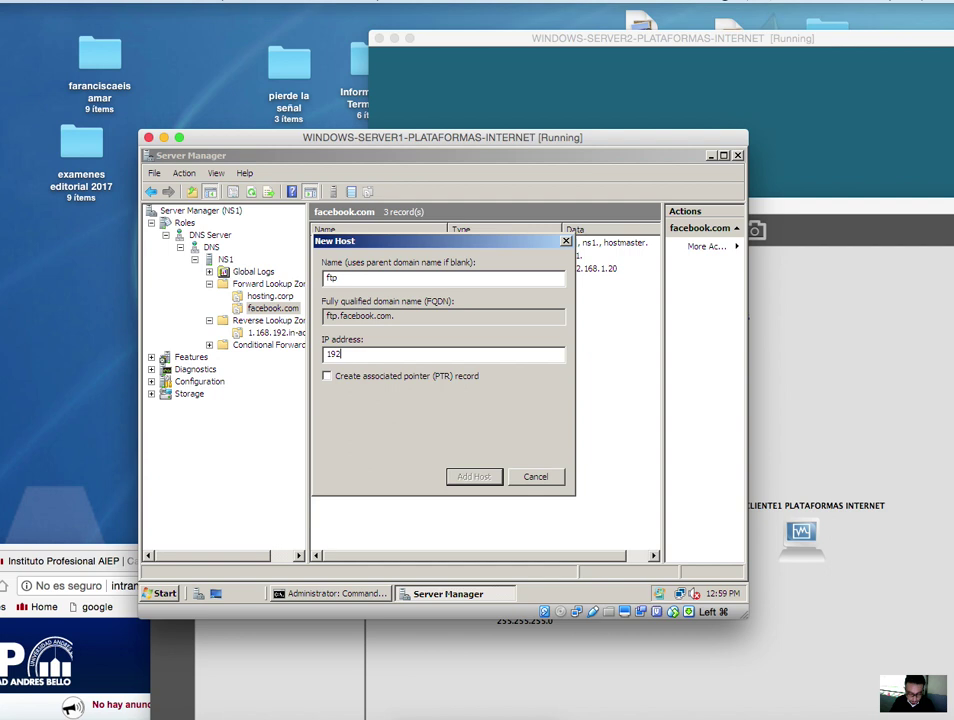
pyautogui.write('.168.1.')
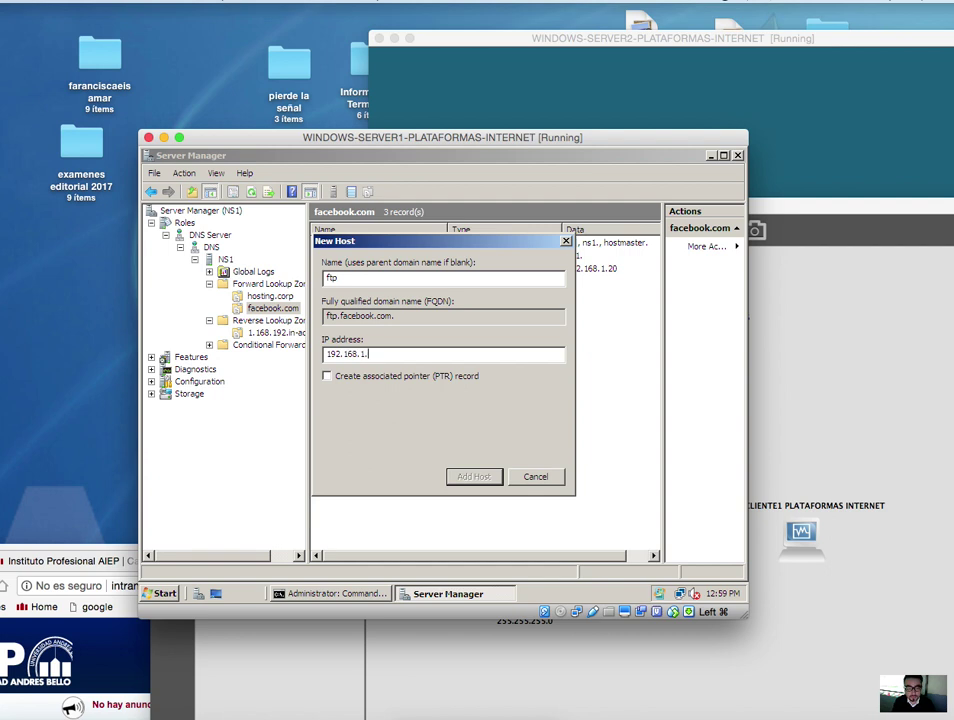
pyautogui.write('20')
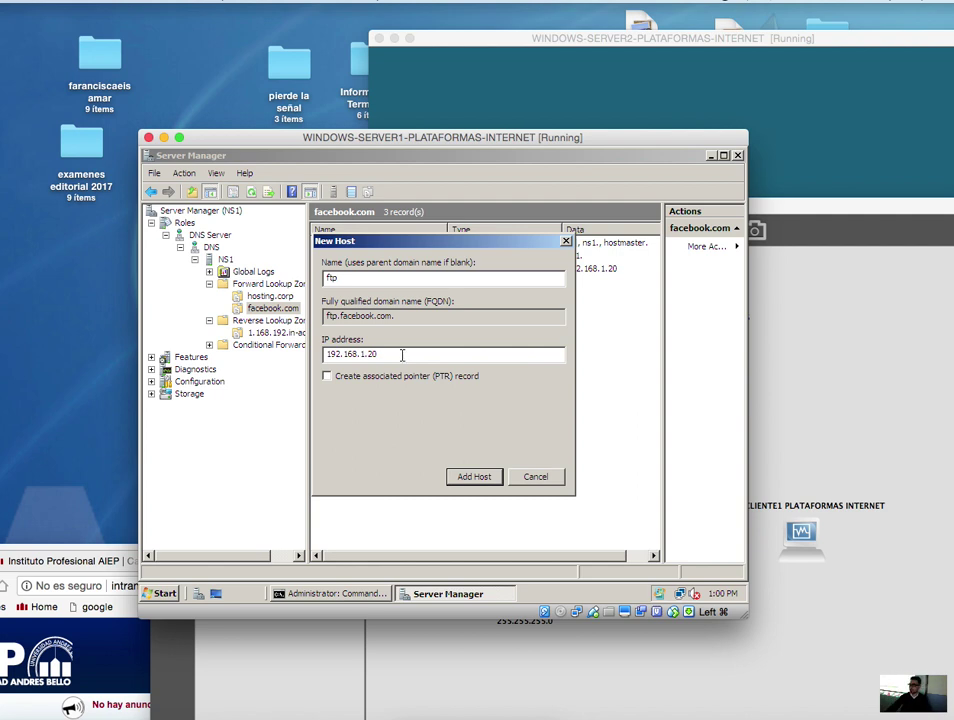
pyautogui.click(487, 478)
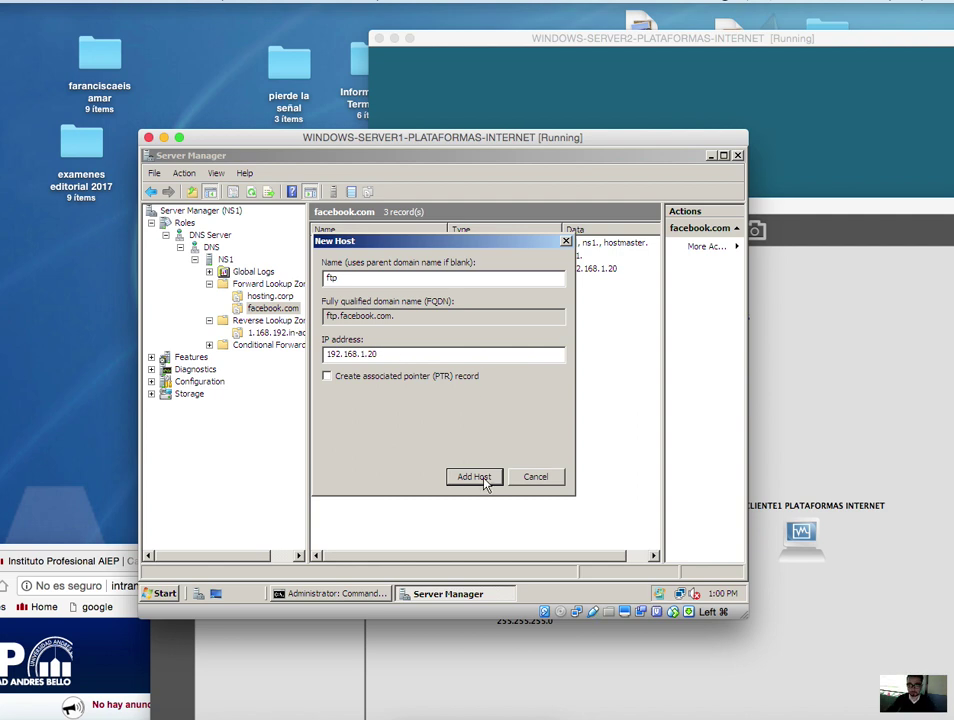
pyautogui.click(566, 419)
pyautogui.click(549, 477)
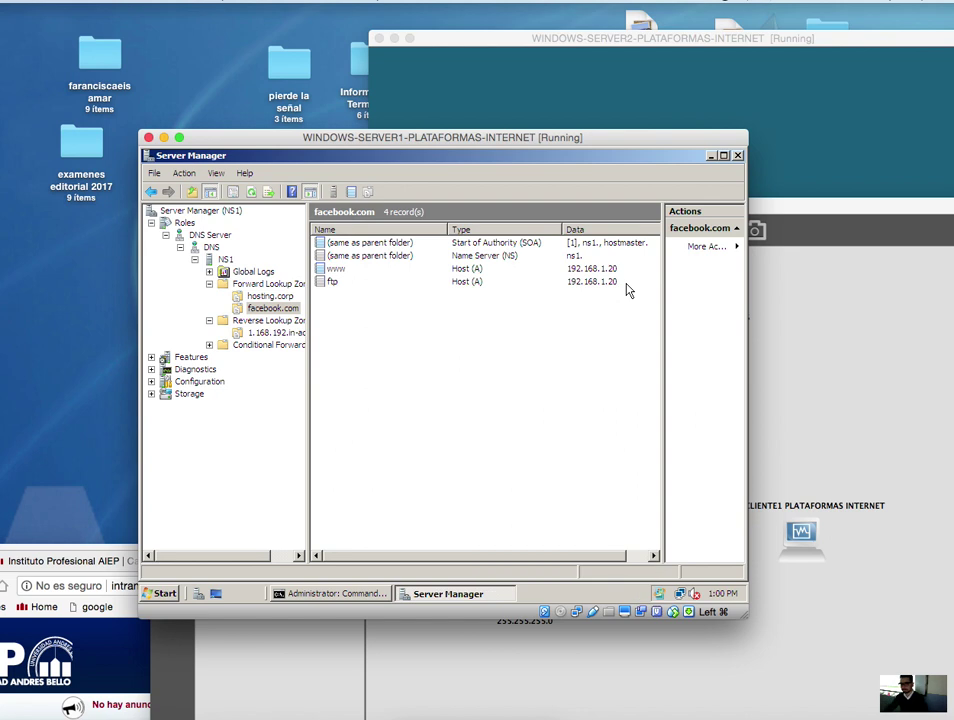
# - Start a new pointer record for 192.168.1.20 in the 1.168.192.in-addr.arpa zone
pyautogui.click(279, 336)
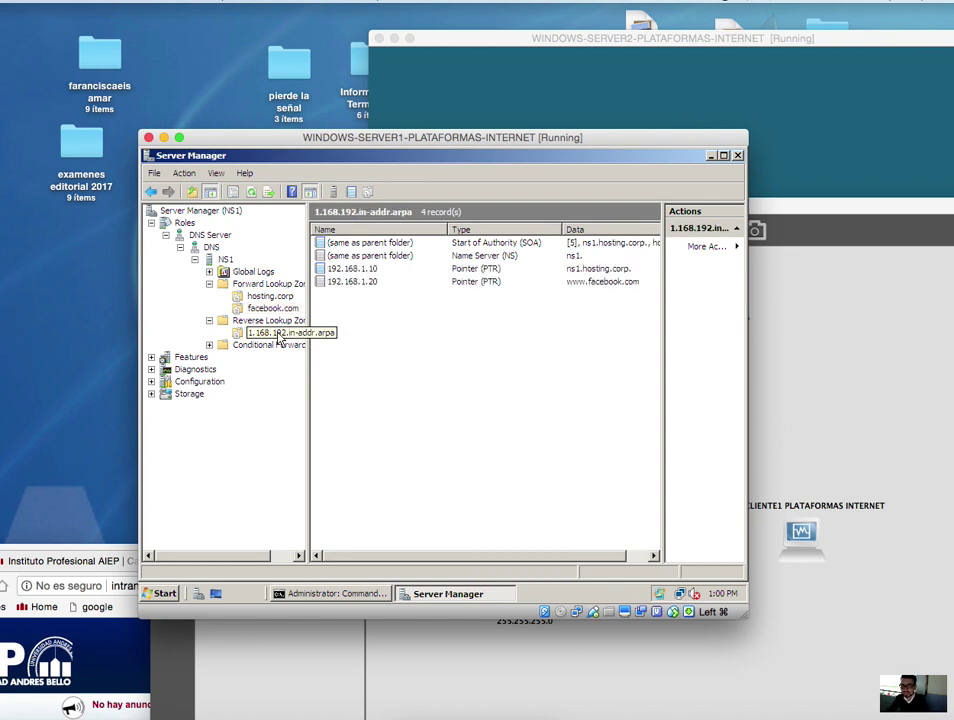
pyautogui.rightClick(444, 345)
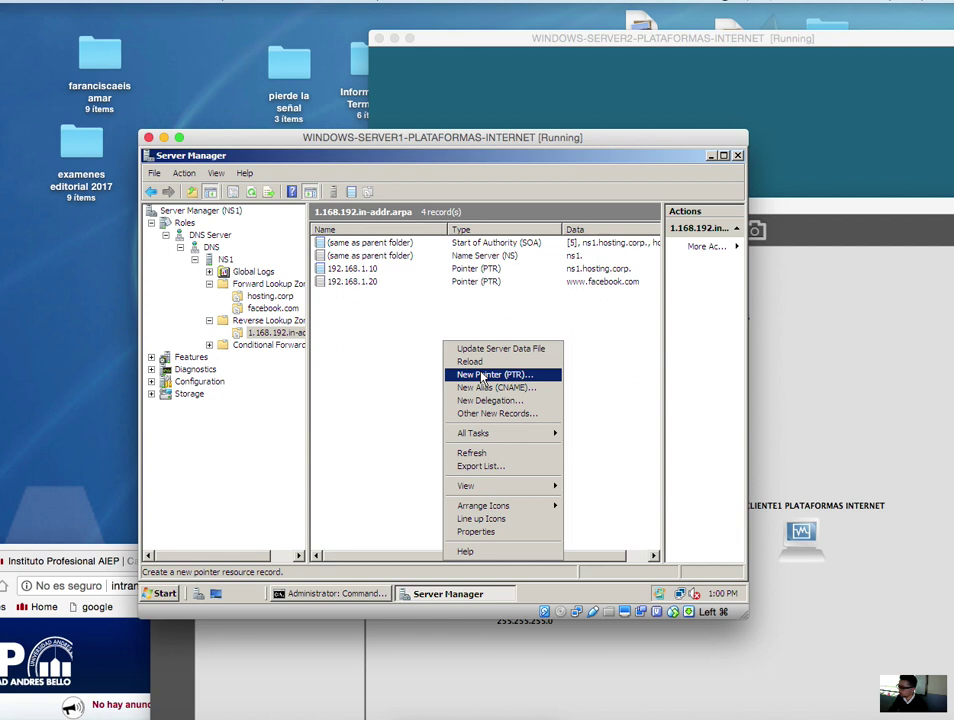
pyautogui.click(483, 377)
pyautogui.click(384, 260)
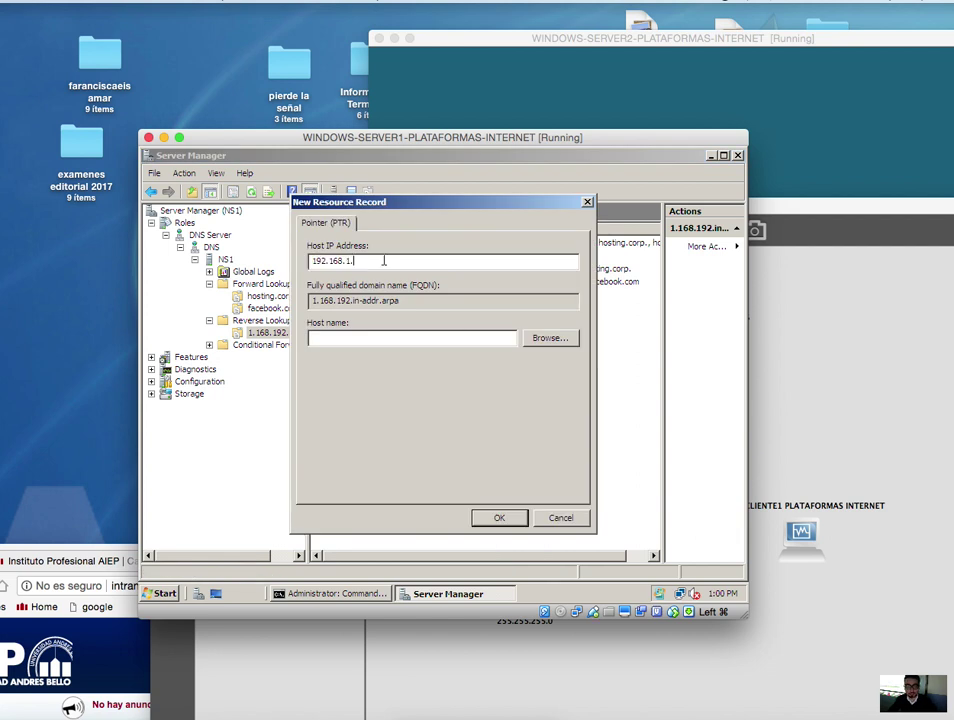
pyautogui.write('20')
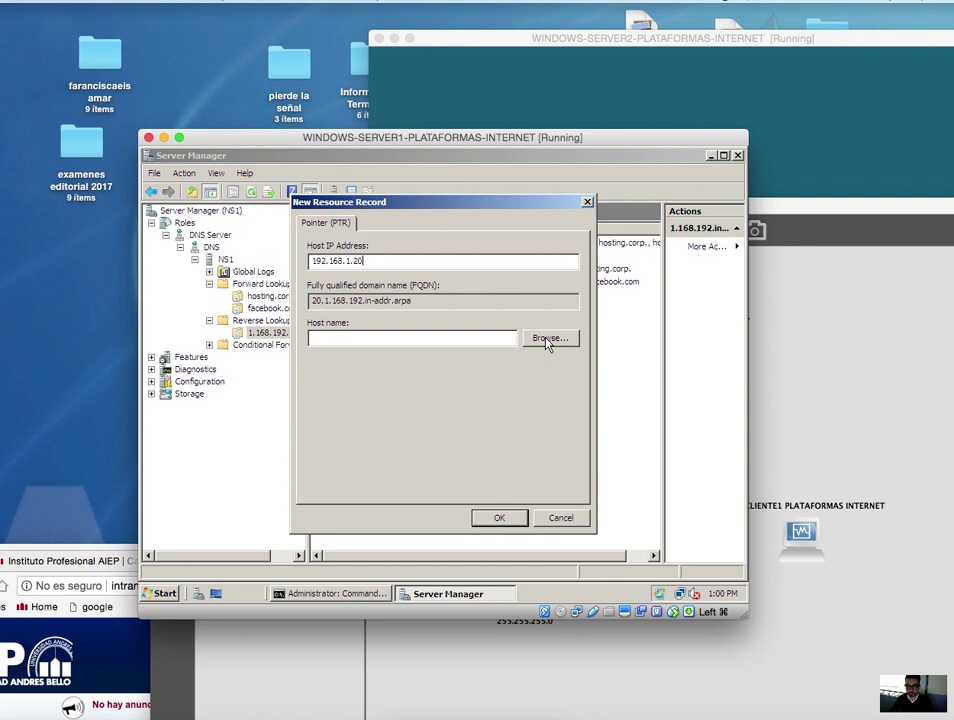
# - Browse to facebook.com's ftp host as the pointer target and save the record
pyautogui.click(547, 341)
pyautogui.doubleClick(330, 315)
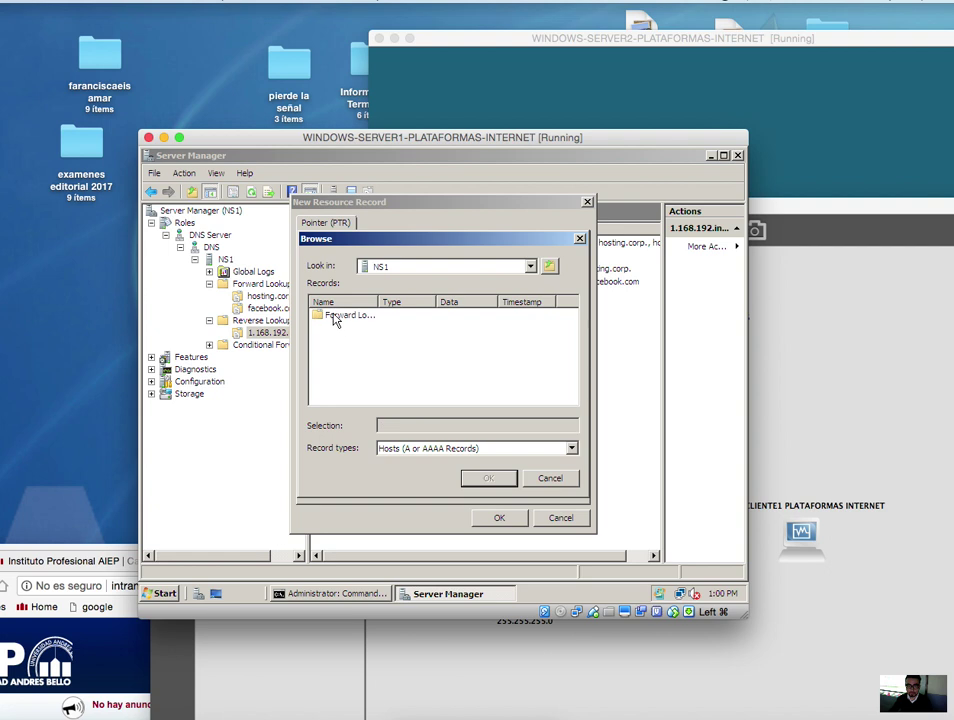
pyautogui.doubleClick(338, 318)
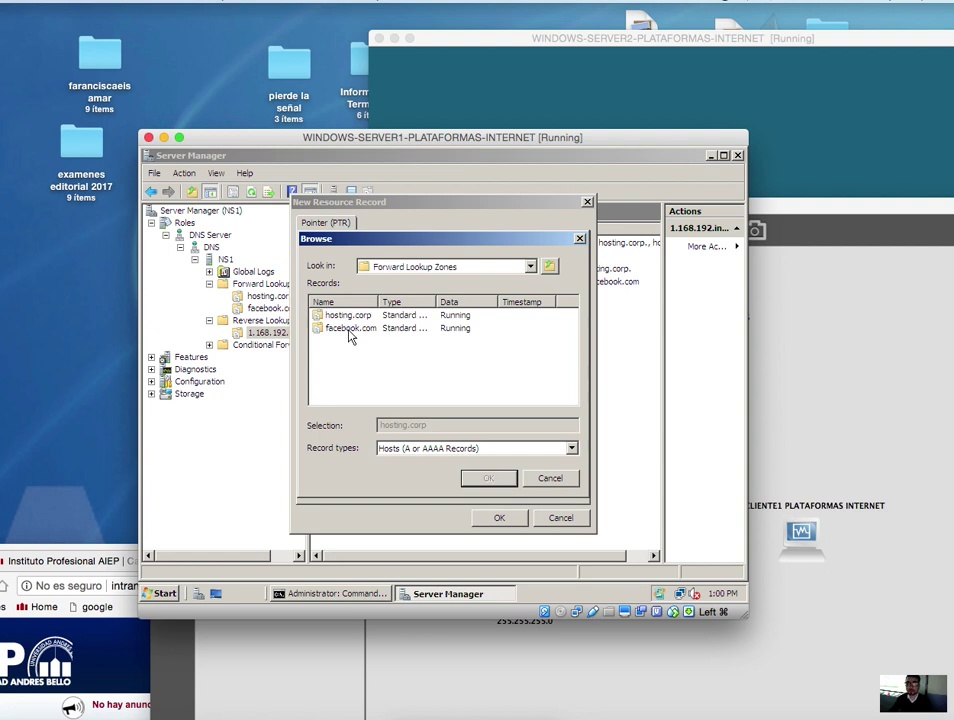
pyautogui.doubleClick(349, 331)
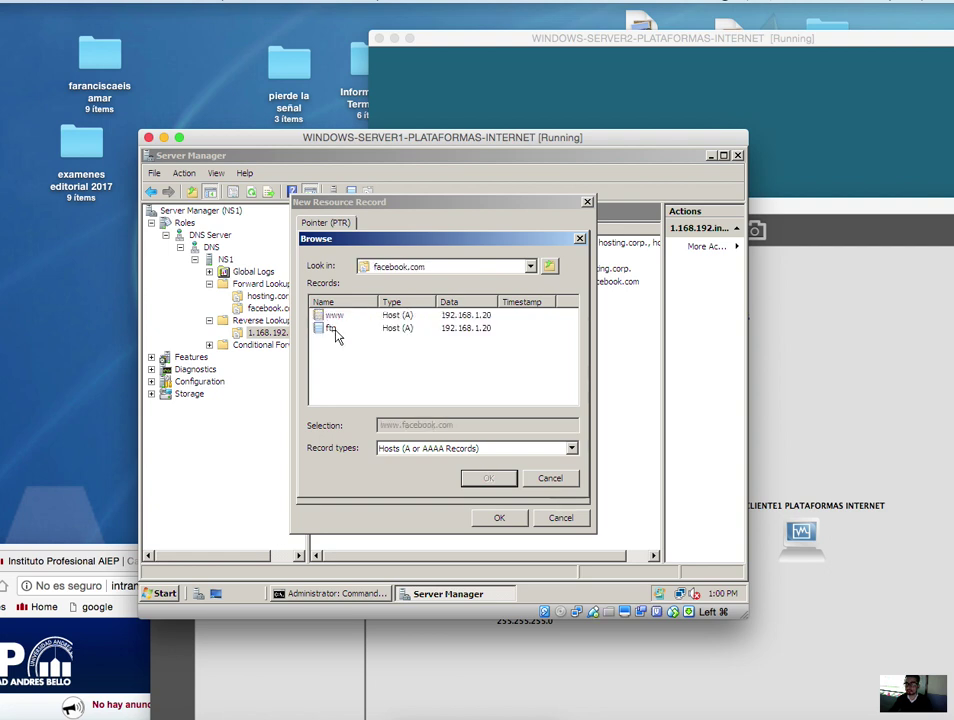
pyautogui.click(330, 329)
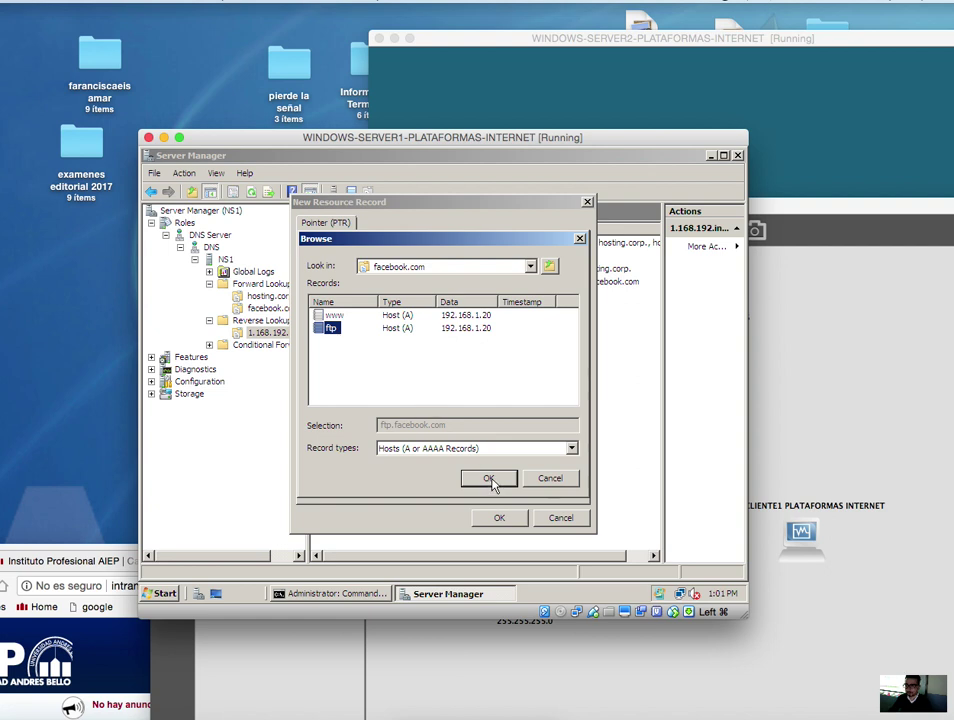
pyautogui.click(489, 479)
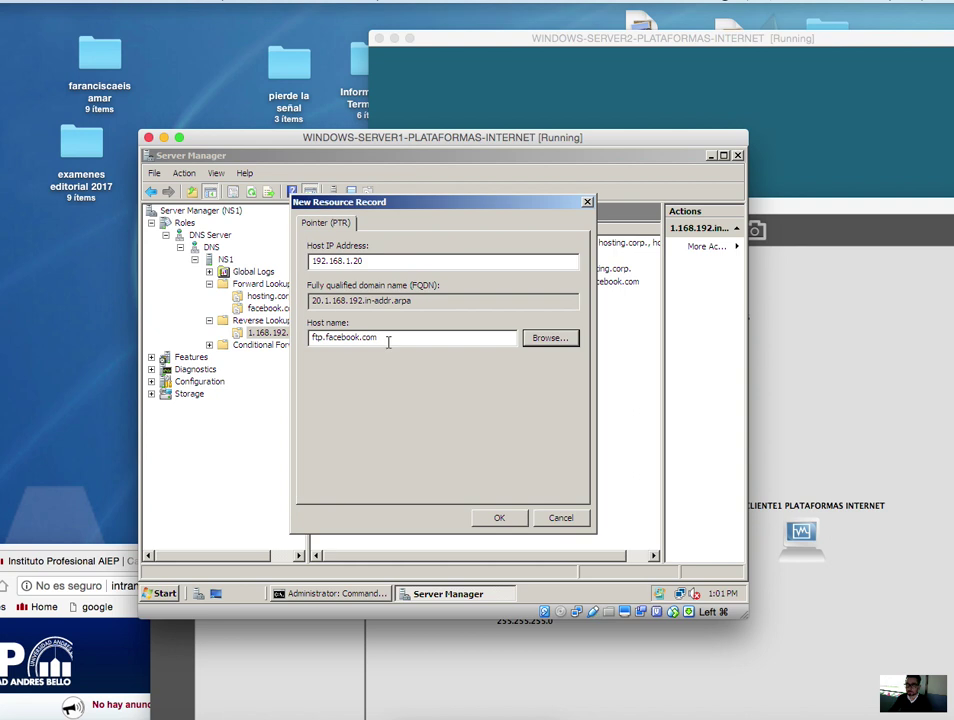
pyautogui.click(499, 519)
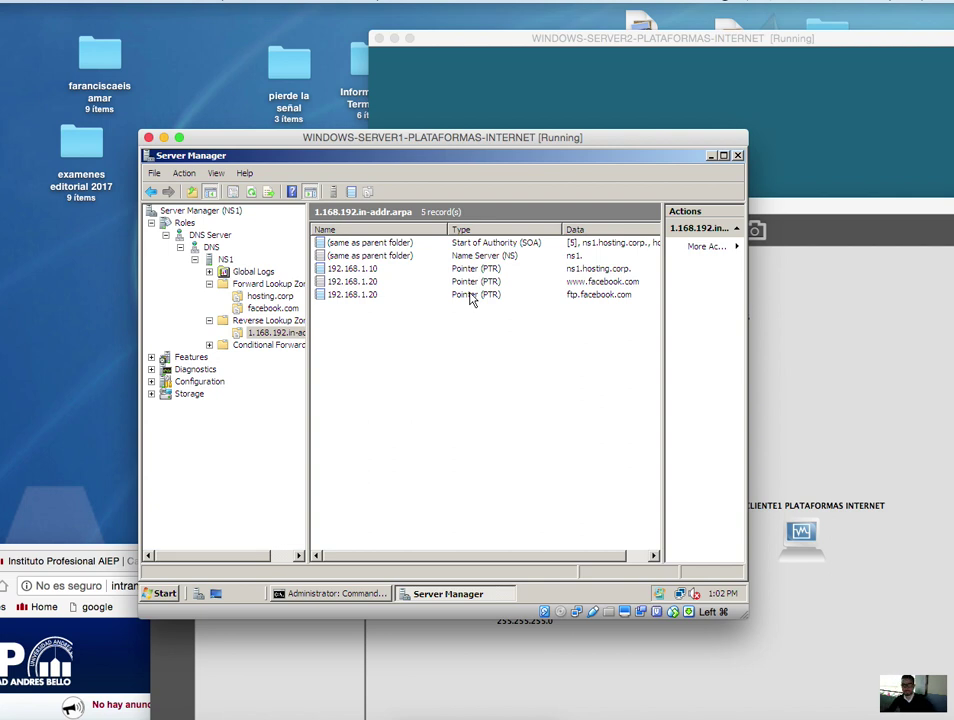
pyautogui.rightClick(446, 357)
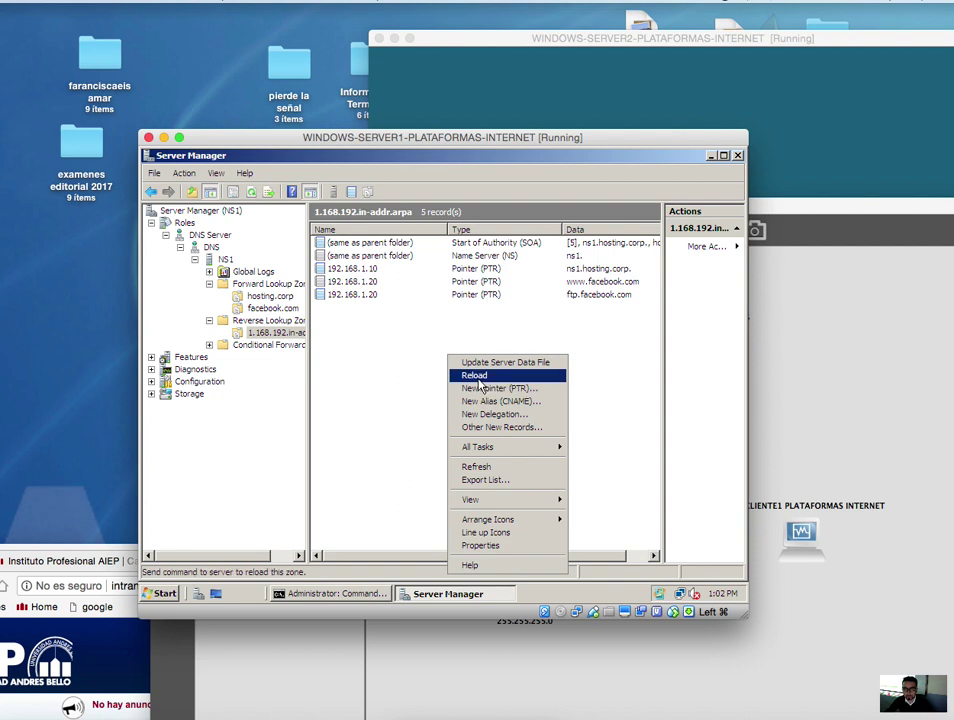
# - Close Server Manager on Server1 and bring the WINDOWS-SERVER2 window forward
pyautogui.click(392, 417)
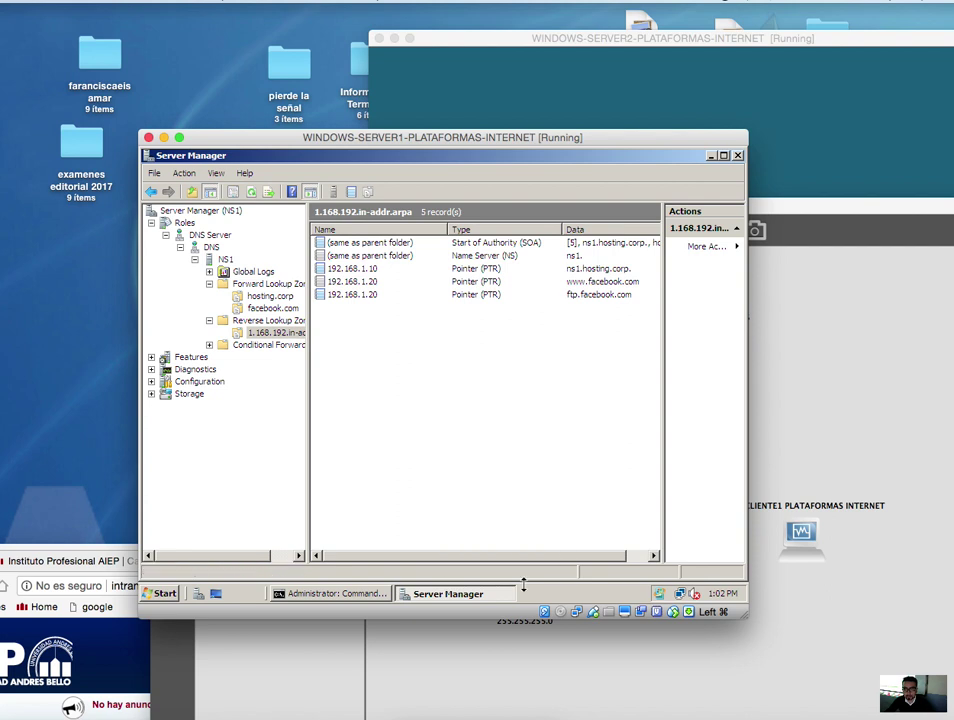
pyautogui.click(737, 156)
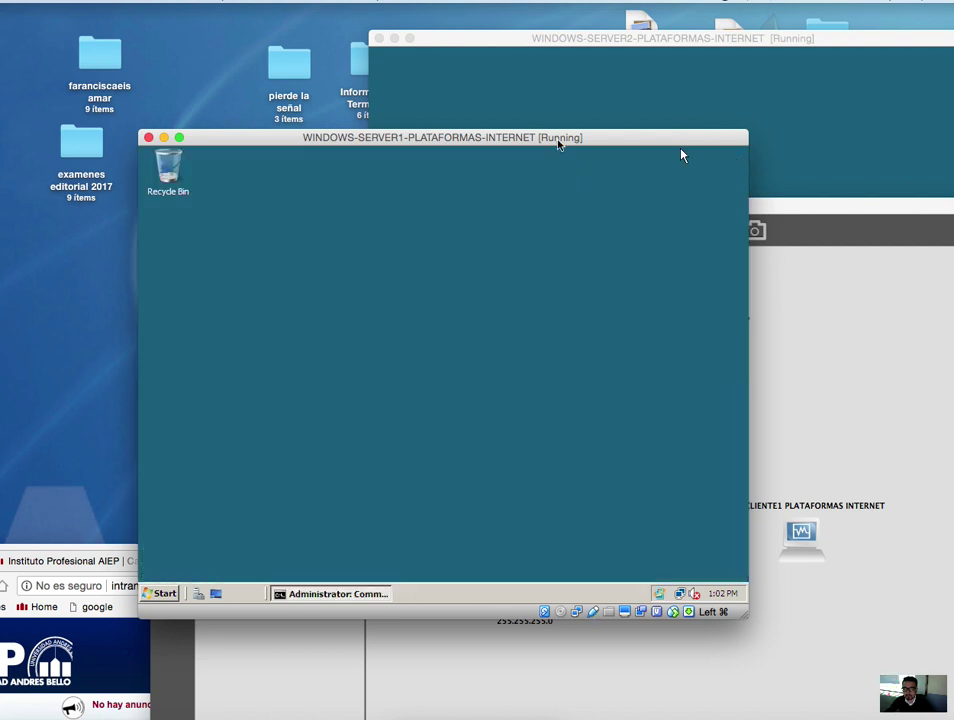
pyautogui.moveTo(558, 145); pyautogui.dragTo(432, 79)
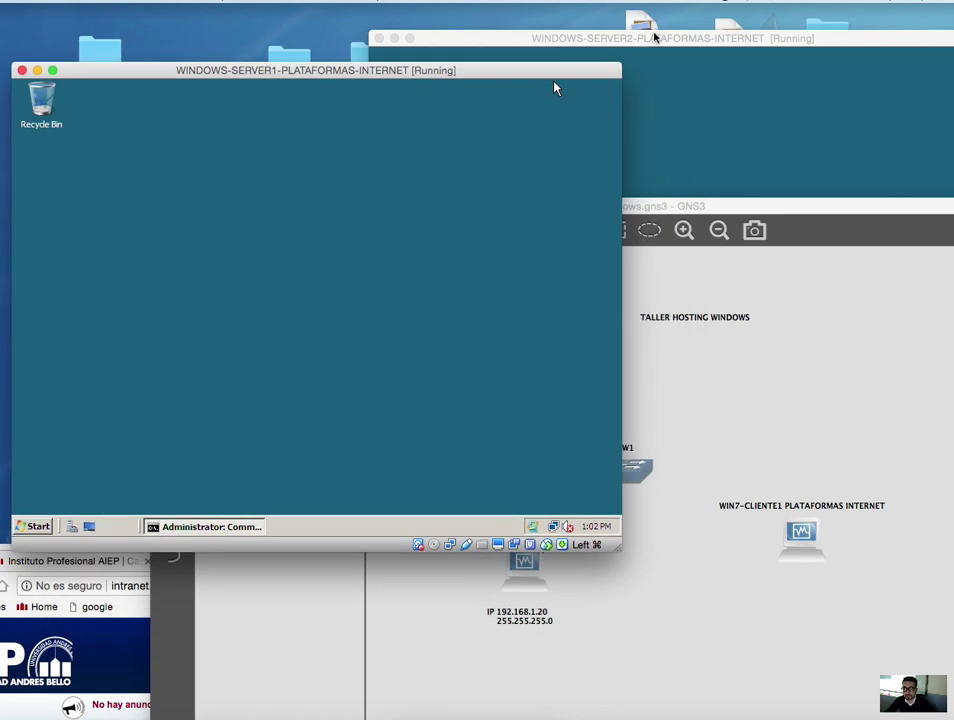
pyautogui.moveTo(652, 40); pyautogui.dragTo(543, 103)
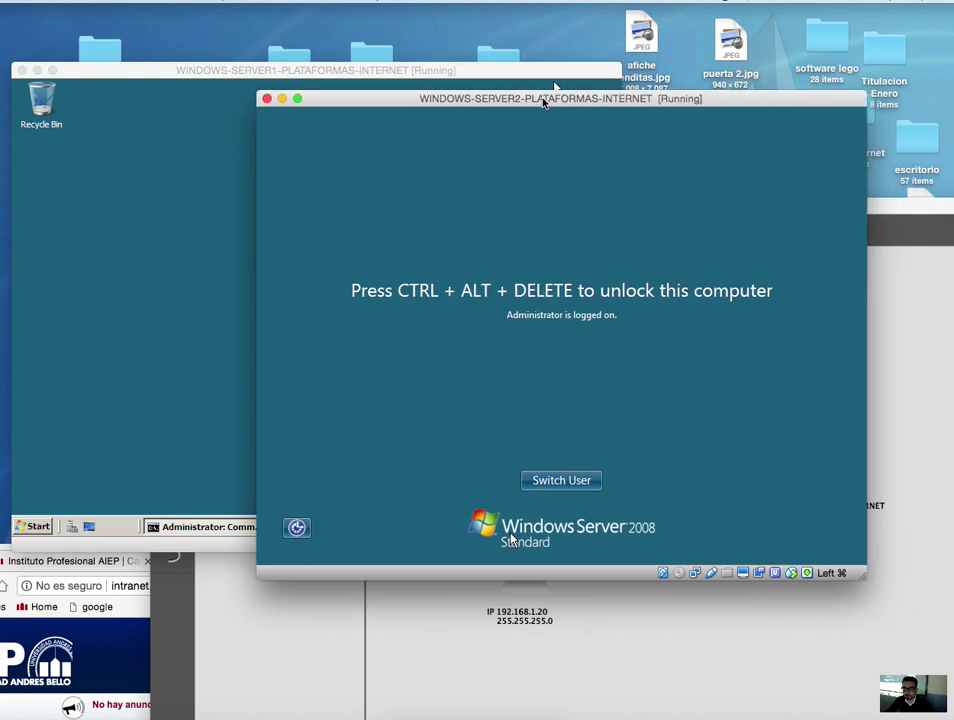
# - Send the unlock keystroke to WINDOWS-SERVER2 and sign in with the administrator password
pyautogui.click(184, 0)
pyautogui.moveTo(290, 13)
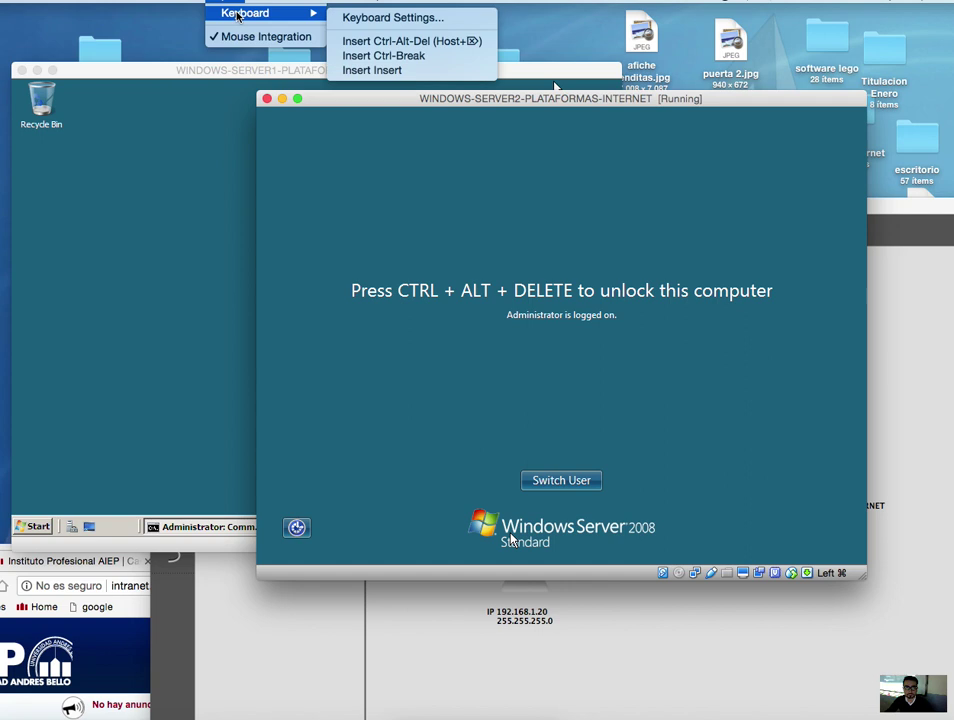
pyautogui.click(366, 41)
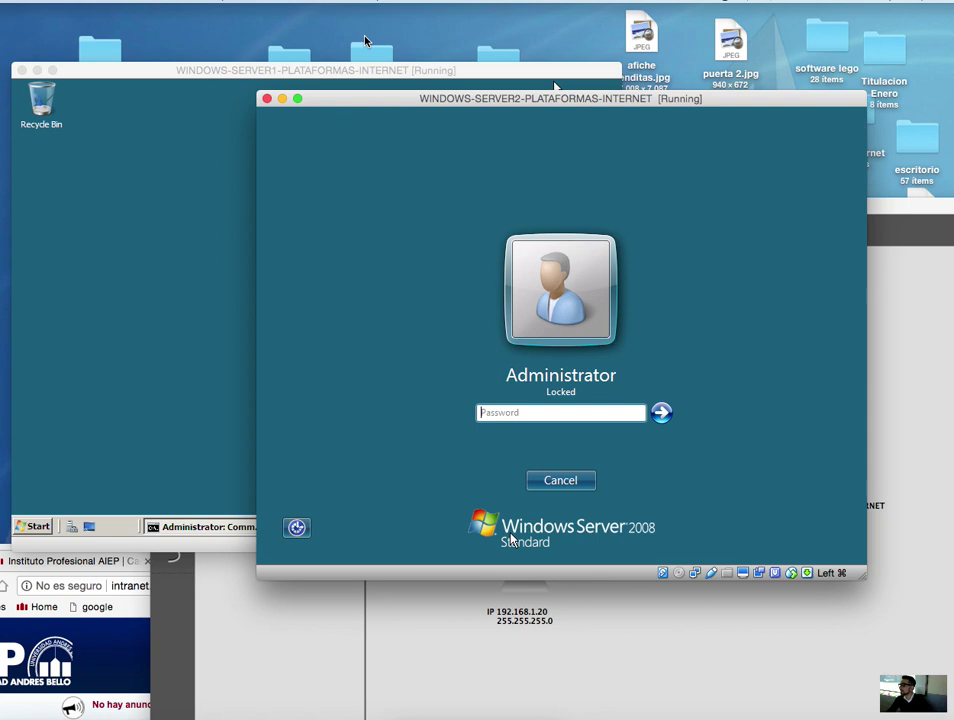
pyautogui.write('123')
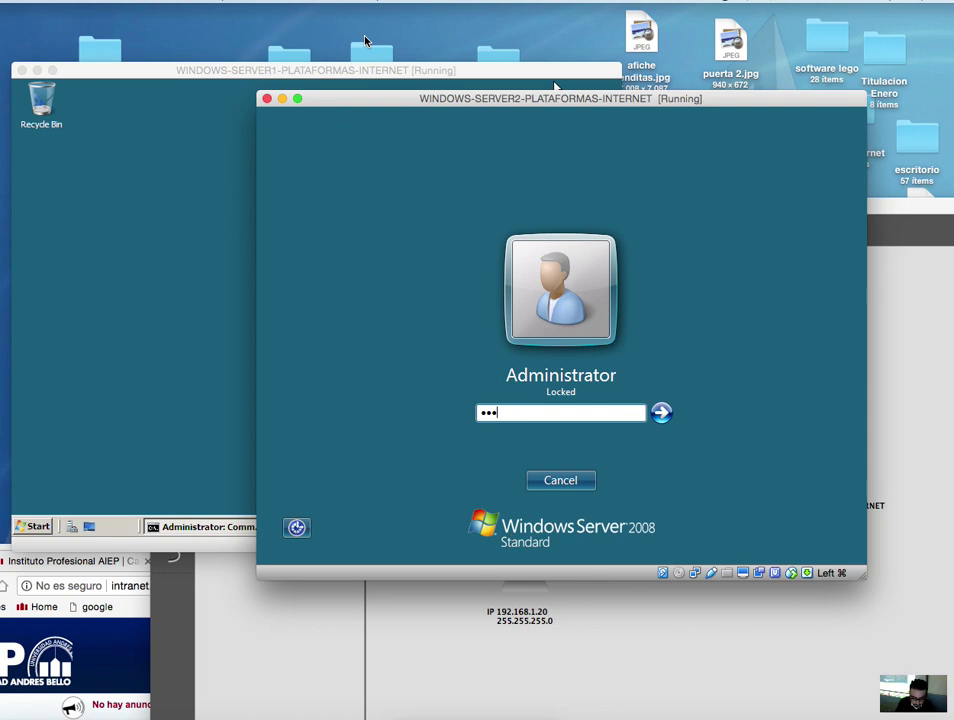
pyautogui.write('45678')
pyautogui.press('Return')
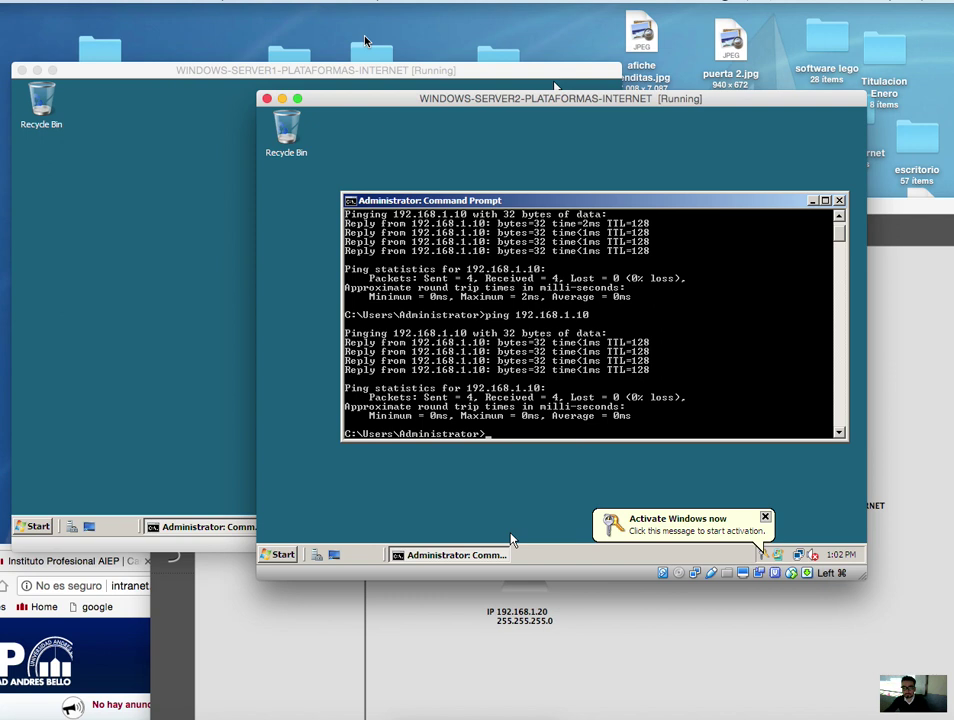
# - Close the Command Prompt and the Windows activation reminder on Server2
pyautogui.click(841, 201)
pyautogui.click(765, 516)
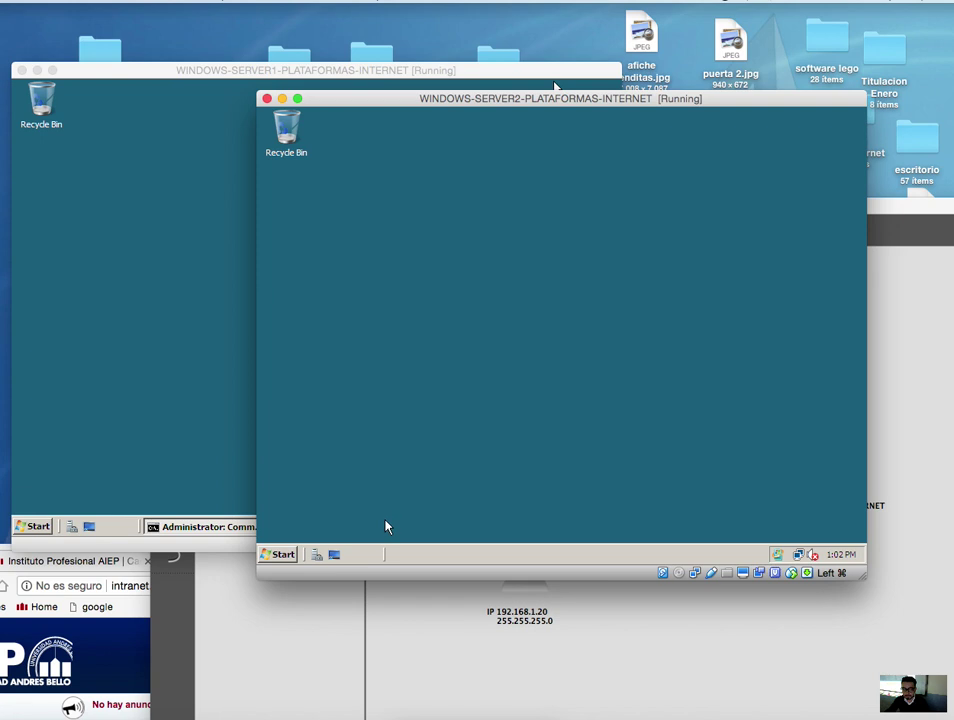
pyautogui.moveTo(553, 112); pyautogui.dragTo(548, 174)
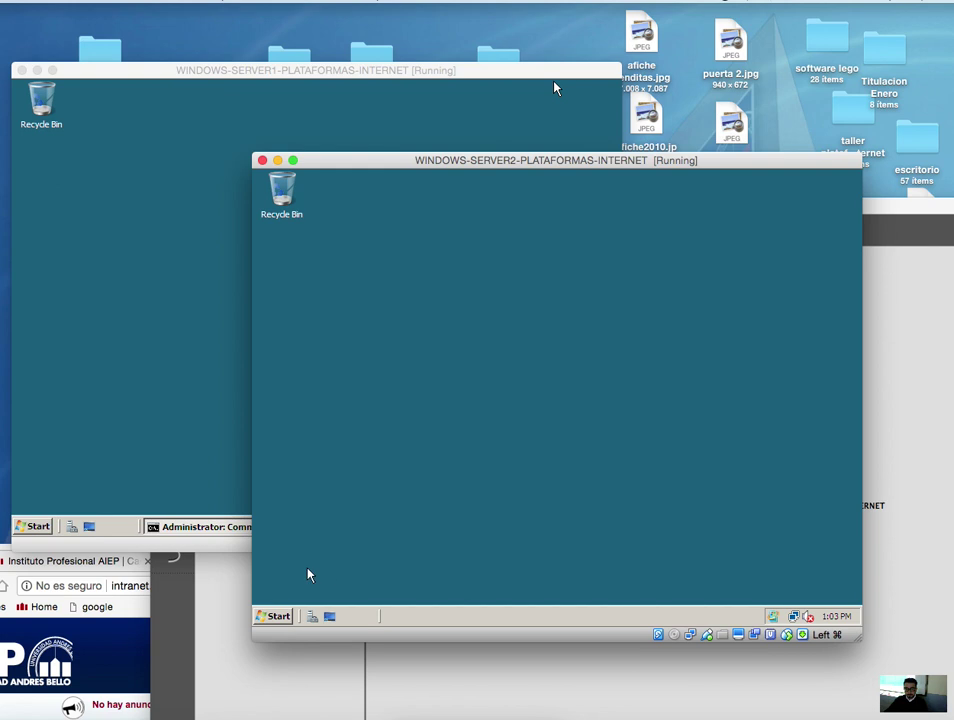
# - Browse Server2's C:\inetpub and wwwroot folders in Explorer, then bring GNS3 forward
pyautogui.click(273, 616)
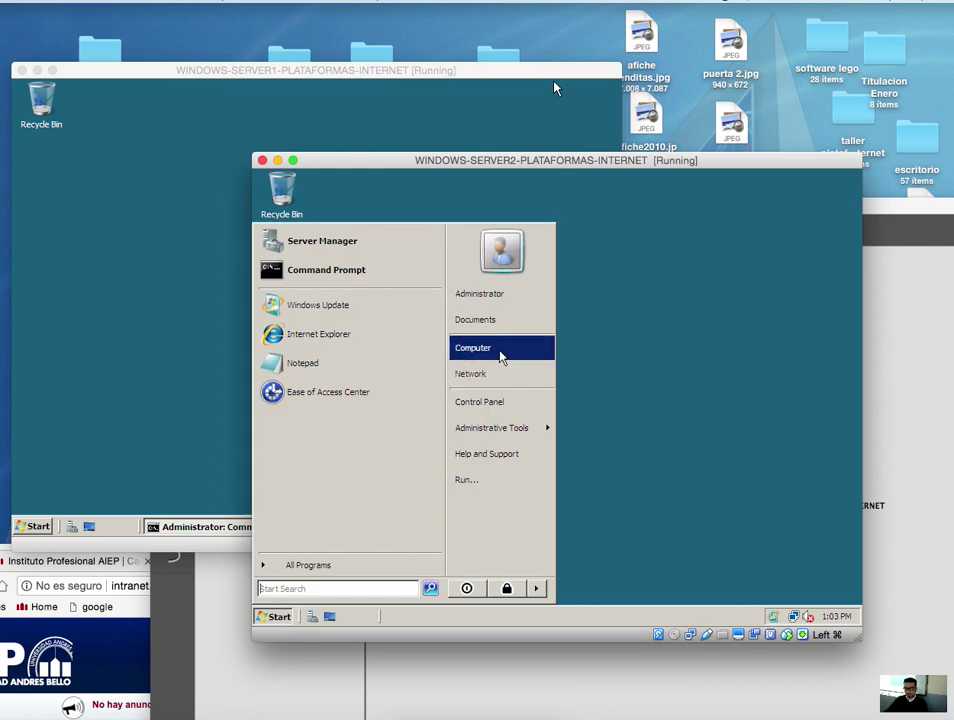
pyautogui.click(500, 352)
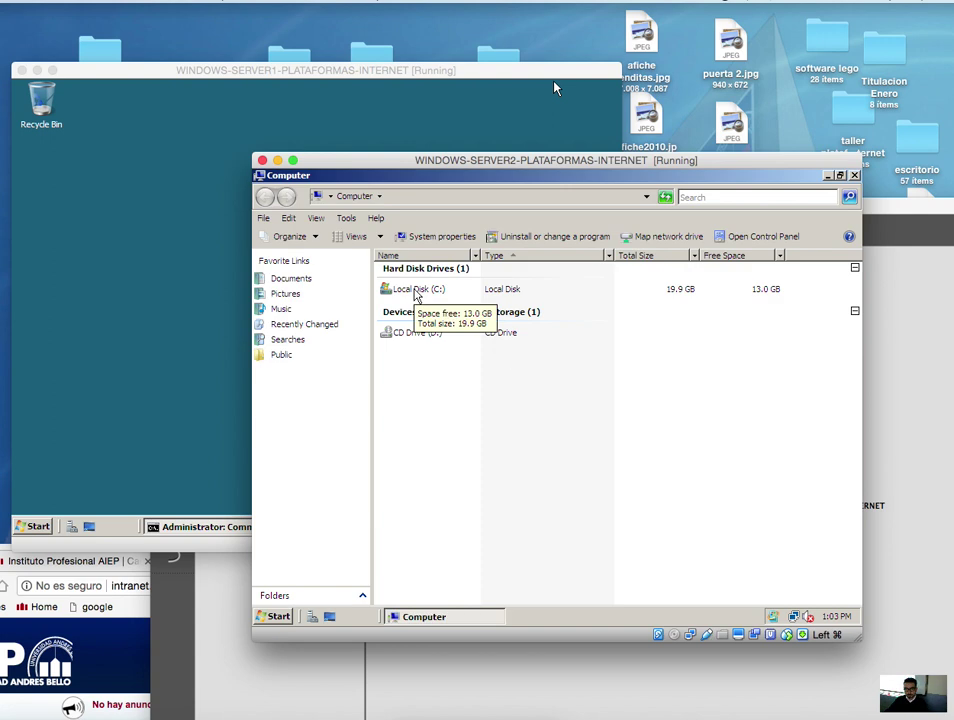
pyautogui.doubleClick(416, 291)
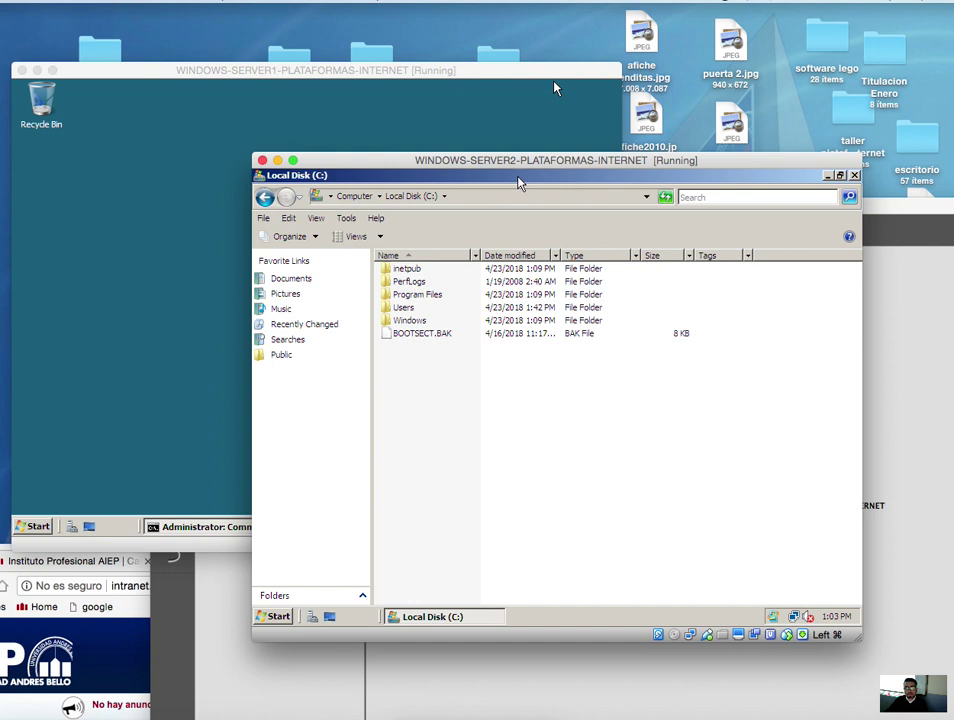
pyautogui.moveTo(458, 162); pyautogui.dragTo(560, 178)
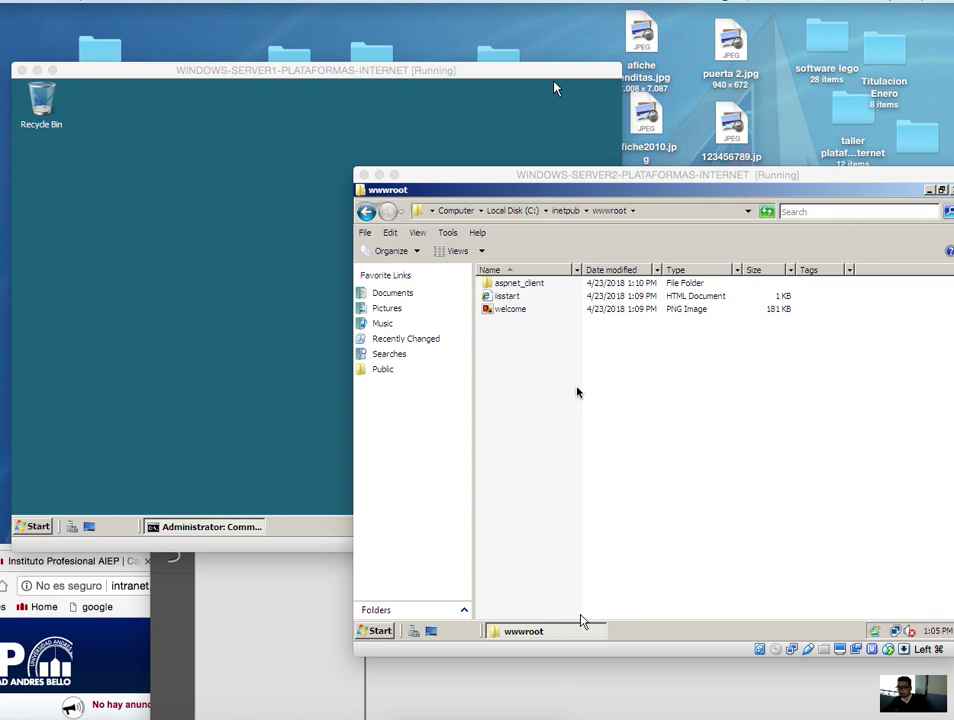
pyautogui.click(366, 211)
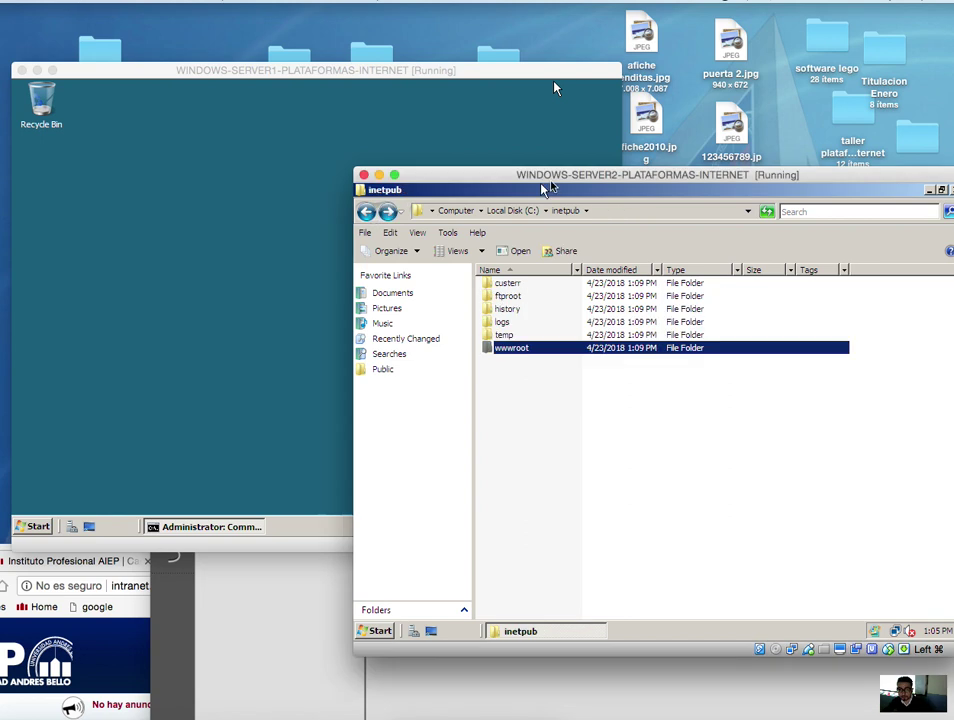
pyautogui.moveTo(607, 174); pyautogui.dragTo(317, 118)
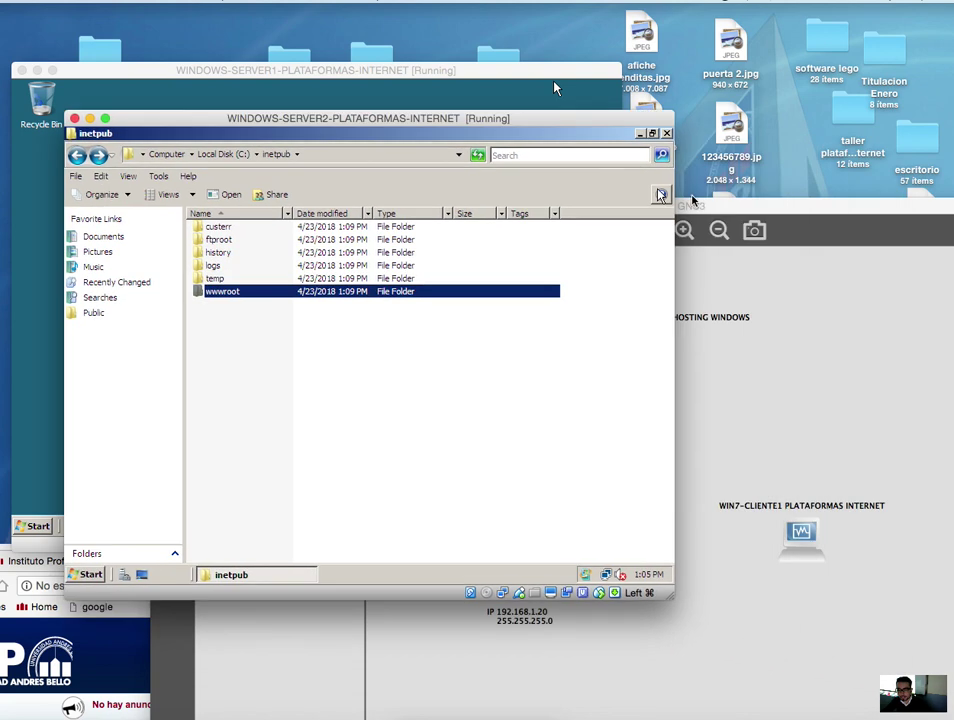
pyautogui.moveTo(764, 217); pyautogui.dragTo(687, 176)
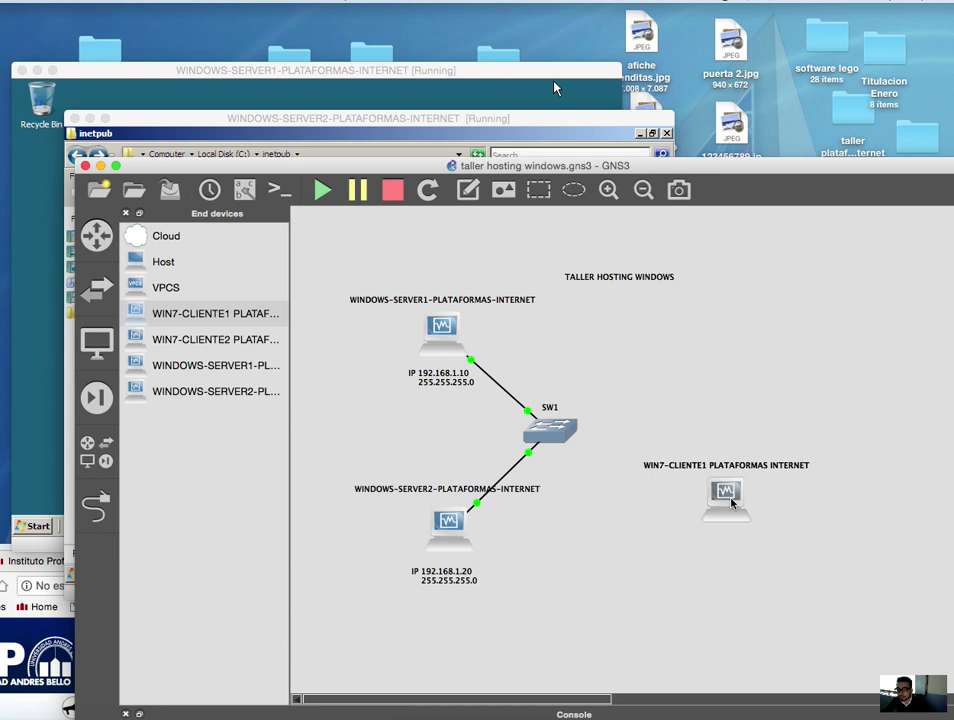
# - Start the WIN7-CLIENTE1 node from the GNS3 topology
pyautogui.moveTo(726, 500)
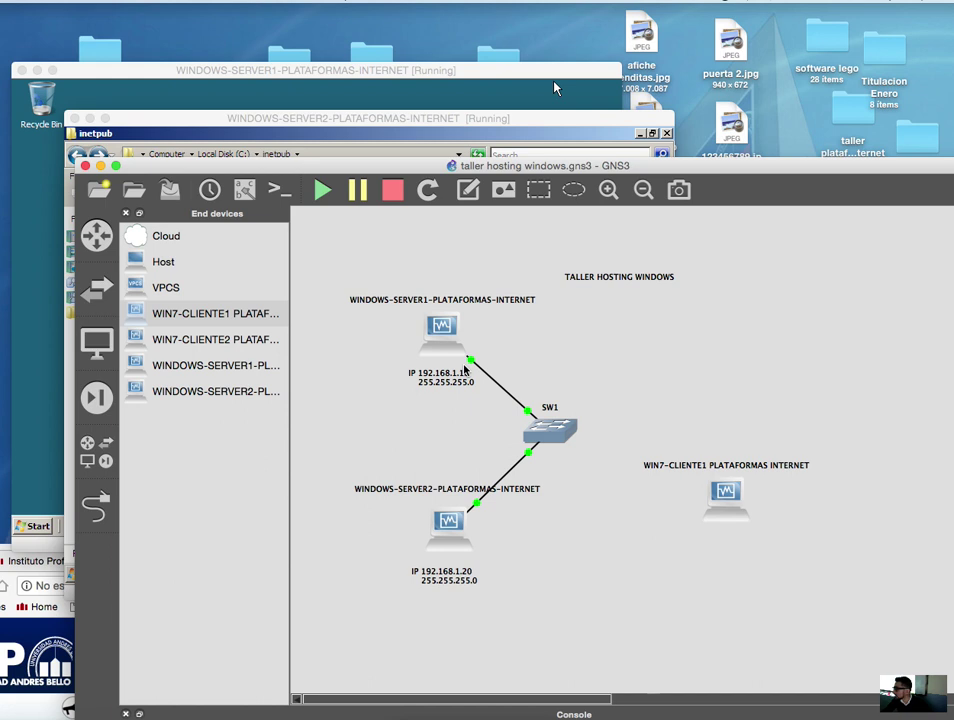
pyautogui.rightClick(720, 497)
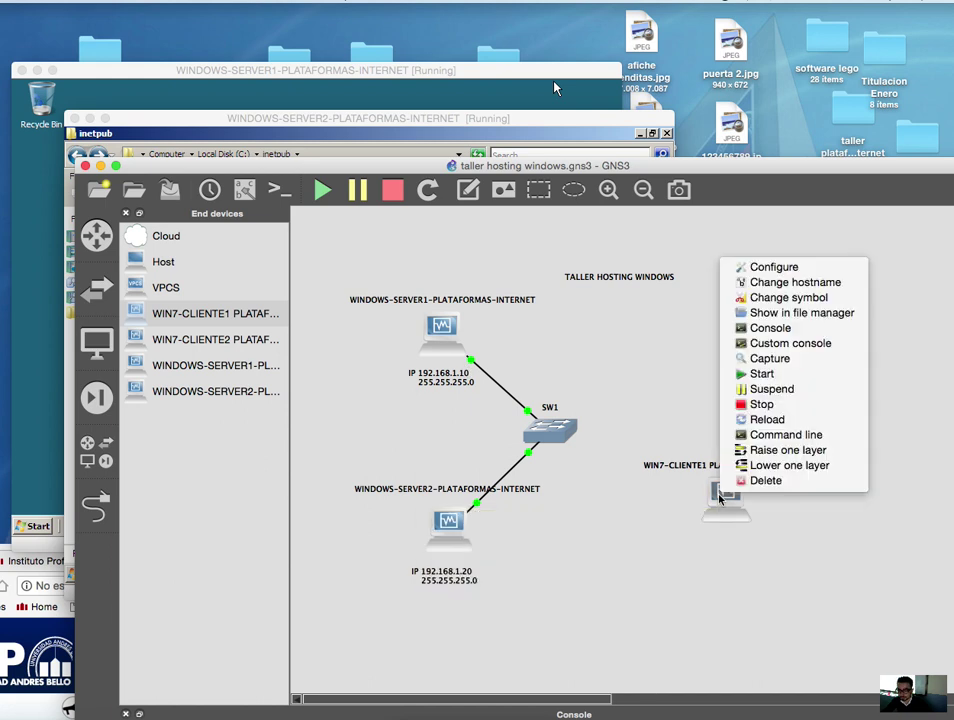
pyautogui.click(828, 374)
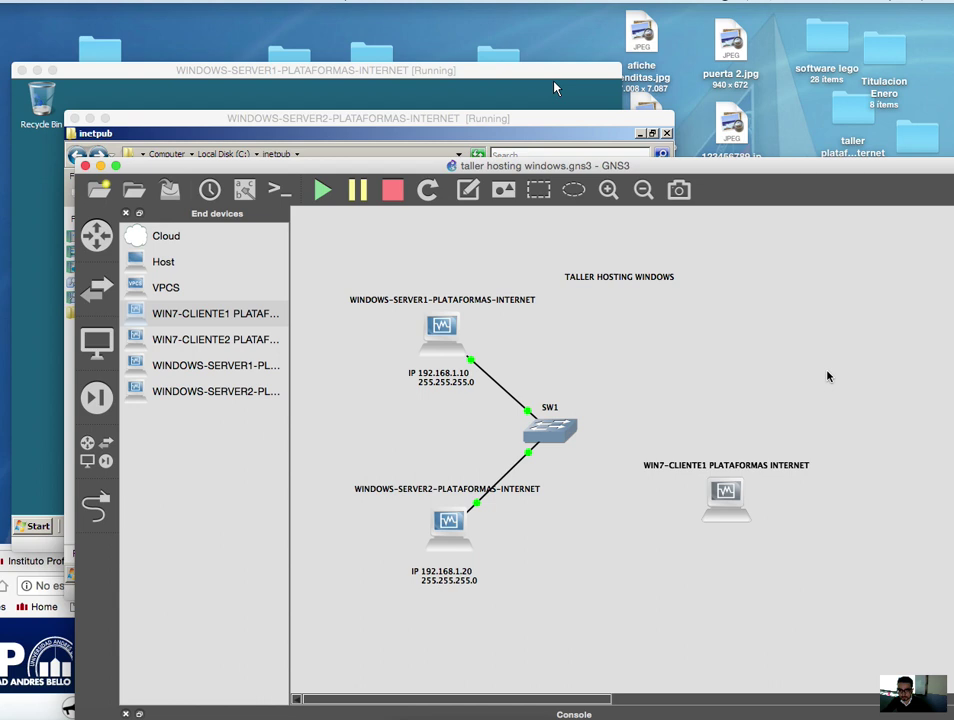
pyautogui.moveTo(797, 172); pyautogui.dragTo(751, 102)
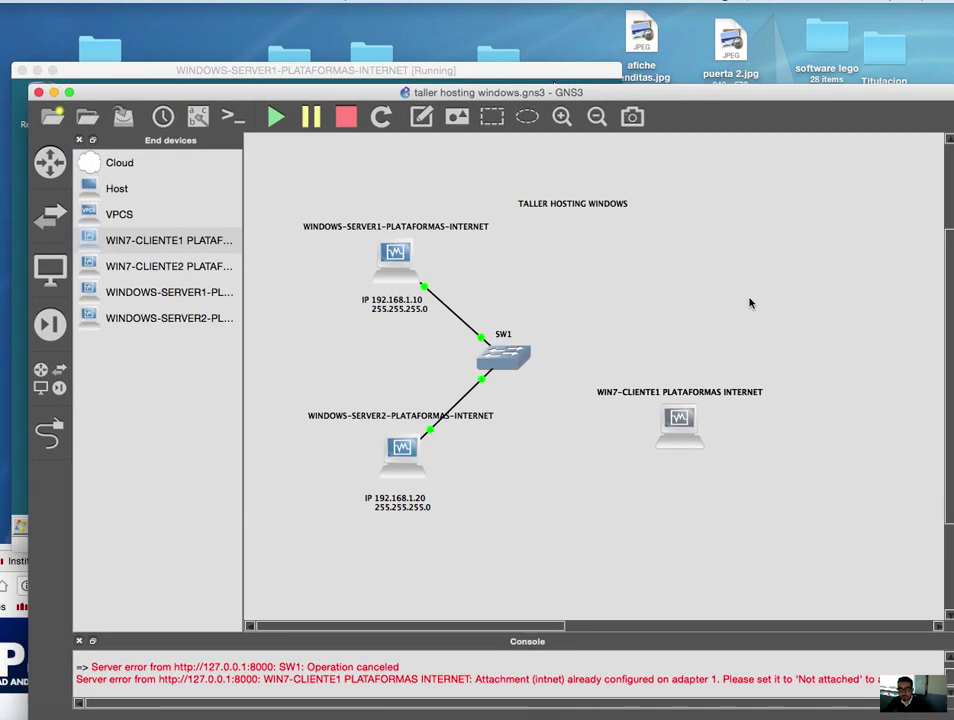
# - Review WIN7-CLIENTE1's Network settings, toggling 'Allow GNS3 to use any configured VirtualBox adapter', then restart it
pyautogui.rightClick(686, 431)
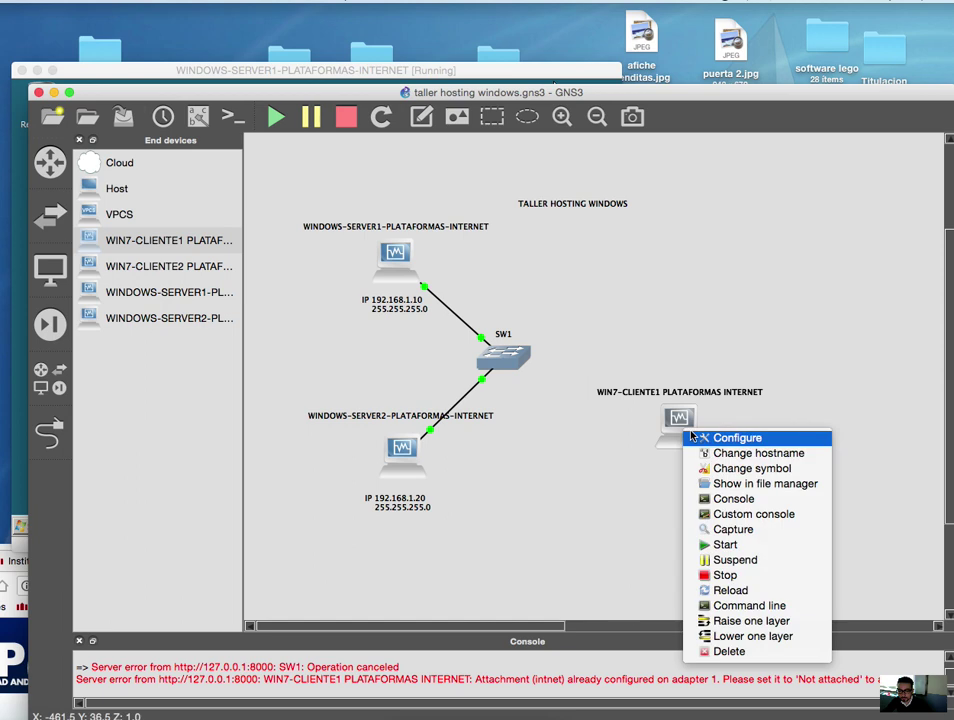
pyautogui.click(691, 437)
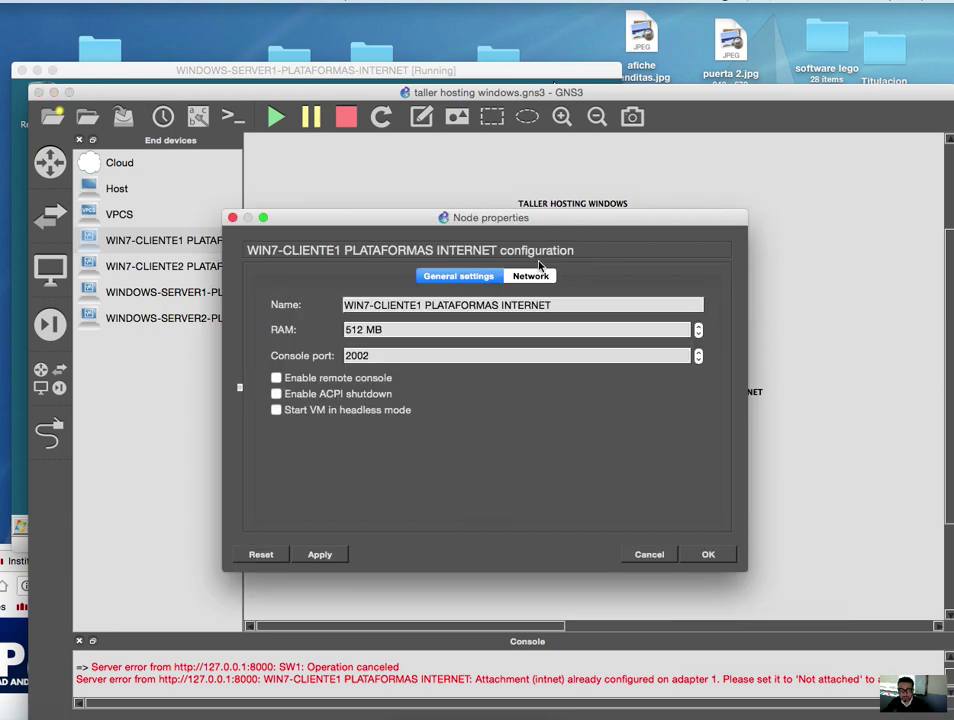
pyautogui.click(531, 276)
pyautogui.click(290, 348)
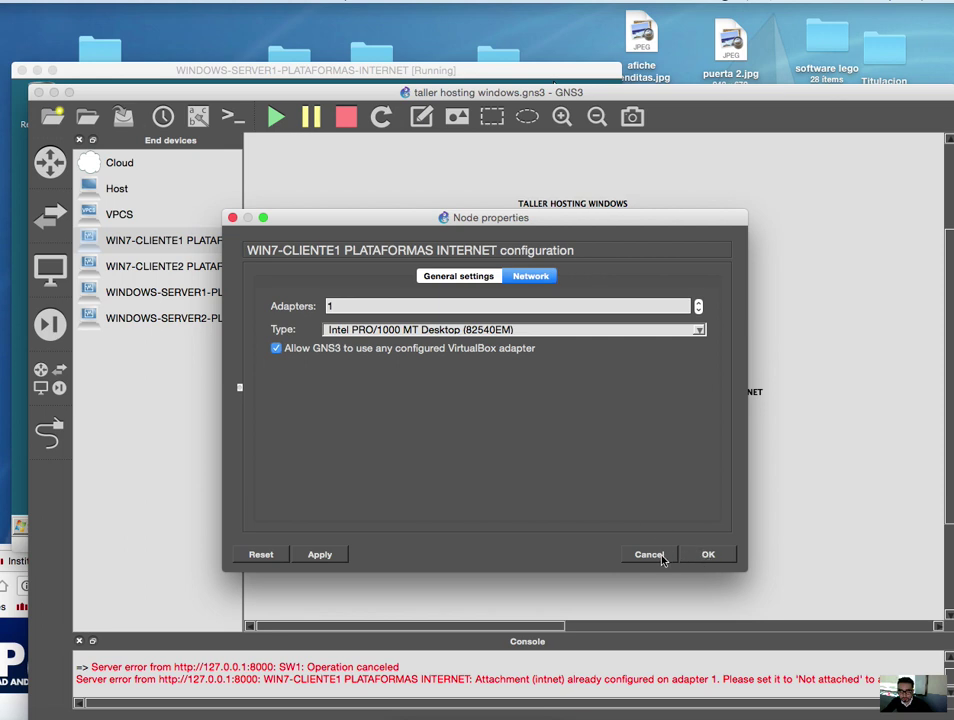
pyautogui.click(660, 556)
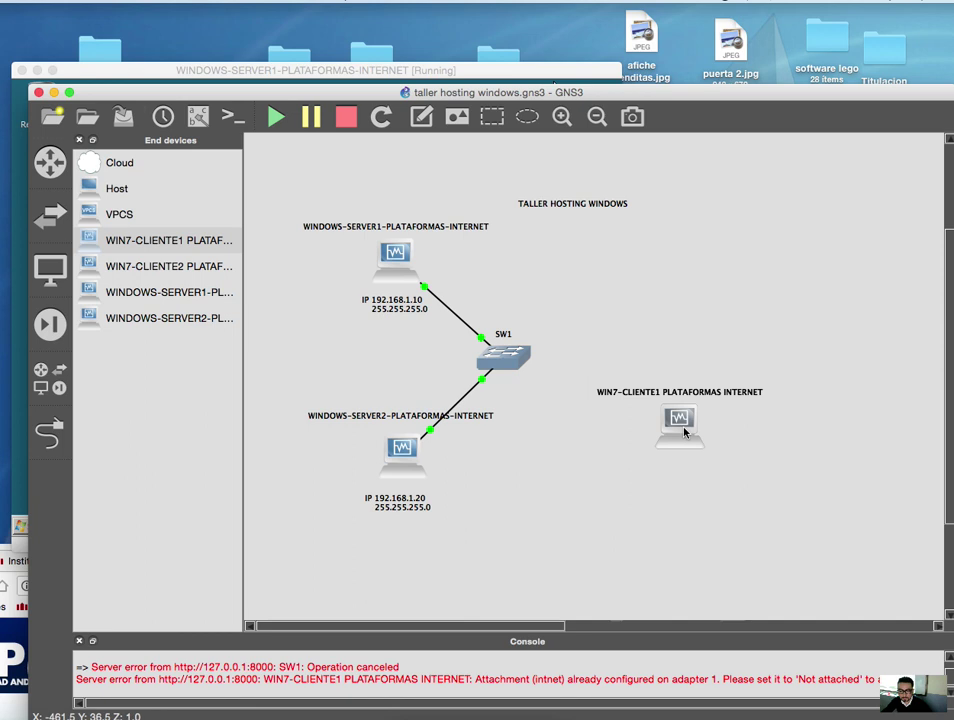
pyautogui.rightClick(681, 425)
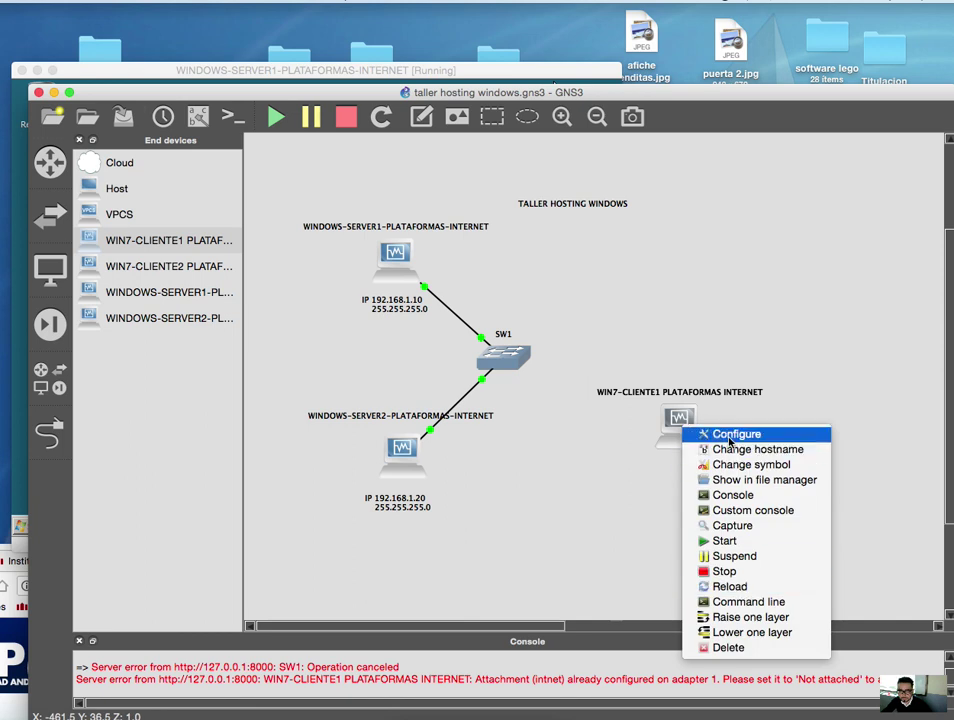
pyautogui.click(736, 434)
pyautogui.click(530, 276)
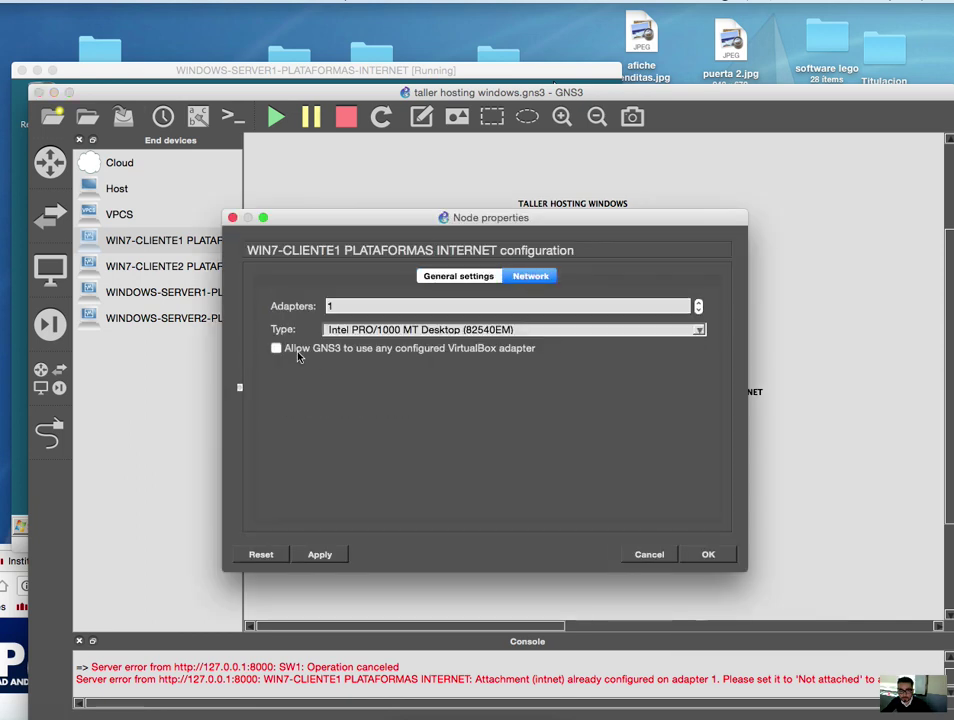
pyautogui.click(707, 554)
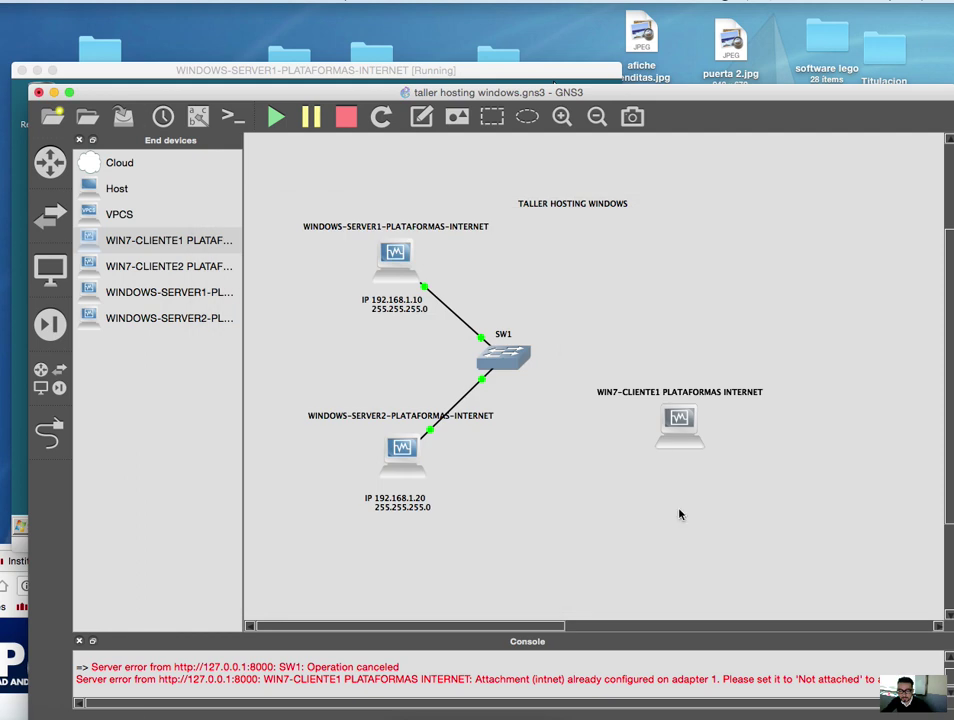
pyautogui.rightClick(681, 425)
pyautogui.click(723, 539)
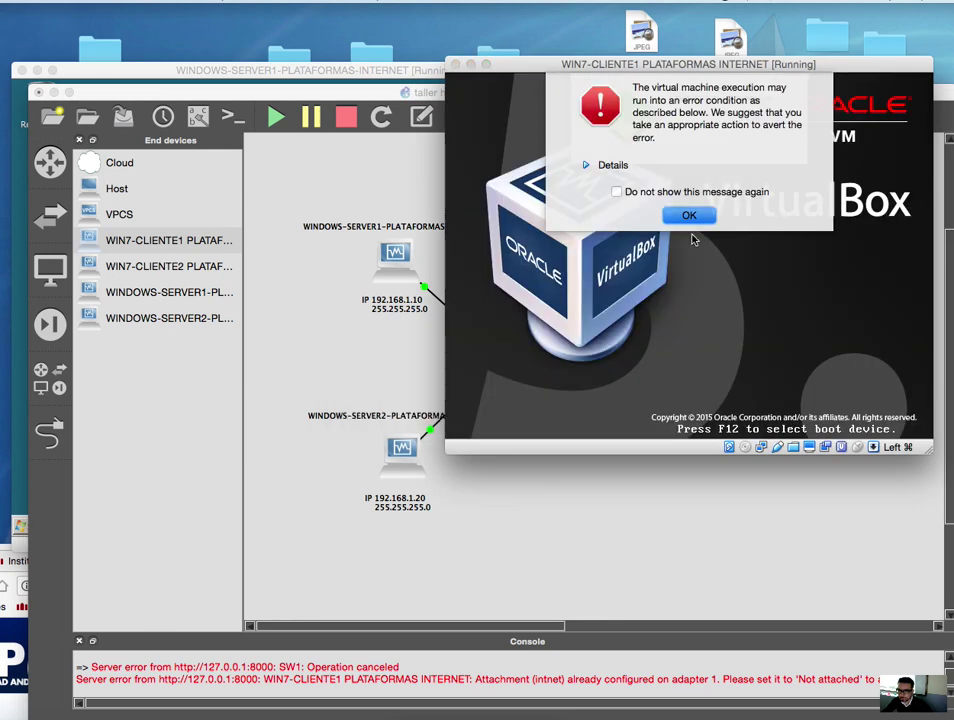
# - Dismiss the VirtualBox error and boot WIN7-CLIENTE1 with 'Iniciar Windows normalmente'
pyautogui.click(690, 215)
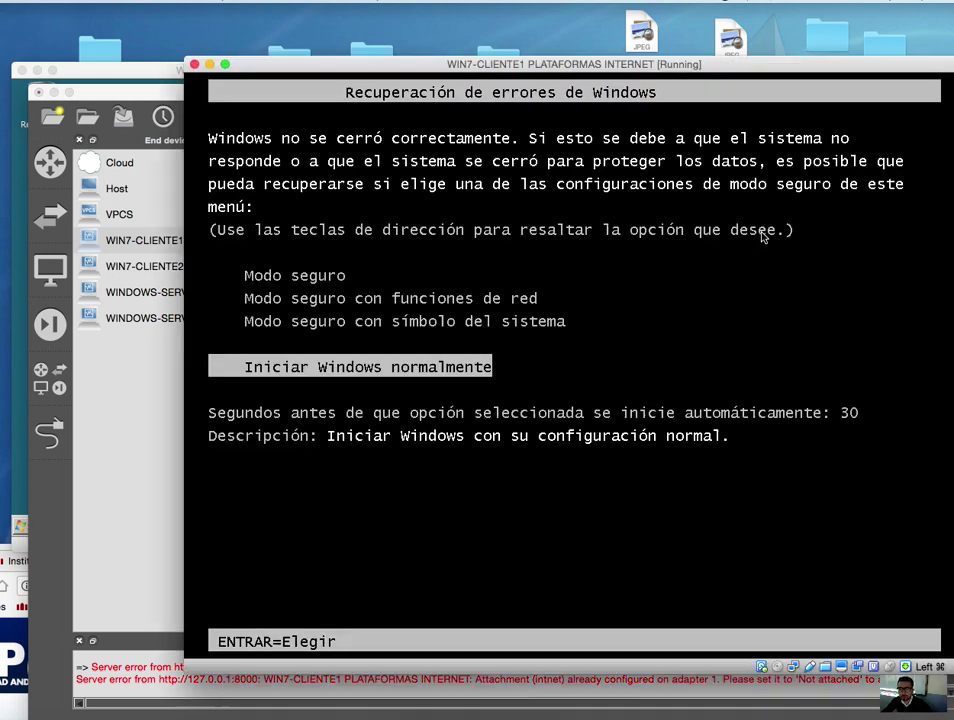
pyautogui.press('Return')
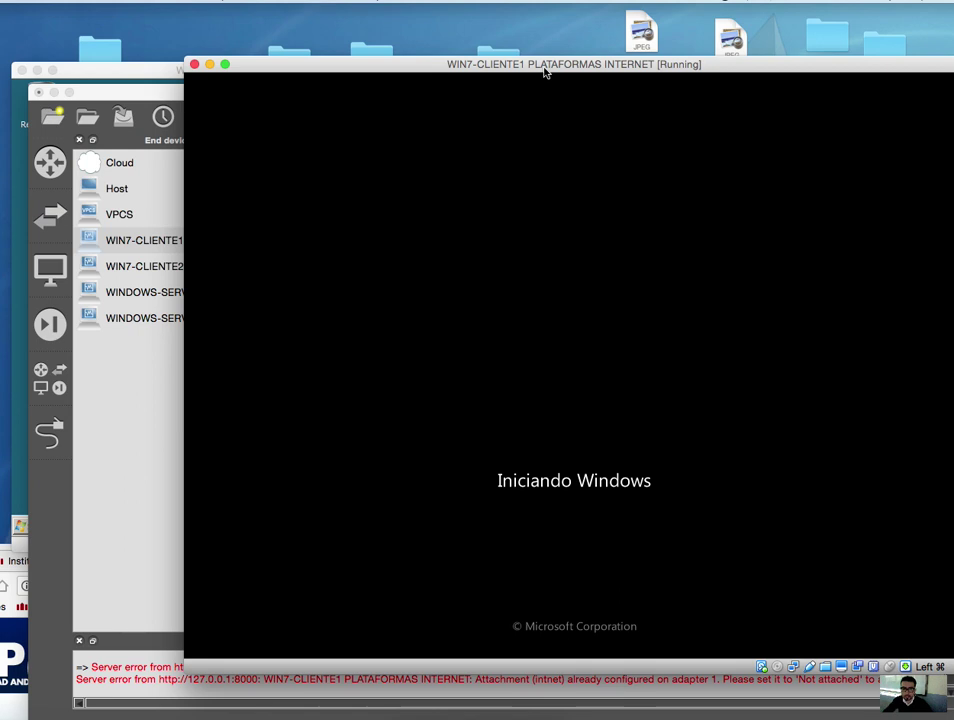
pyautogui.moveTo(547, 68); pyautogui.dragTo(953, 178)
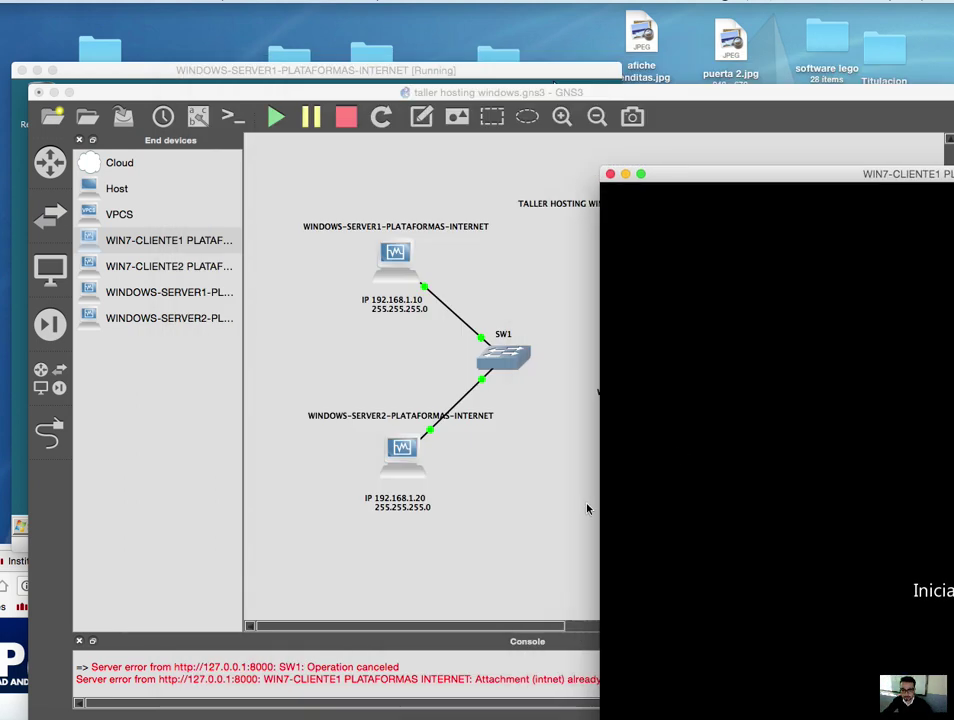
# - Try linking WIN7-CLIENTE1's Ethernet0 to SW1, which fails because 'SW1: Port 6 isn't free'
pyautogui.click(587, 509)
pyautogui.click(46, 433)
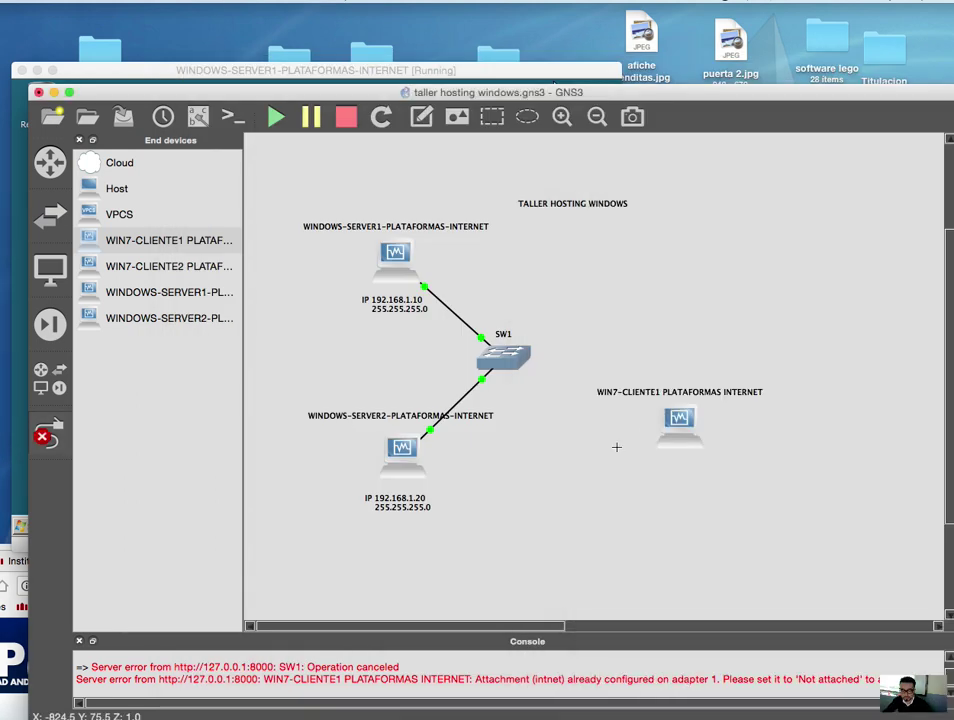
pyautogui.click(671, 425)
pyautogui.click(713, 436)
pyautogui.click(518, 357)
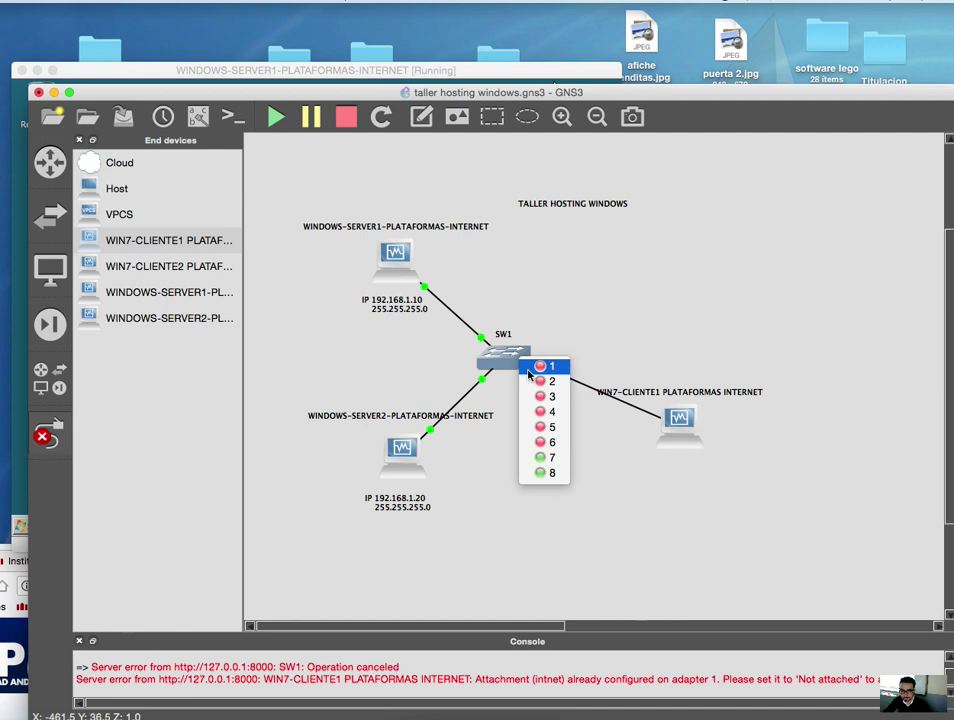
pyautogui.click(541, 434)
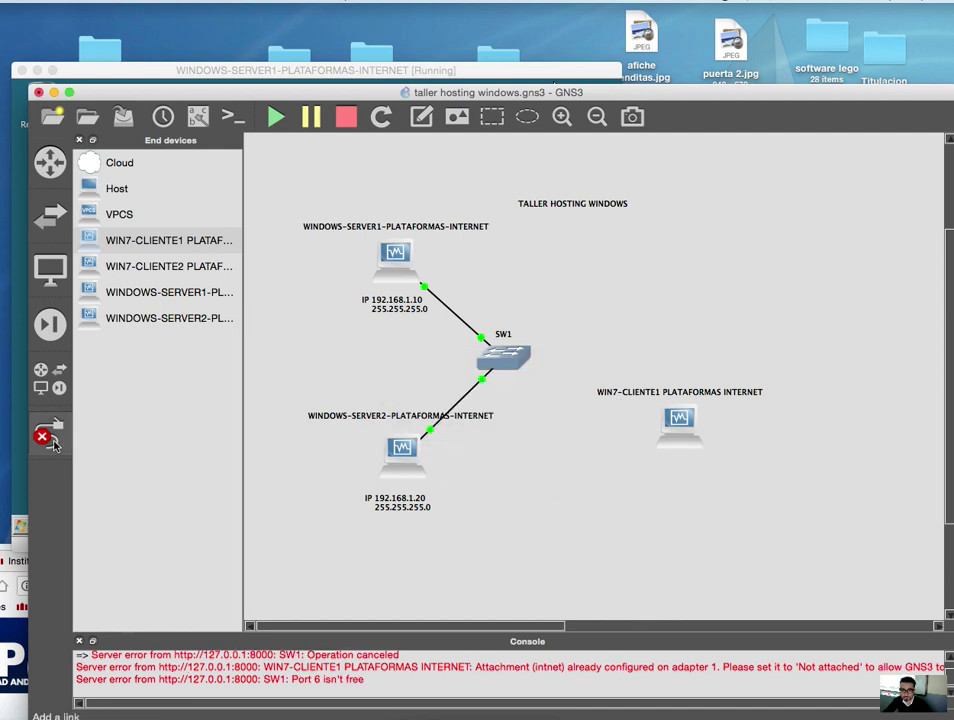
pyautogui.click(50, 437)
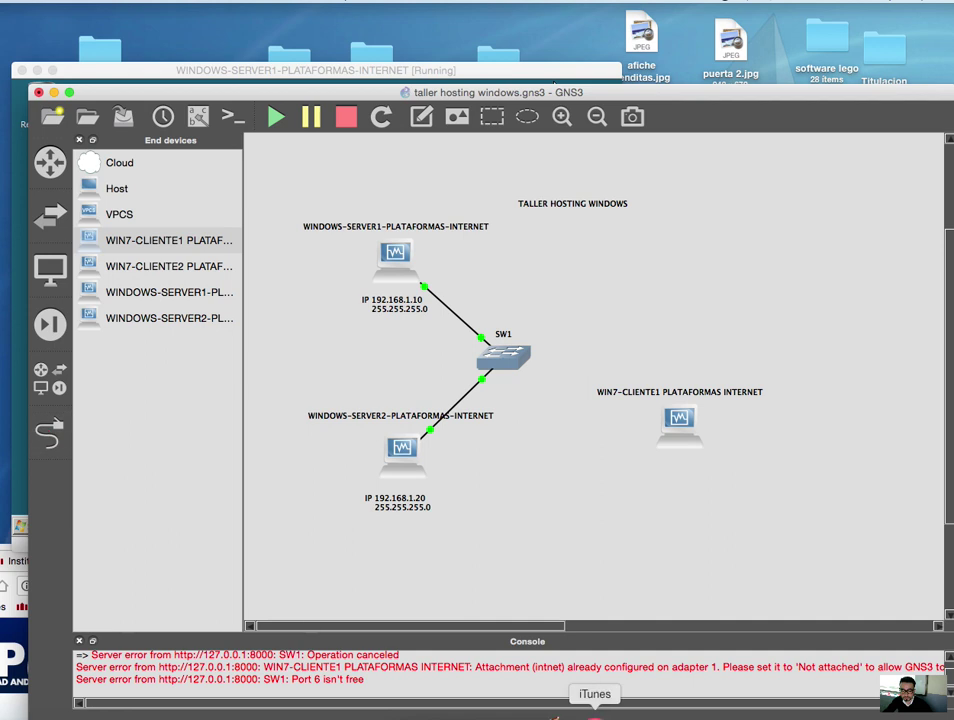